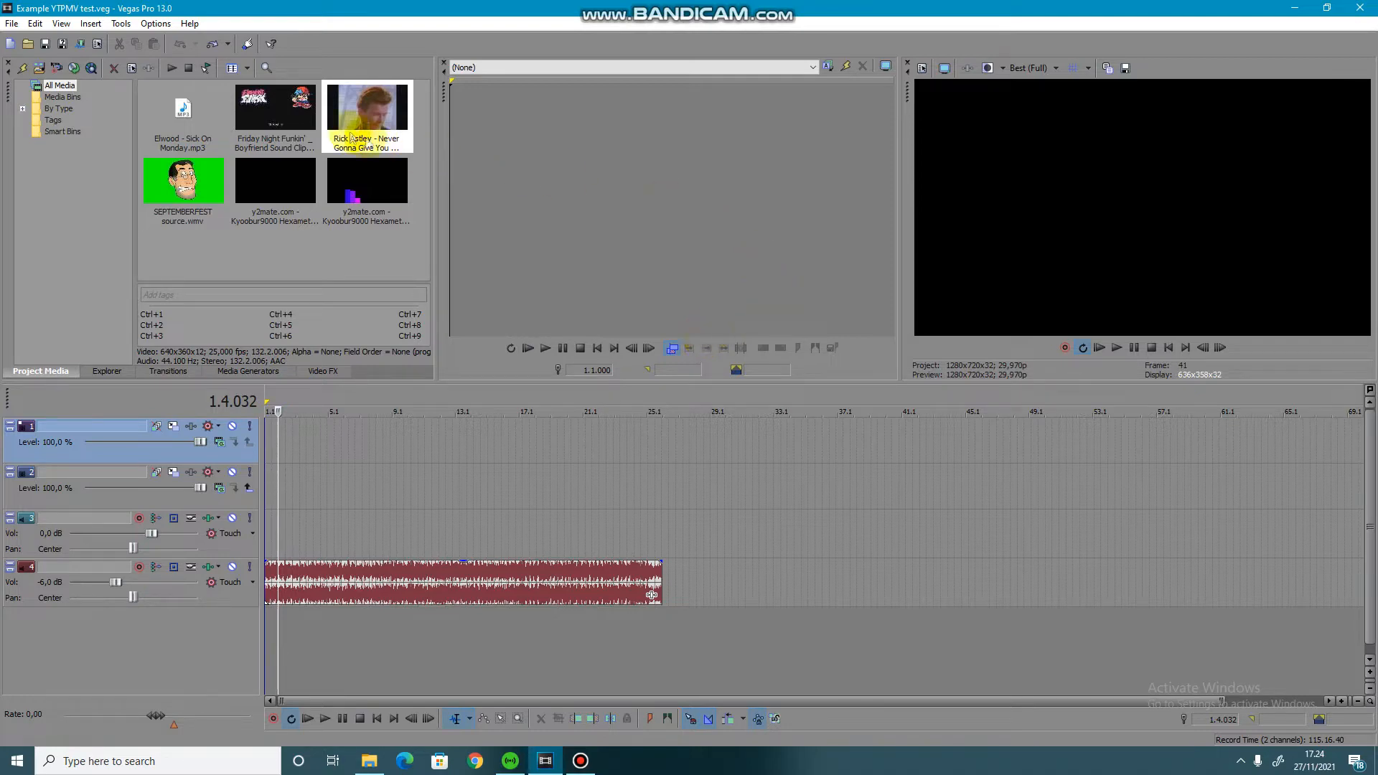
Look over the music, video and green-screen source clips in the project media collection
click(179, 126)
click(272, 119)
click(365, 113)
click(189, 179)
click(281, 179)
click(359, 188)
click(192, 124)
click(280, 119)
click(366, 118)
click(188, 174)
click(284, 179)
click(283, 126)
click(387, 200)
click(208, 135)
click(275, 177)
click(203, 181)
click(366, 115)
click(282, 115)
click(282, 180)
click(372, 182)
click(196, 114)
click(193, 177)
click(275, 124)
click(276, 196)
click(359, 128)
click(363, 179)
click(191, 123)
click(362, 118)
click(201, 177)
click(277, 126)
click(278, 186)
click(352, 195)
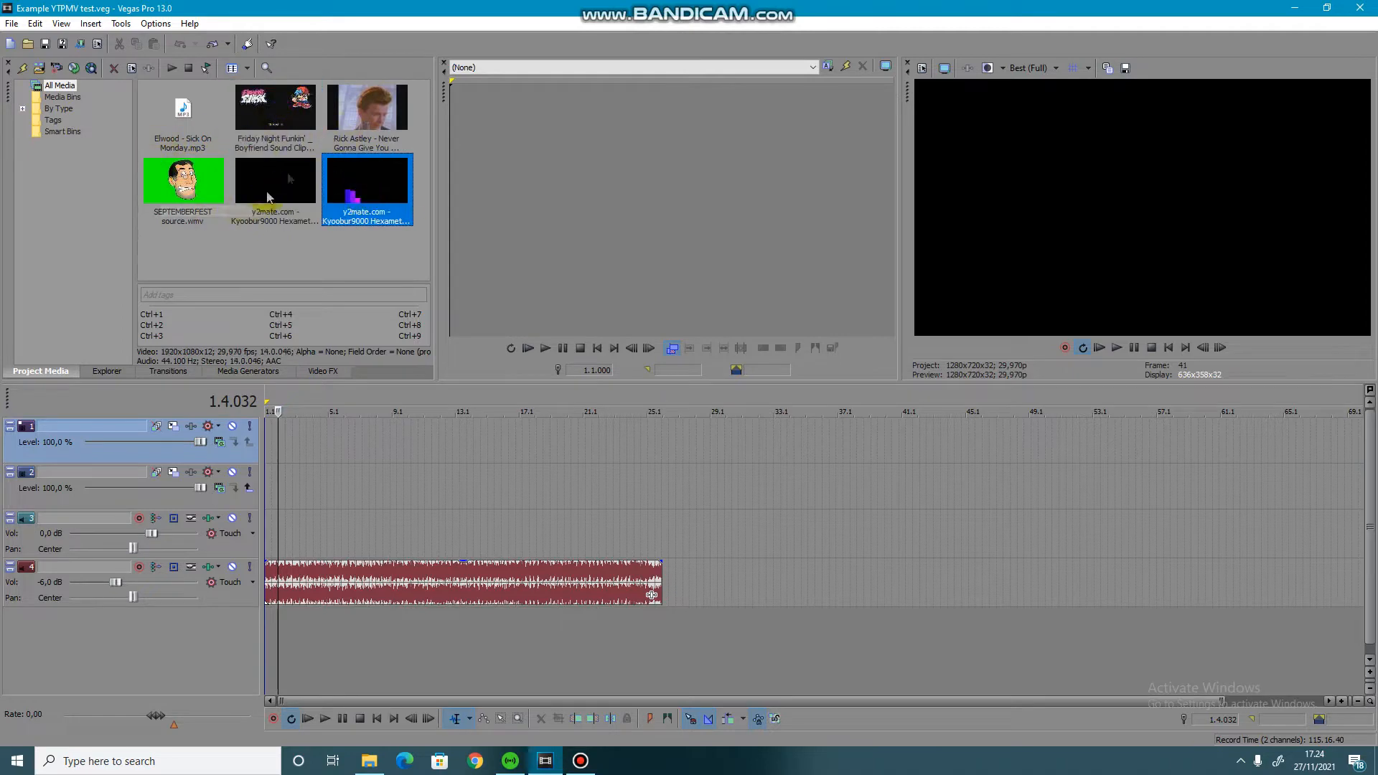
click(277, 123)
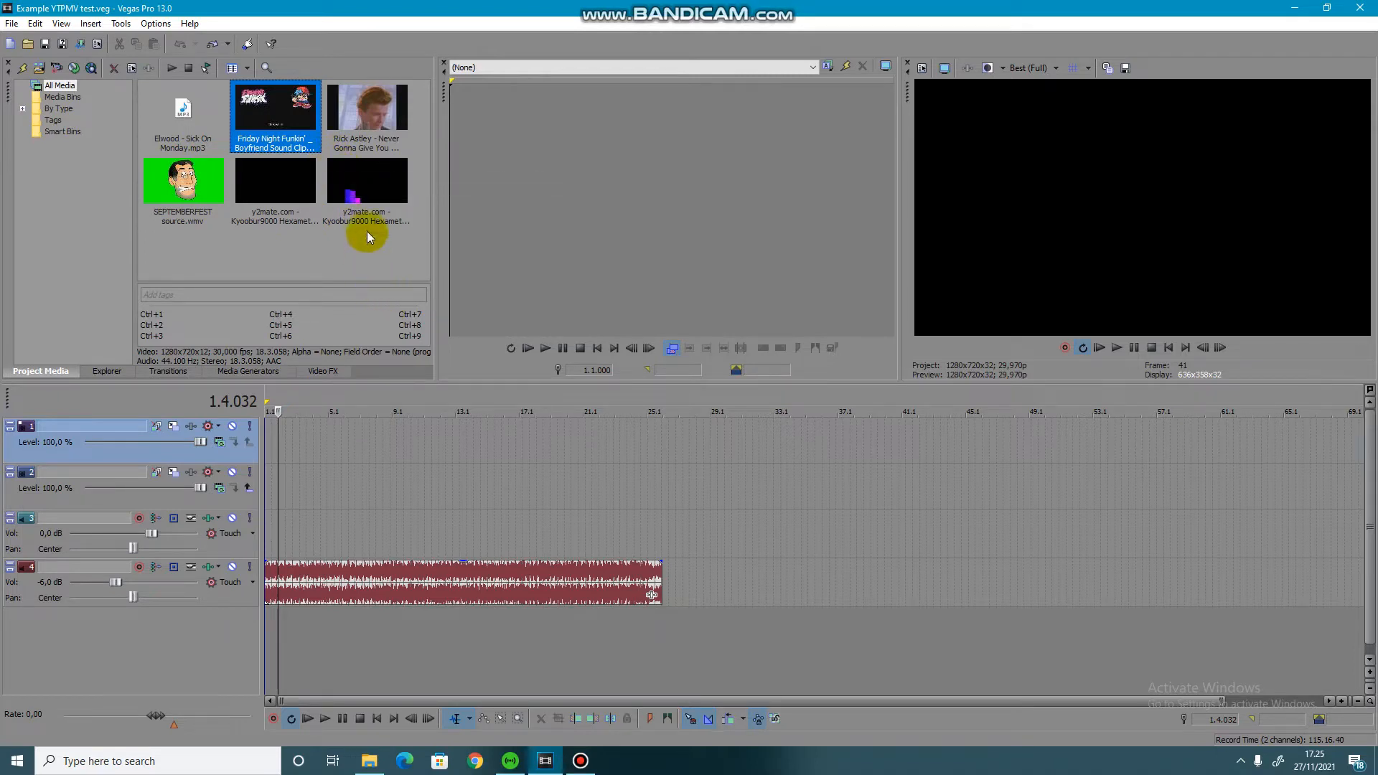
Try importing the Orbitron Bold logo video from the Downloaded videos folder into the project media, and undo the import
click(373, 770)
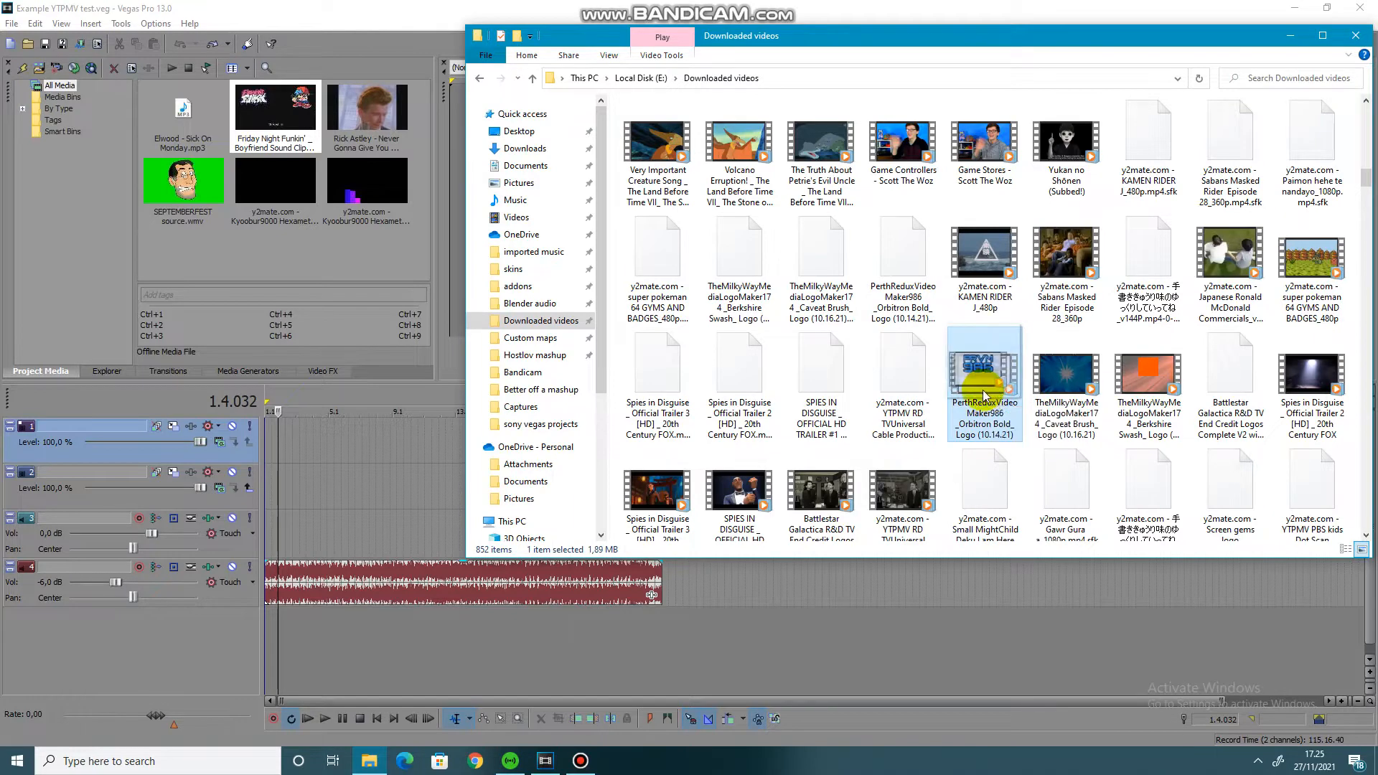
drag(991, 382, 252, 218)
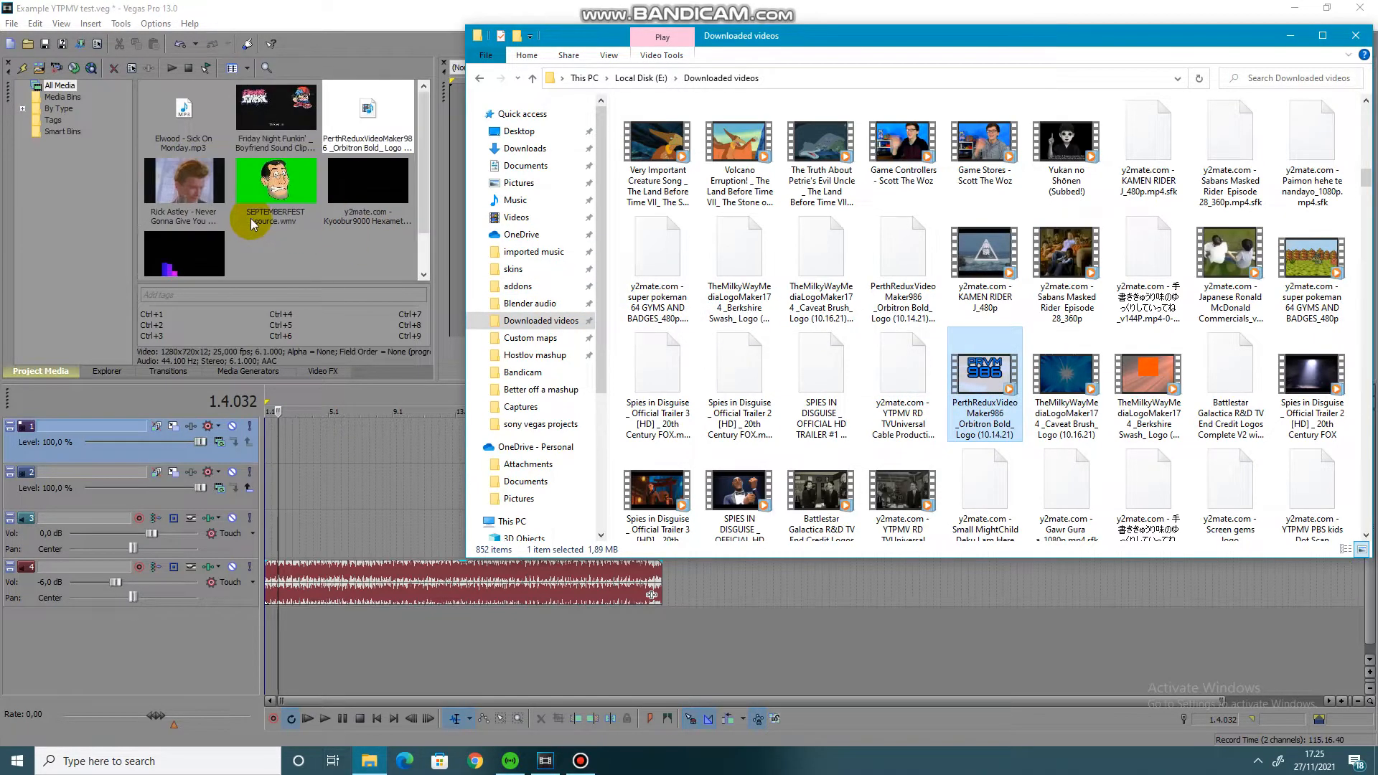
click(345, 6)
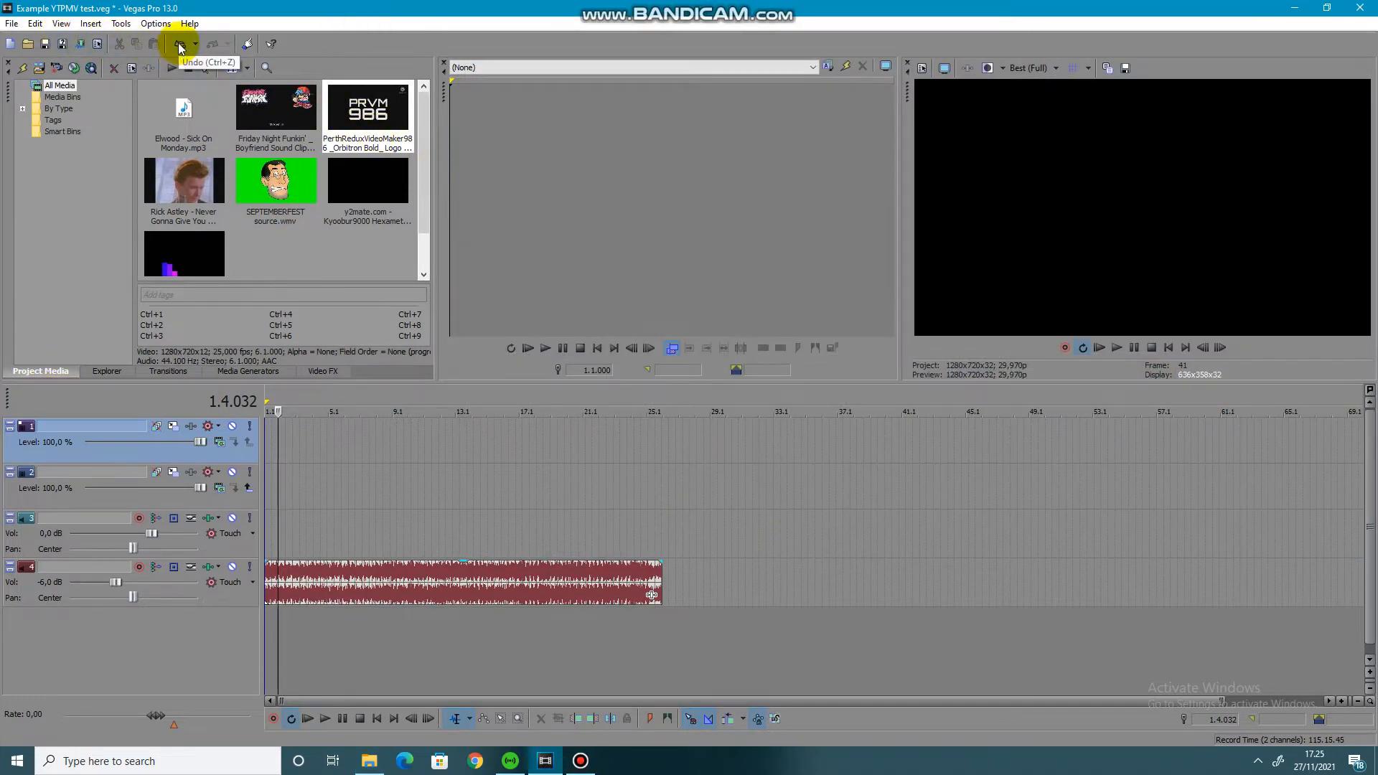
key(ctrl+z)
Try adding the Orbitron Bold logo video directly to the timeline without matching the project settings, and undo the addition
click(368, 760)
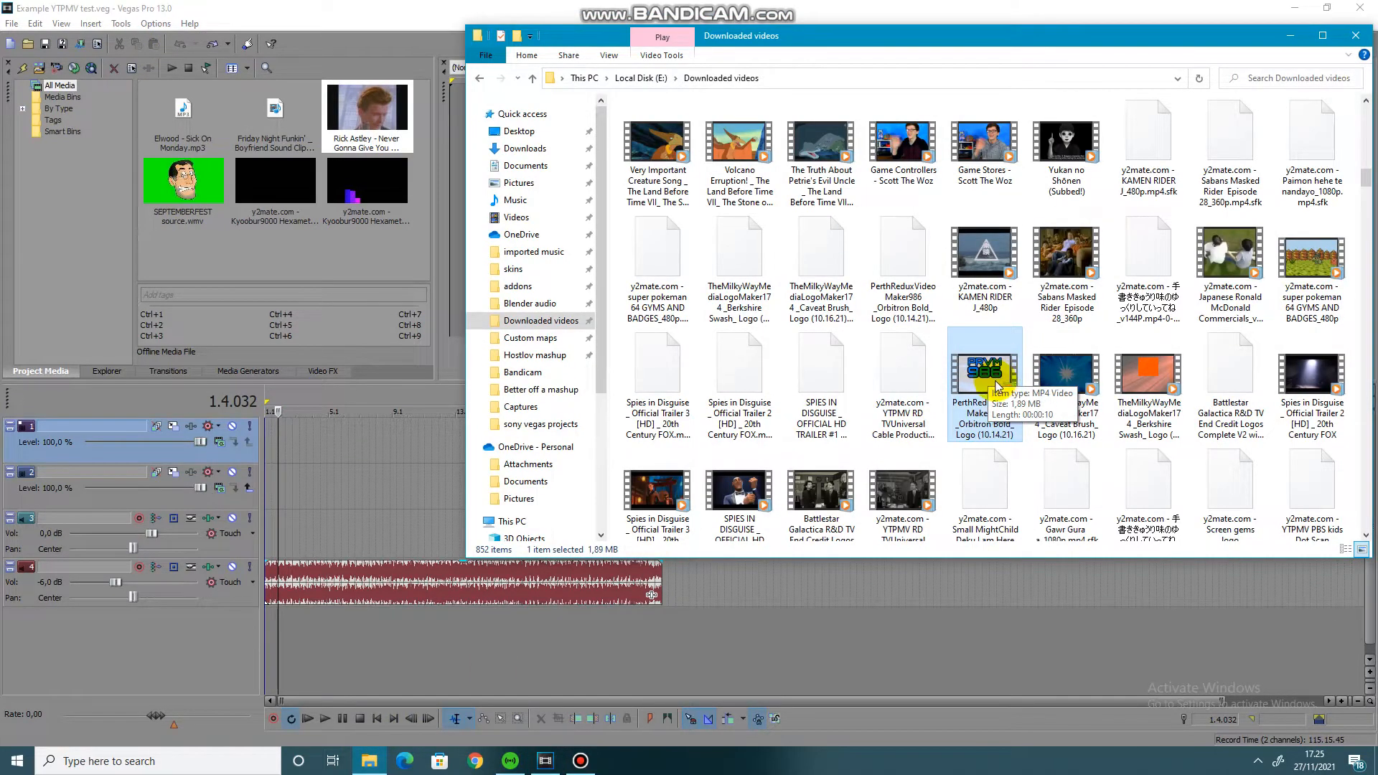
drag(989, 387, 272, 478)
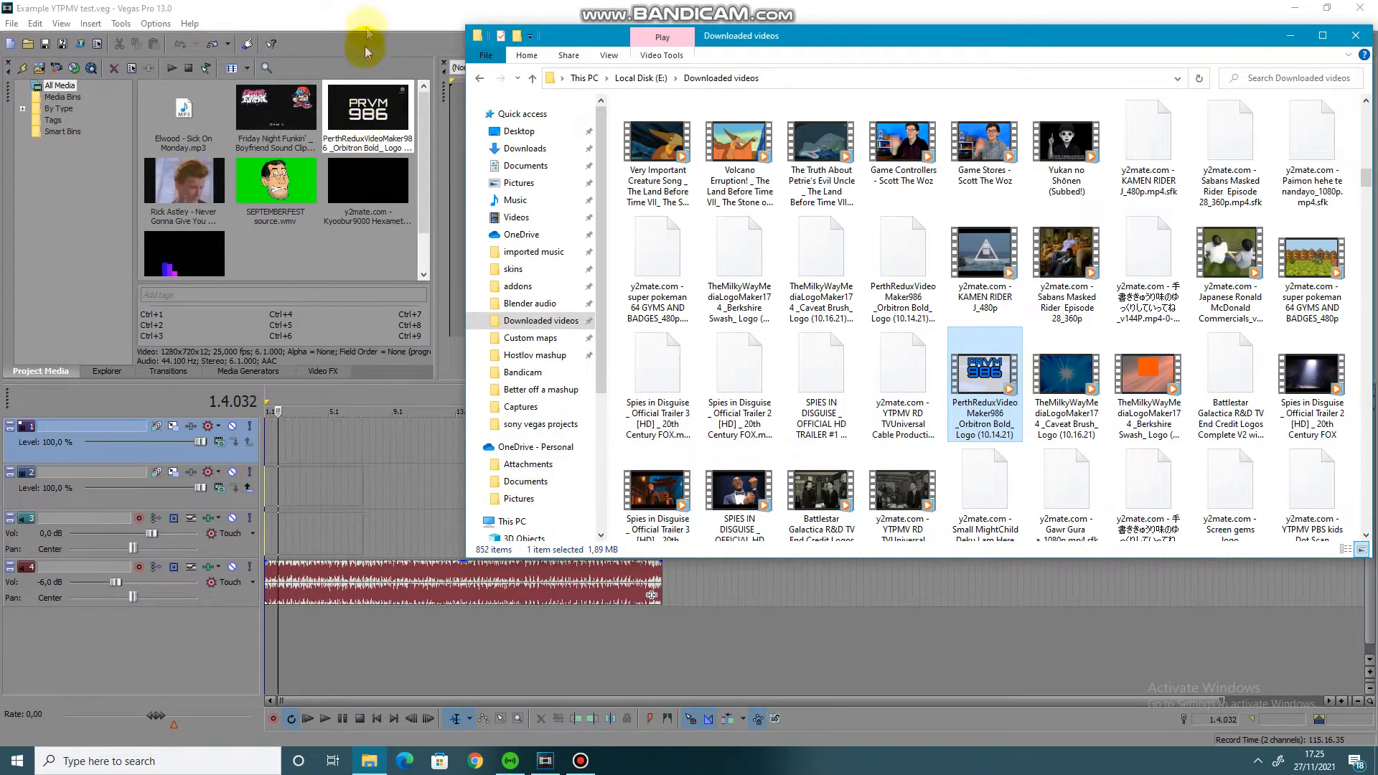
click(367, 18)
click(818, 299)
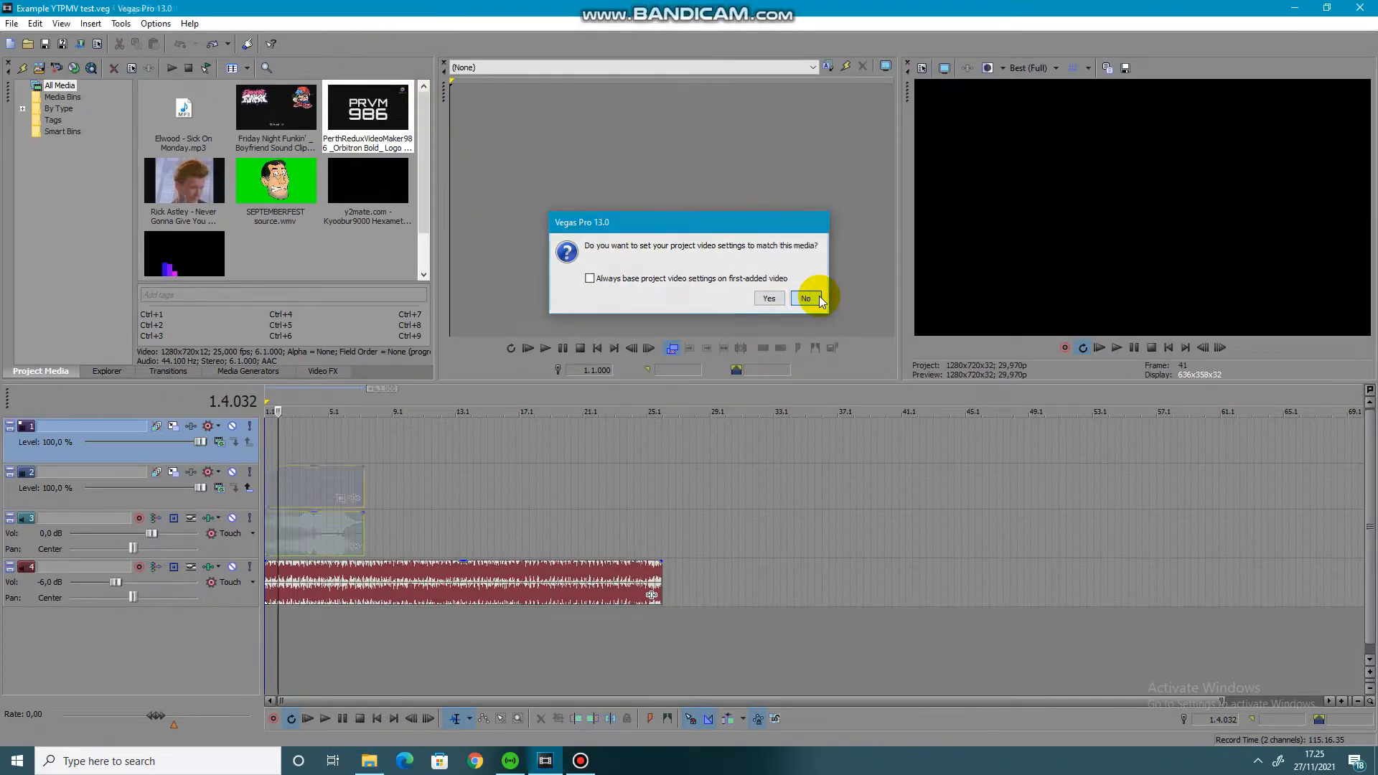
key(ctrl+z)
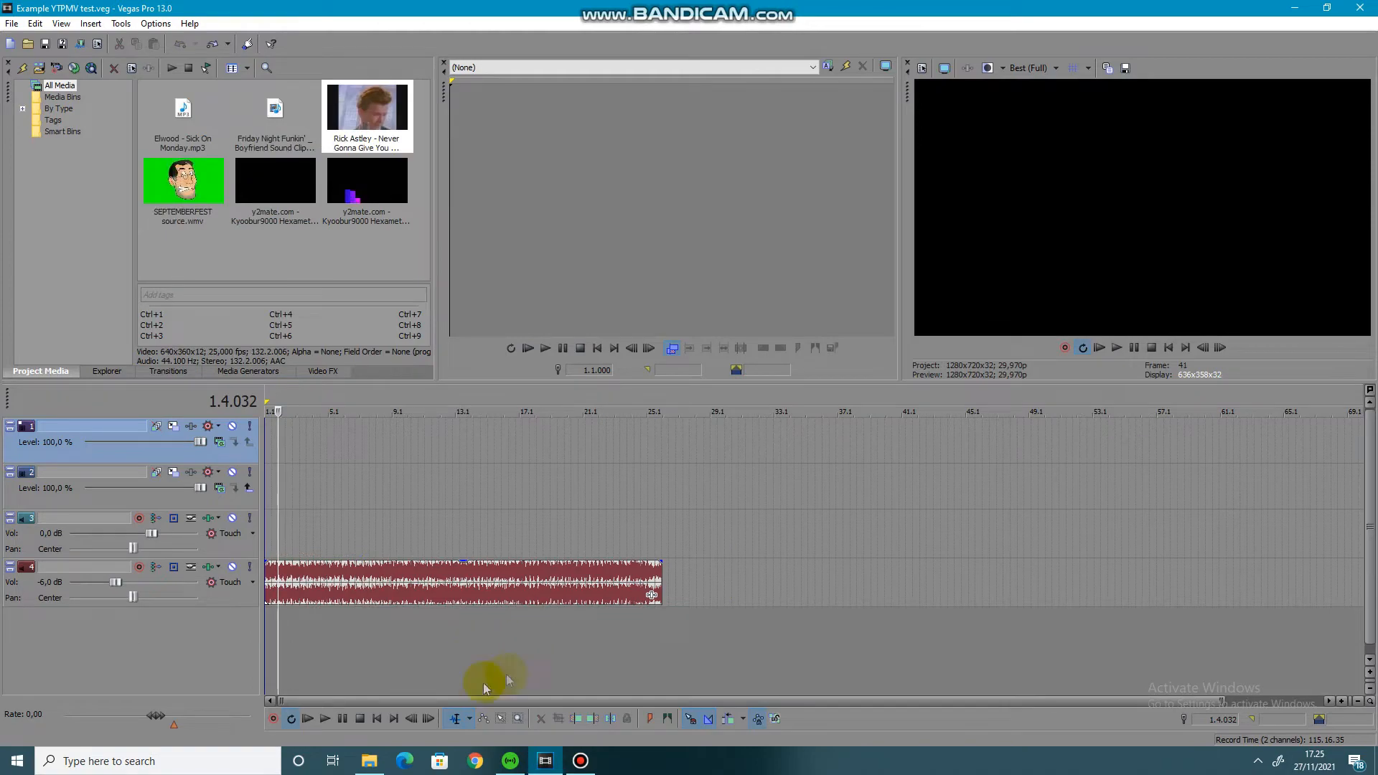
Place the Orbitron Bold logo video from the Downloaded videos folder at the start of video track 2, keeping the current project video settings
click(369, 761)
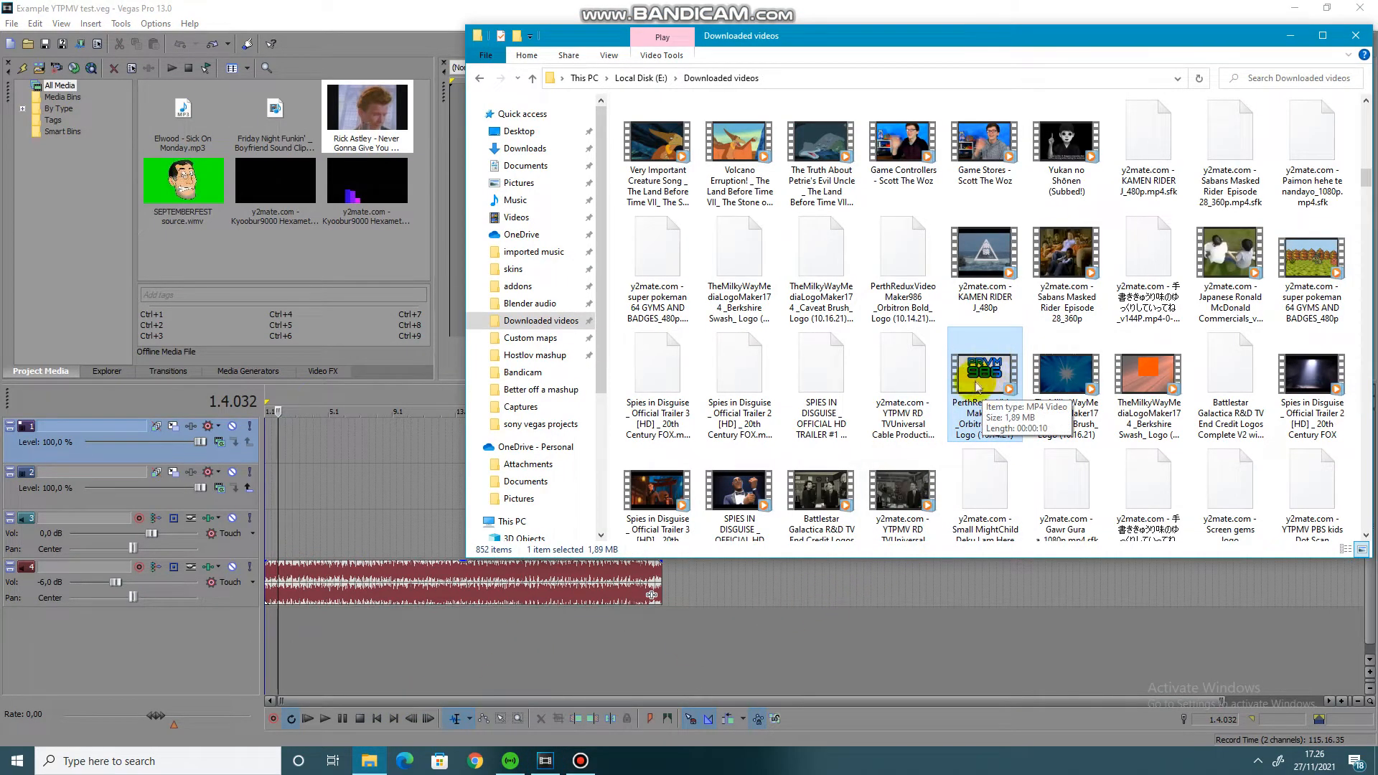
drag(980, 378, 264, 441)
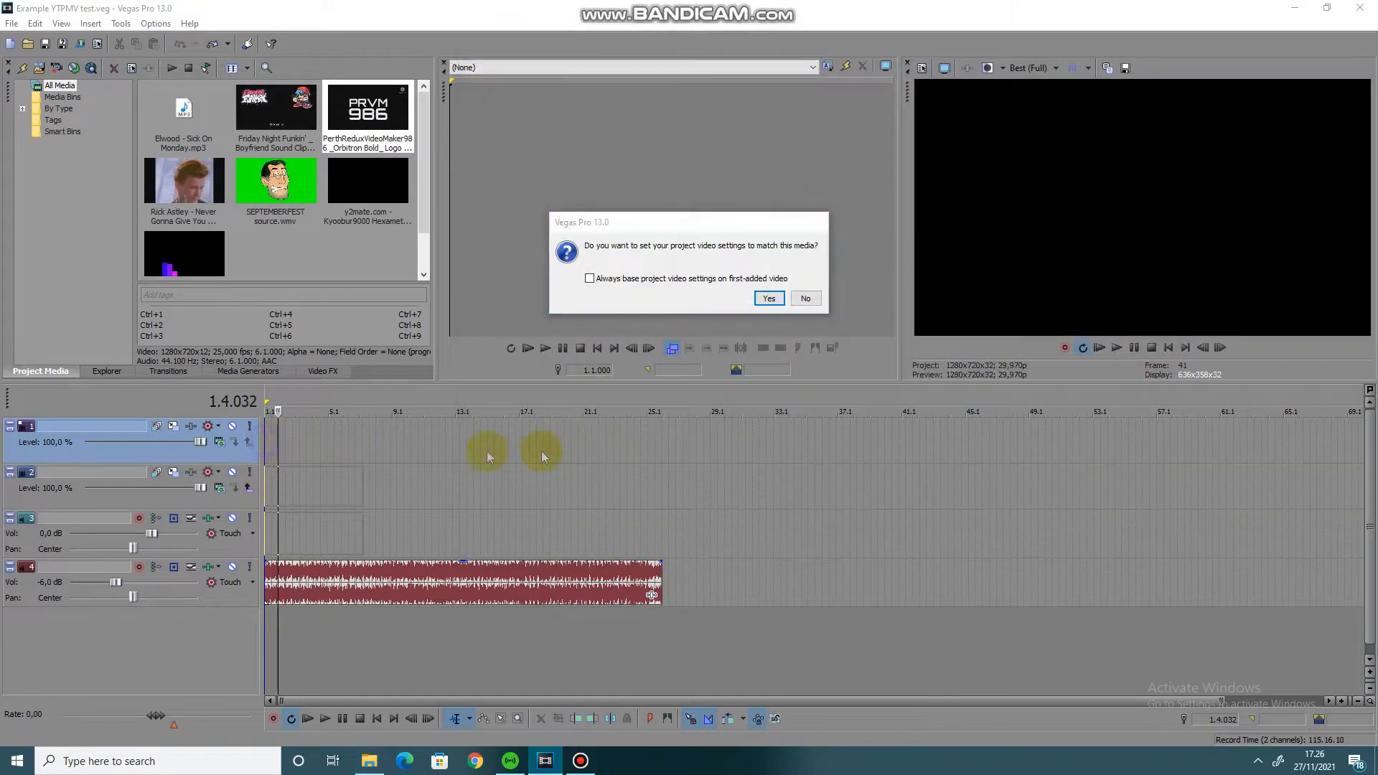
click(807, 299)
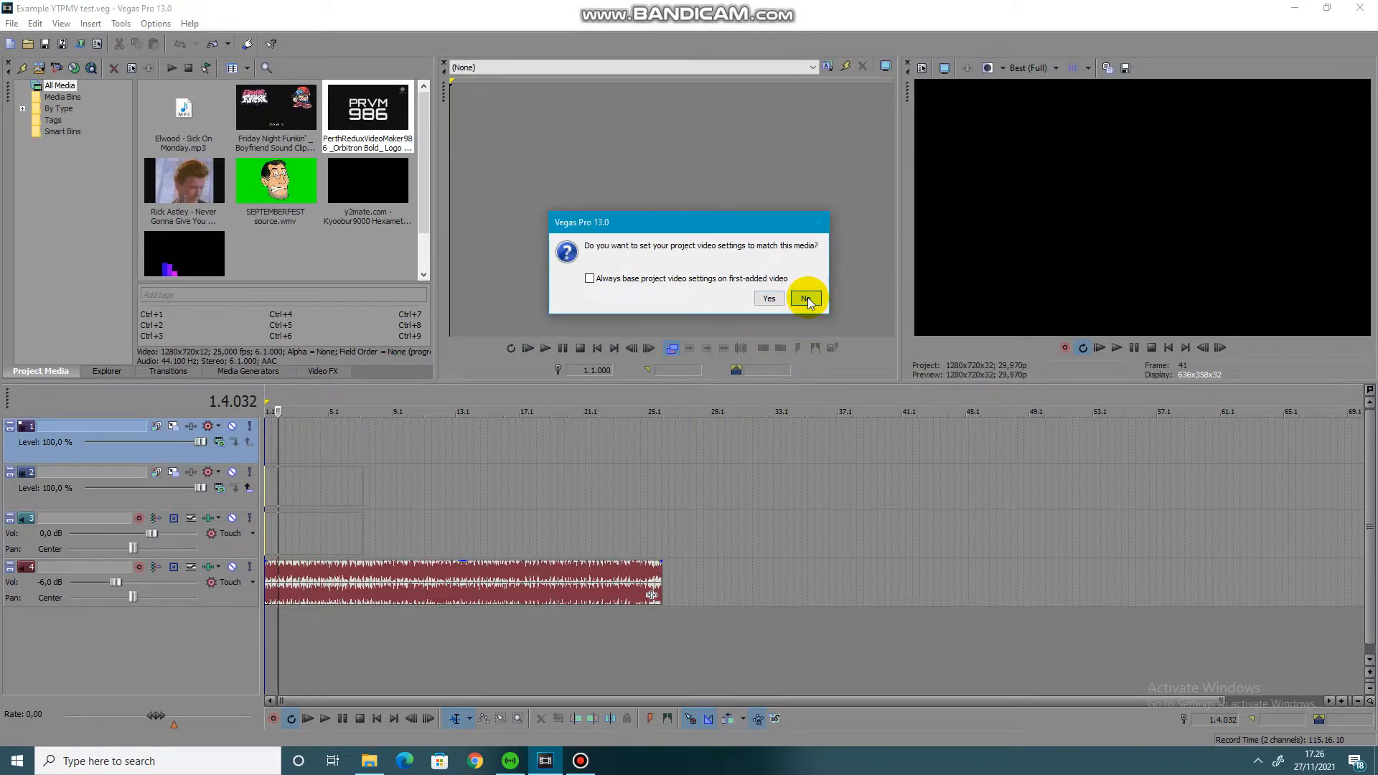
click(369, 762)
drag(675, 500, 272, 449)
click(266, 445)
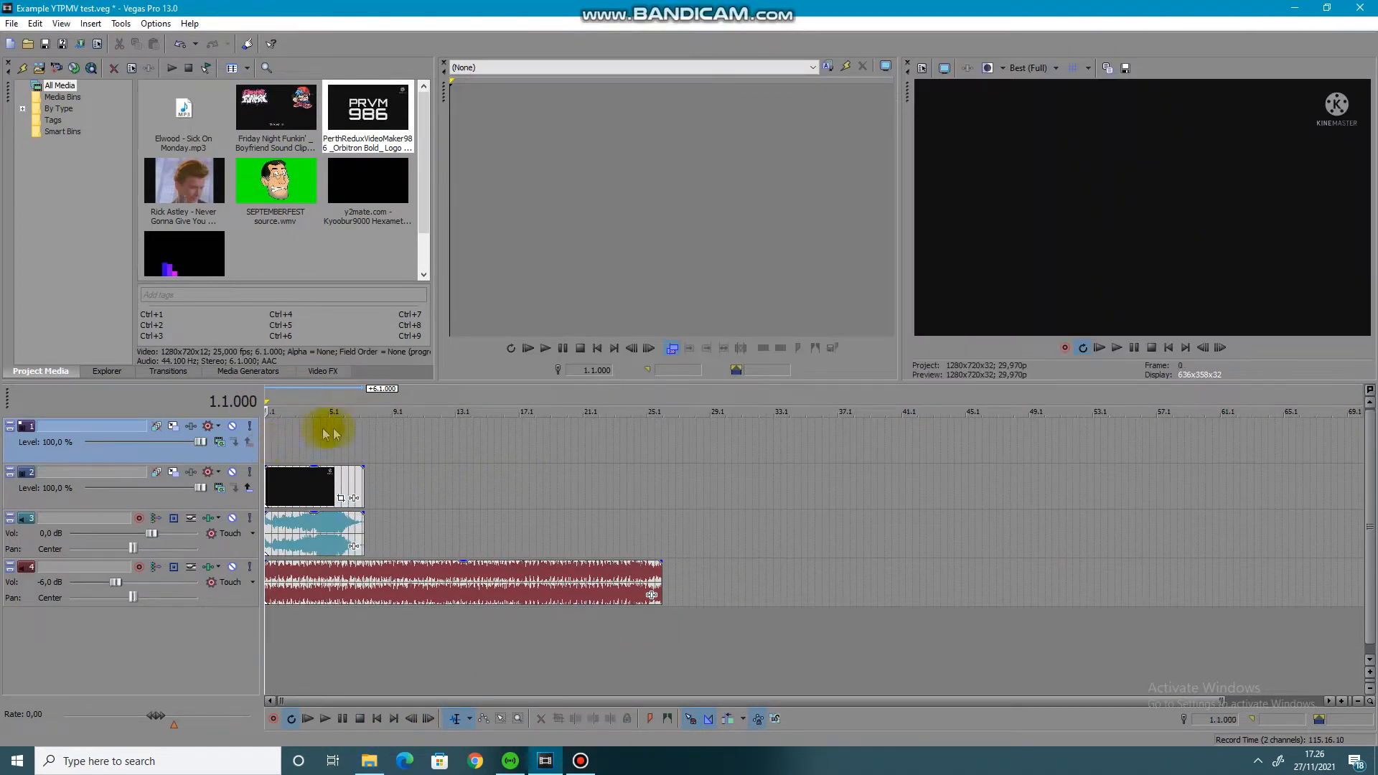
Preview the logo clip up to its title frame and delete the clip from the timeline
scroll(608, 532, up, 4)
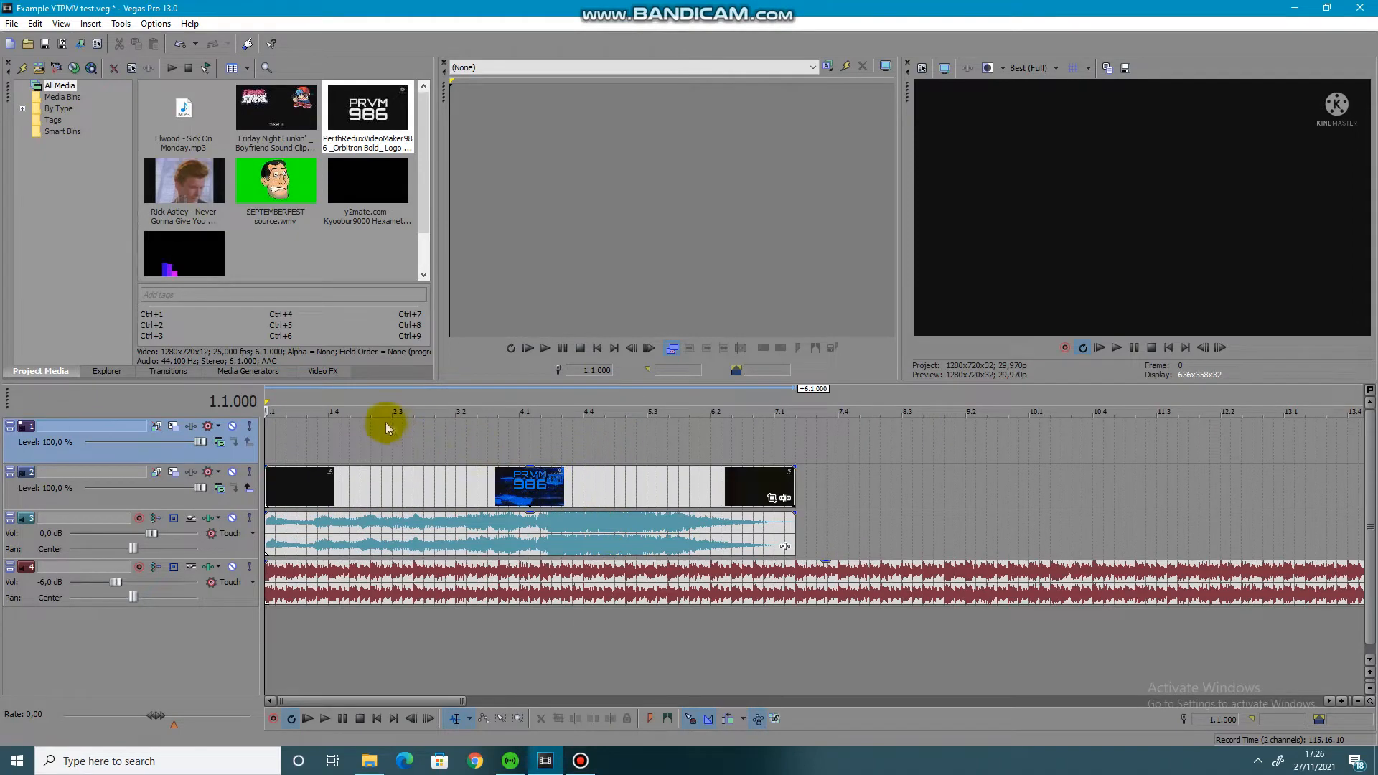
drag(382, 443, 518, 440)
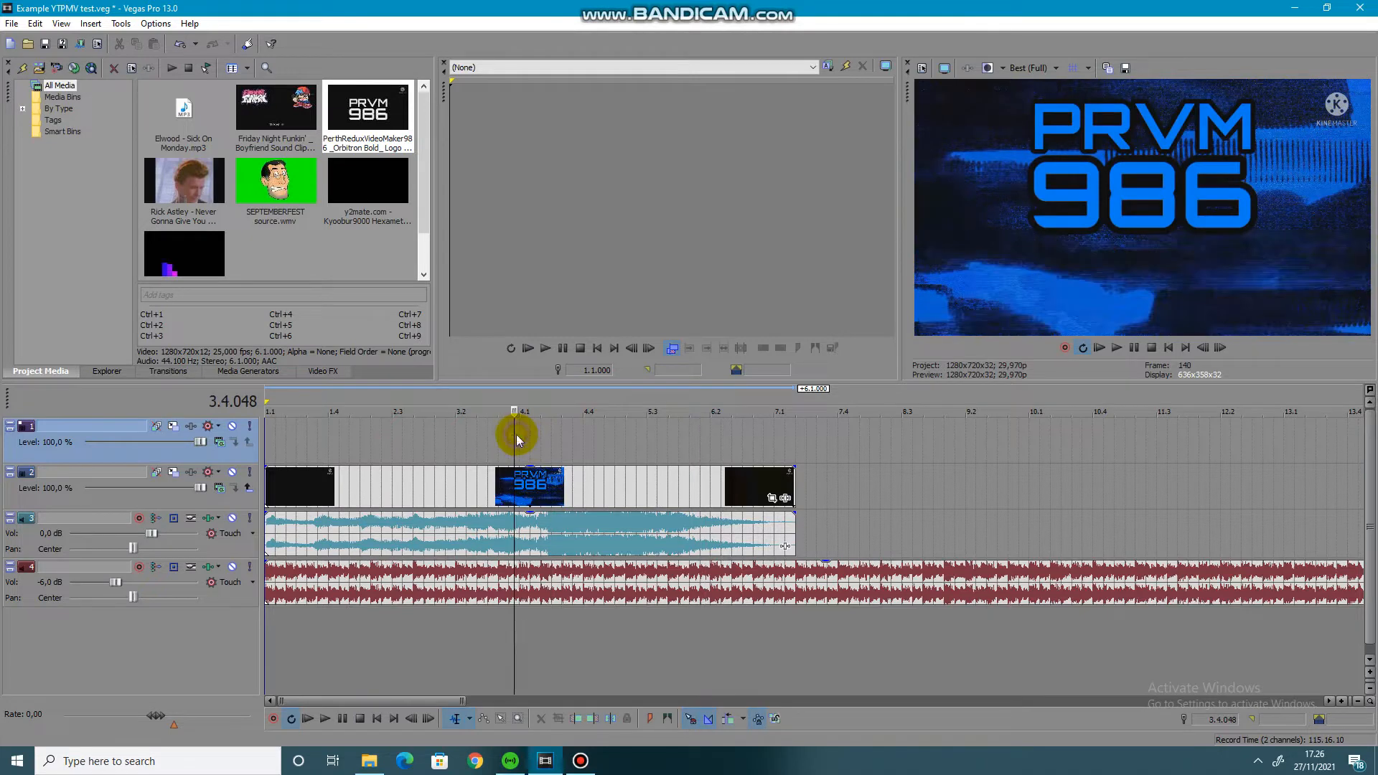
right_click(426, 481)
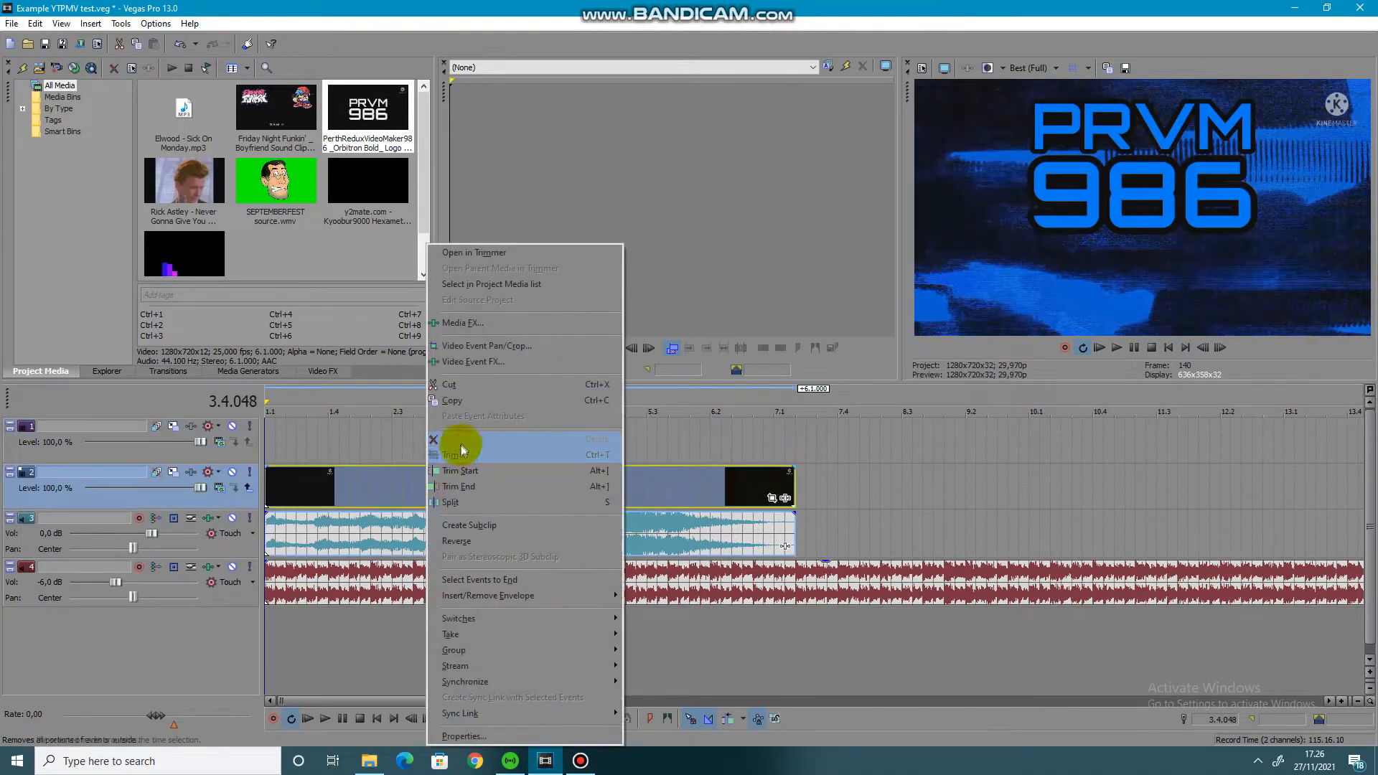
click(462, 441)
Add the black-thumbnail Kyoobur9000 clip to the start of video track 2, keeping the current project video settings
drag(384, 219, 250, 489)
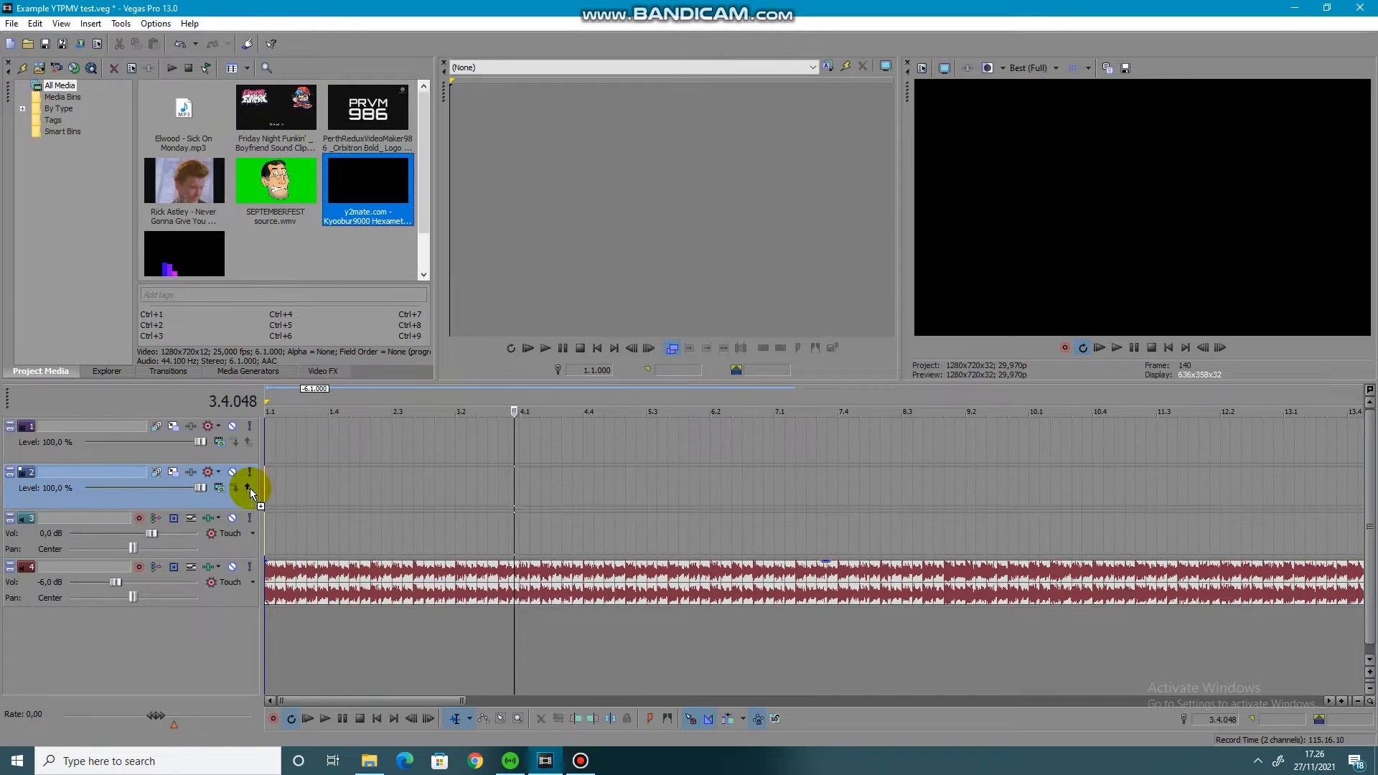
drag(250, 488, 251, 488)
click(805, 299)
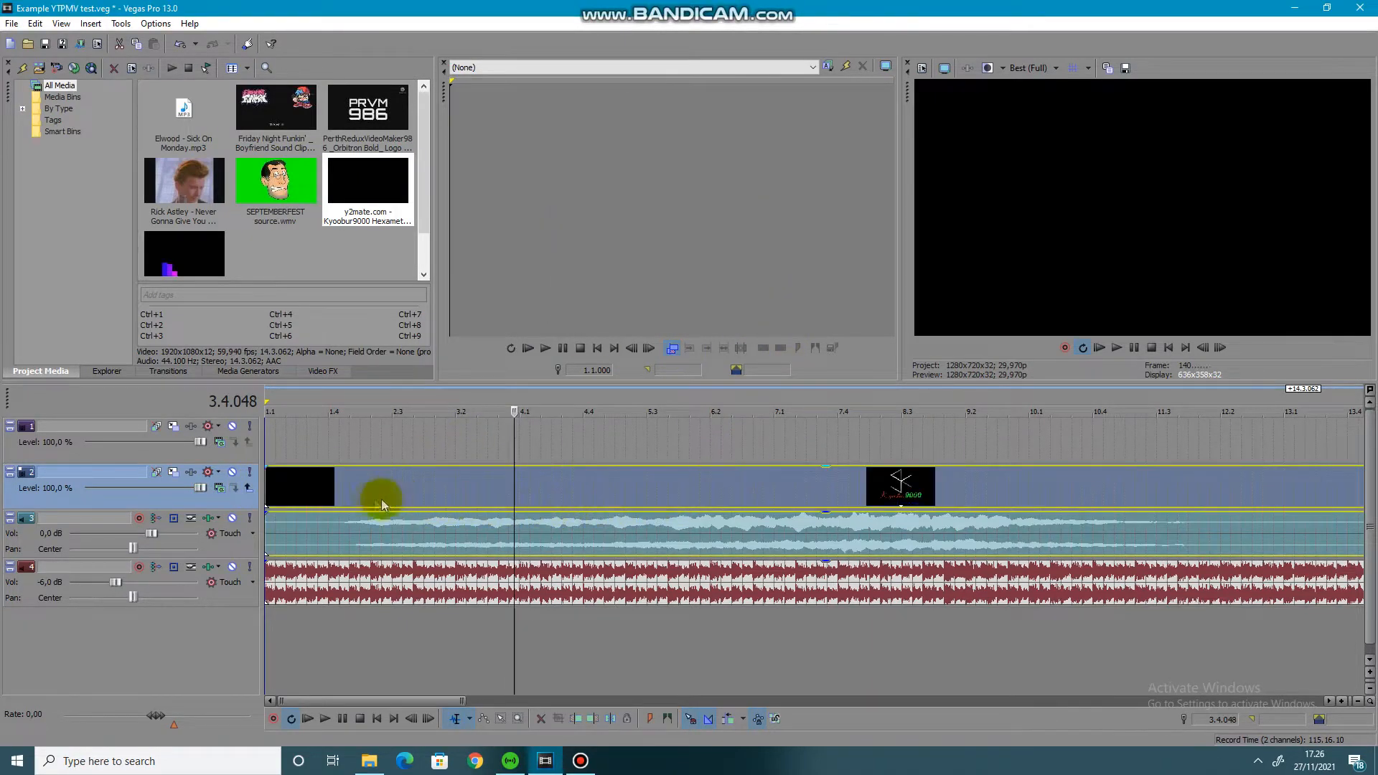
Mute the music on audio track 4 and play the Kyoobur9000 clip from its start
click(268, 493)
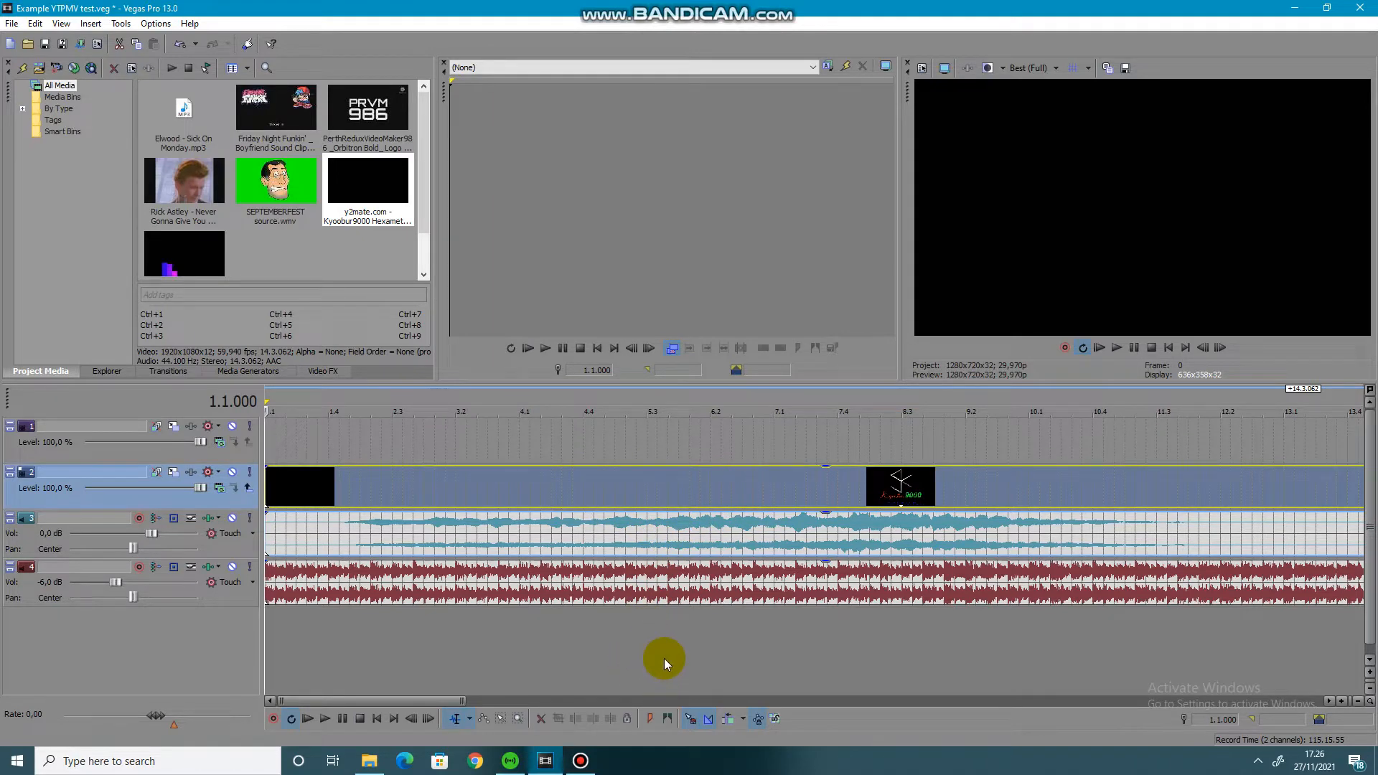
key(space)
key(space)
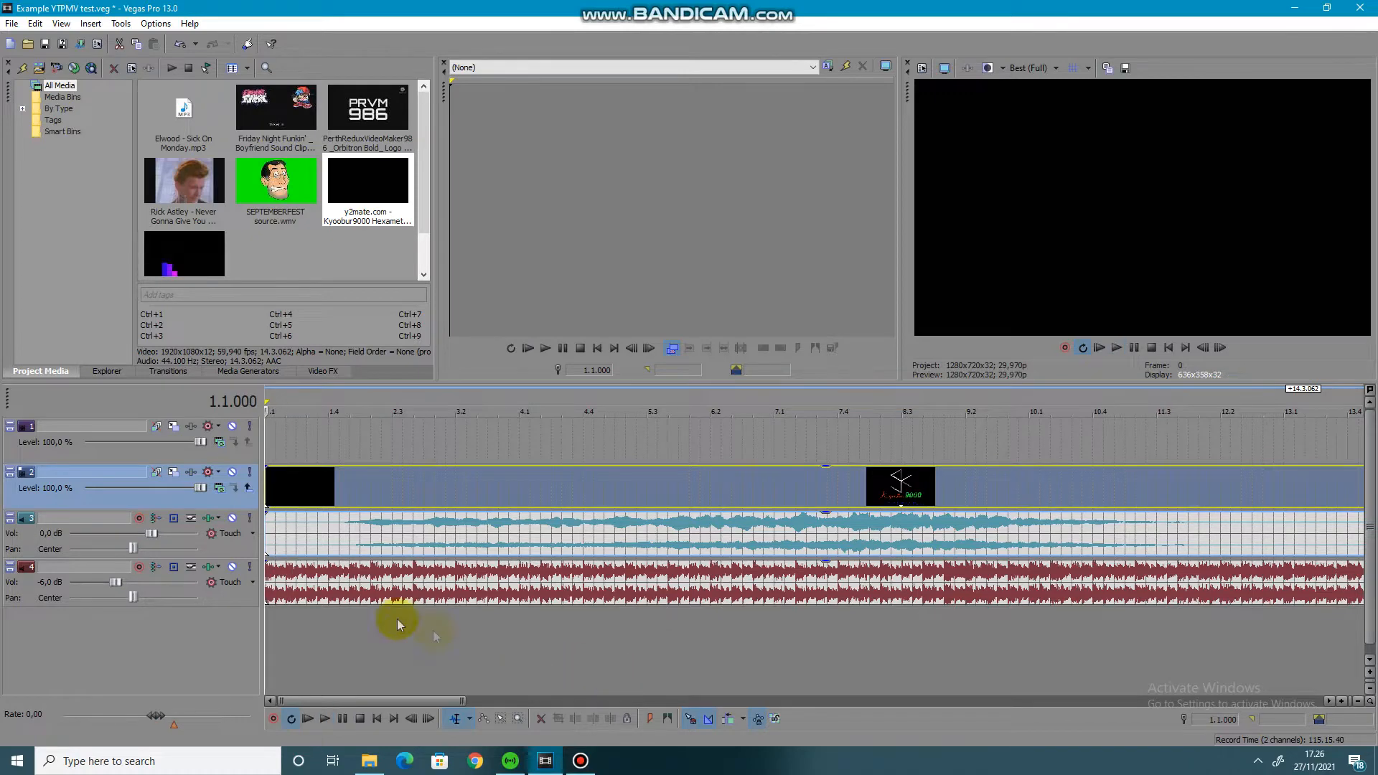
click(232, 568)
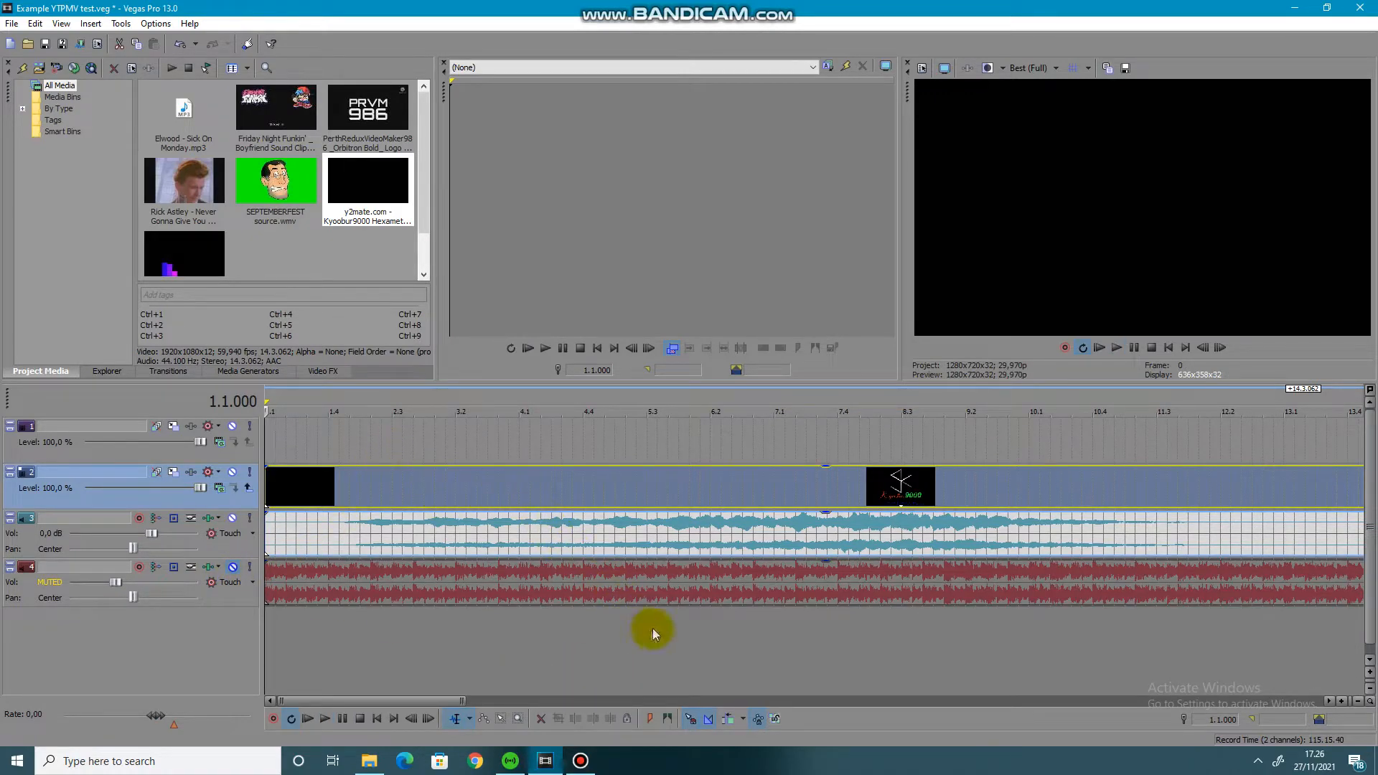
key(space)
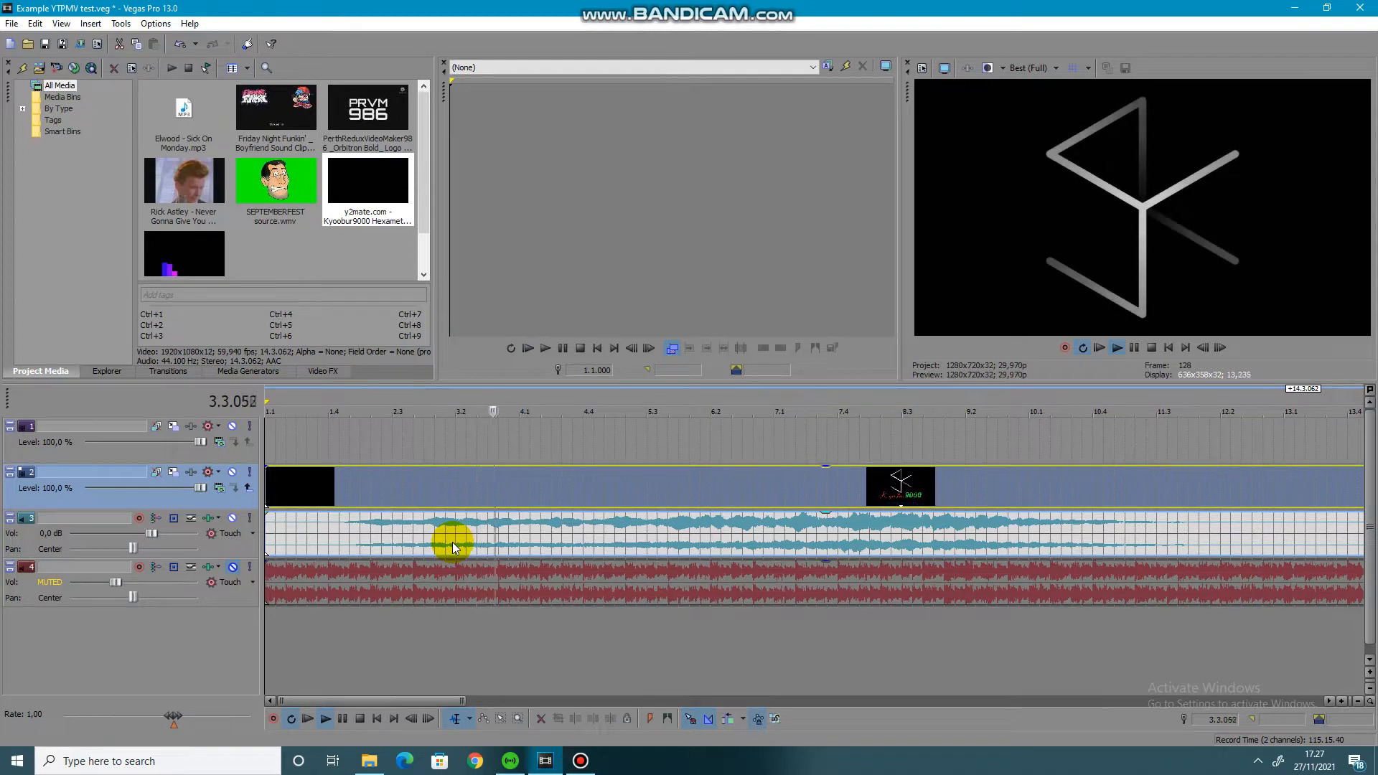
key(space)
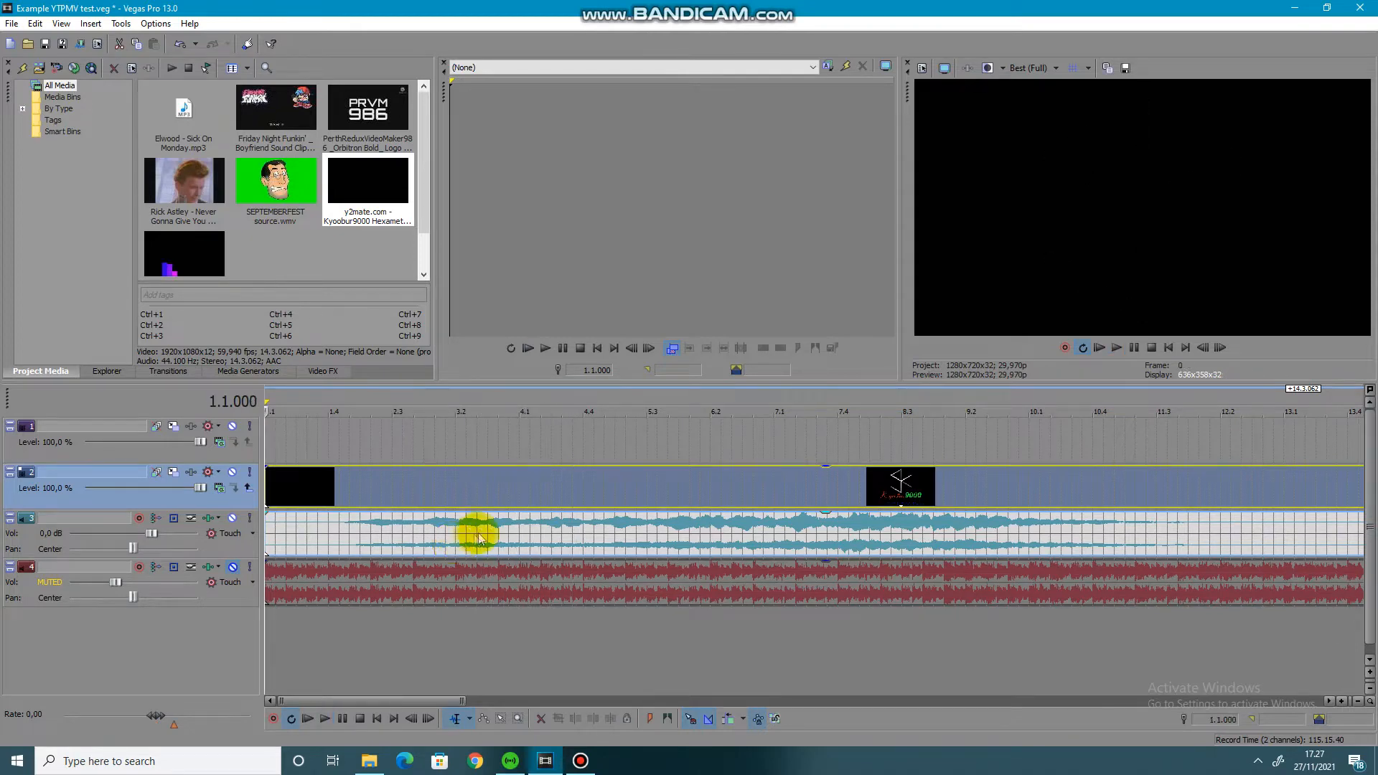
Scrub through the Kyoobur9000 clip on the timeline to examine its frames
click(344, 499)
drag(511, 483, 558, 483)
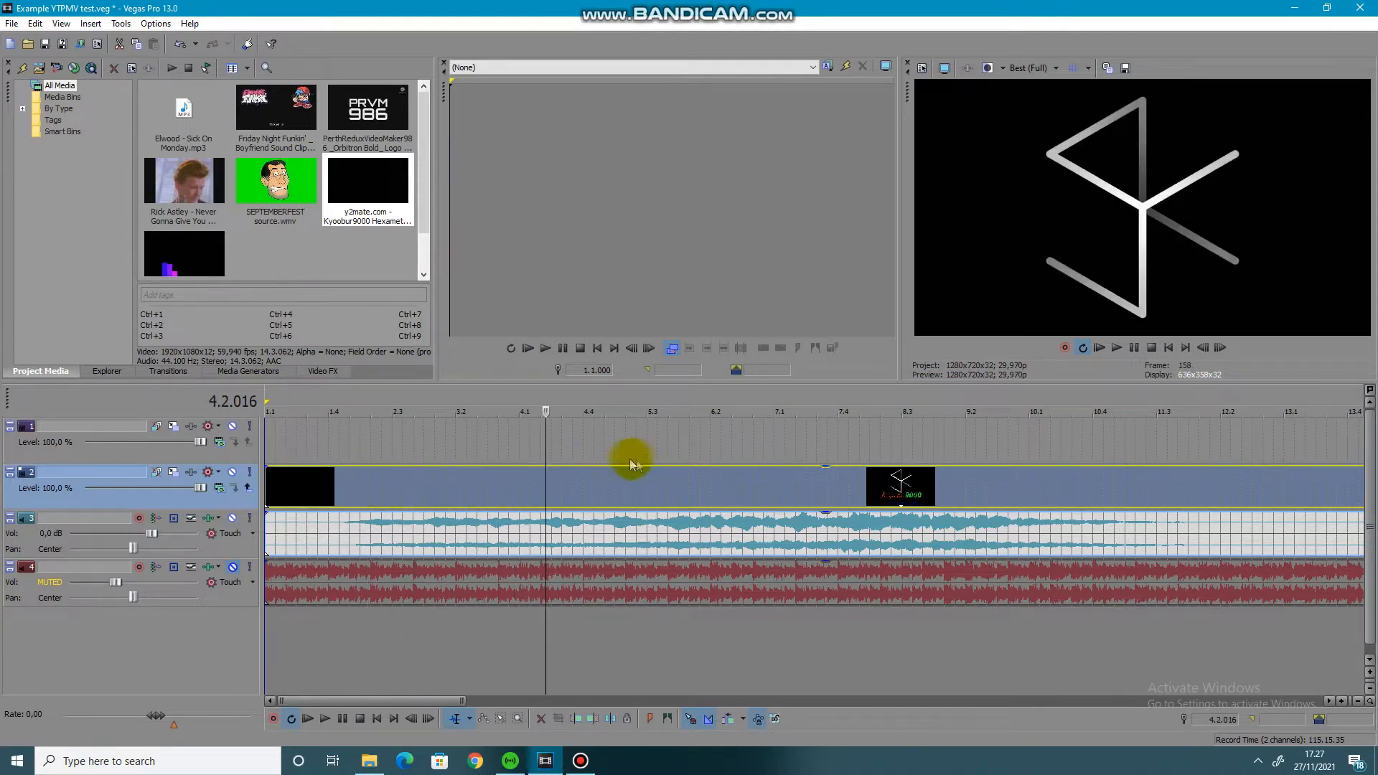
drag(655, 474, 916, 488)
click(915, 488)
click(1056, 485)
scroll(1050, 482, down, 1)
click(902, 488)
drag(757, 497, 320, 501)
scroll(320, 501, up, 1)
click(481, 484)
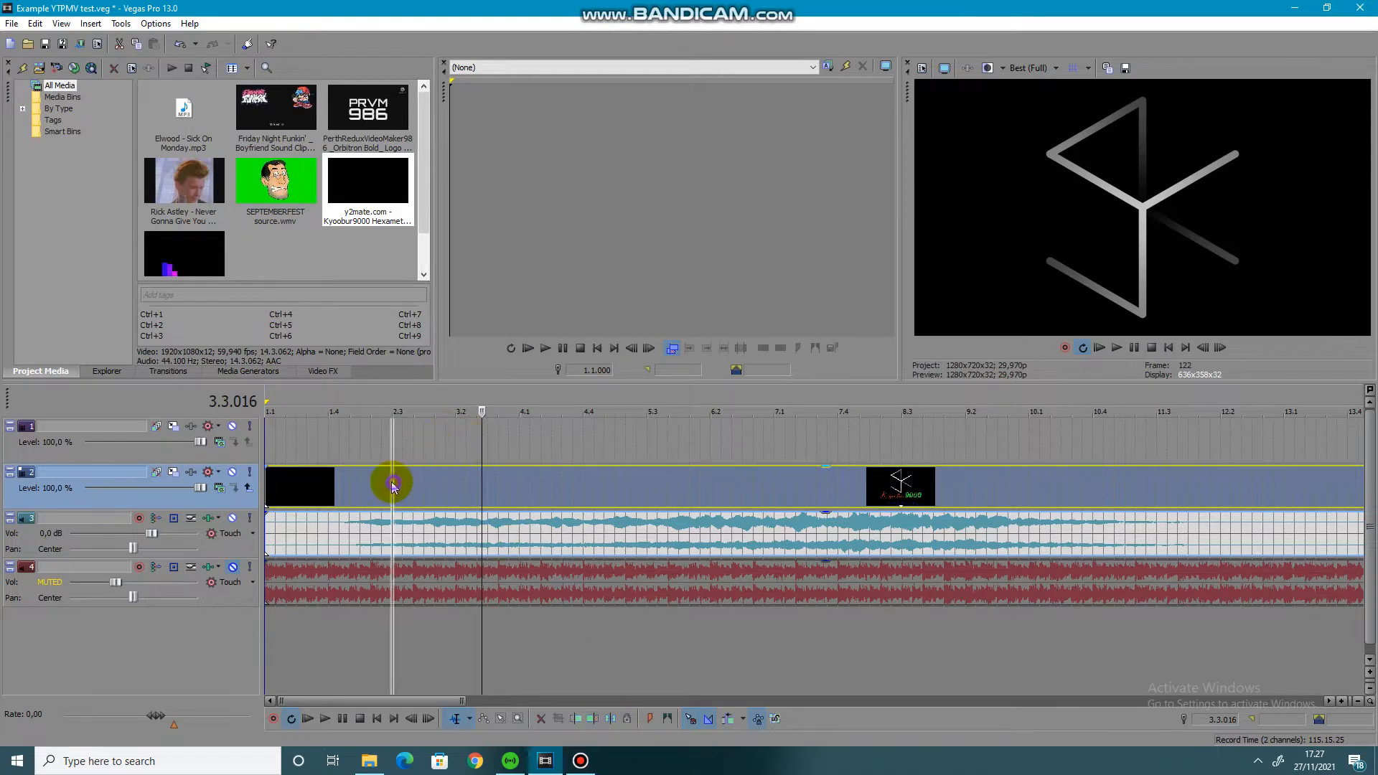
Play the timeline again from the beginning of the project
click(582, 760)
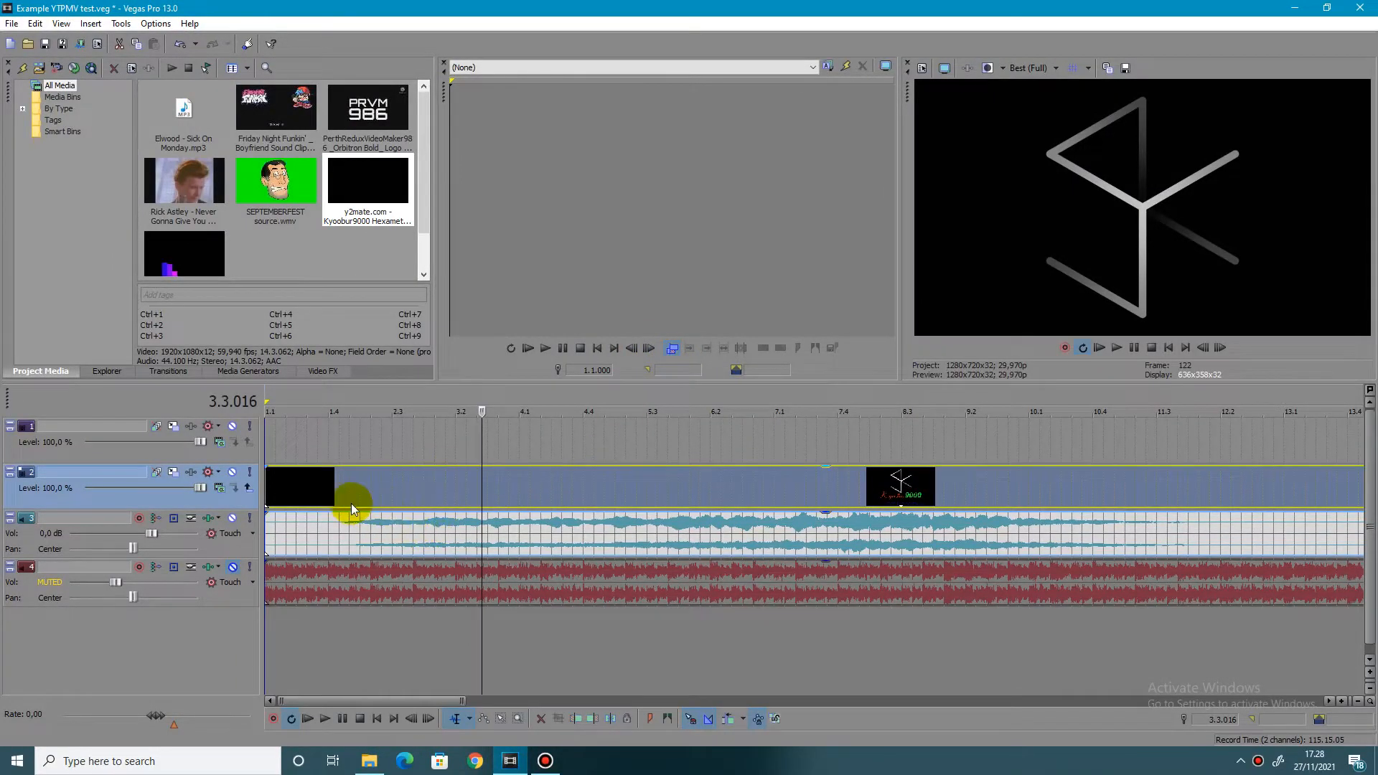
click(270, 487)
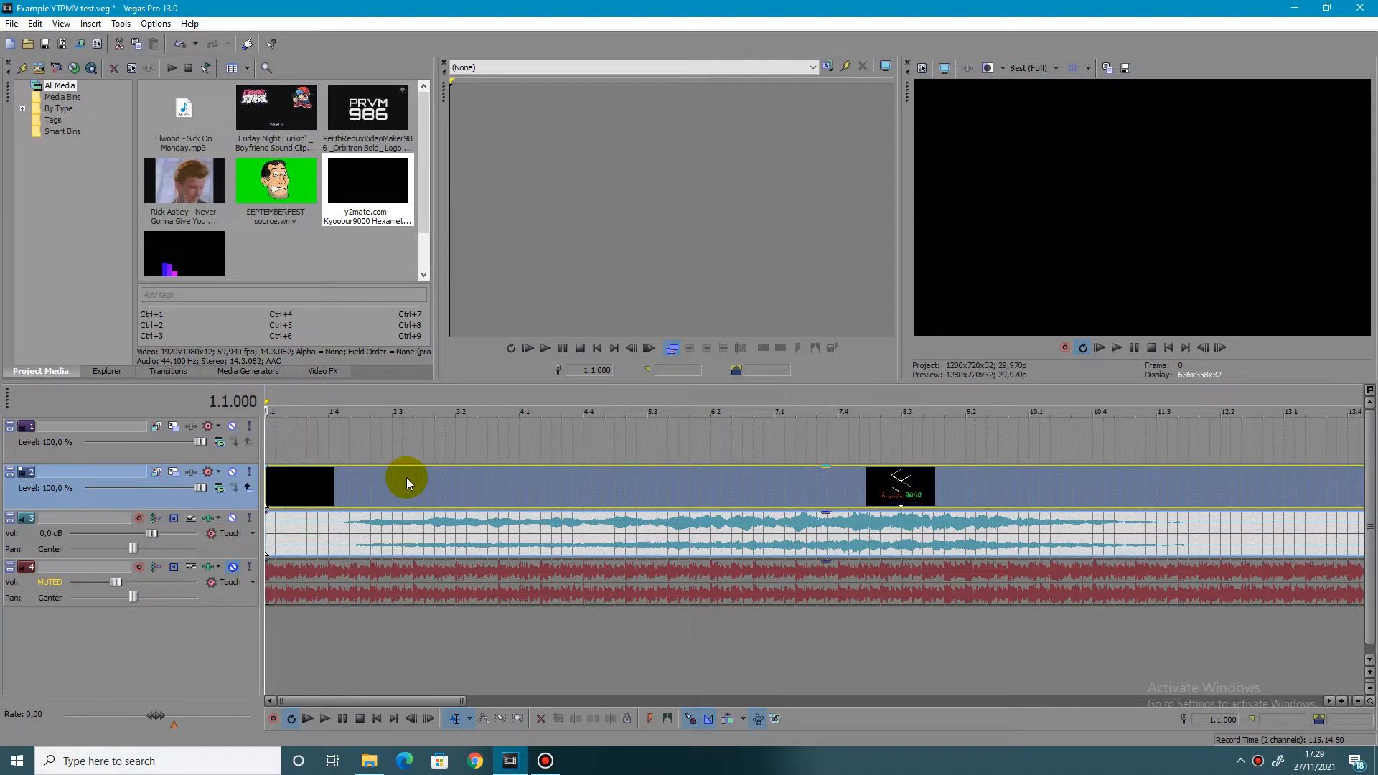
key(space)
key(space)
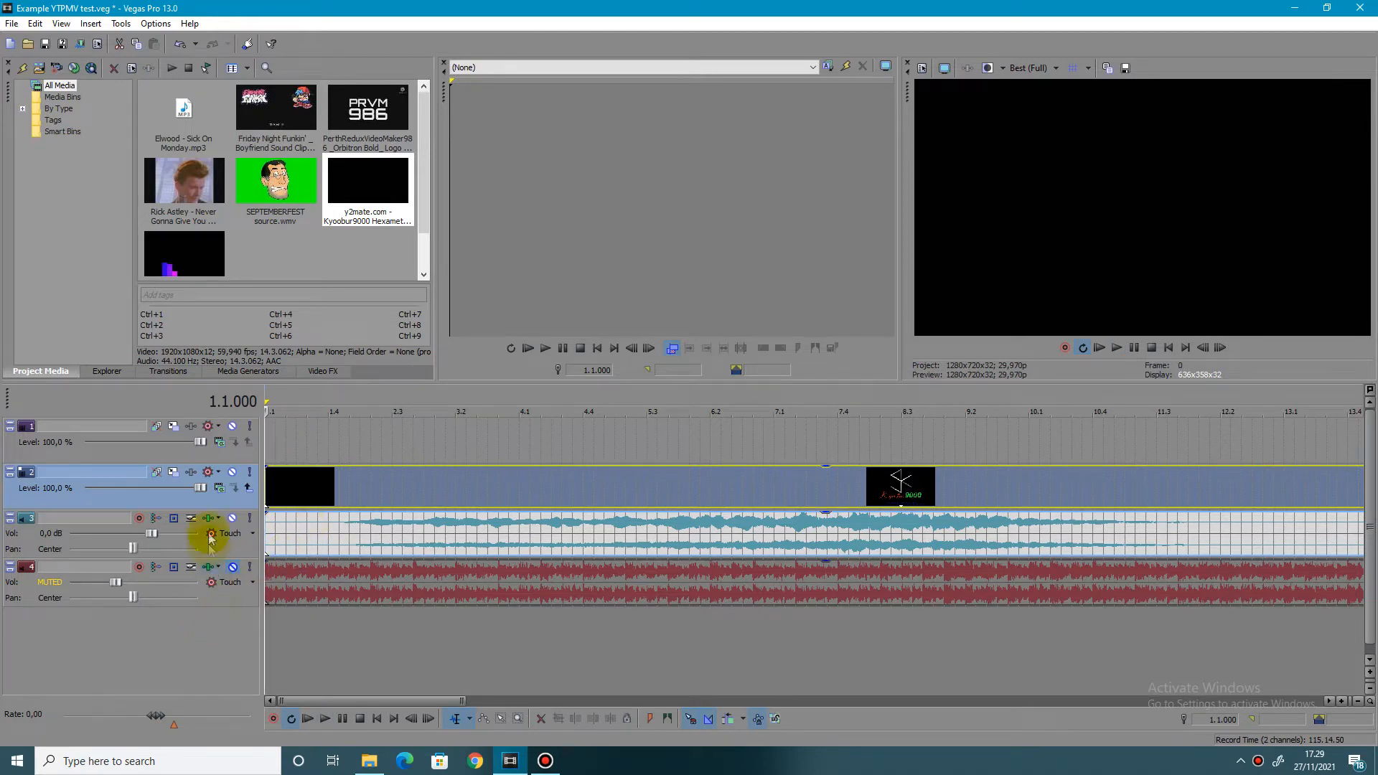
Try inserting two empty video tracks above the Kyoobur9000 clip's track, and undo both insertions
right_click(227, 503)
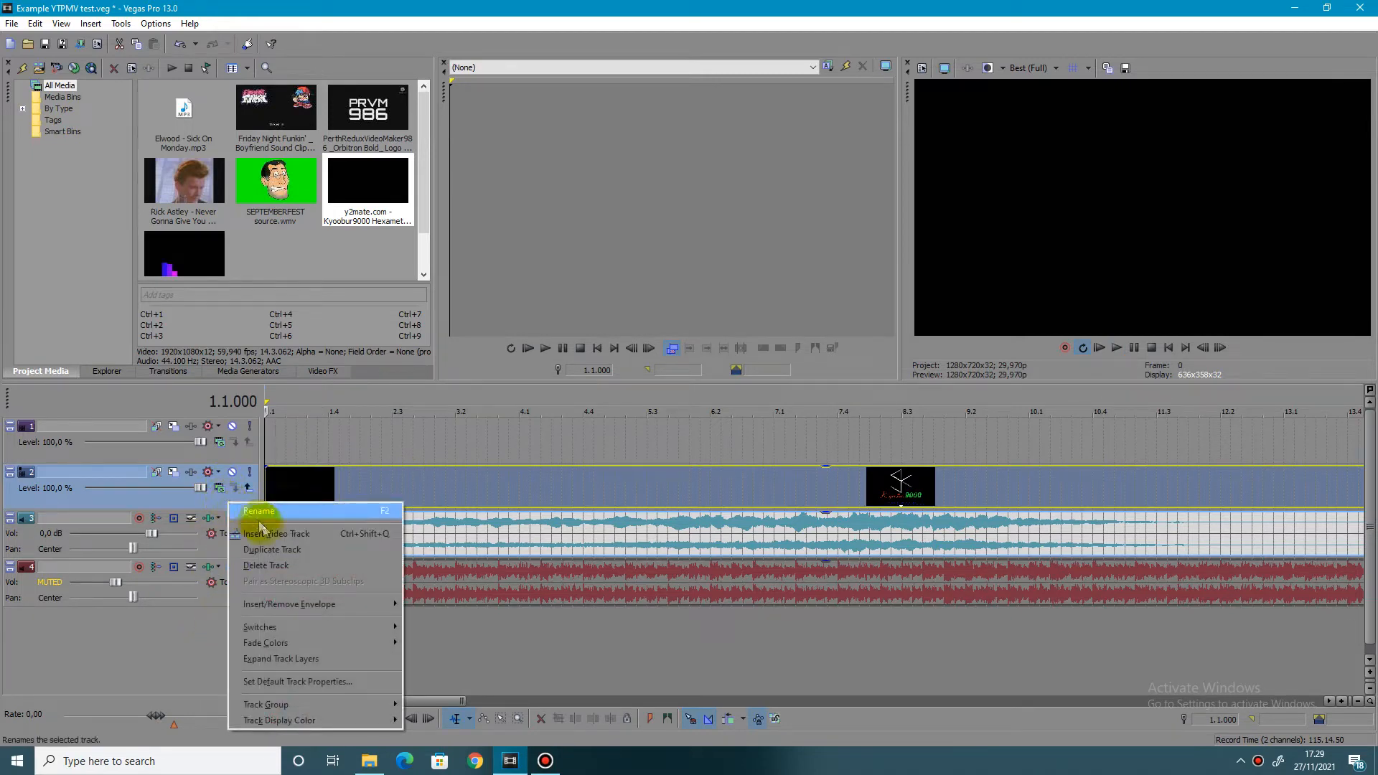
click(156, 688)
right_click(194, 498)
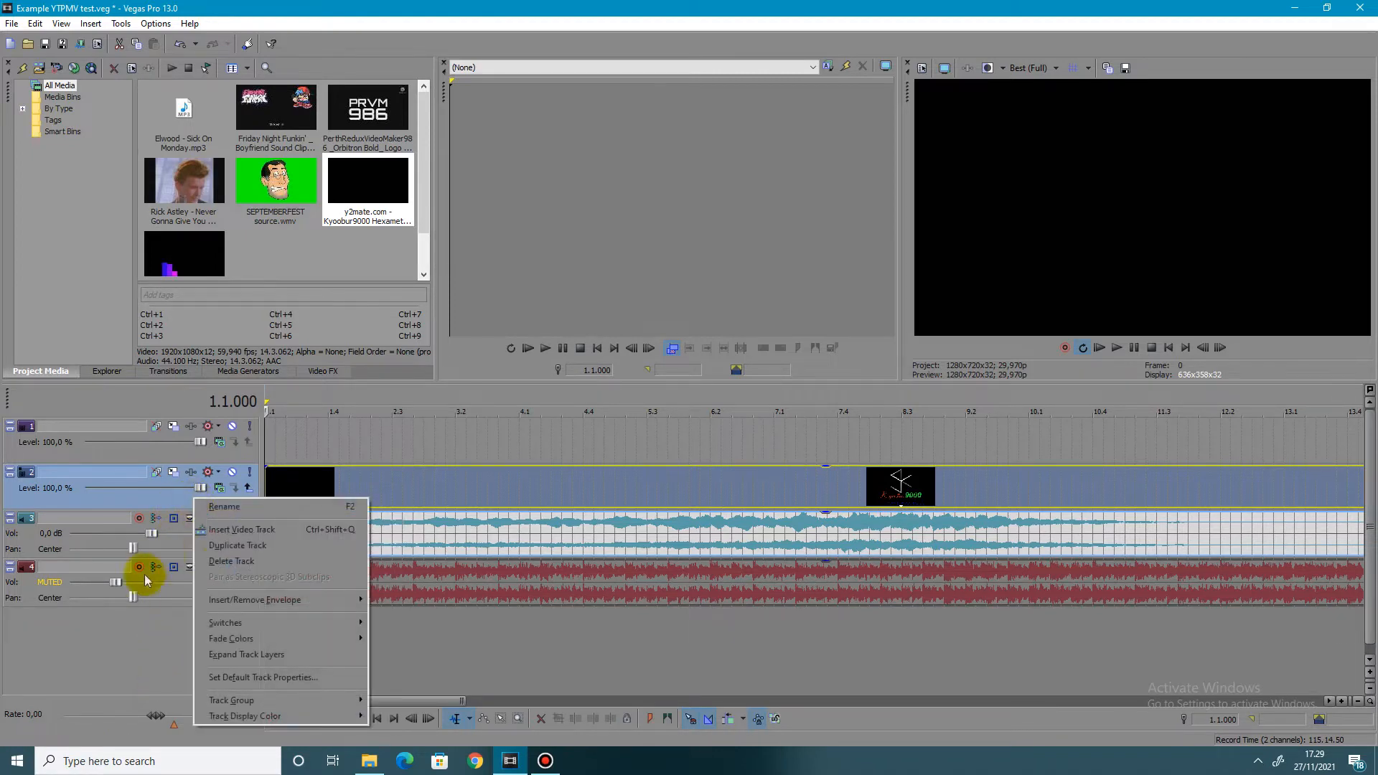
click(239, 528)
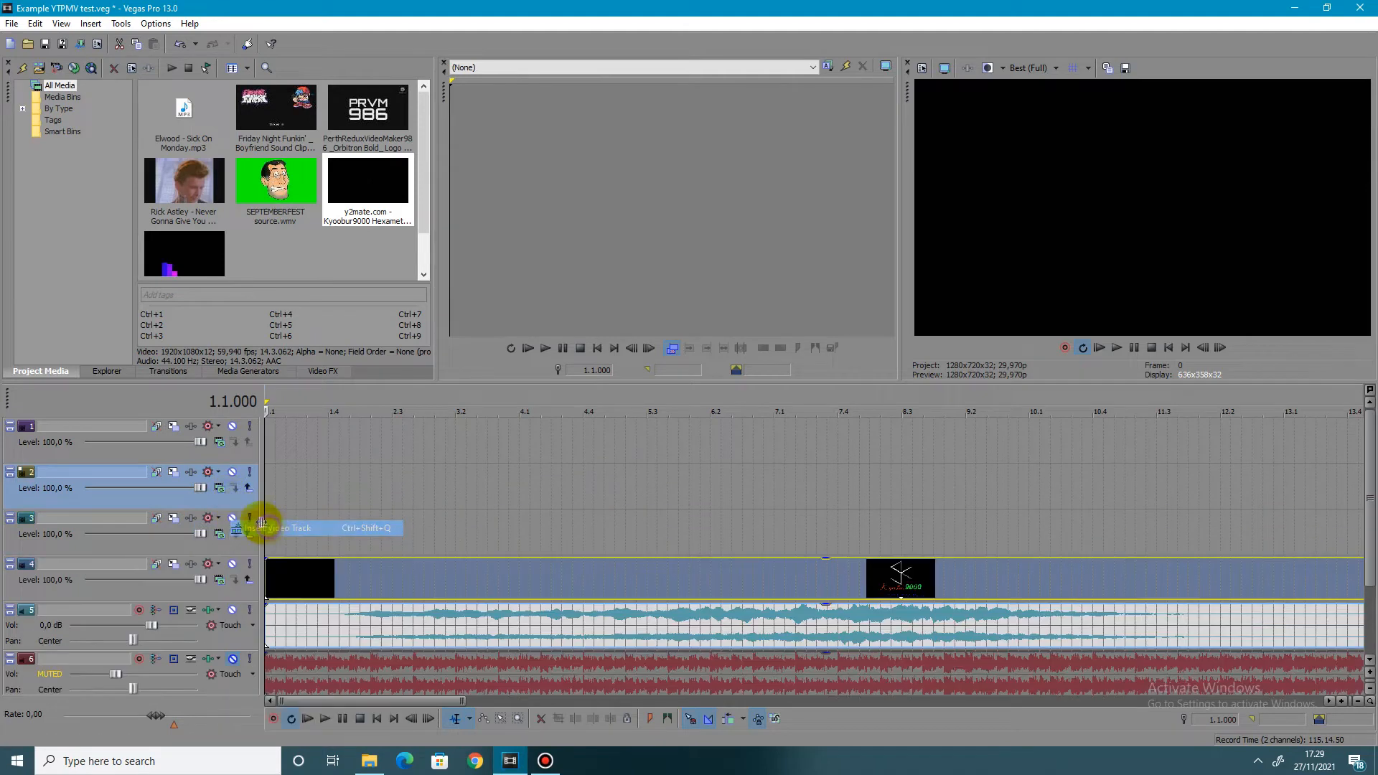
key(ctrl+z)
key(ctrl+z)
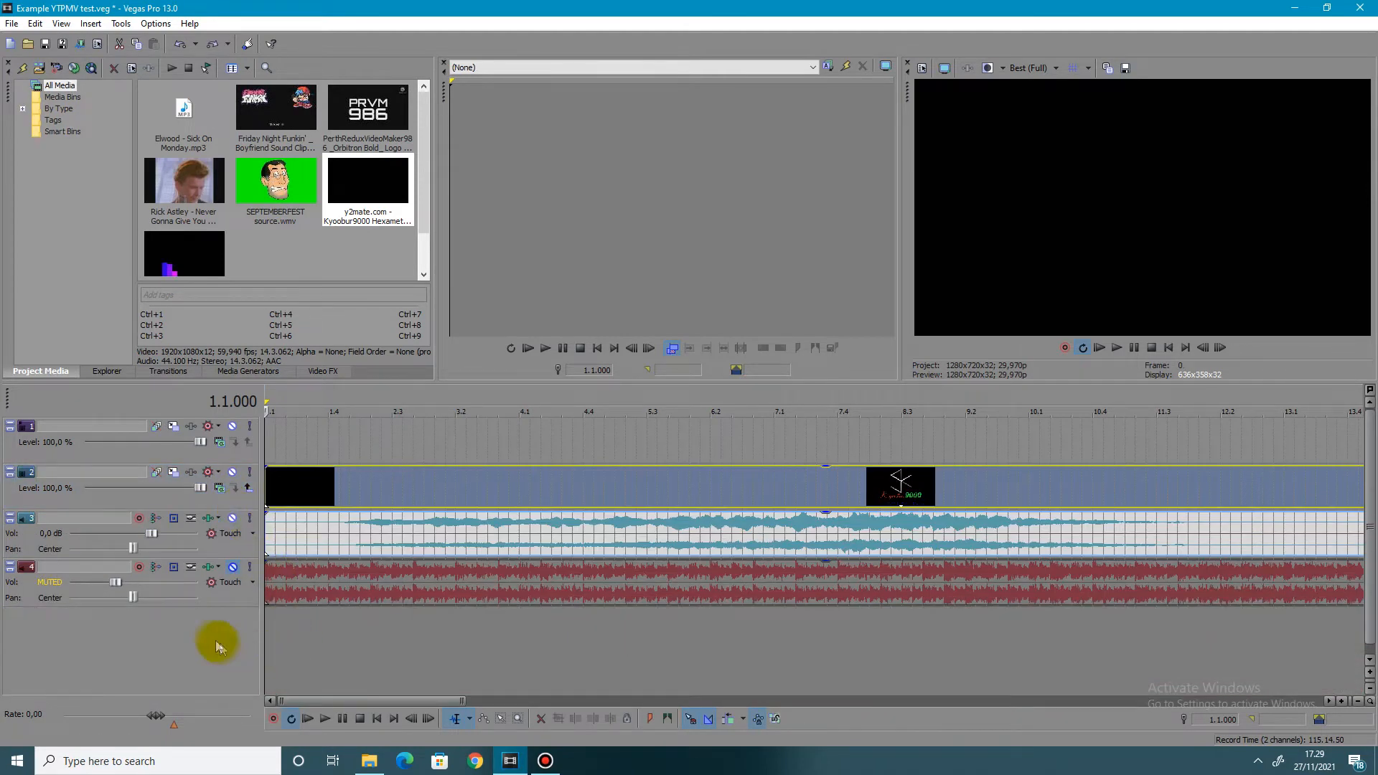
Try inserting new audio tracks next to the muted music track
right_click(188, 596)
right_click(225, 596)
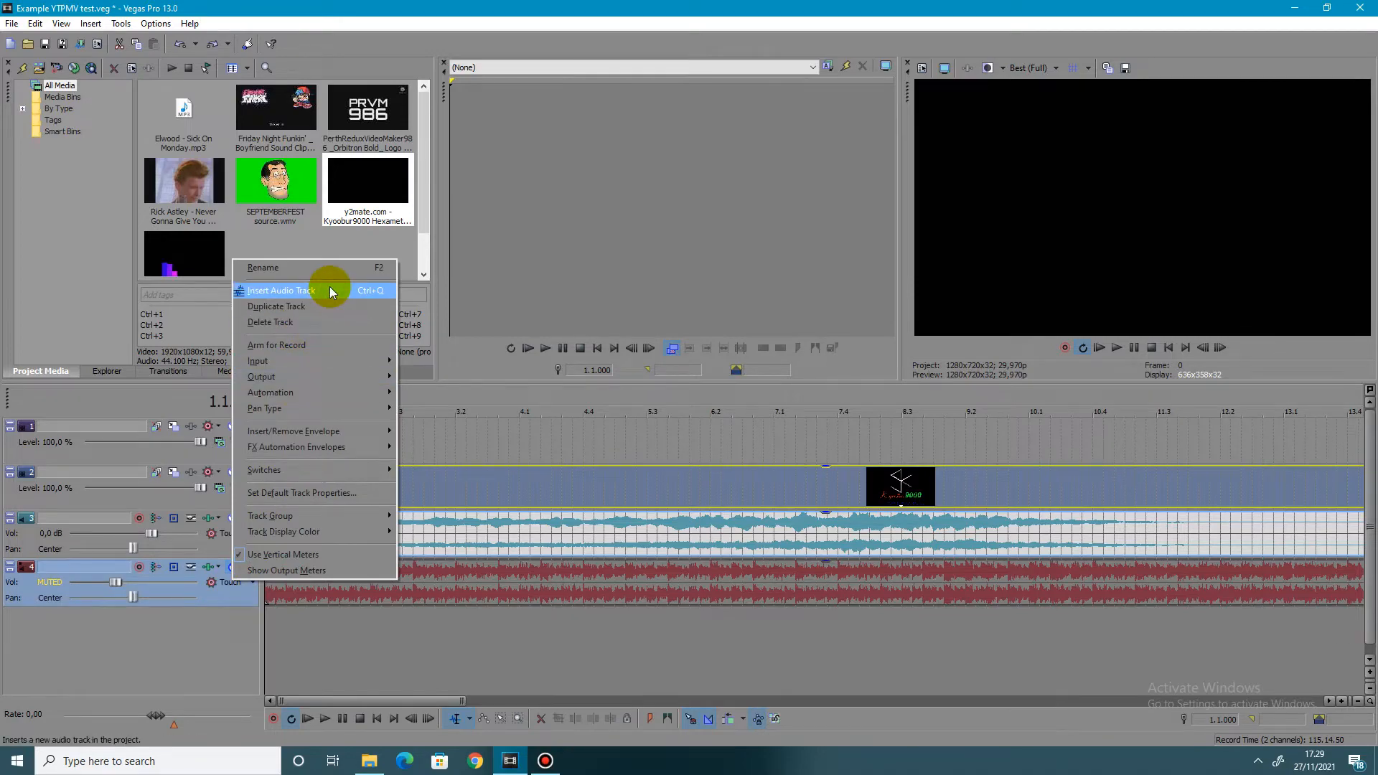
click(332, 290)
right_click(255, 585)
click(334, 339)
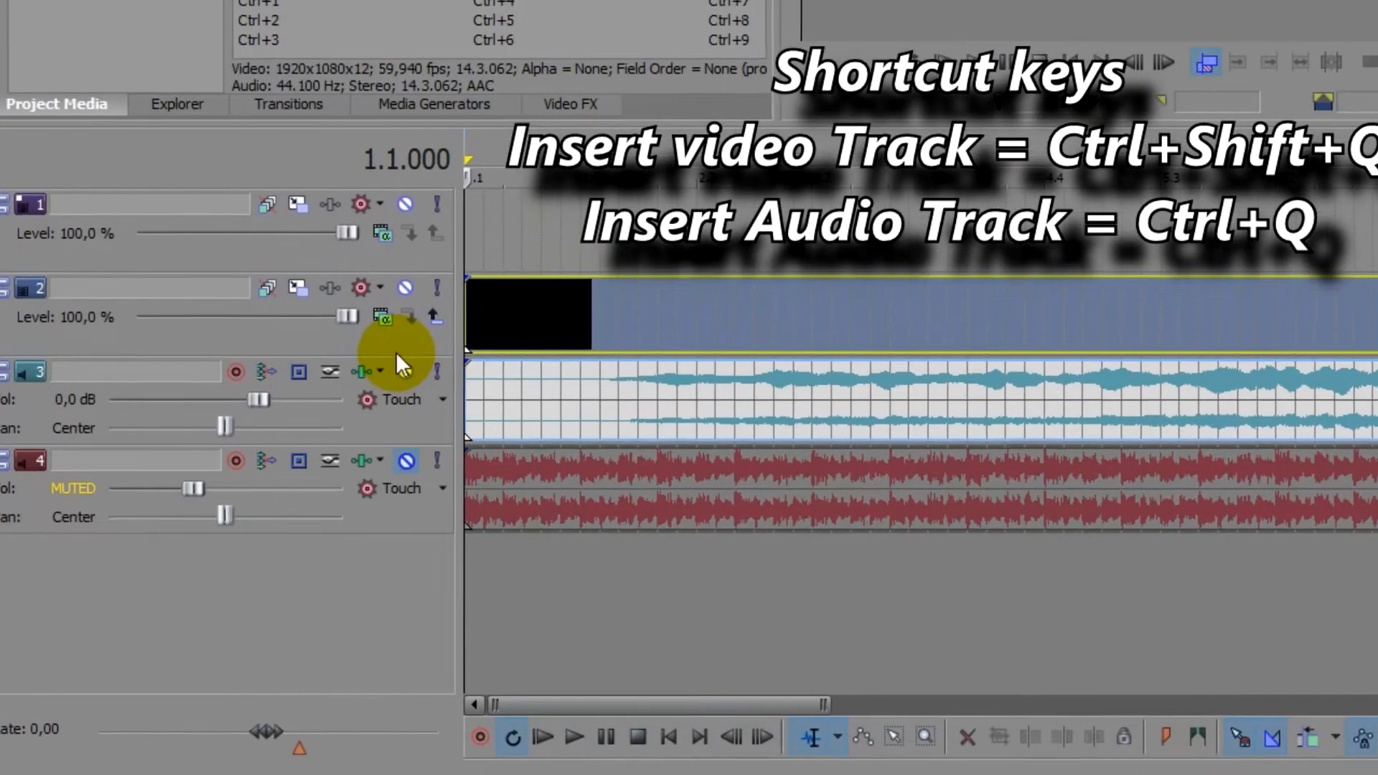
right_click(338, 407)
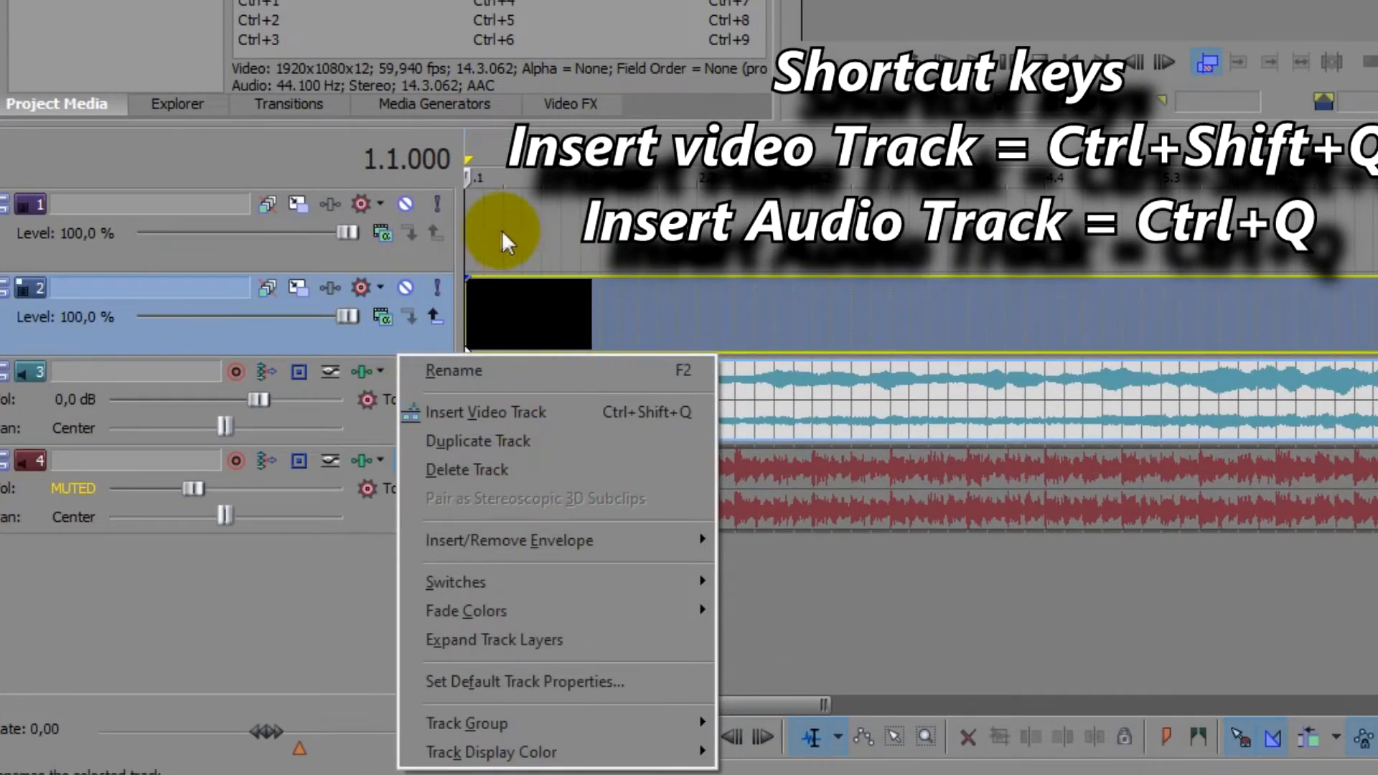
click(465, 228)
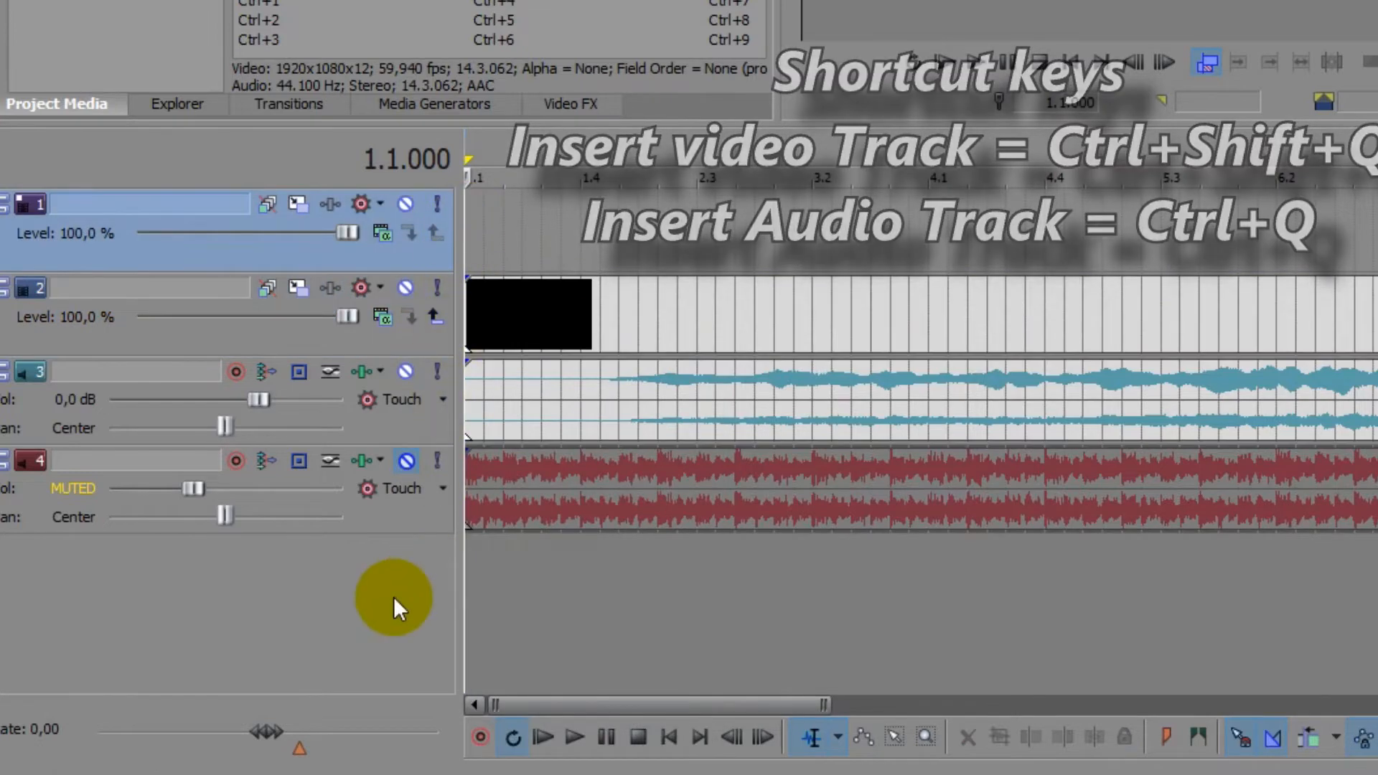
right_click(398, 599)
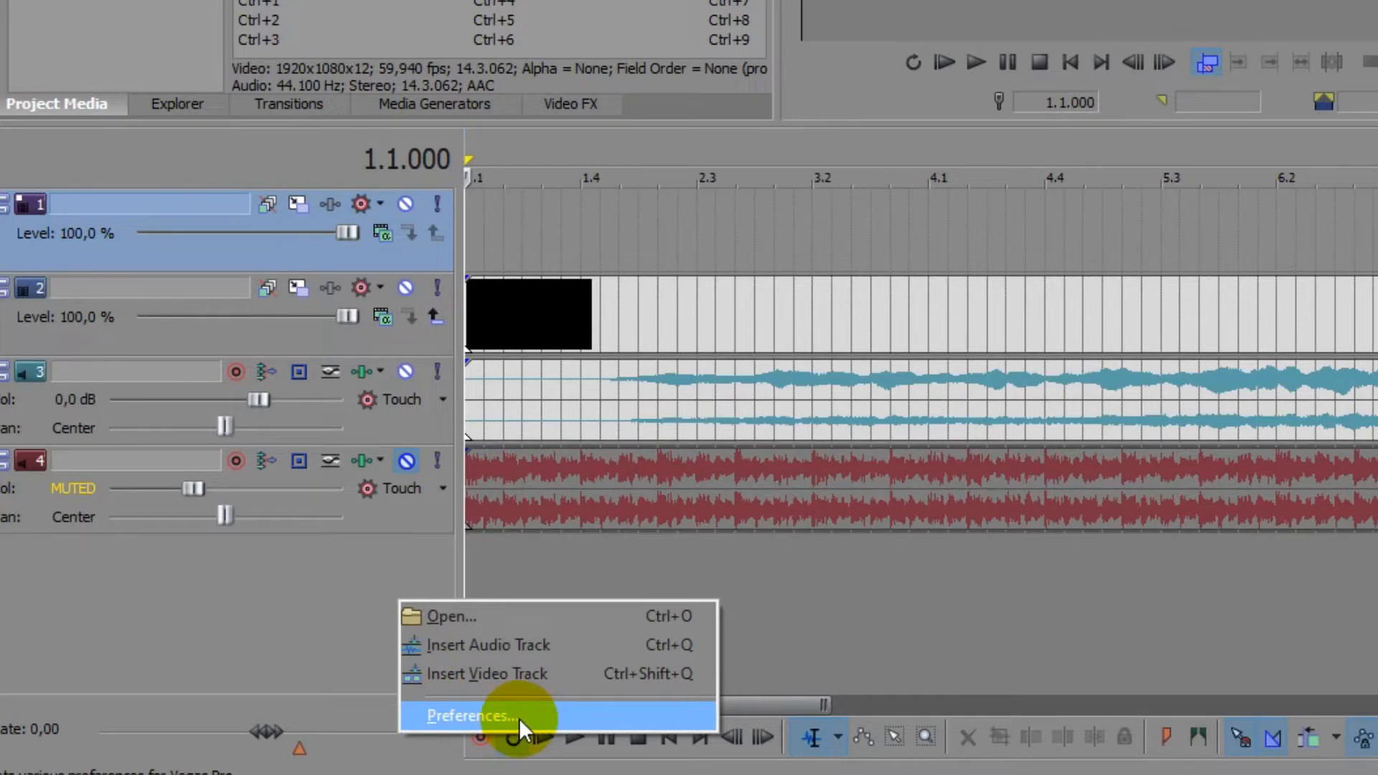
click(290, 566)
right_click(213, 612)
click(363, 570)
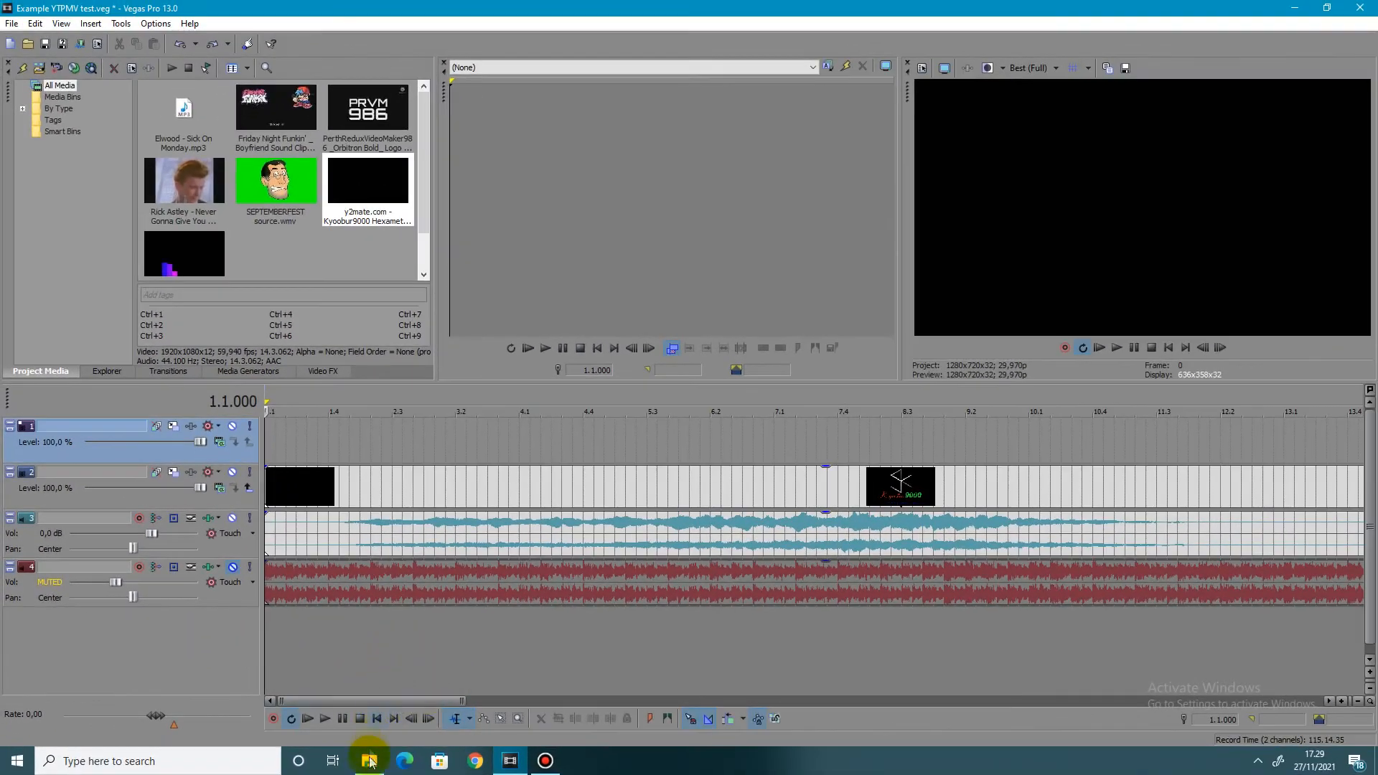
Try adding the PerthReduxVideoMaker986 Orbitron Bold Logo video from the Downloaded videos folder below the music track, and undo it
click(469, 772)
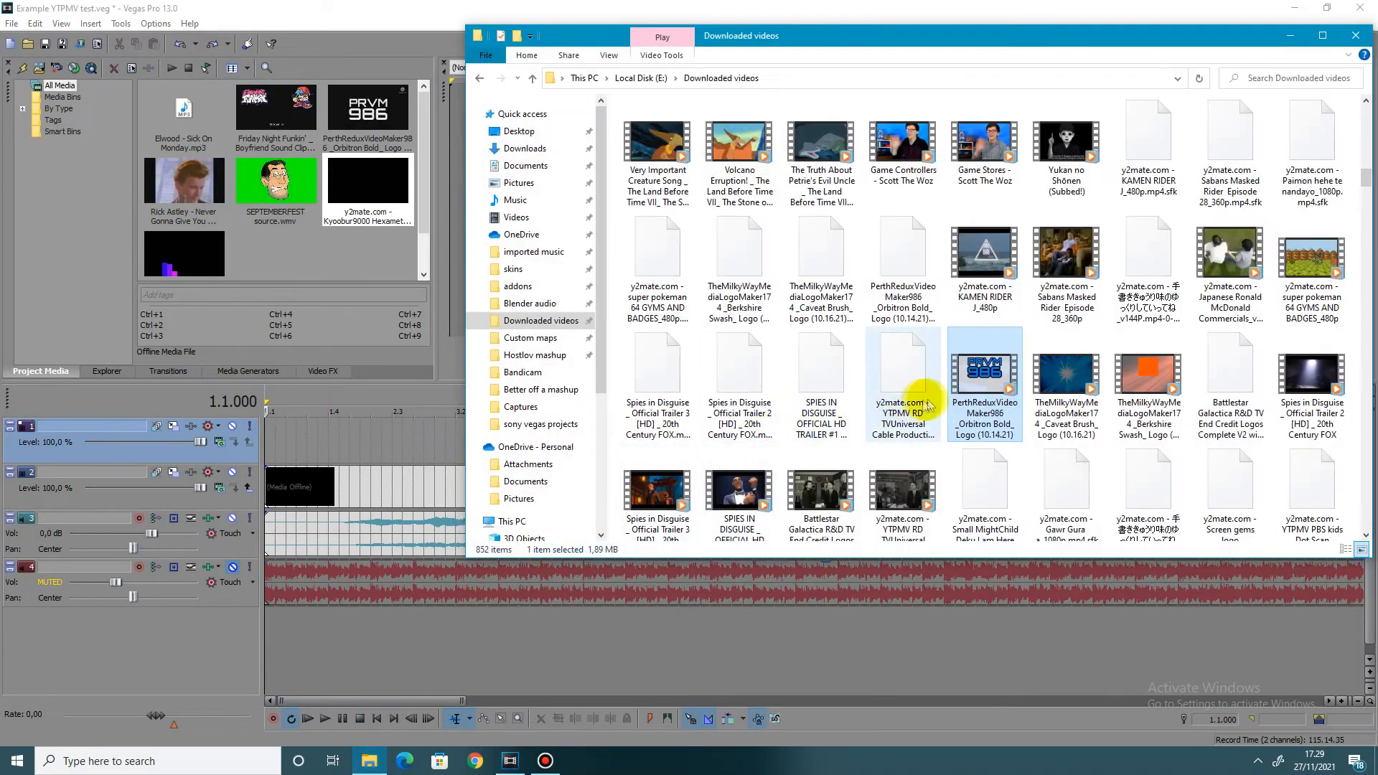
drag(992, 390, 267, 633)
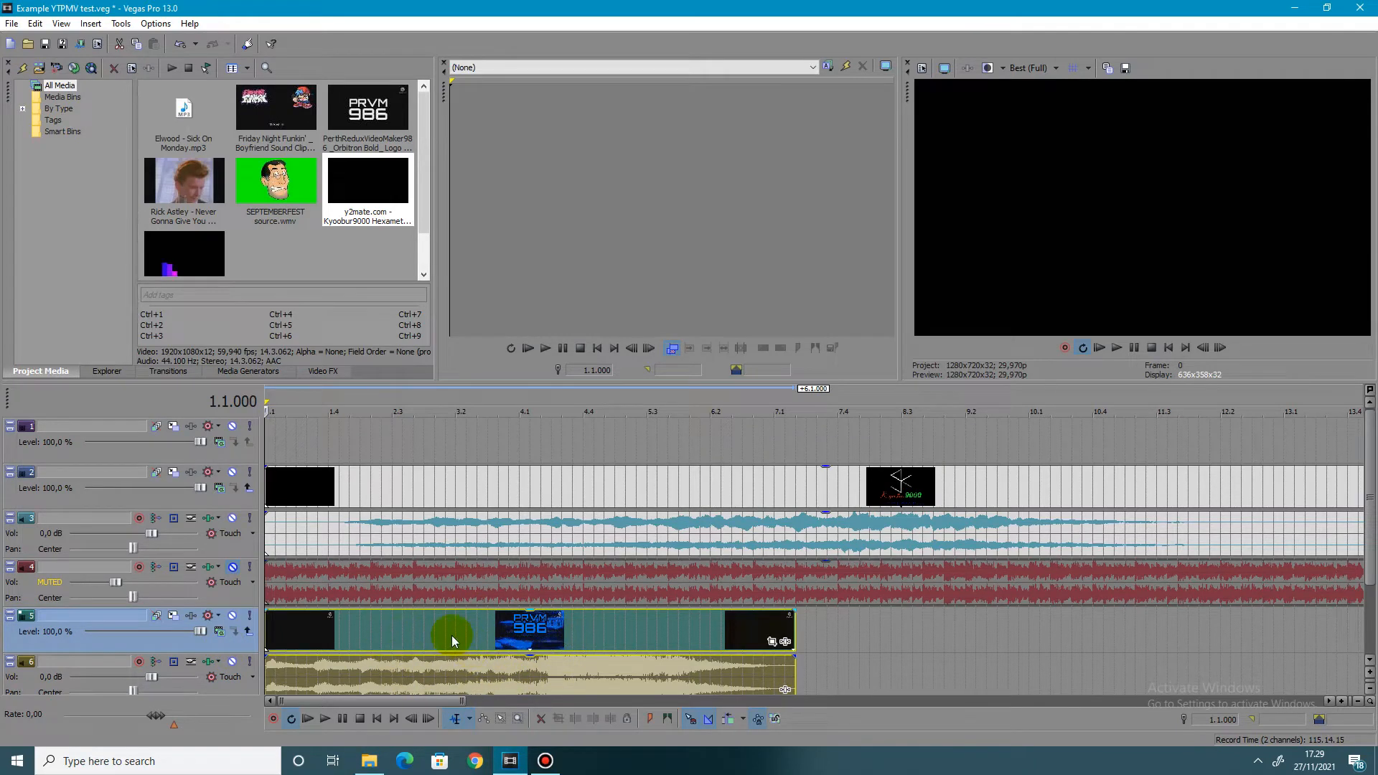
key(ctrl+z)
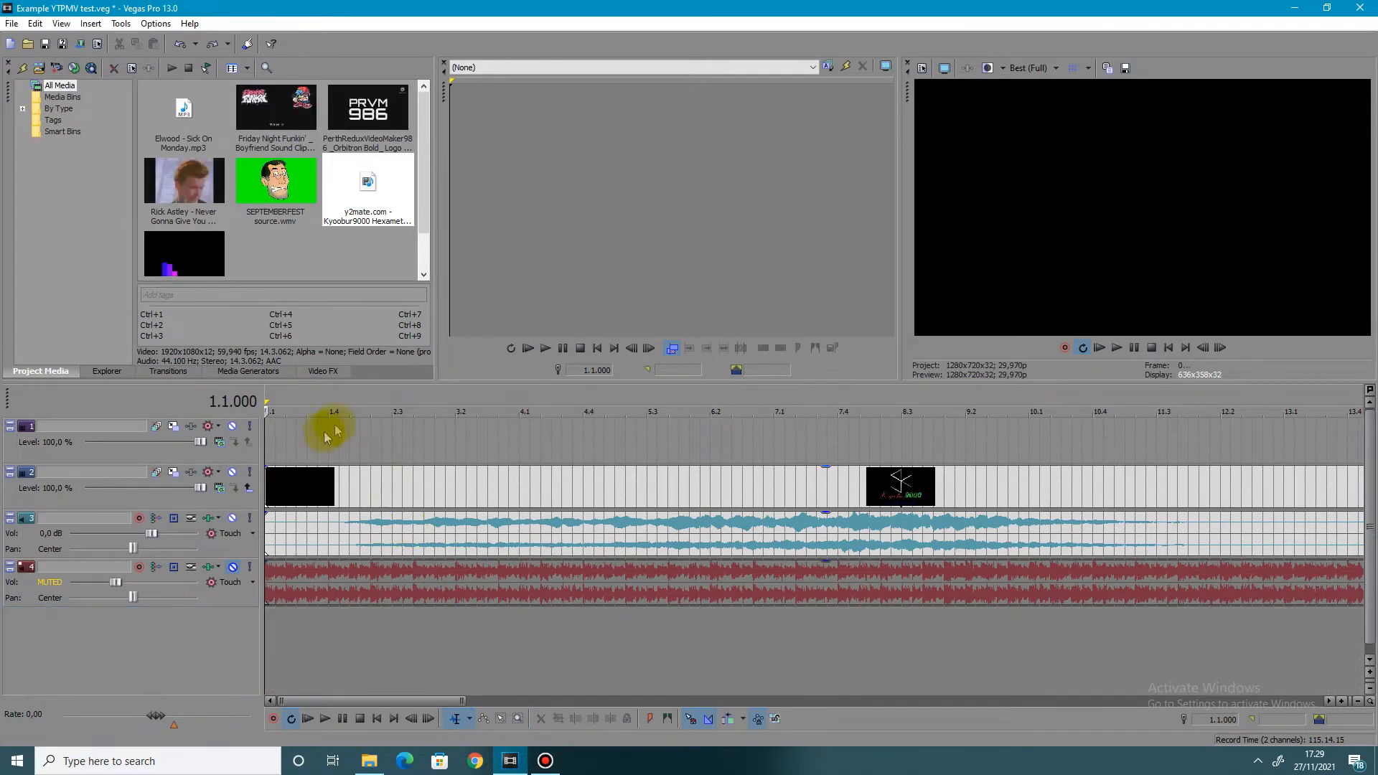
Preview the Kyoobur9000 clip from the start and place the playback cursor at 3.2.032
click(269, 431)
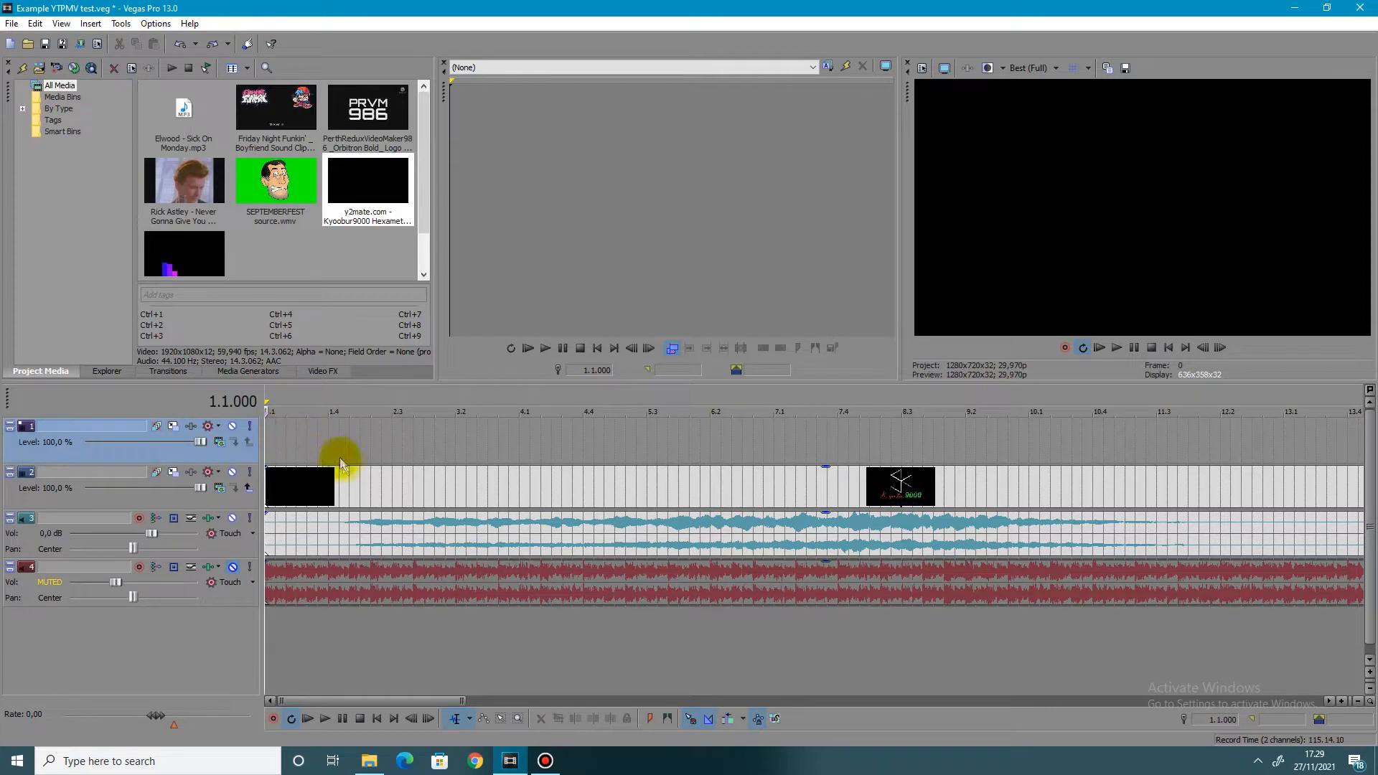
click(270, 489)
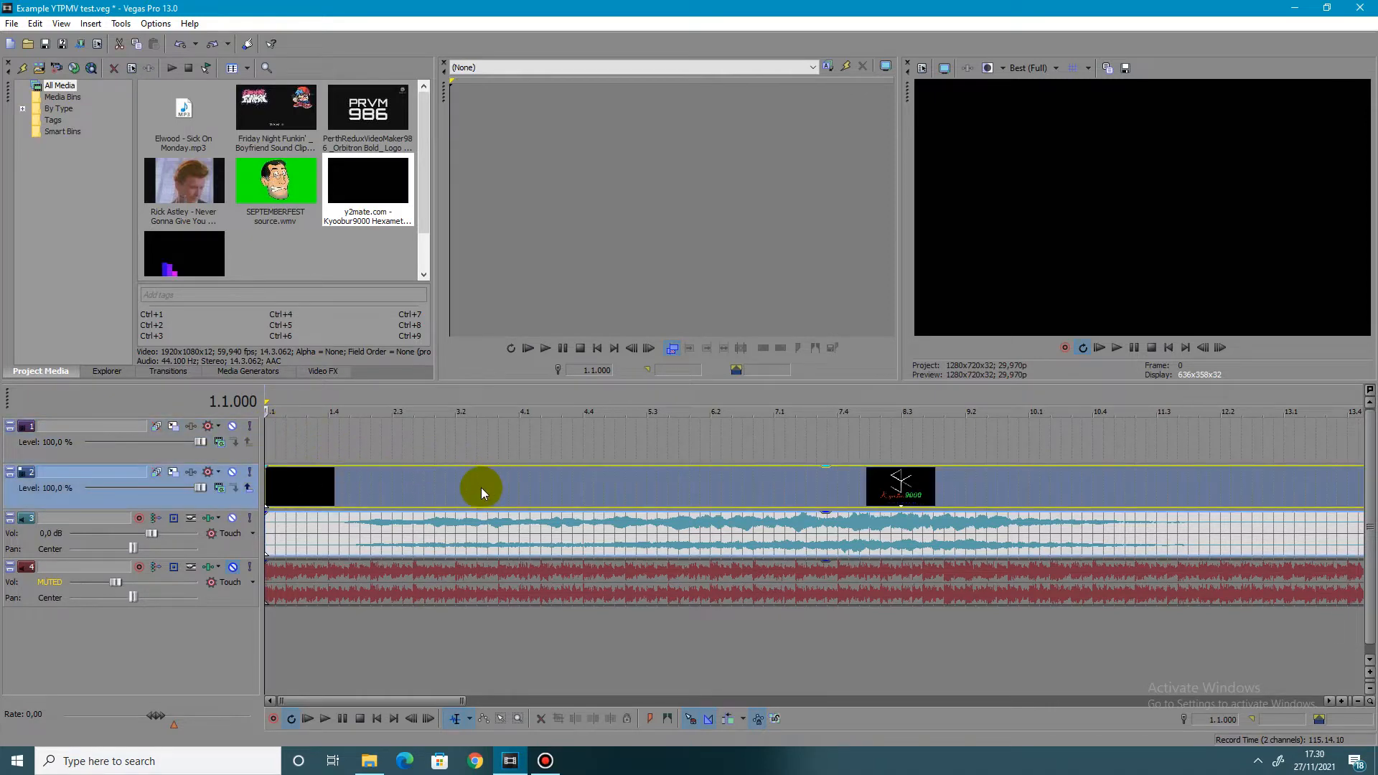
key(space)
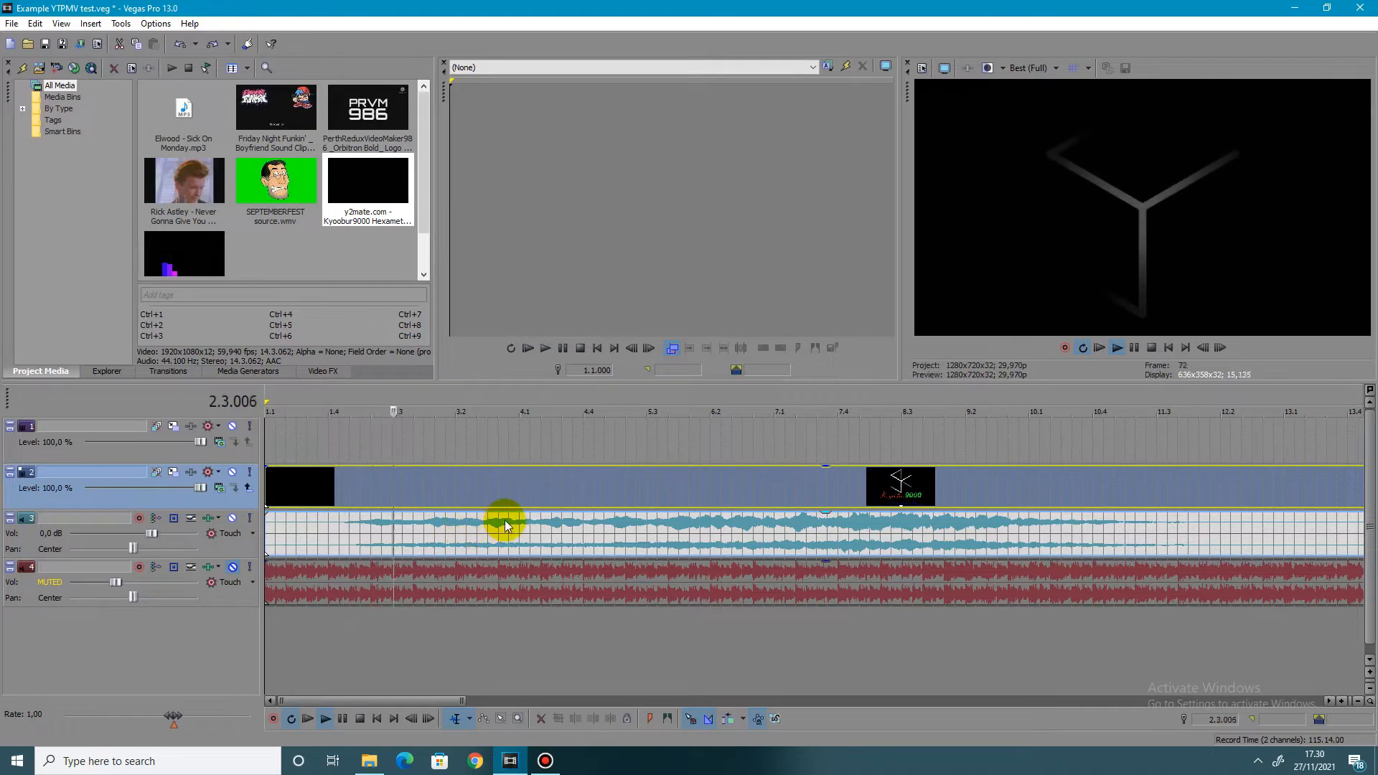
key(space)
click(469, 503)
click(465, 497)
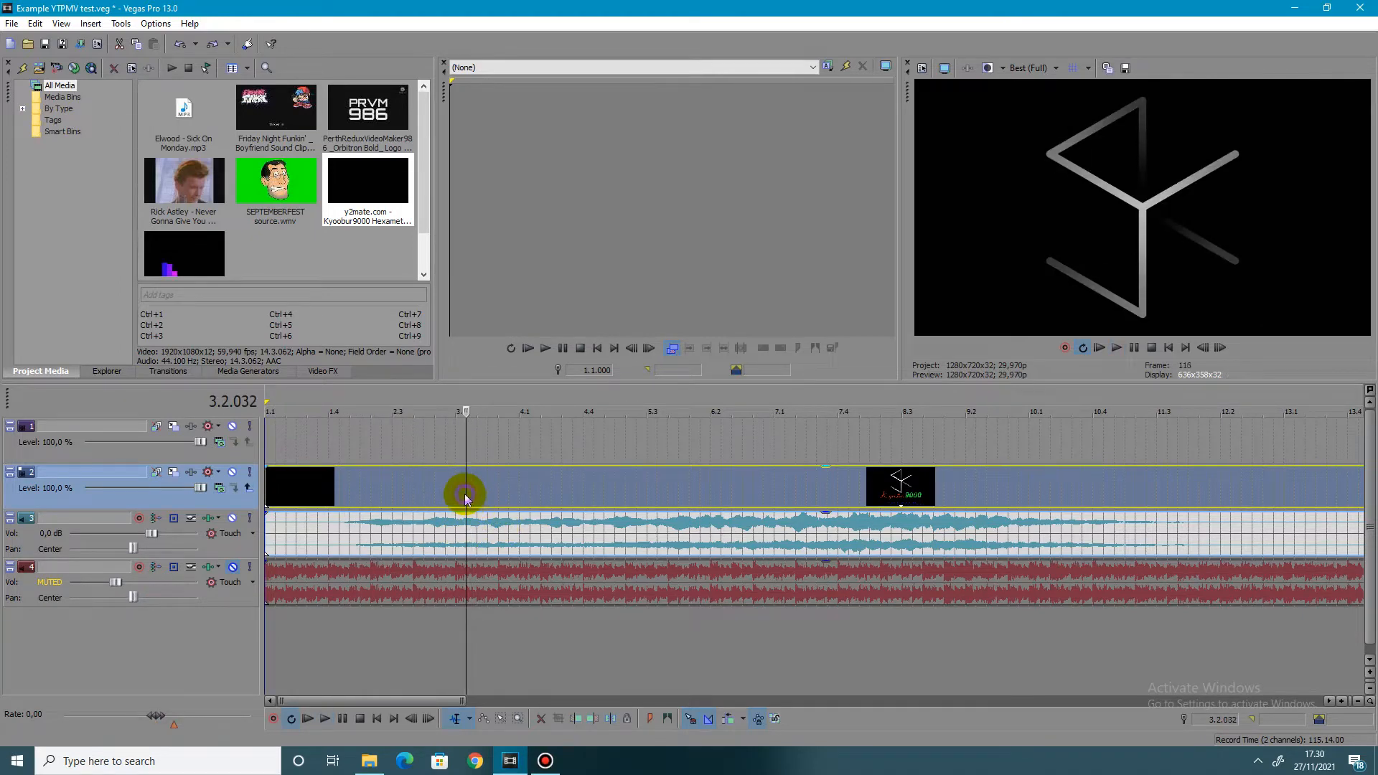
key(space)
key(space)
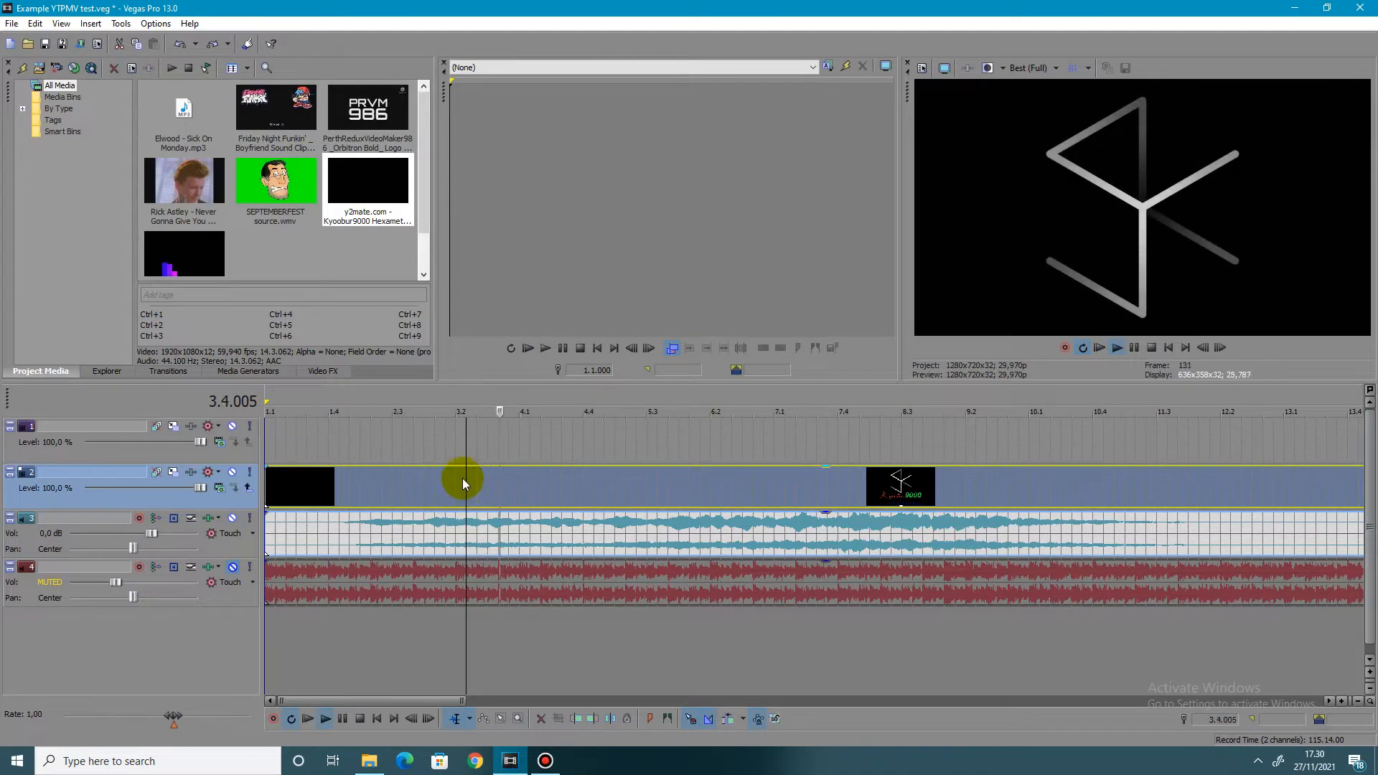
key(space)
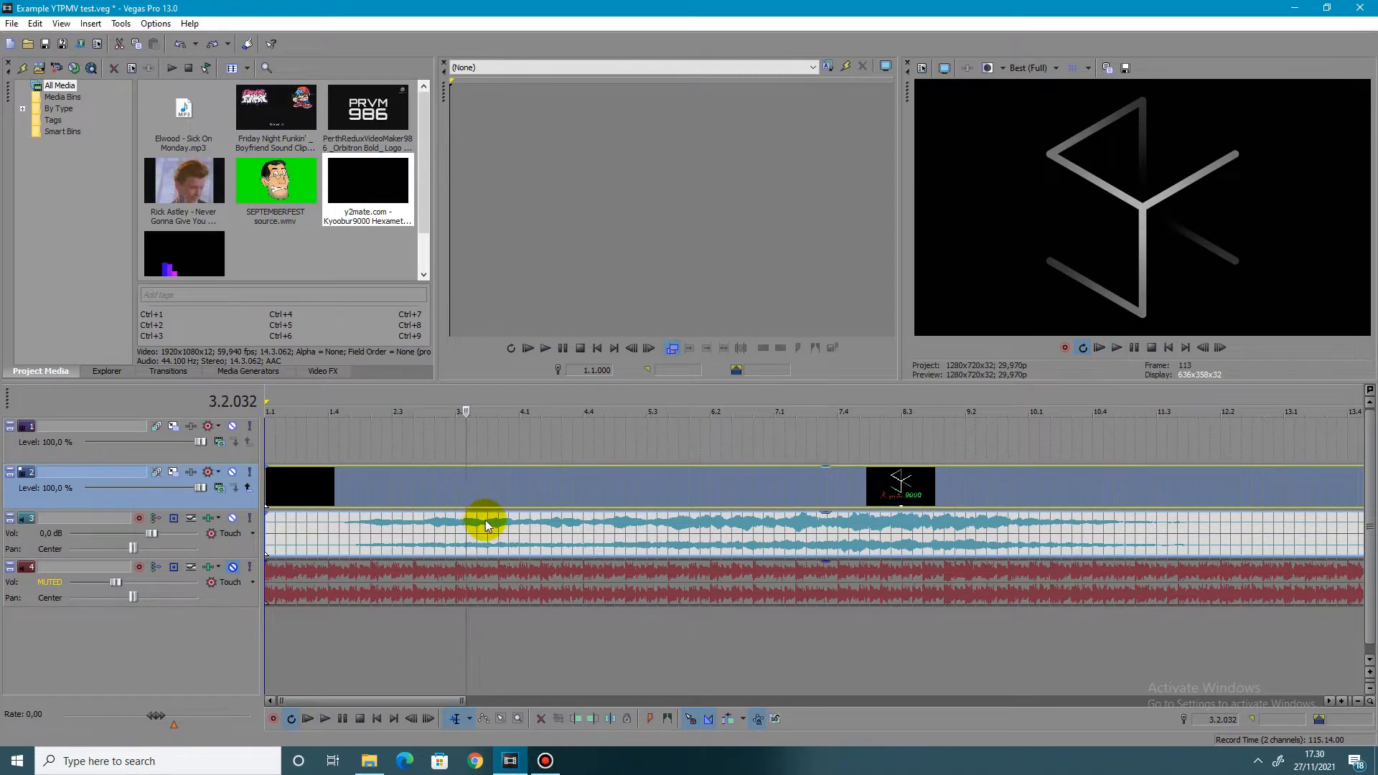
Try the Trim Start command on the Kyoobur9000 clip at 3.2.032, and undo it
scroll(485, 520, up, 2)
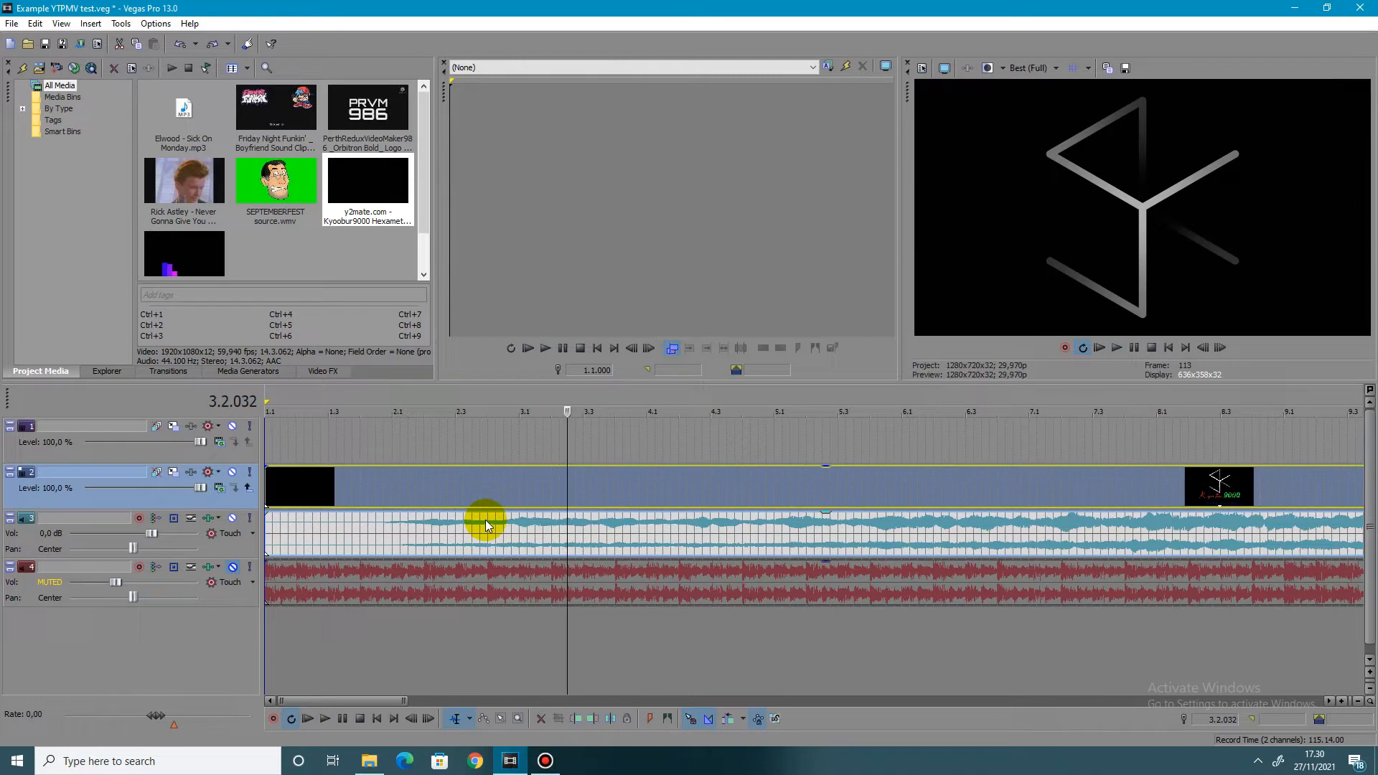
right_click(656, 480)
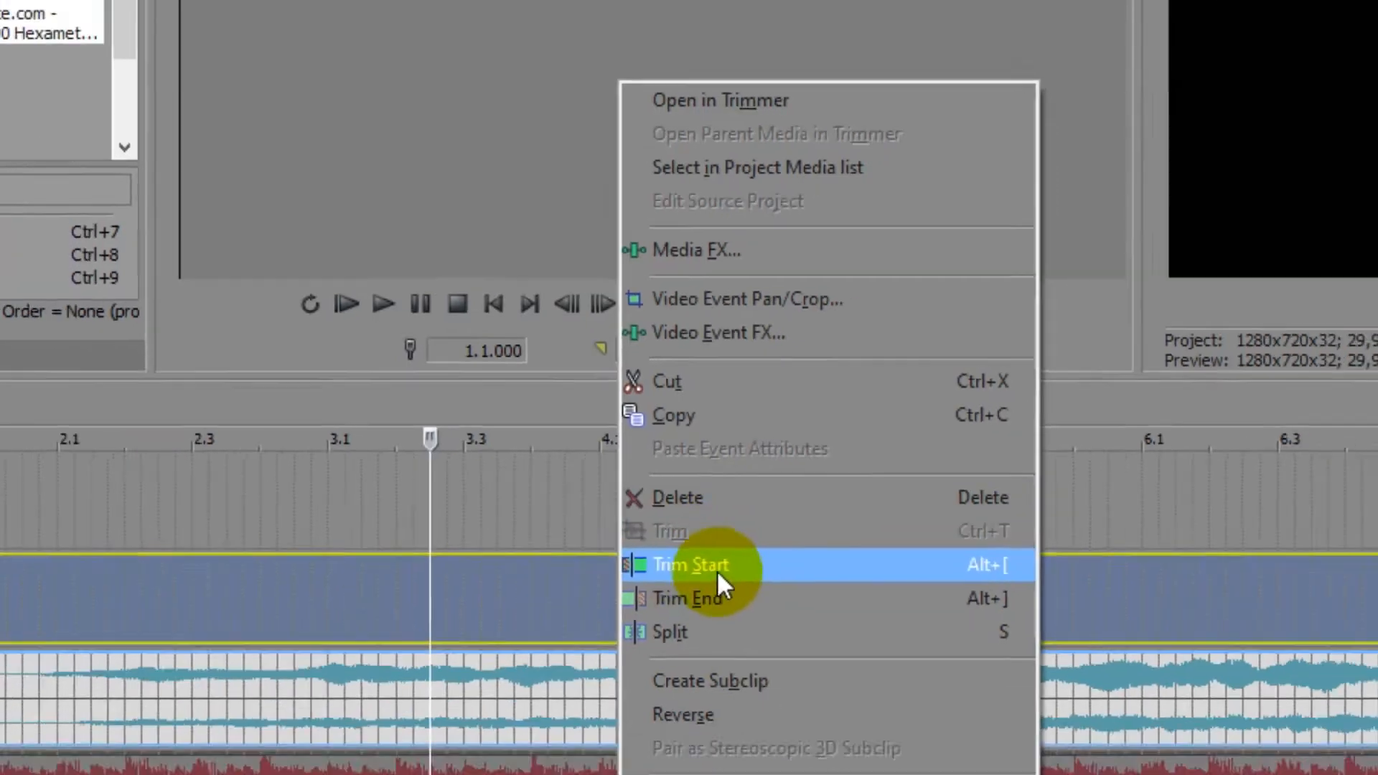
click(717, 570)
scroll(593, 635, down, 3)
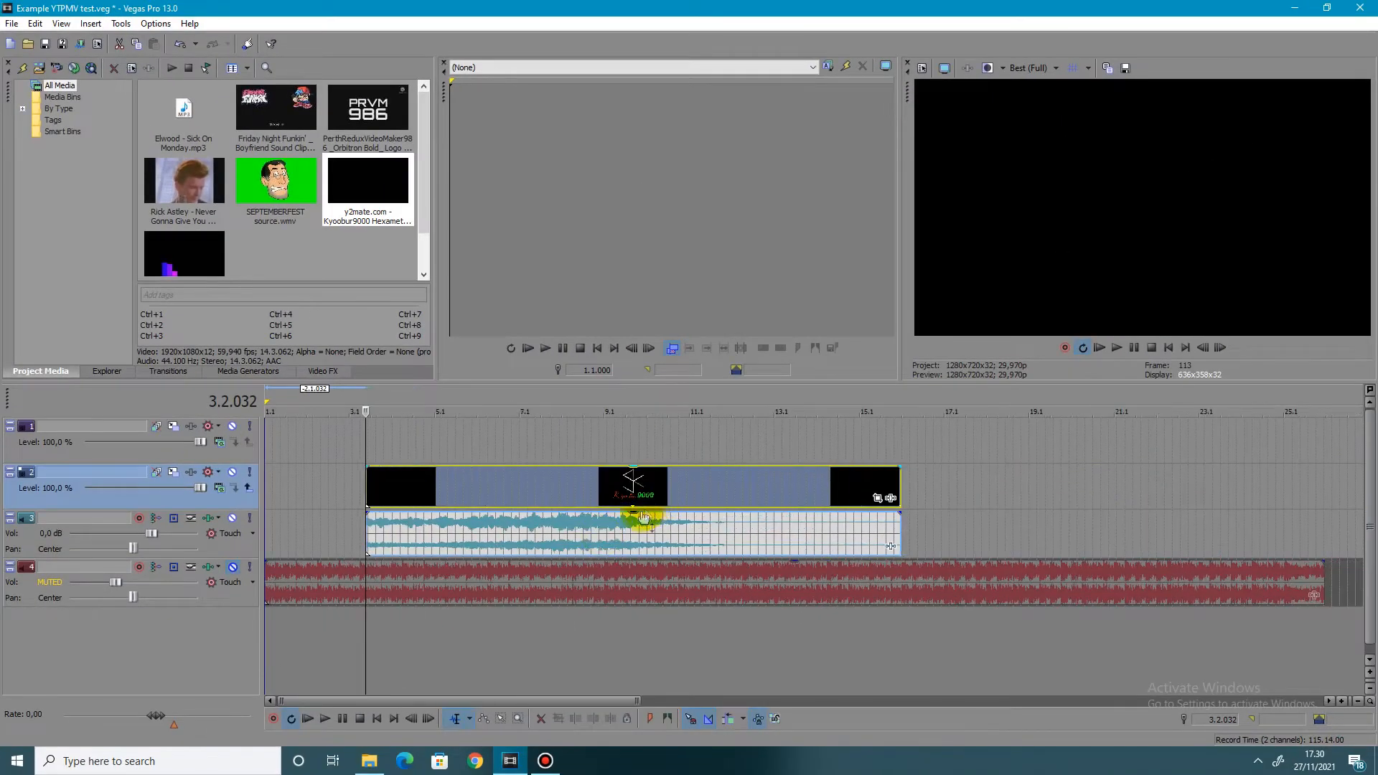
scroll(548, 700, up, 3)
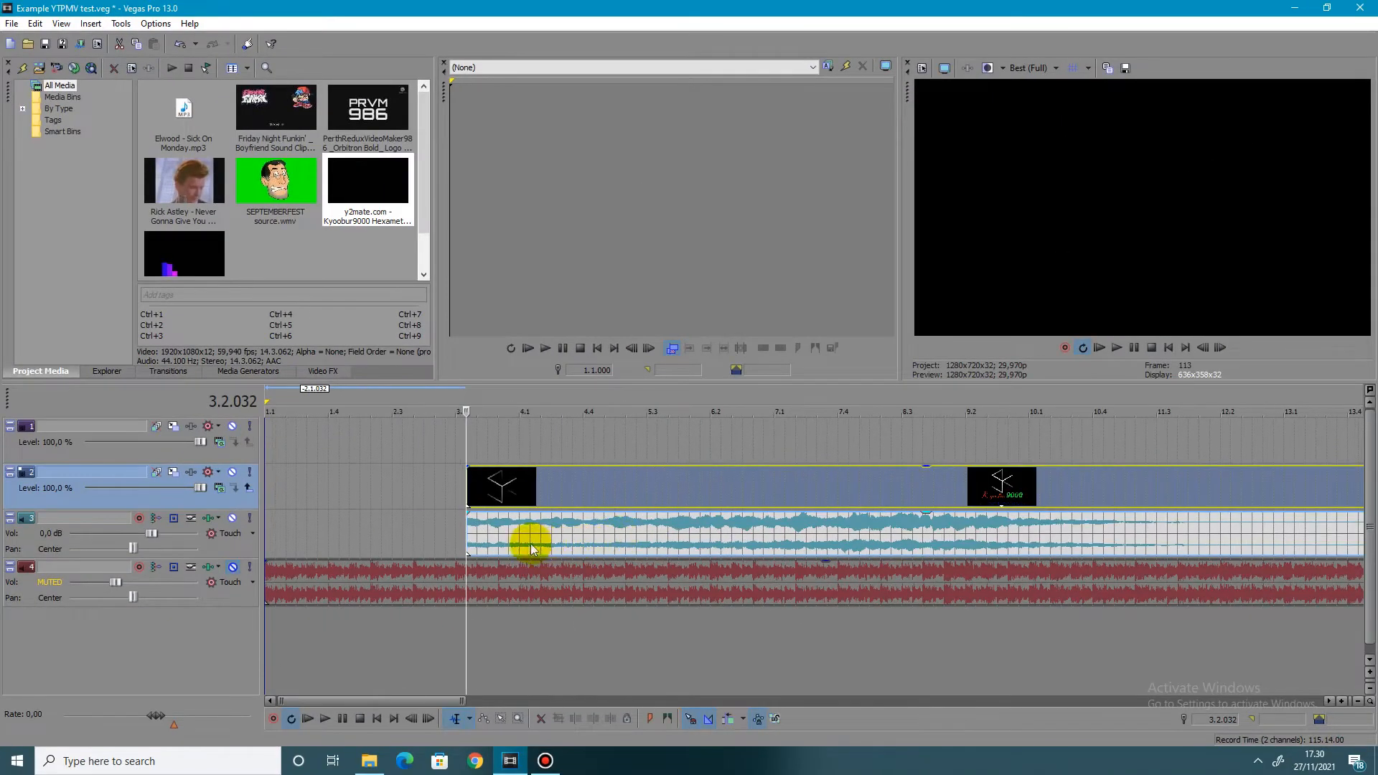
drag(532, 544, 248, 484)
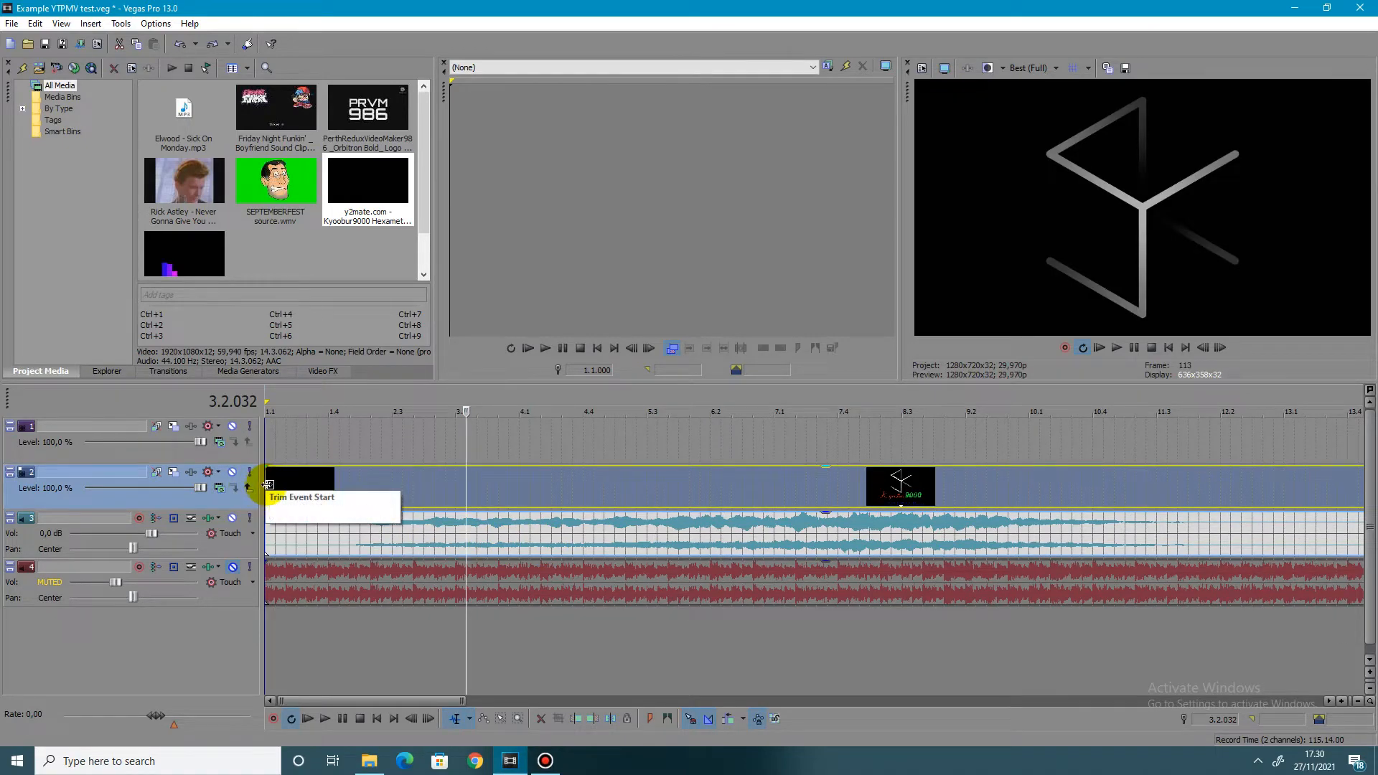
Try trimming the Kyoobur9000 clip by pulling its start edge to the cursor at 3.2.032, and undo it
drag(266, 485, 468, 493)
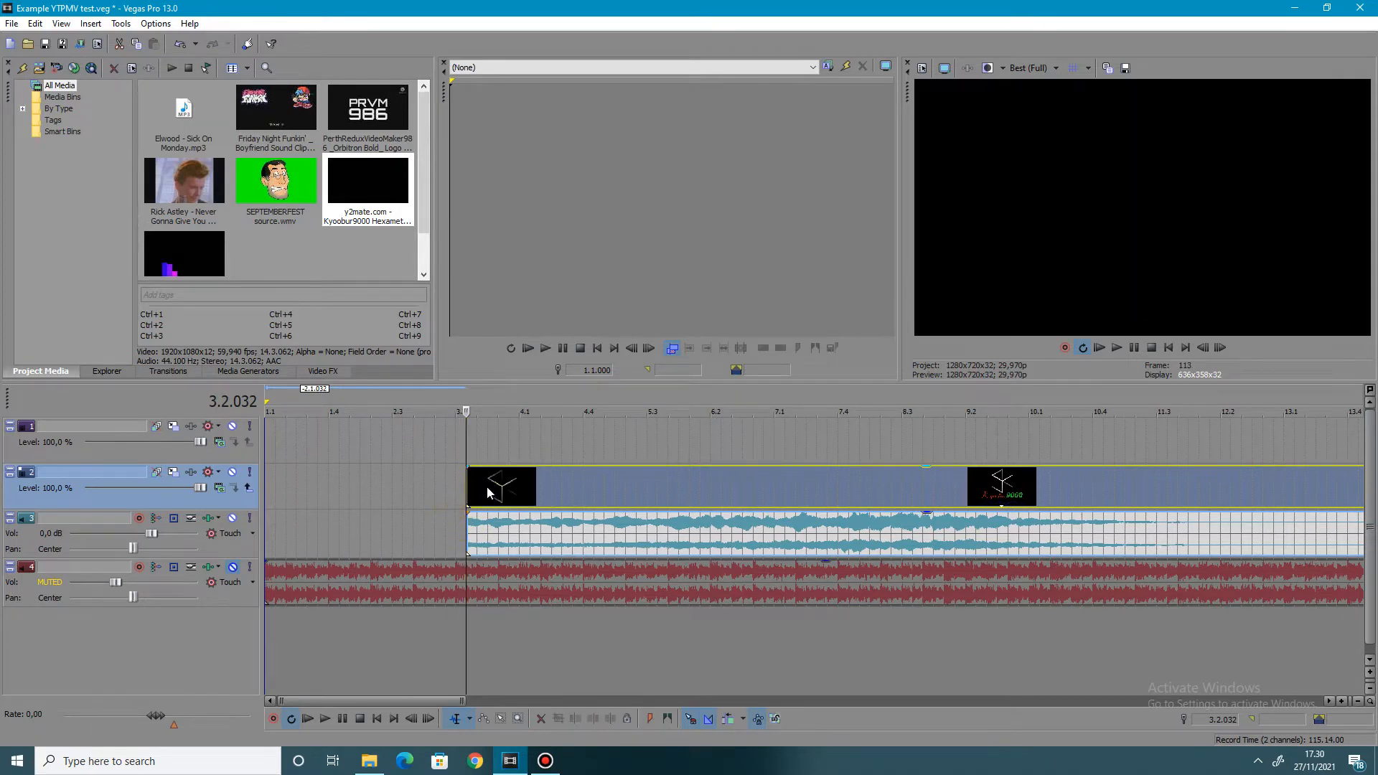
click(477, 493)
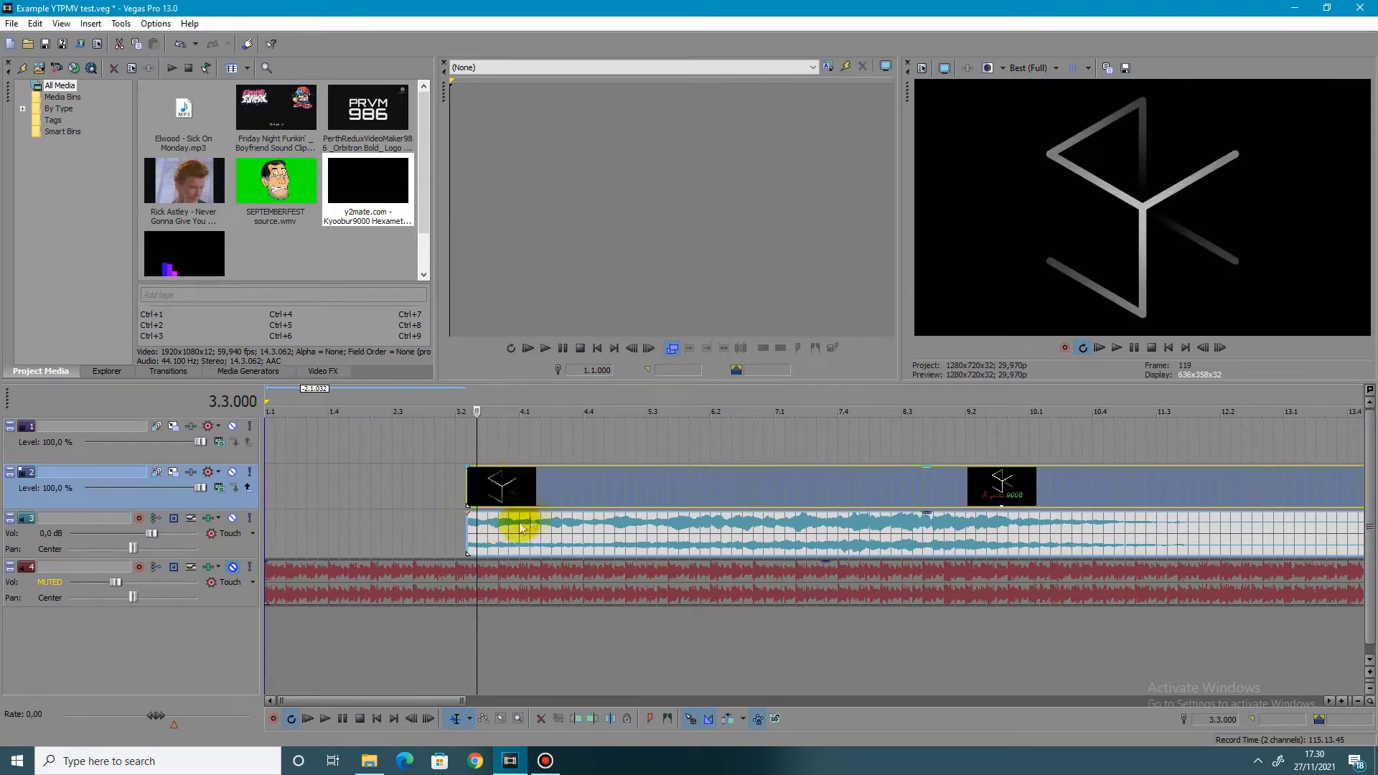
click(460, 485)
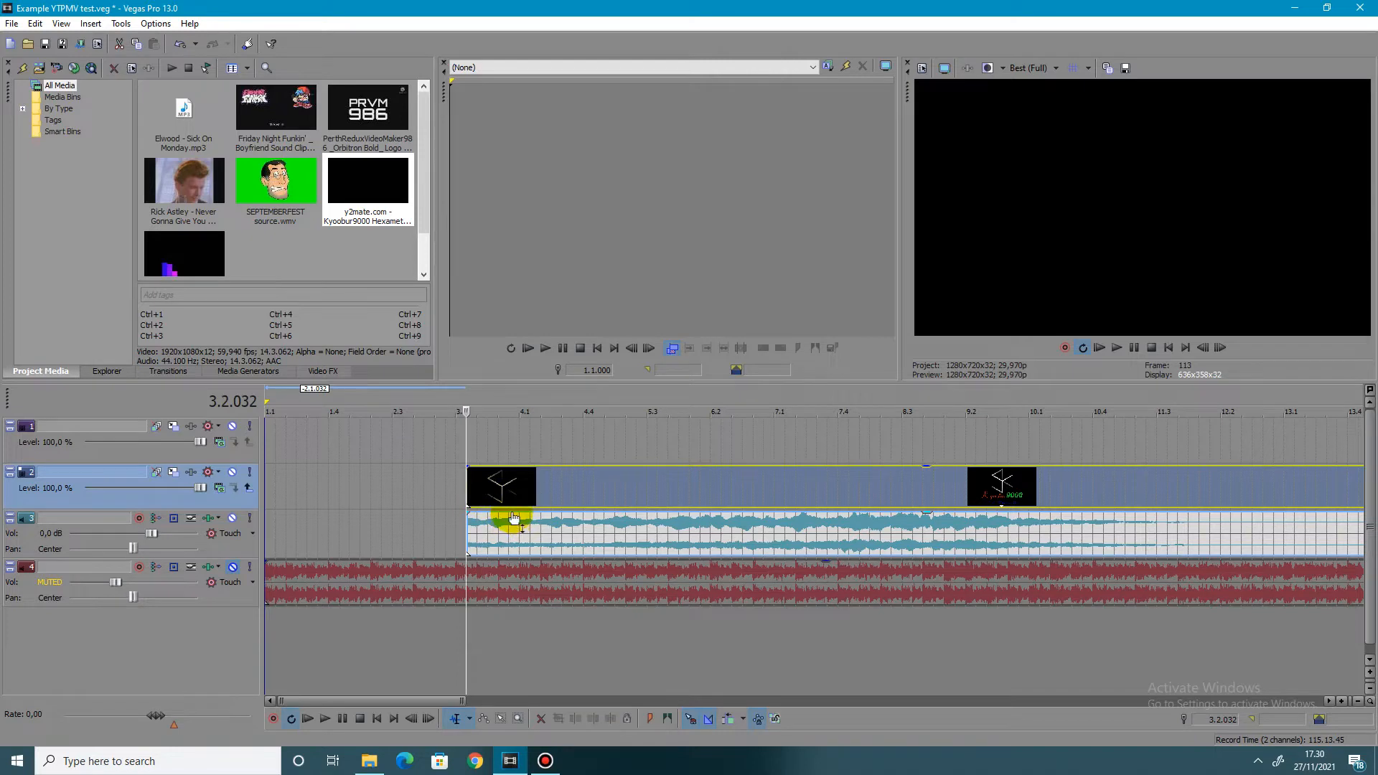
key(ctrl+z)
Try the Trim End command on the Kyoobur9000 clip at the cursor, and undo it
scroll(553, 534, down, 3)
right_click(733, 490)
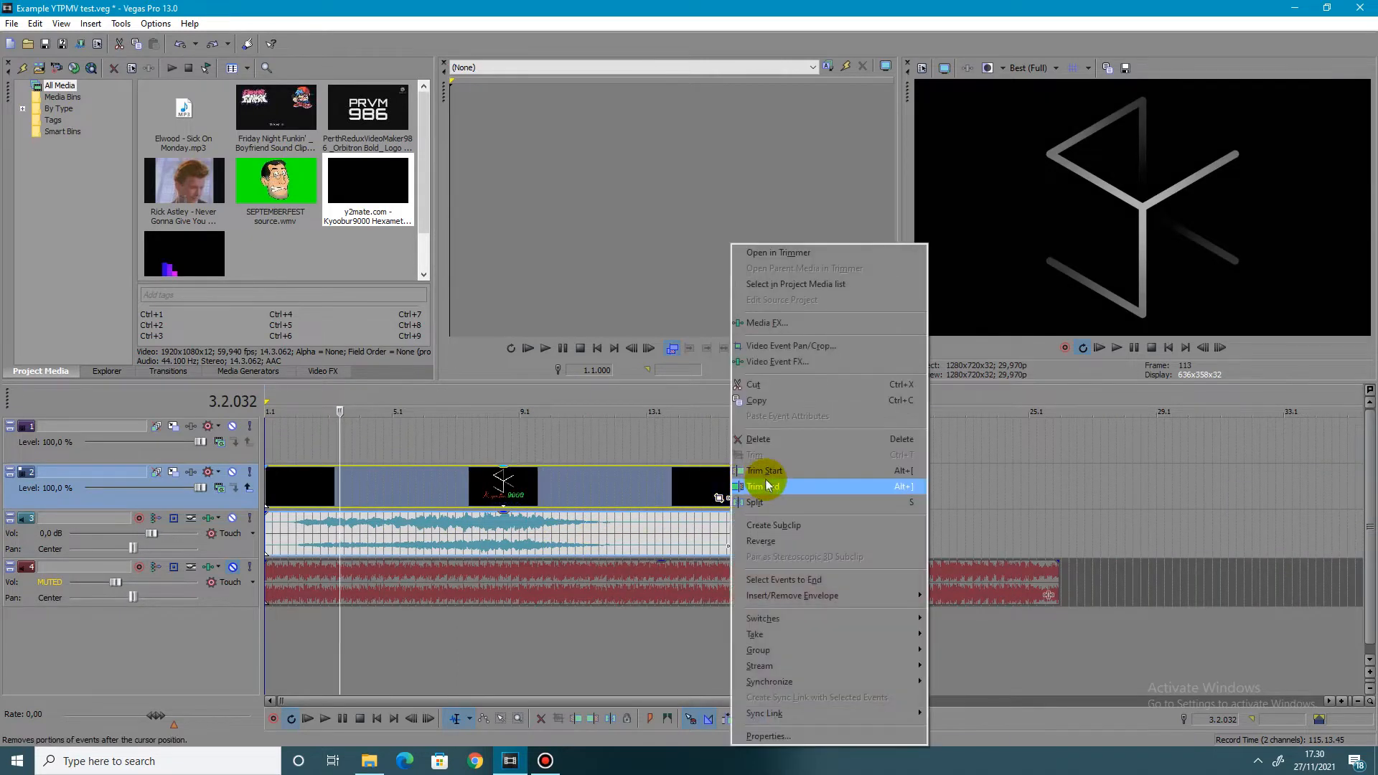
click(770, 489)
key(ctrl+z)
Try pulling the Kyoobur9000 clip's end edge back to the cursor at 3.2.032, and undo the trimming
drag(742, 483, 341, 495)
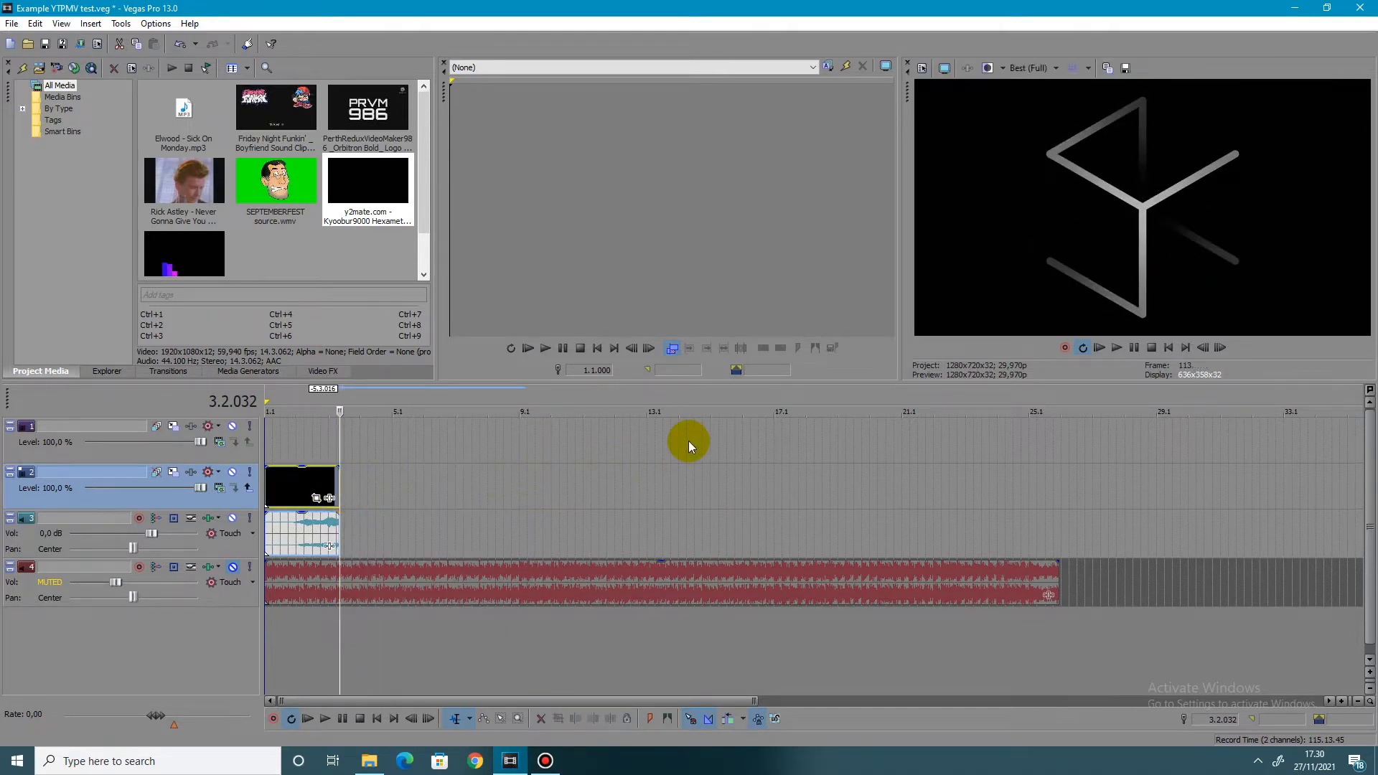
key(ctrl+z)
key(ctrl+z)
key(ctrl+z)
Remove the part of the Kyoobur9000 clip before 3.2.032 with Trim Start
scroll(561, 518, up, 5)
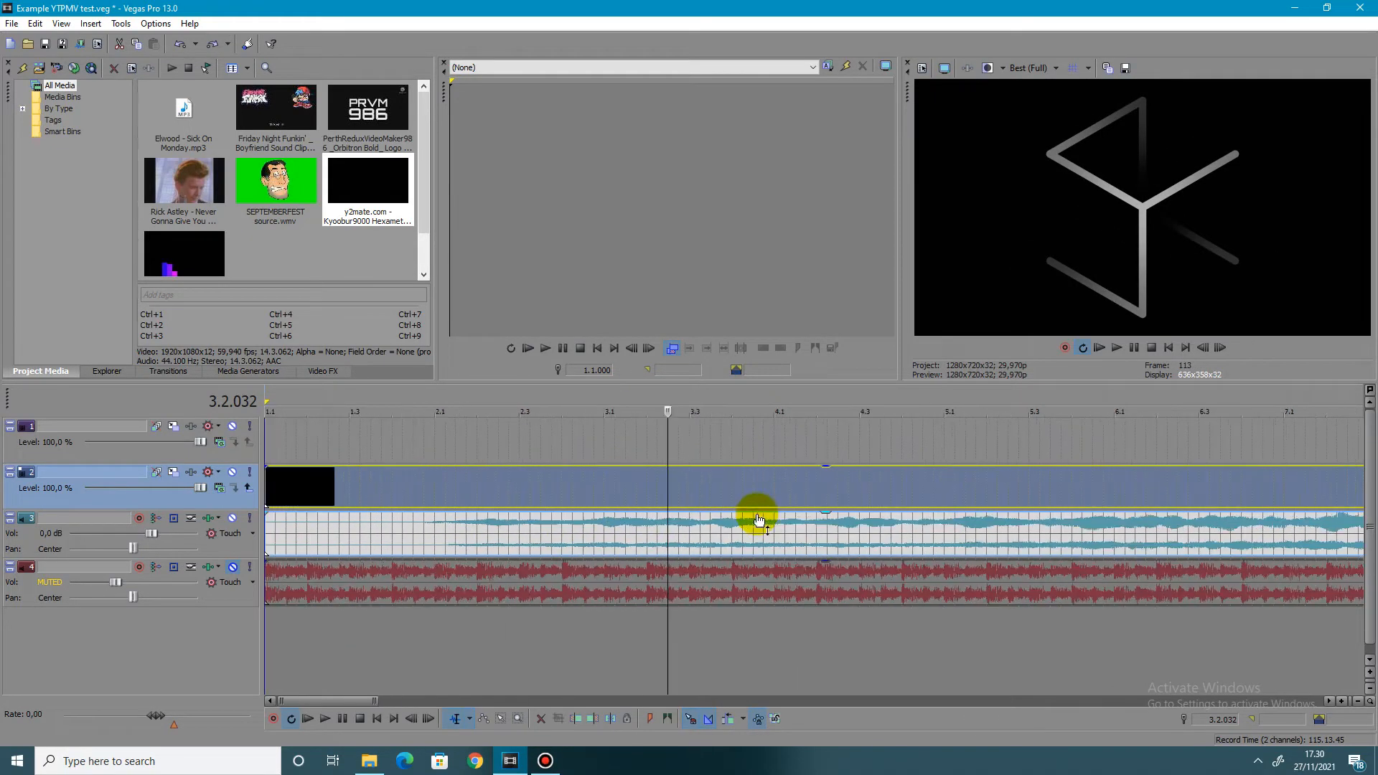
right_click(755, 481)
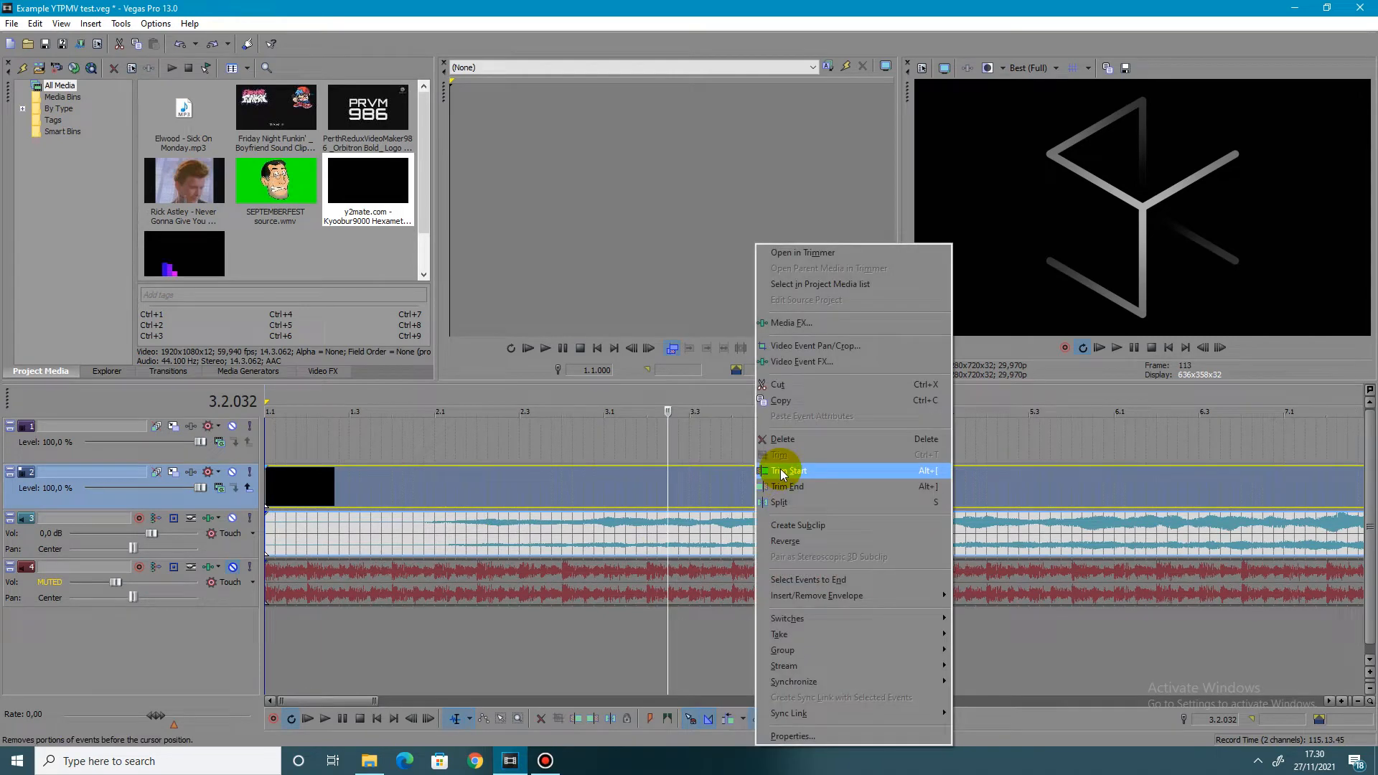
click(781, 471)
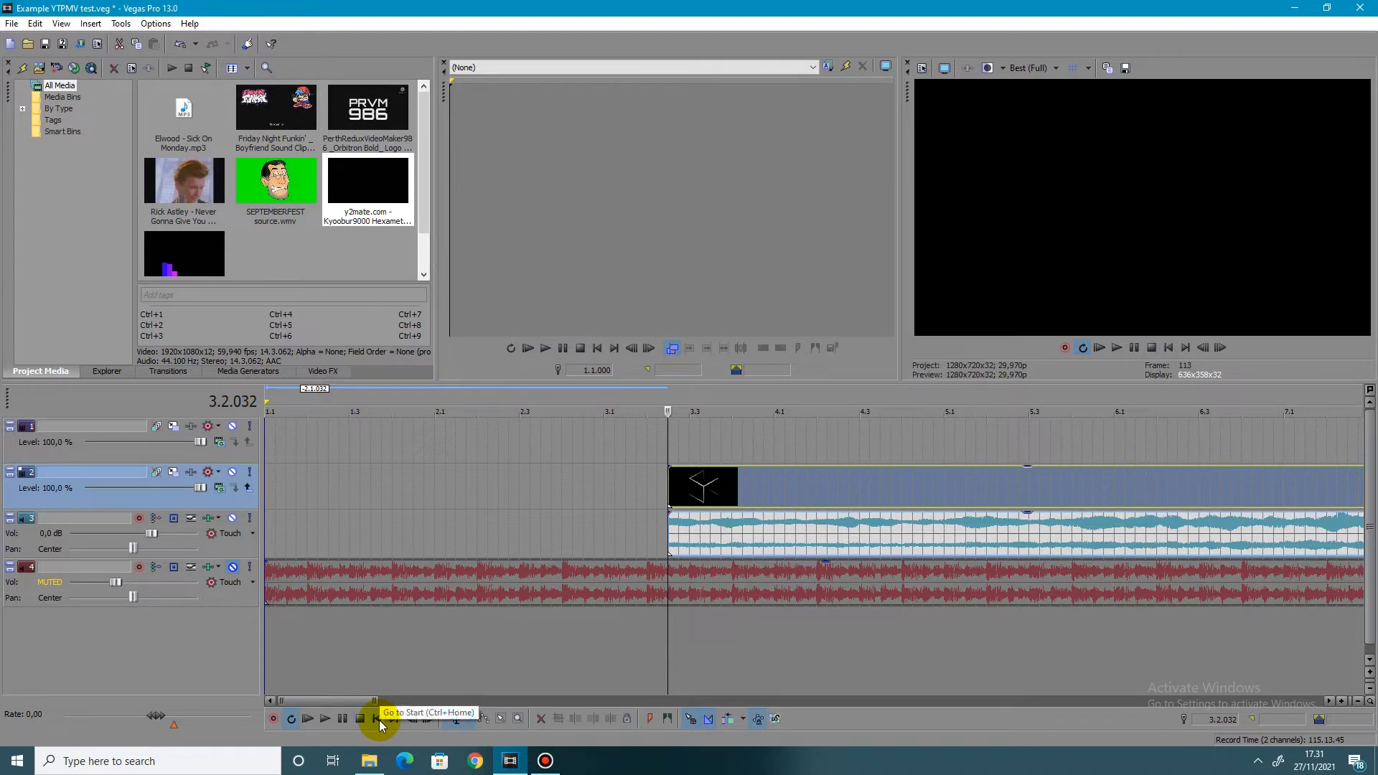
click(677, 494)
click(699, 495)
click(669, 492)
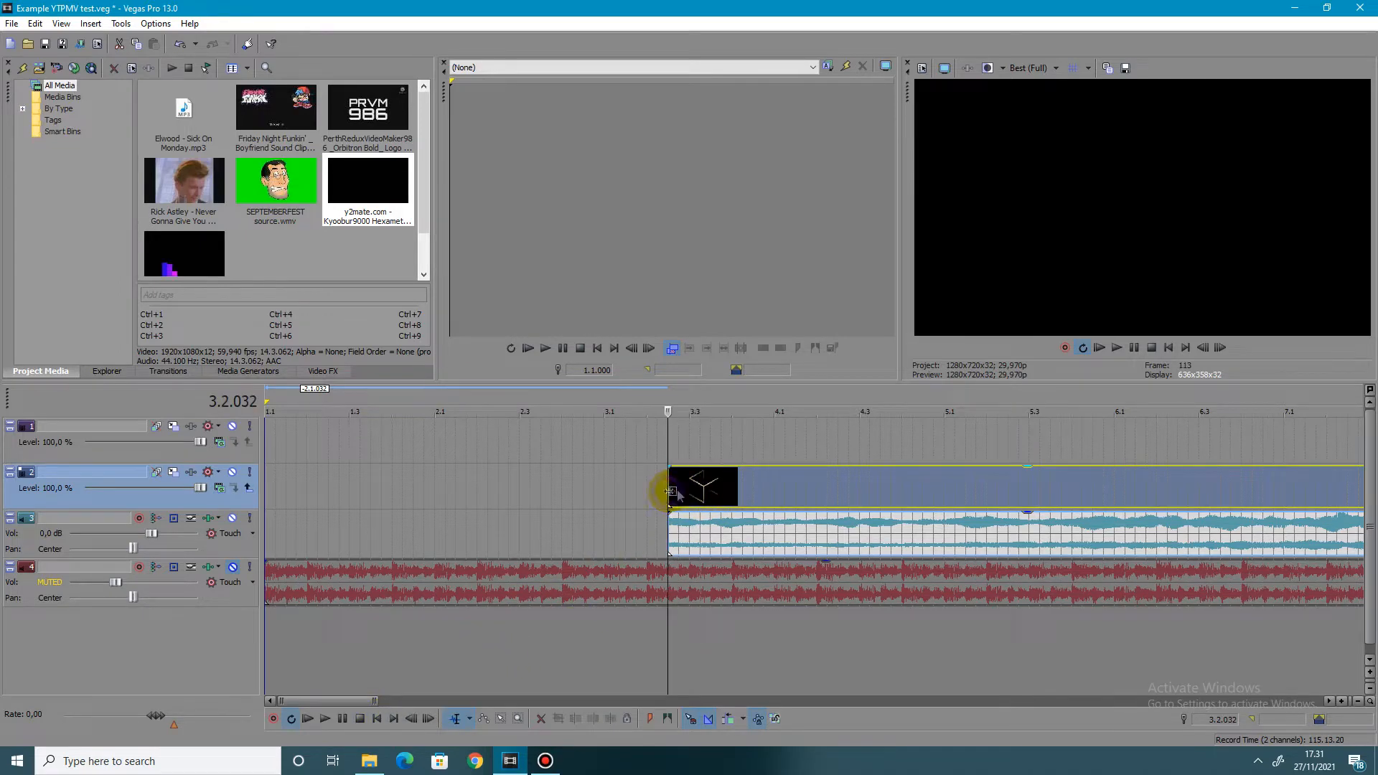
Split the trimmed Kyoobur9000 clip and its audio at 3.3.000 and again at 3.3.032
scroll(718, 506, up, 1)
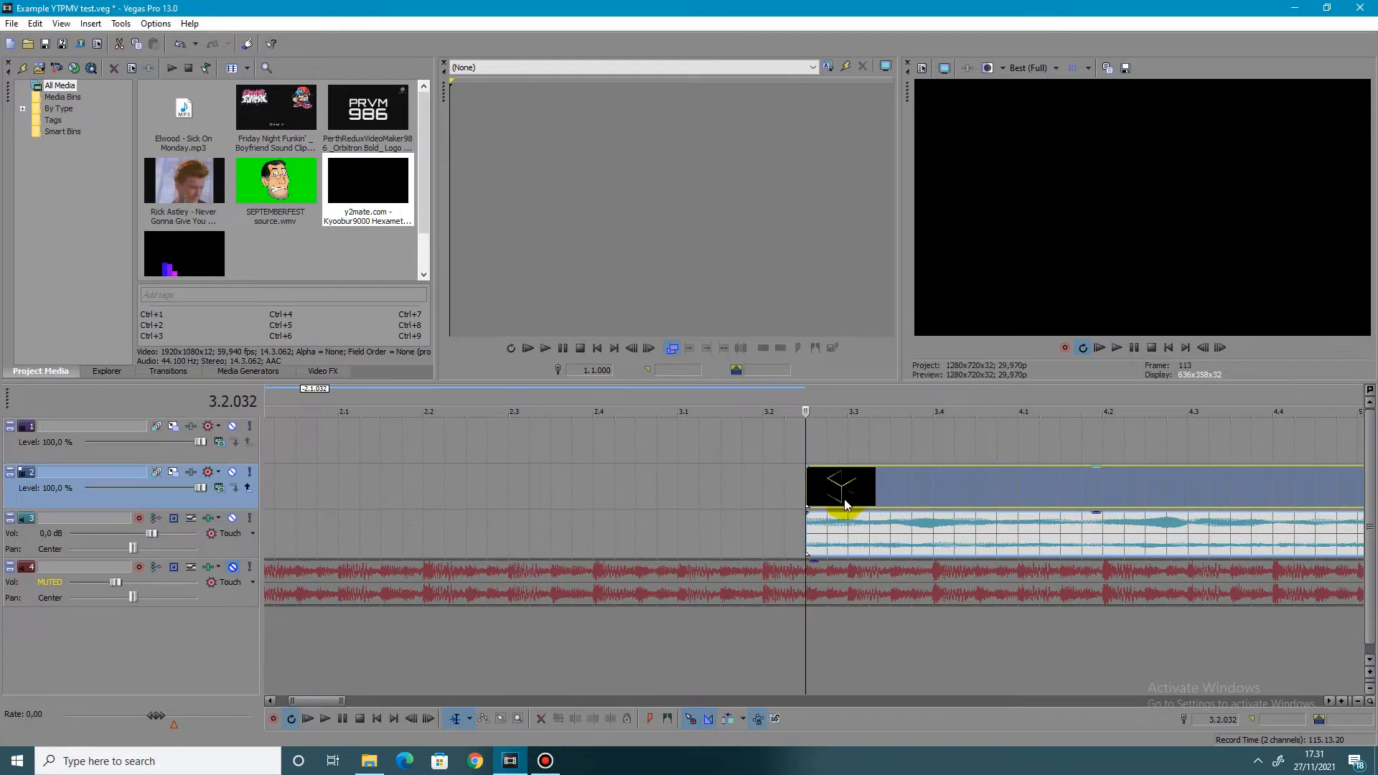
scroll(847, 506, down, 1)
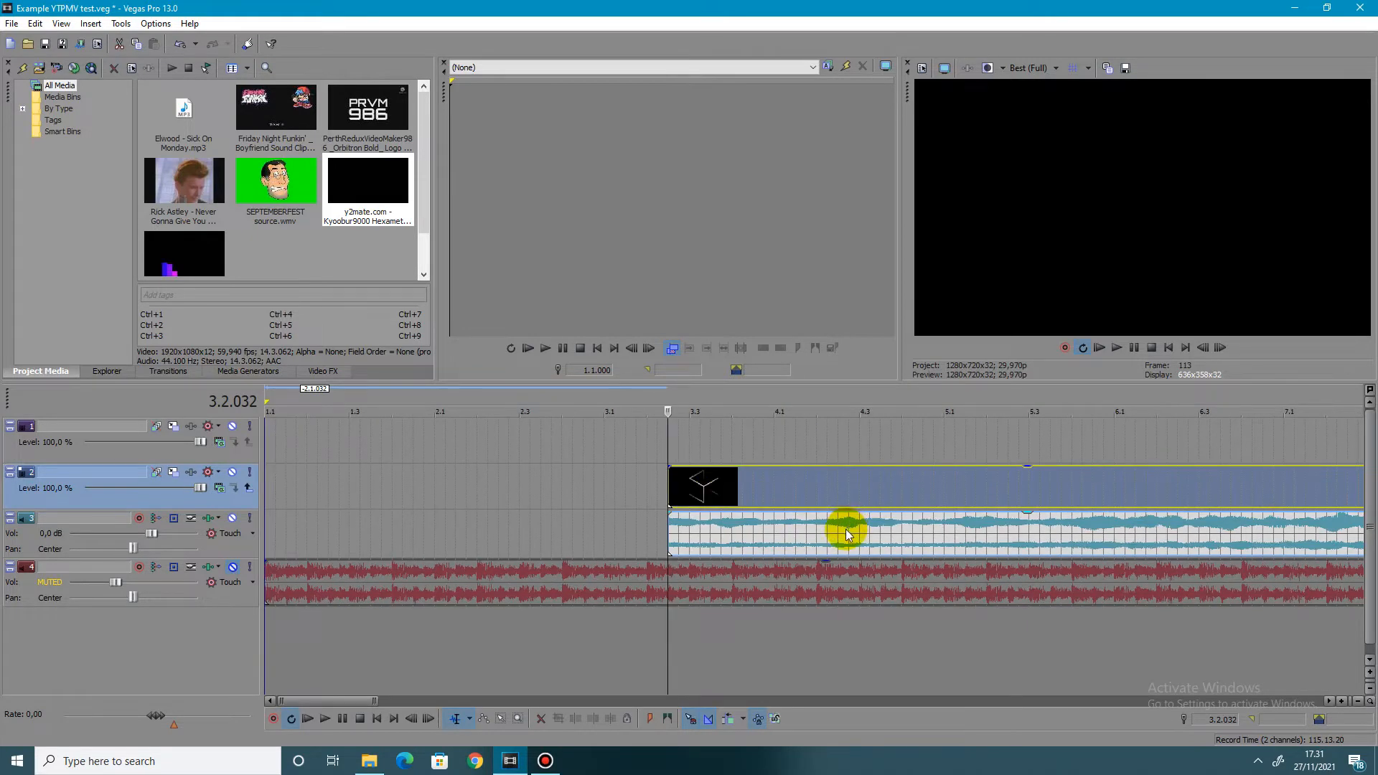
right_click(732, 492)
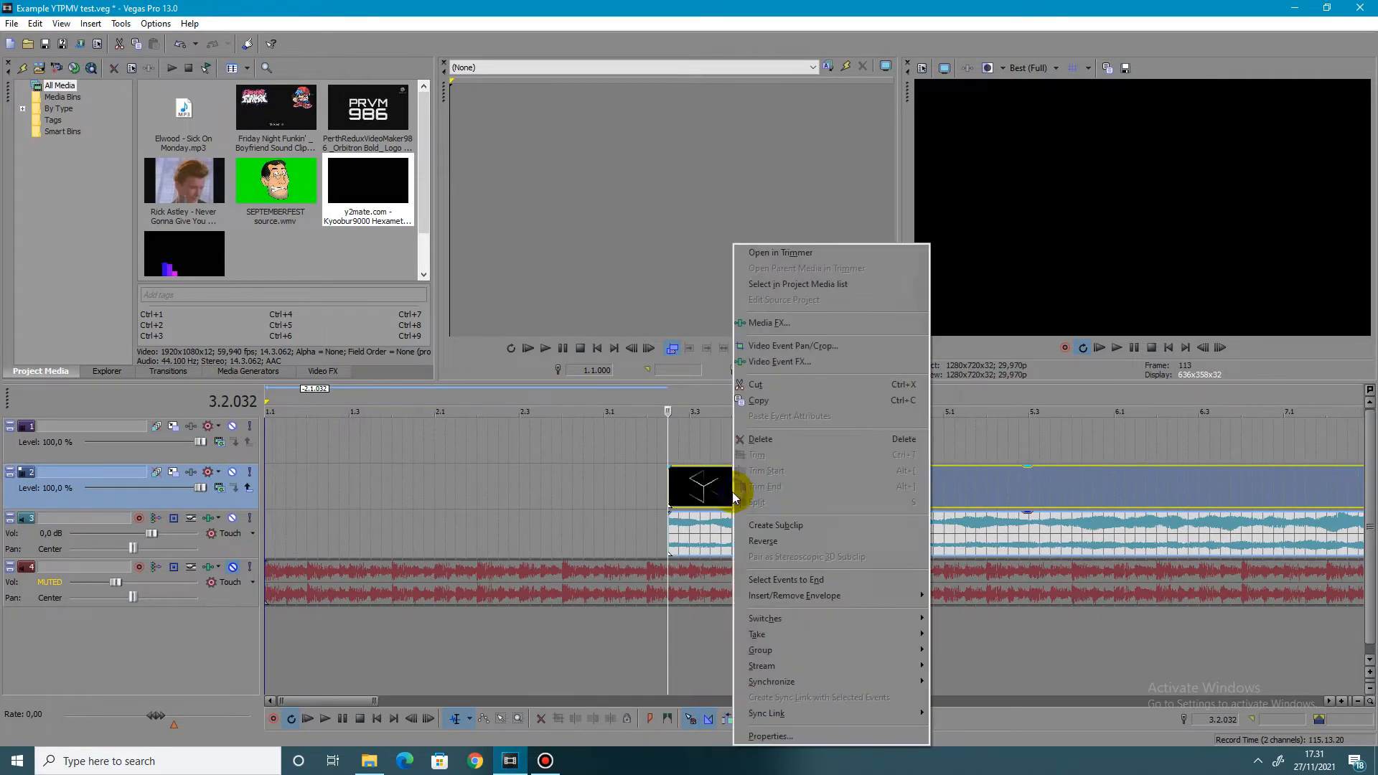
click(692, 495)
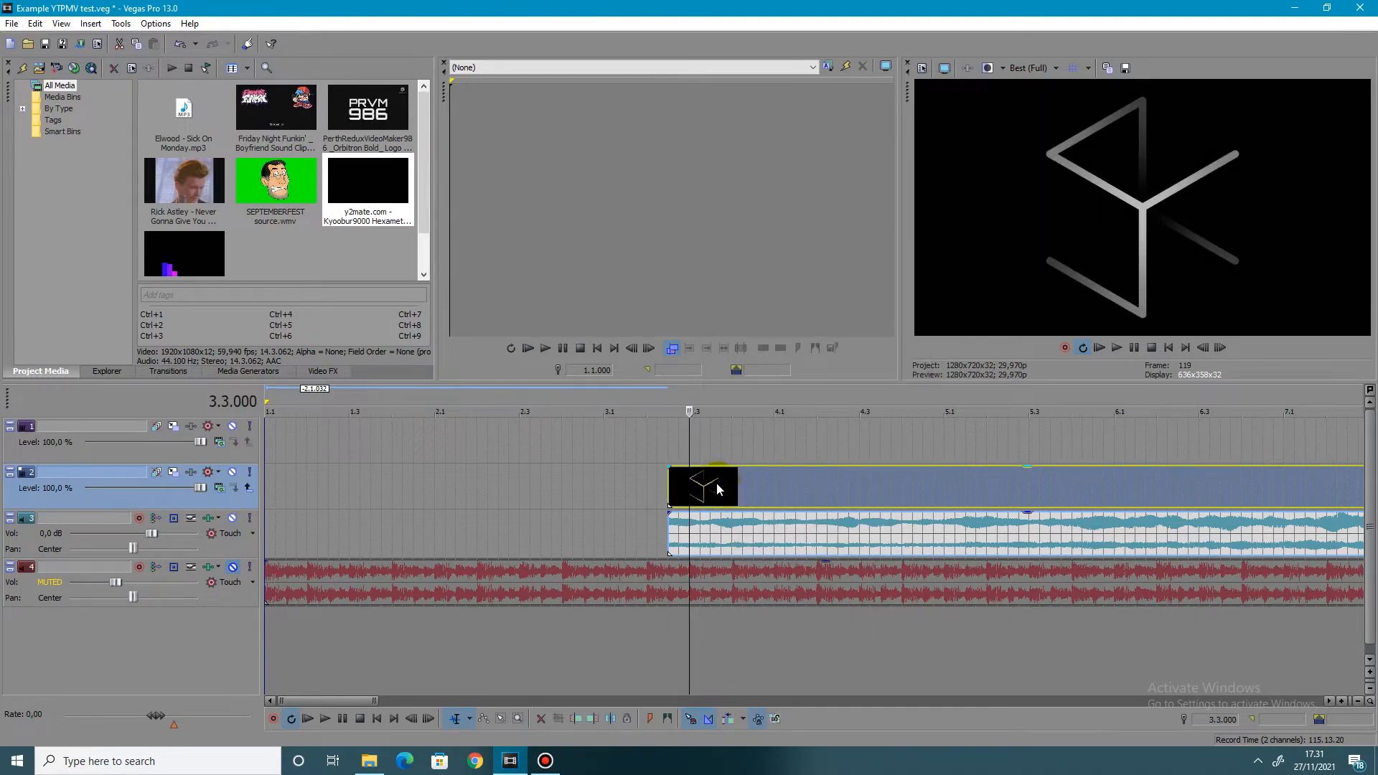
key(s)
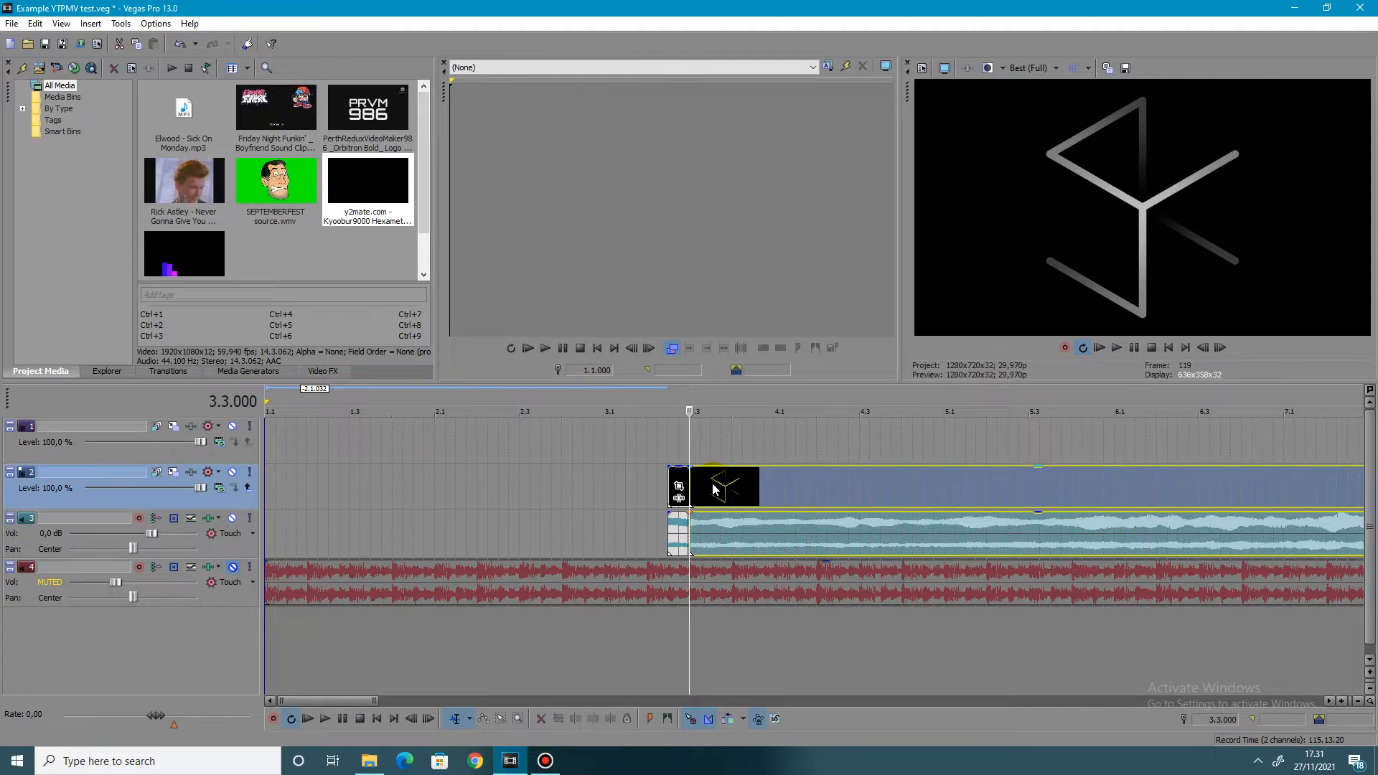
click(713, 487)
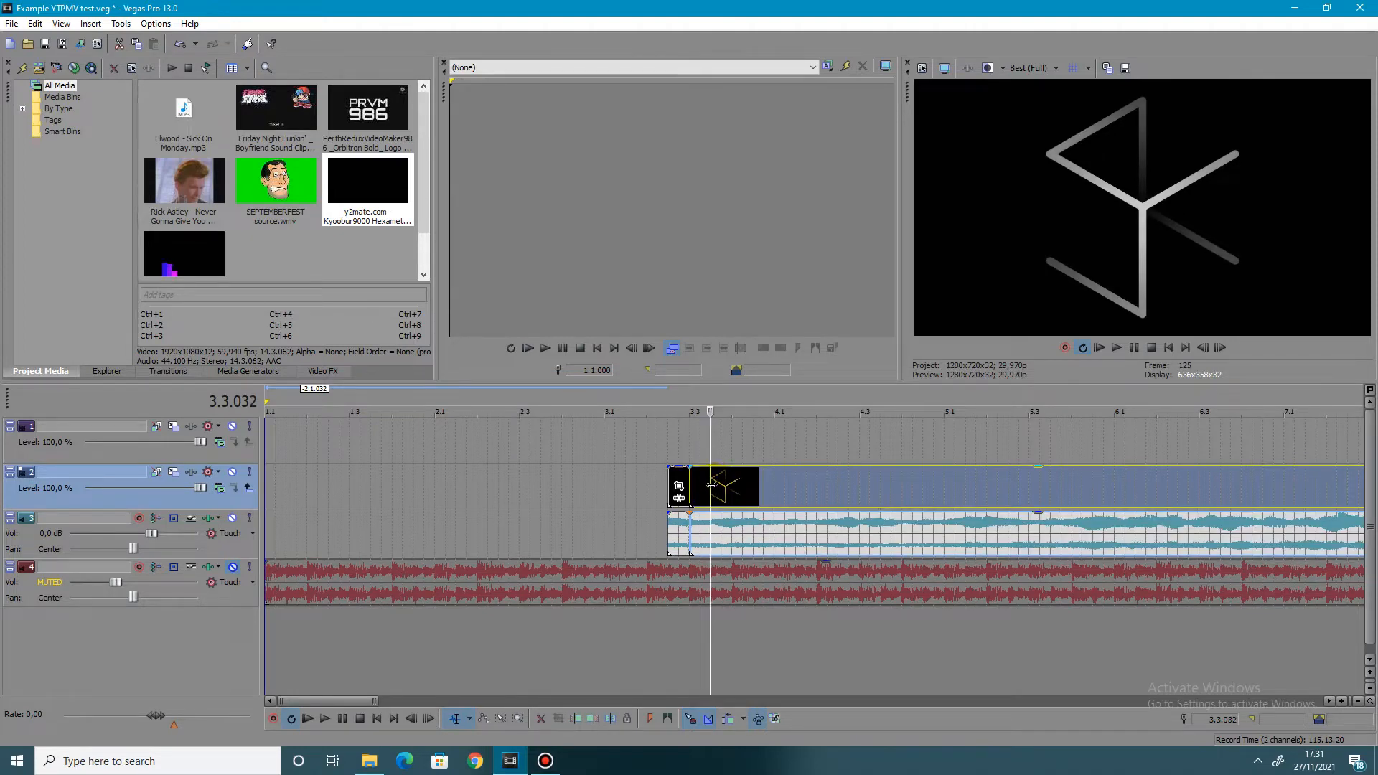
right_click(711, 485)
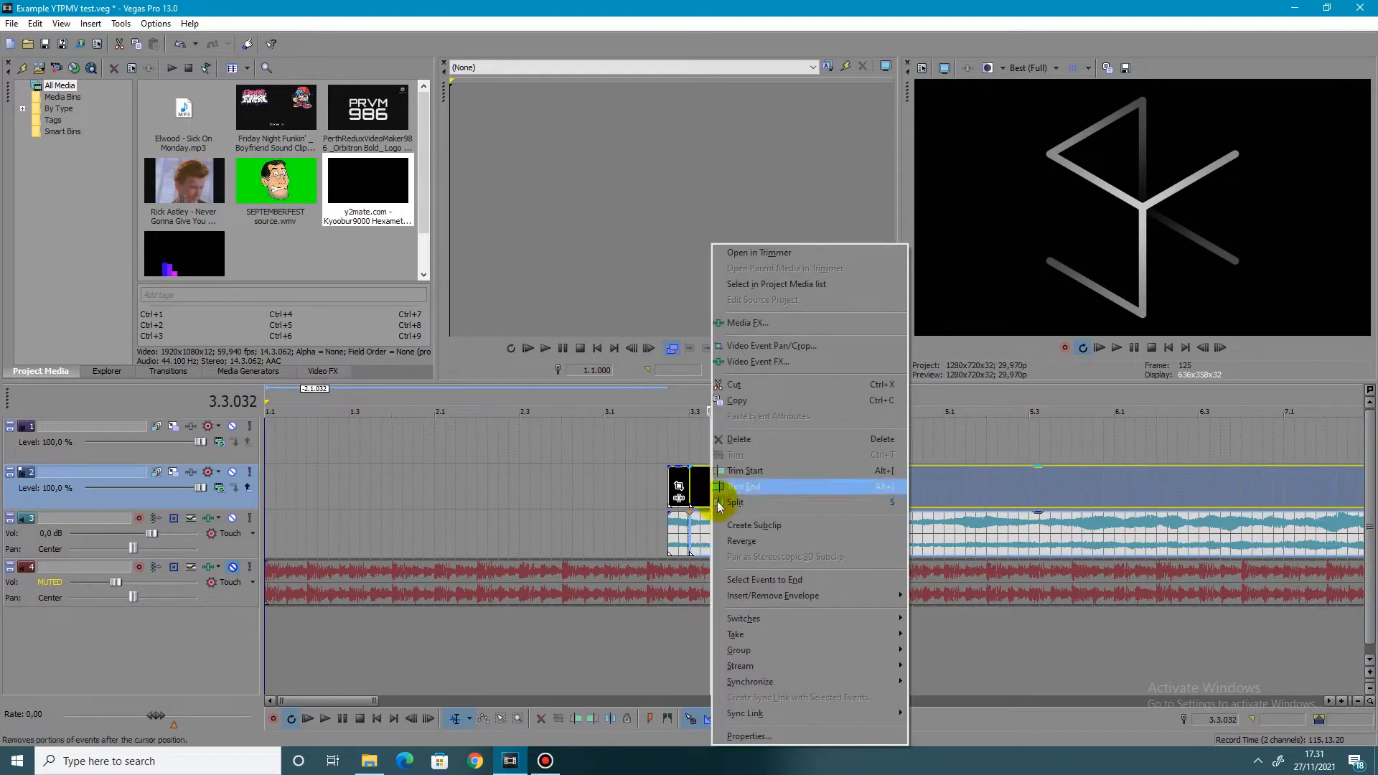
click(726, 492)
Split the rest of the Kyoobur9000 clip into short pieces at several further points up to 5.1.000
click(736, 494)
key(s)
click(787, 486)
key(s)
click(868, 493)
key(s)
click(758, 490)
key(s)
click(905, 486)
key(s)
click(819, 487)
key(s)
click(796, 487)
key(s)
click(945, 486)
key(s)
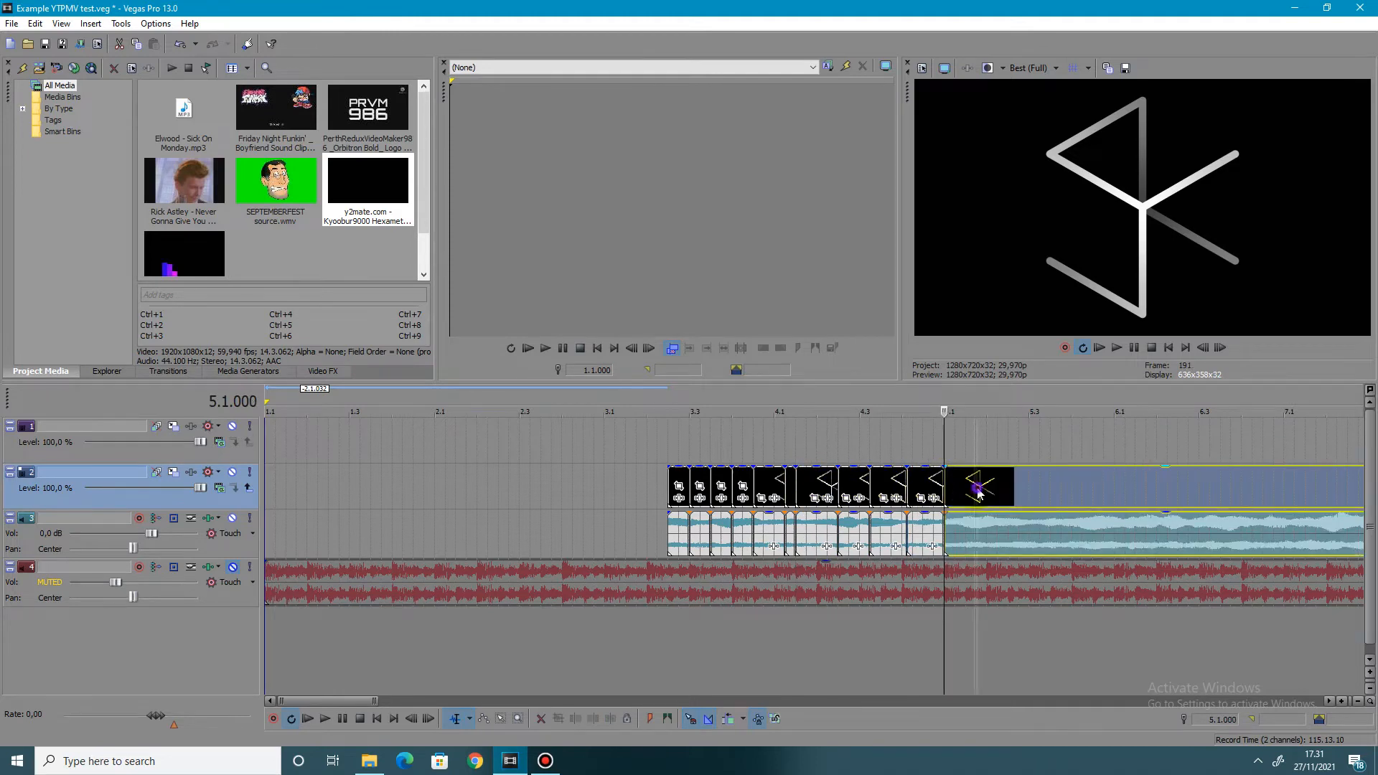
Split the rest of the Kyoobur9000 clip and its audio at several more points up to 5.2.032
click(977, 490)
right_click(978, 490)
click(1003, 505)
right_click(1033, 485)
click(1006, 492)
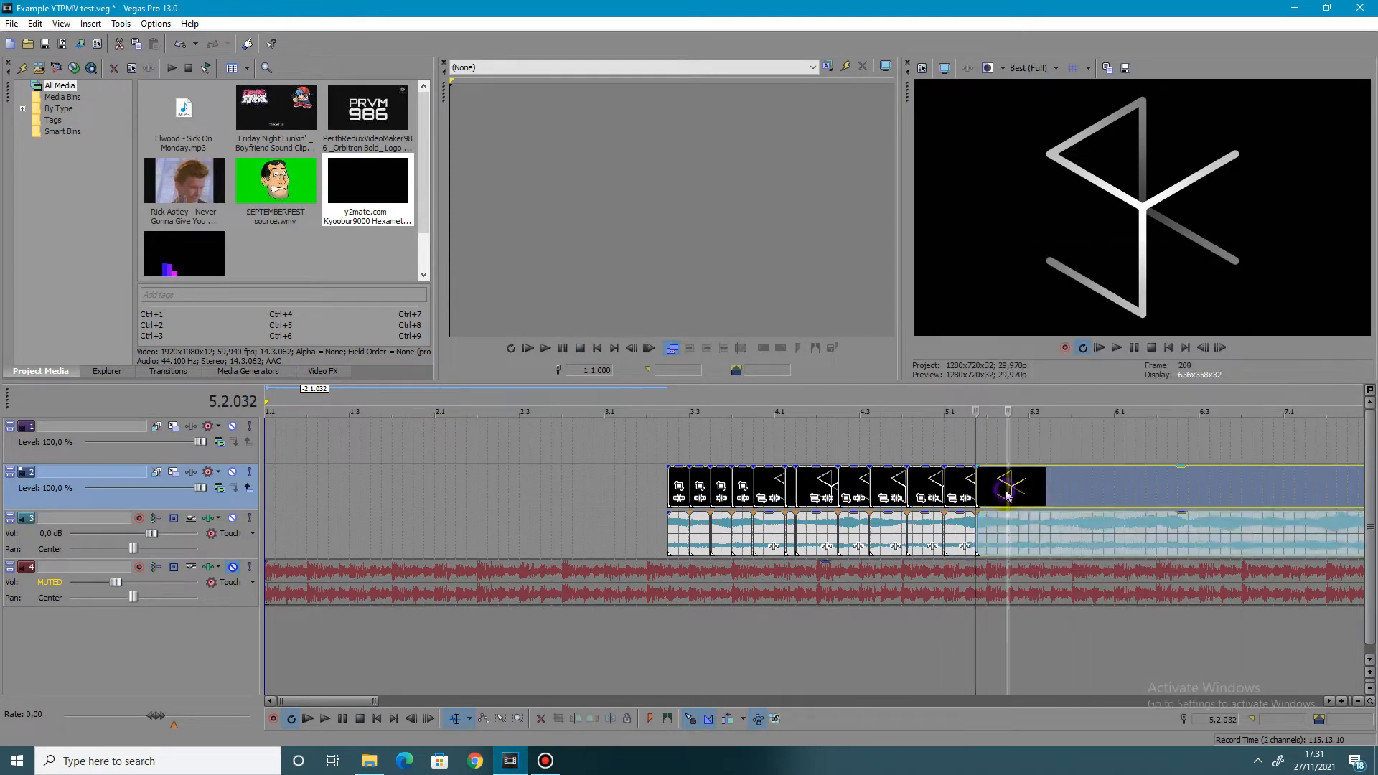
right_click(1007, 494)
click(1034, 521)
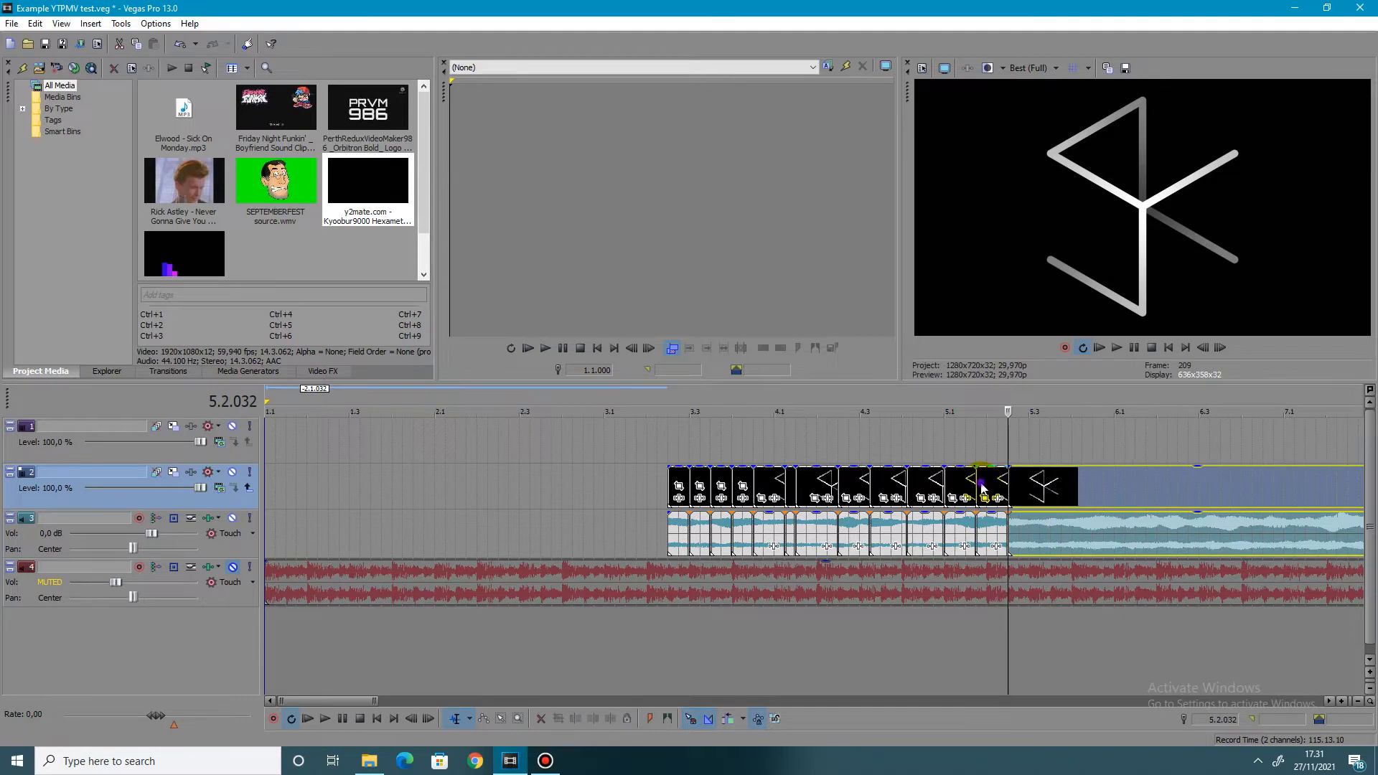
right_click(982, 489)
click(955, 486)
right_click(958, 488)
click(988, 503)
click(834, 443)
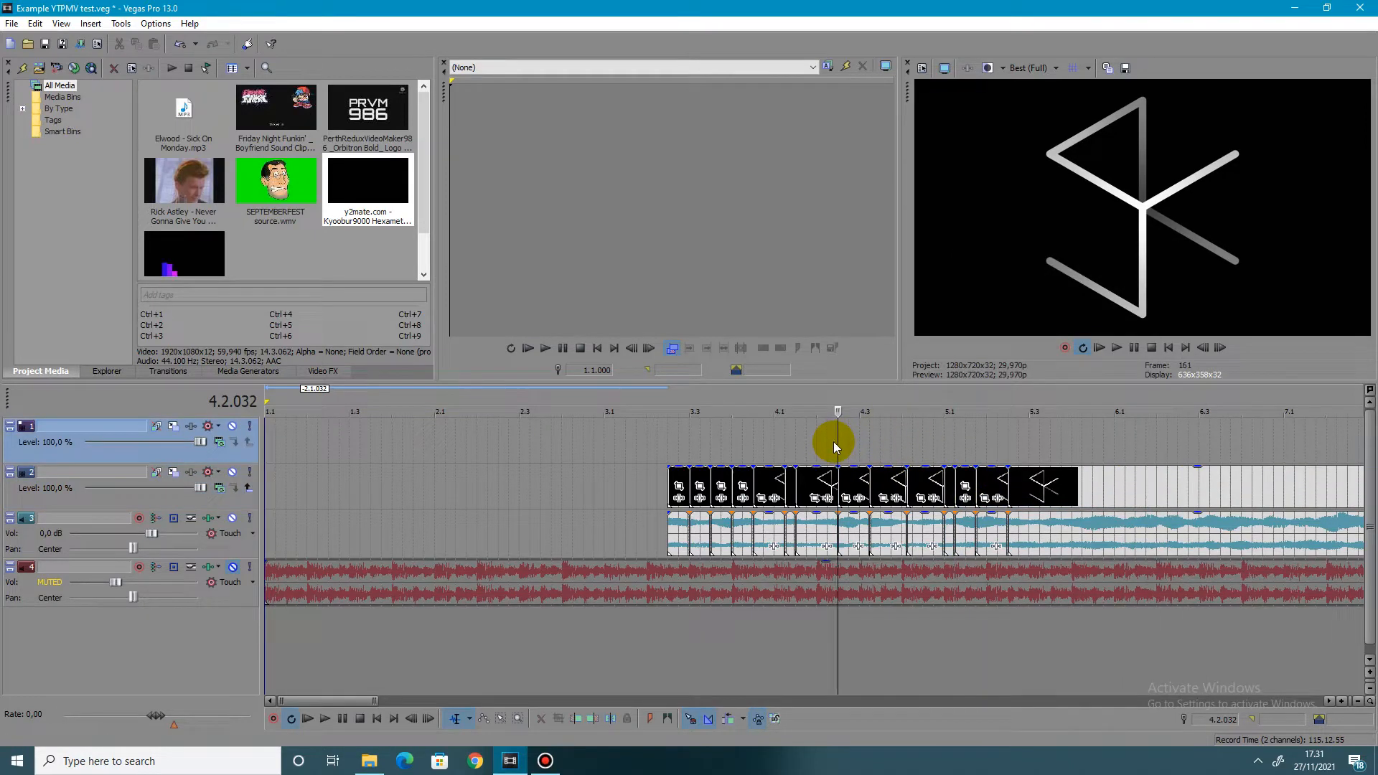
Undo all the splits in the Kyoobur9000 clip back to the single trimmed clip
key(ctrl+z)
key(ctrl+z)
key(ctrl+z)
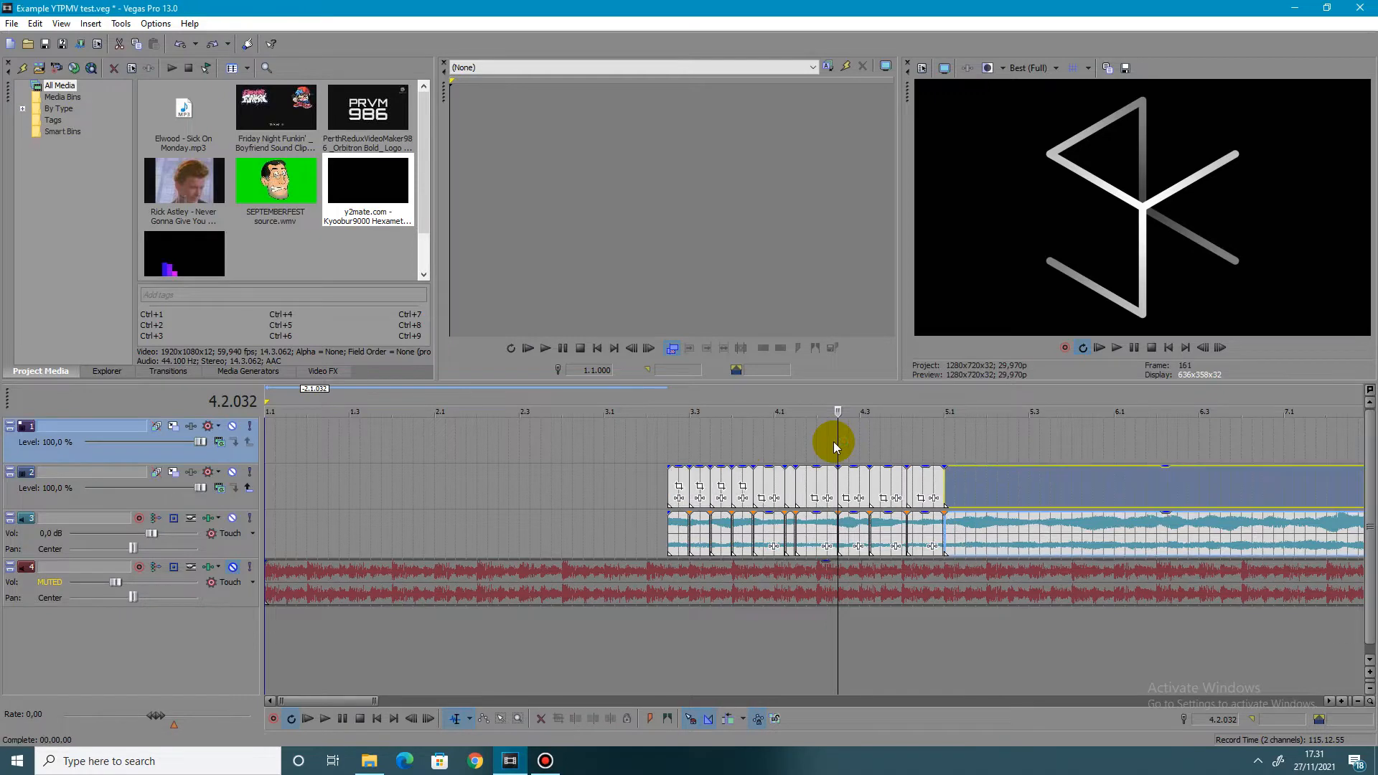
key(ctrl+z)
key(ctrl+z)
key(ctrl+z)
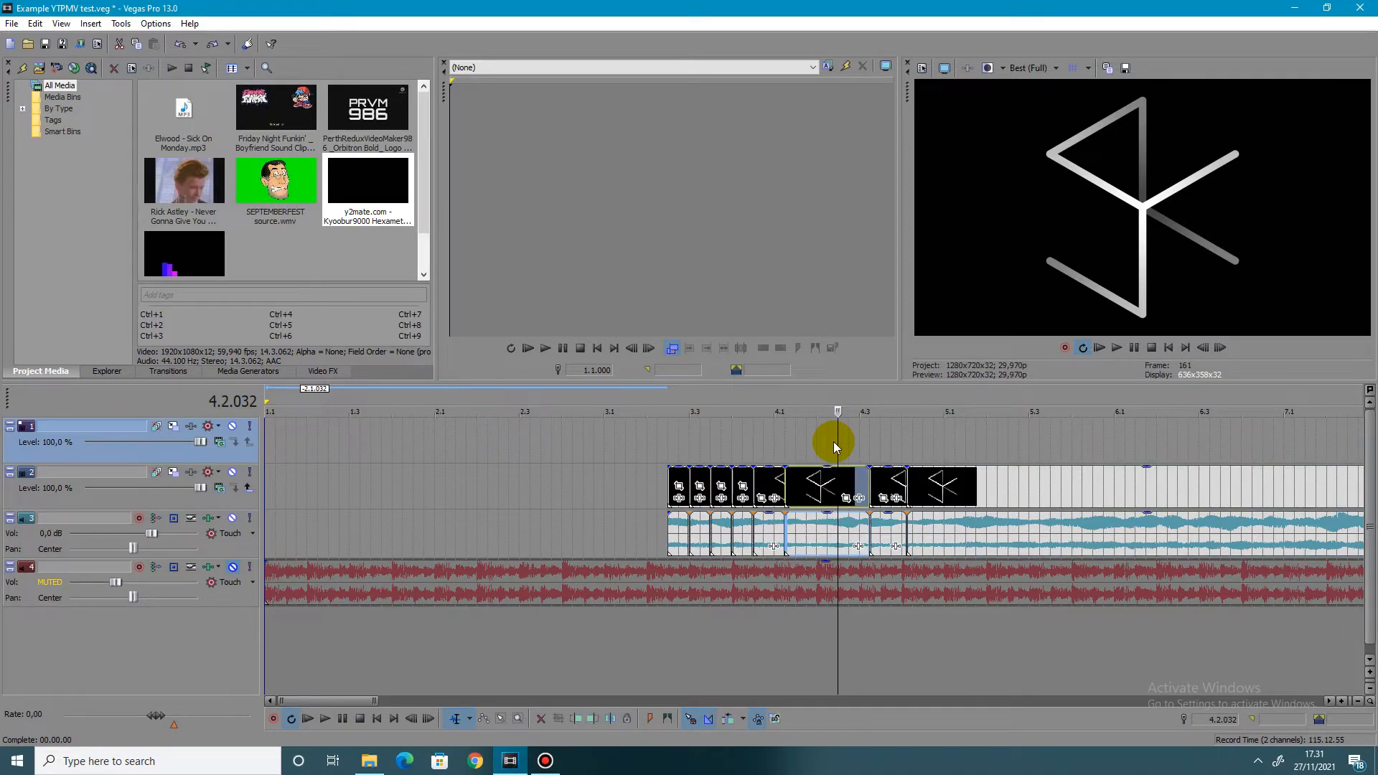
key(ctrl+z)
key(ctrl+z)
key(ctrl+z)
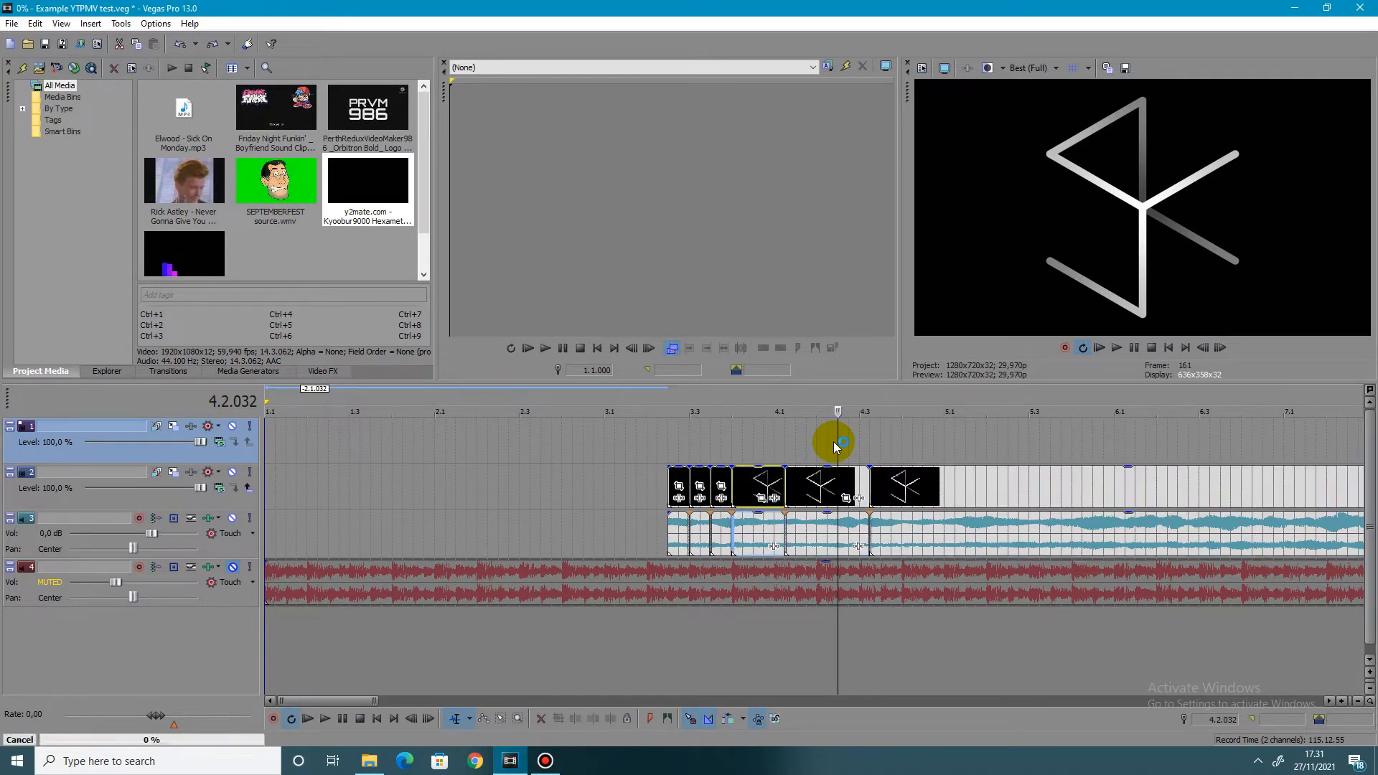
key(ctrl+z)
key(ctrl+z)
key(ctrl+z)
key(ctrl+z)
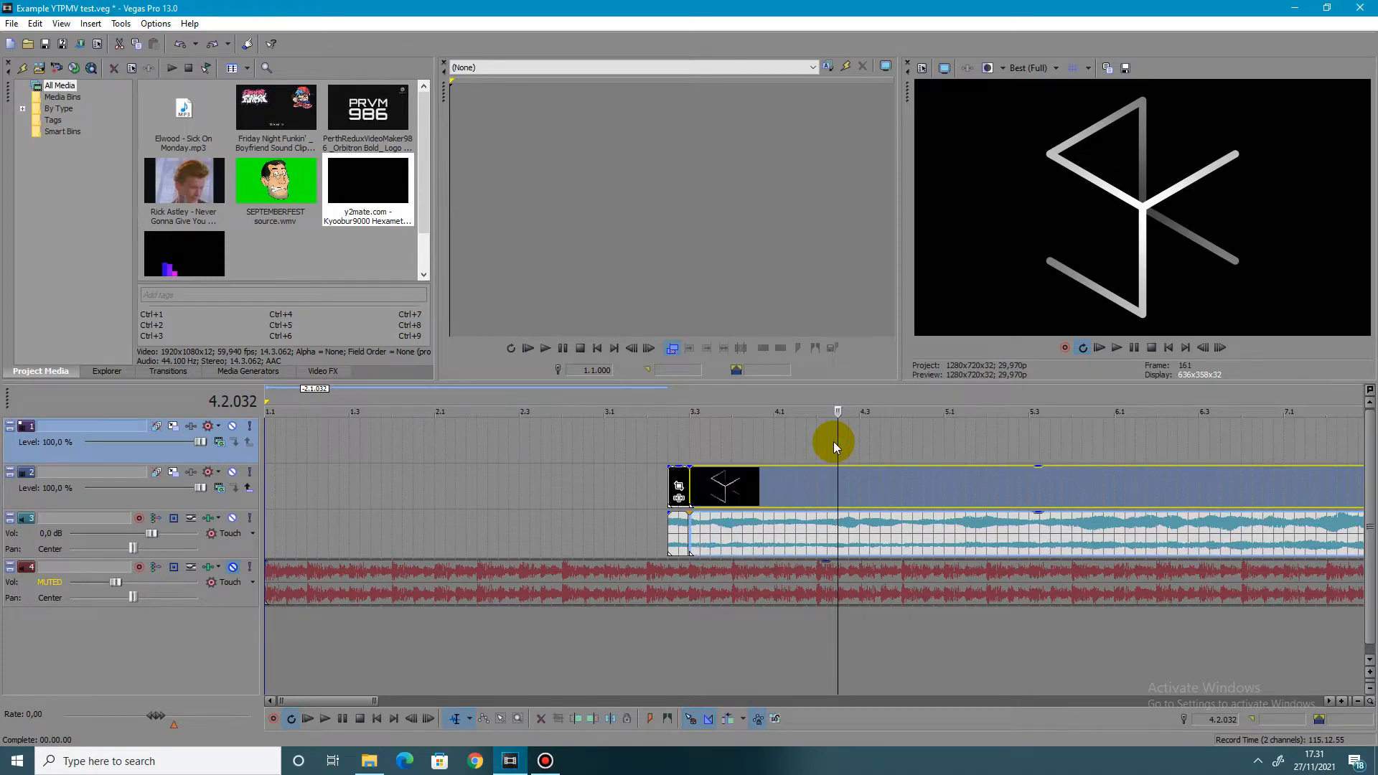
key(ctrl+z)
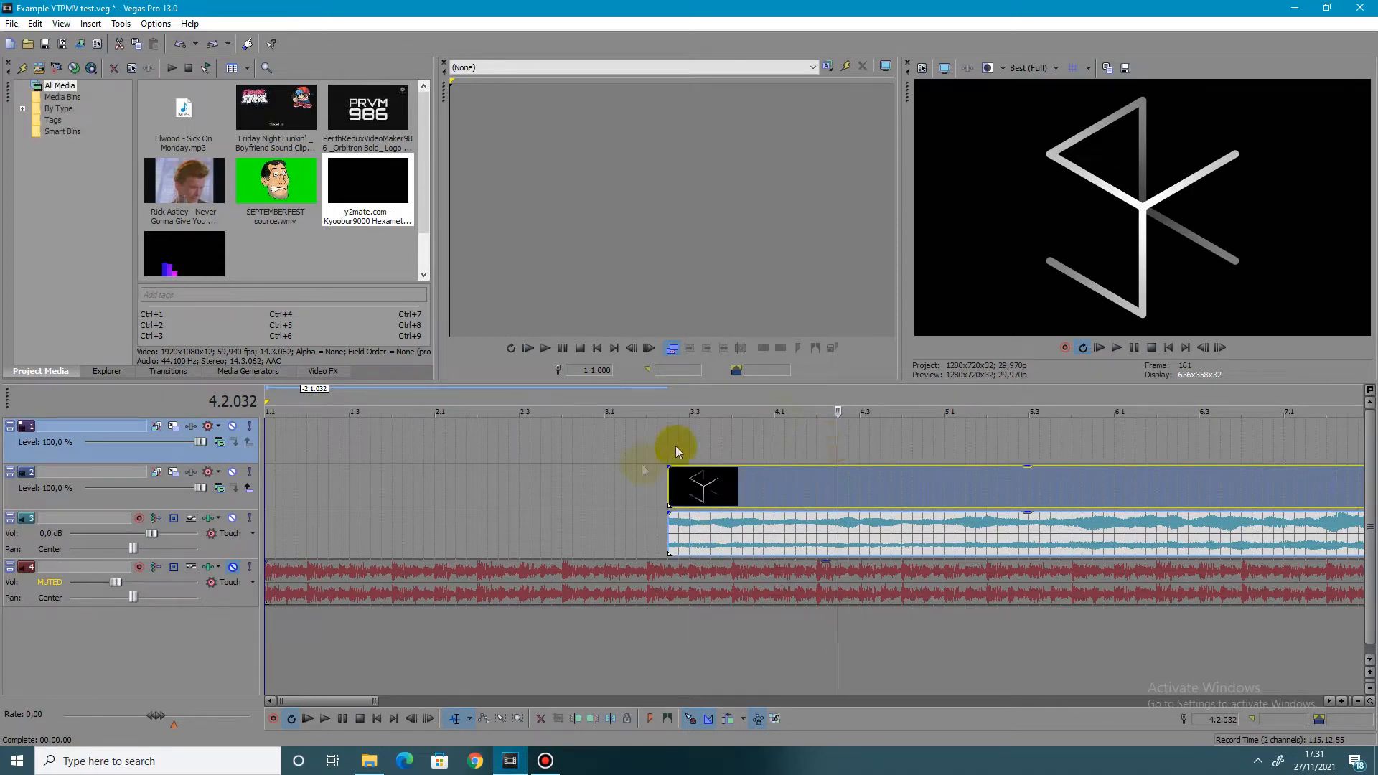
Play the Kyoobur9000 clip from 3.2.032 and split it on the fly at several points during playback
click(667, 489)
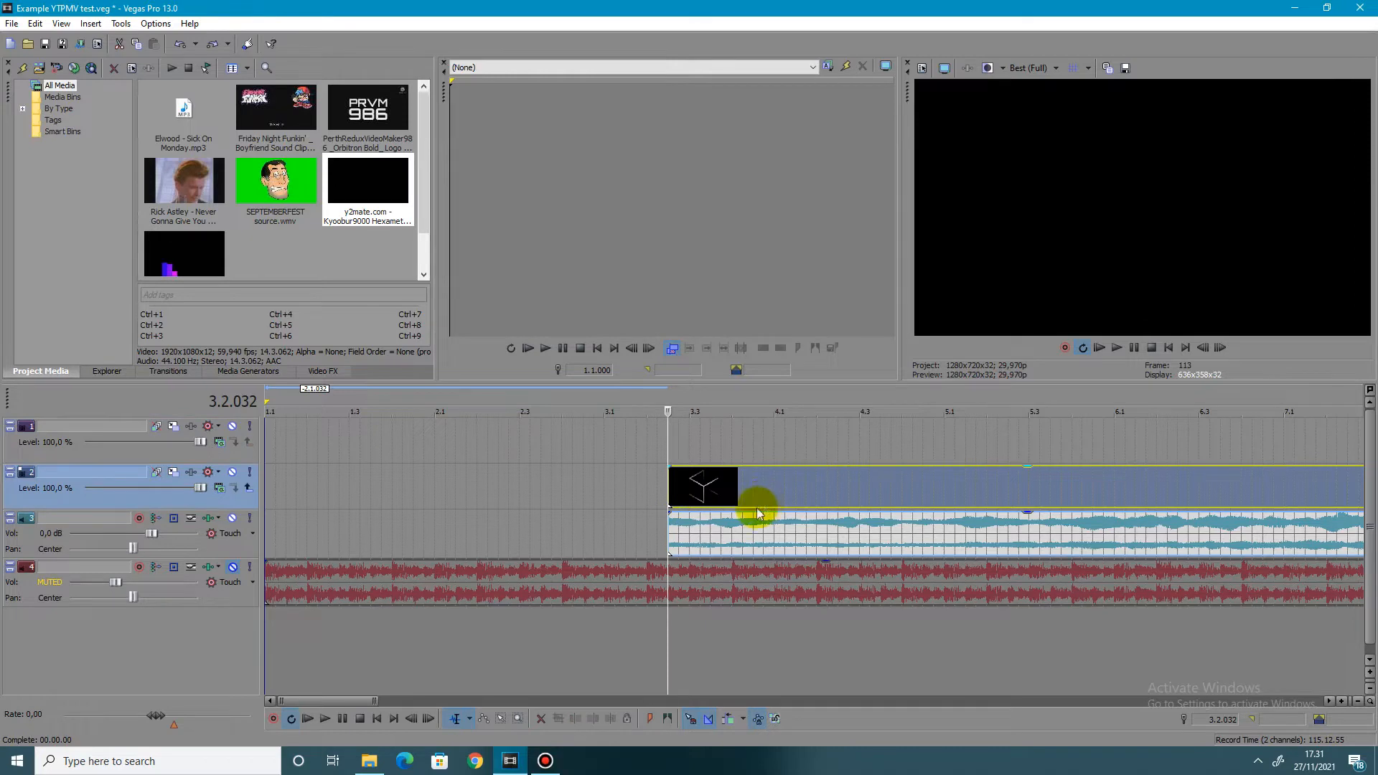
key(space)
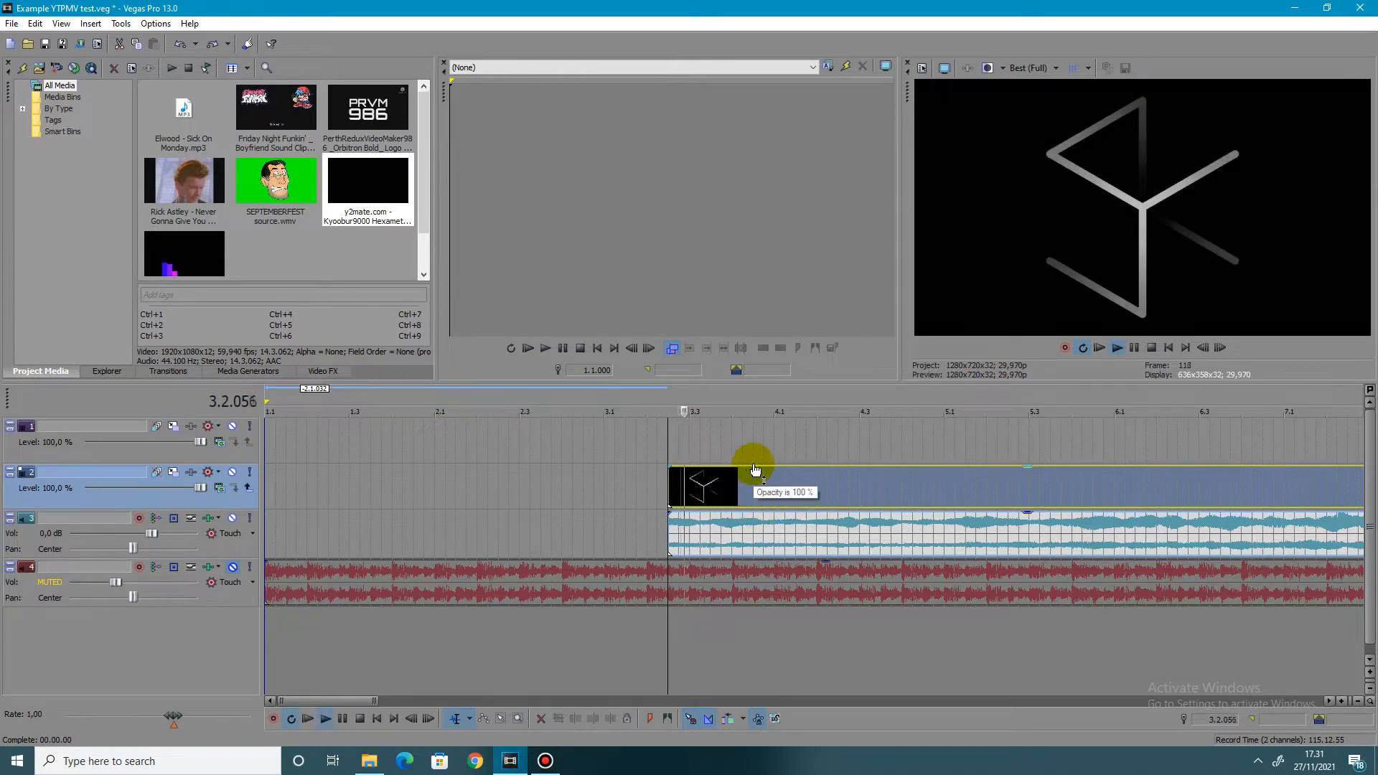
key(s)
key(s)
key(s)
key(s)
key(s)
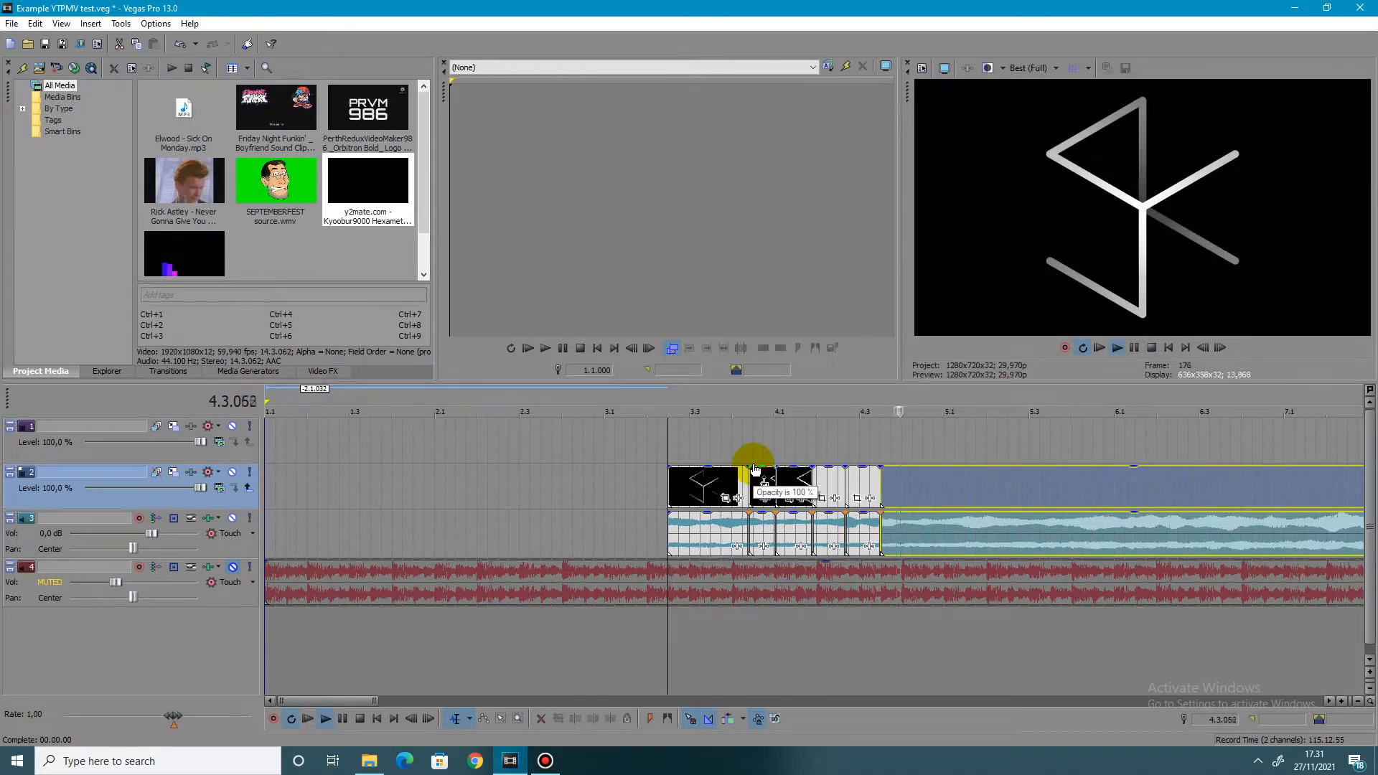
key(s)
key(s)
key(s)
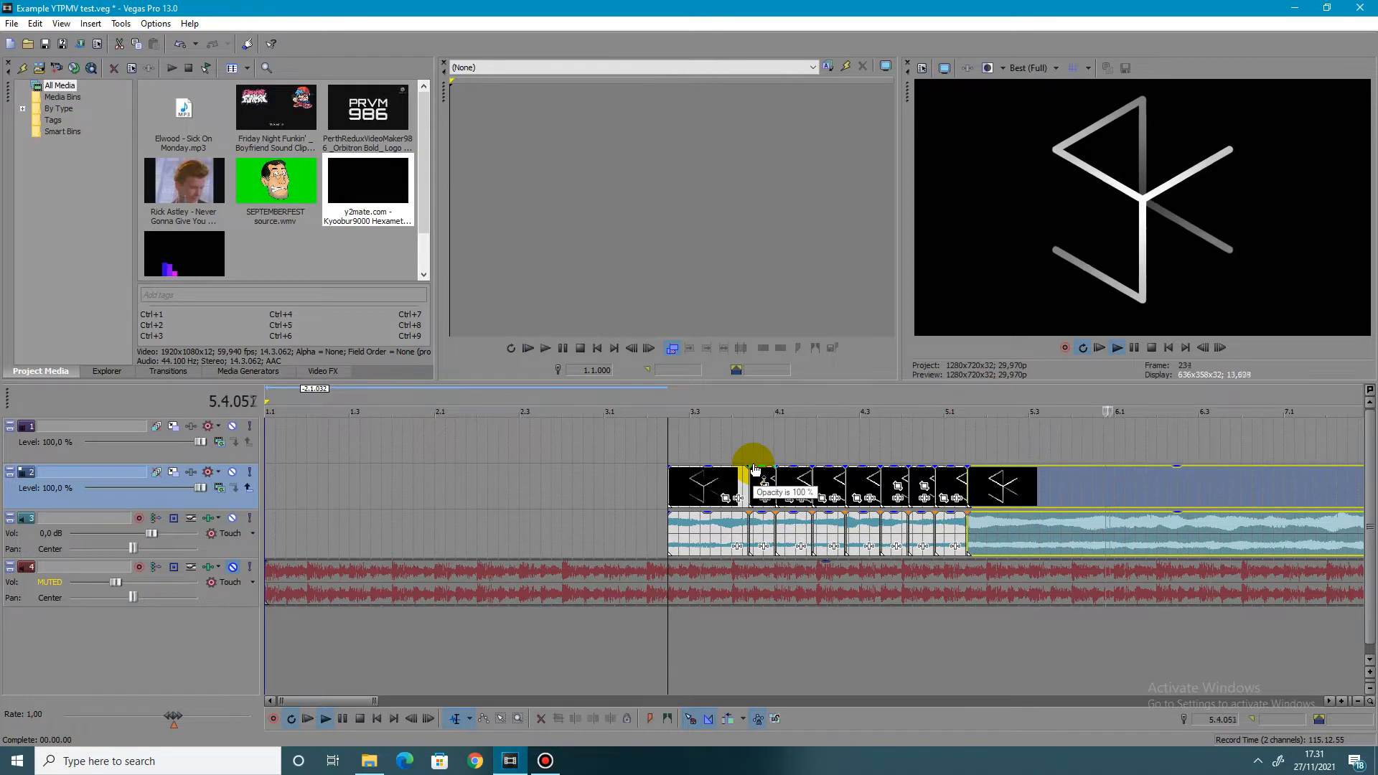
key(space)
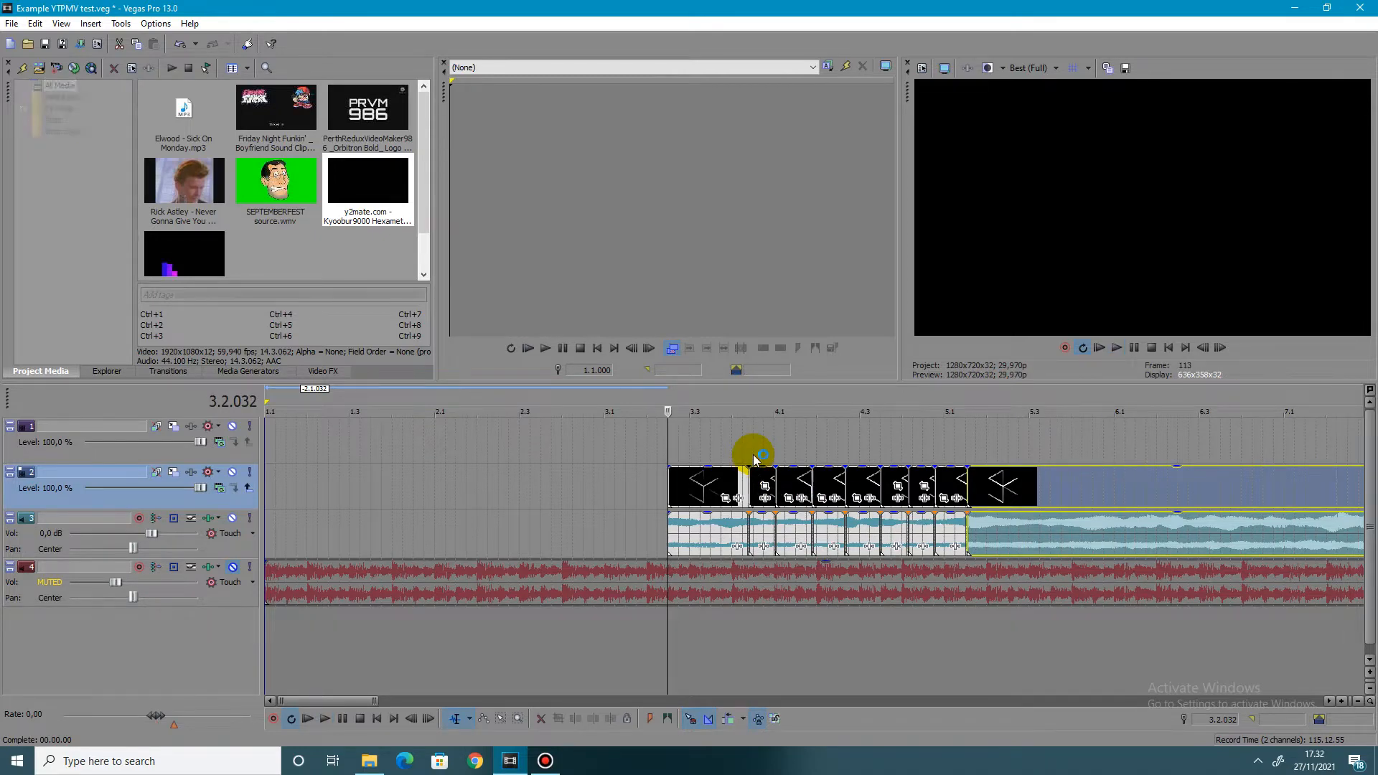
Undo every split made in the Kyoobur9000 clip during playback
key(ctrl+z)
key(ctrl+z)
key(ctrl+z)
key(ctrl+z)
key(ctrl+z)
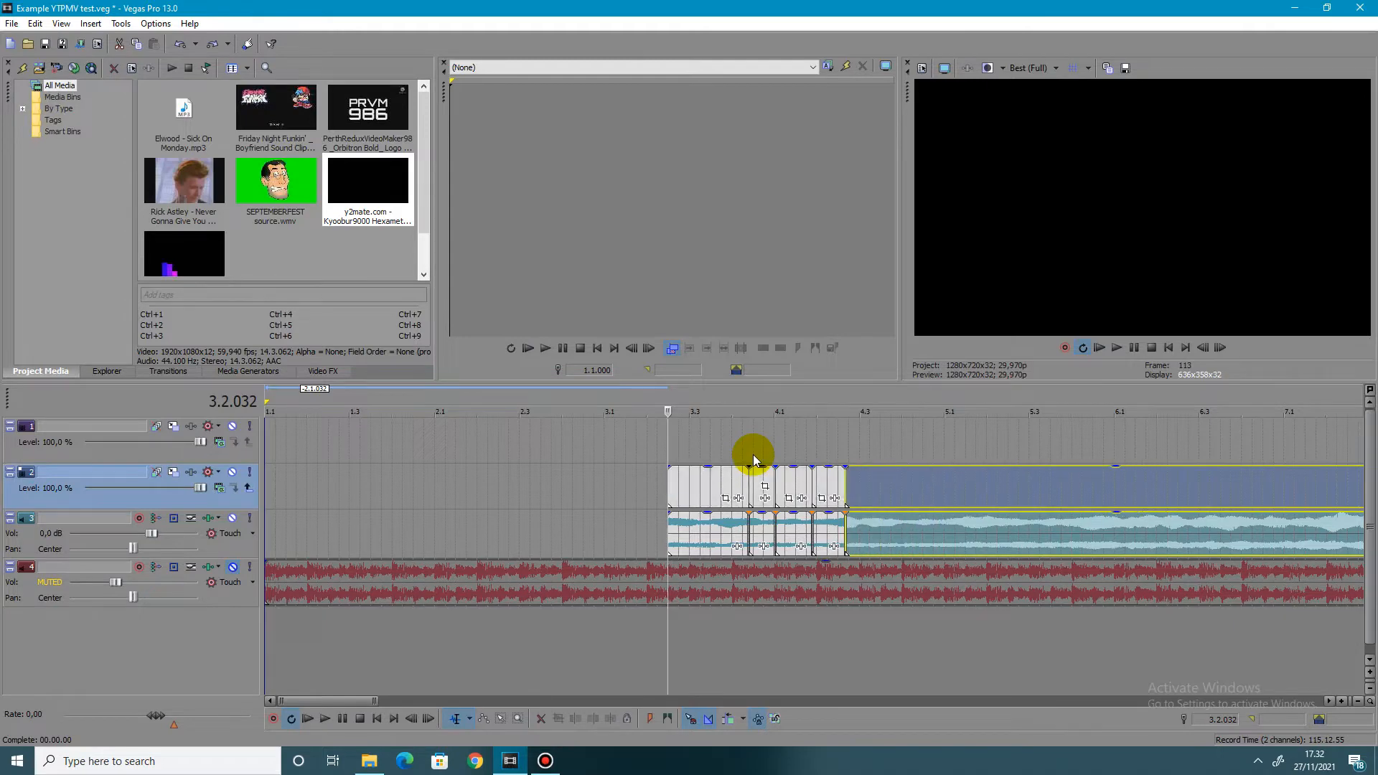
key(ctrl+z)
key(ctrl+z)
key(ctrl+z)
key(ctrl+z)
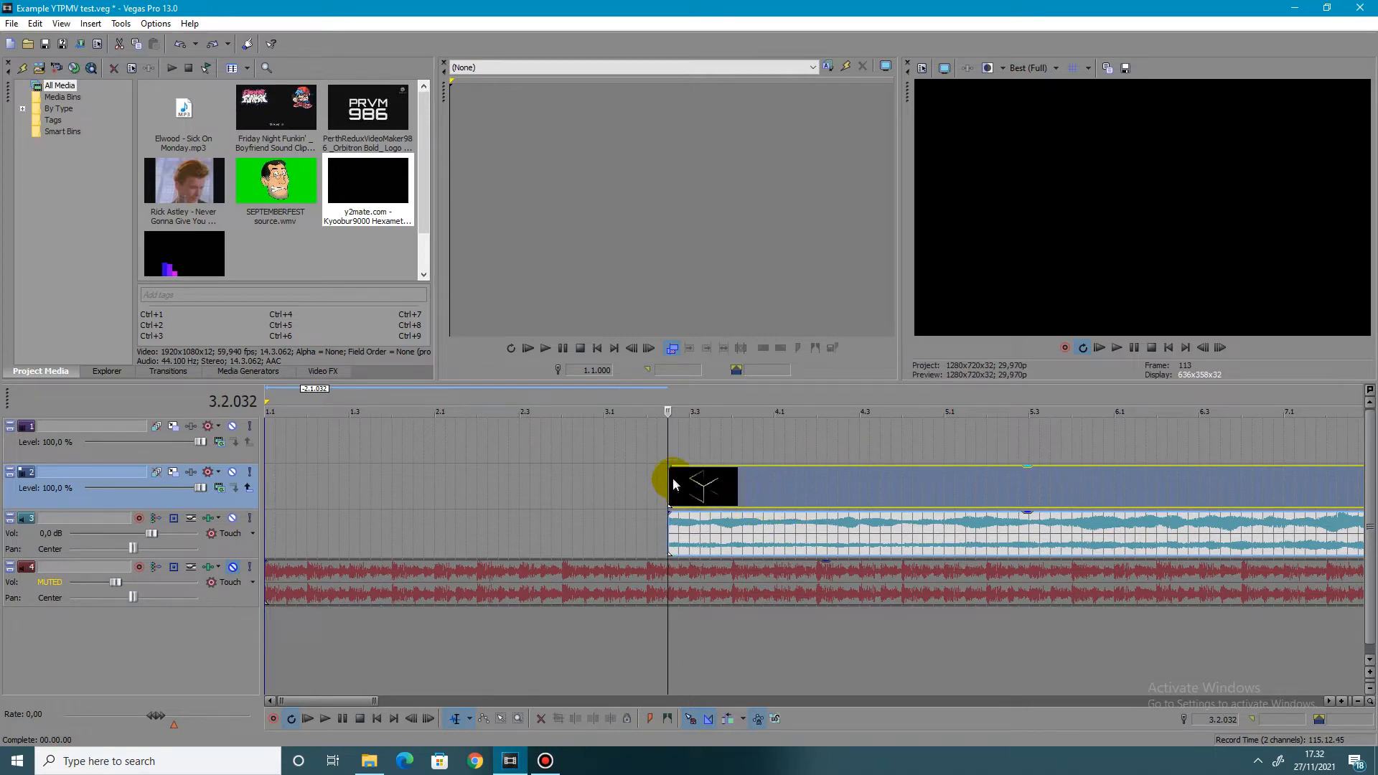
Remove the part of the Kyoobur9000 clip and its audio after 3.3.000 with Trim End
click(695, 492)
scroll(730, 545, up, 5)
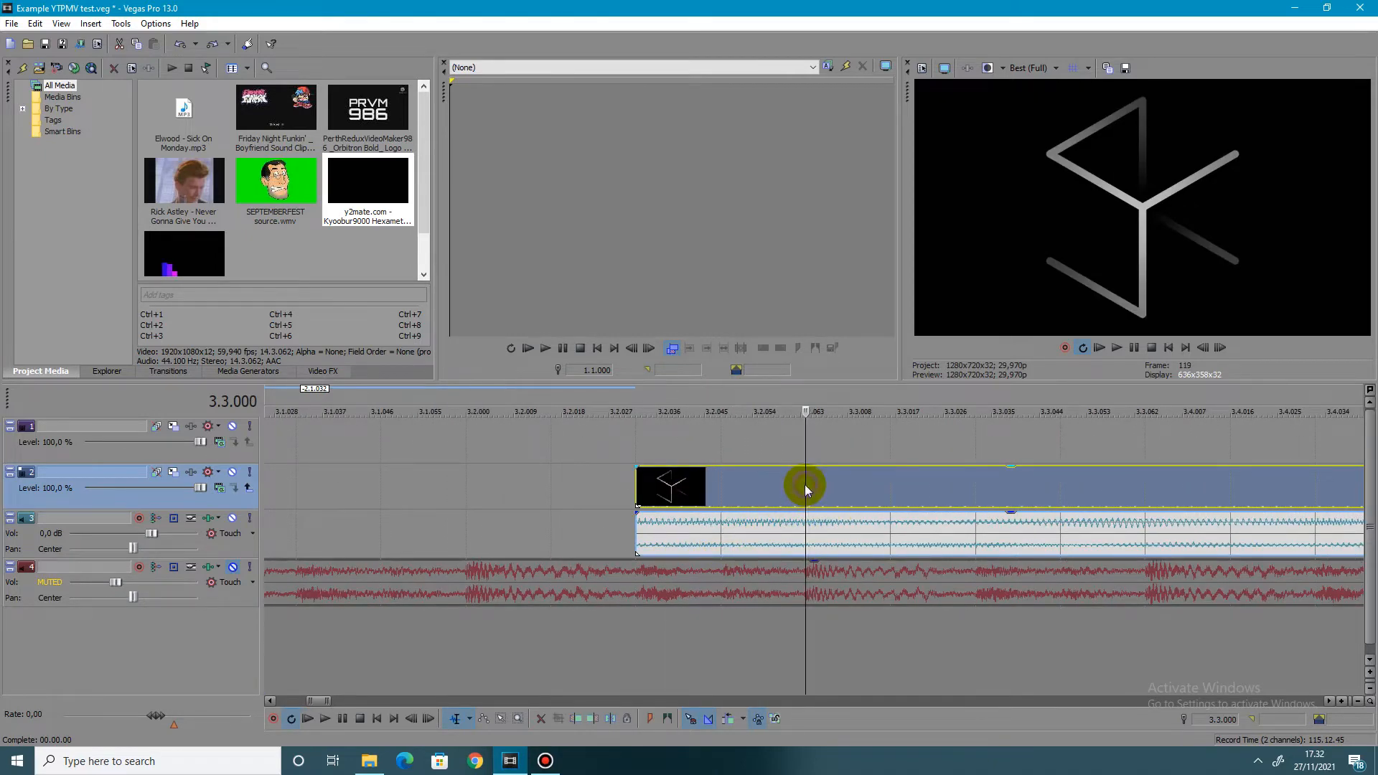
right_click(841, 483)
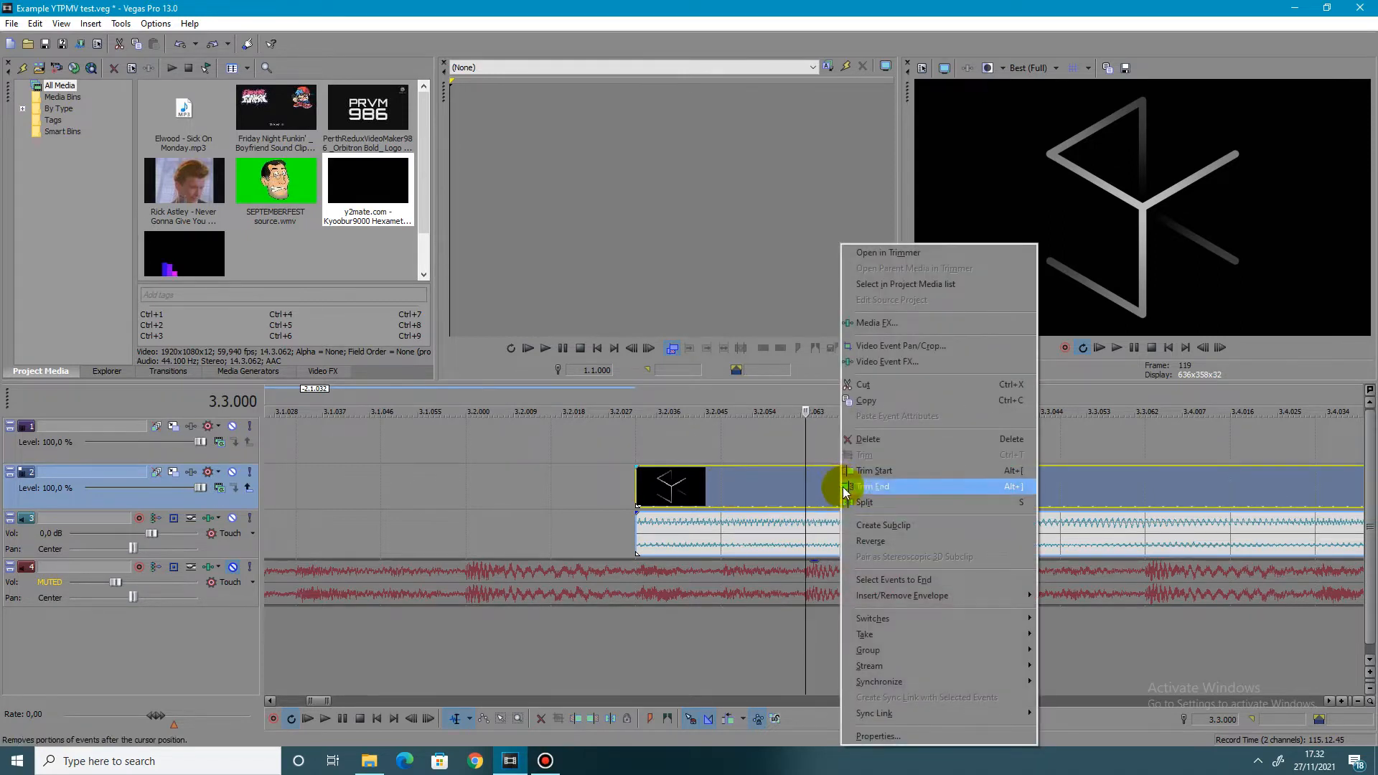
click(868, 488)
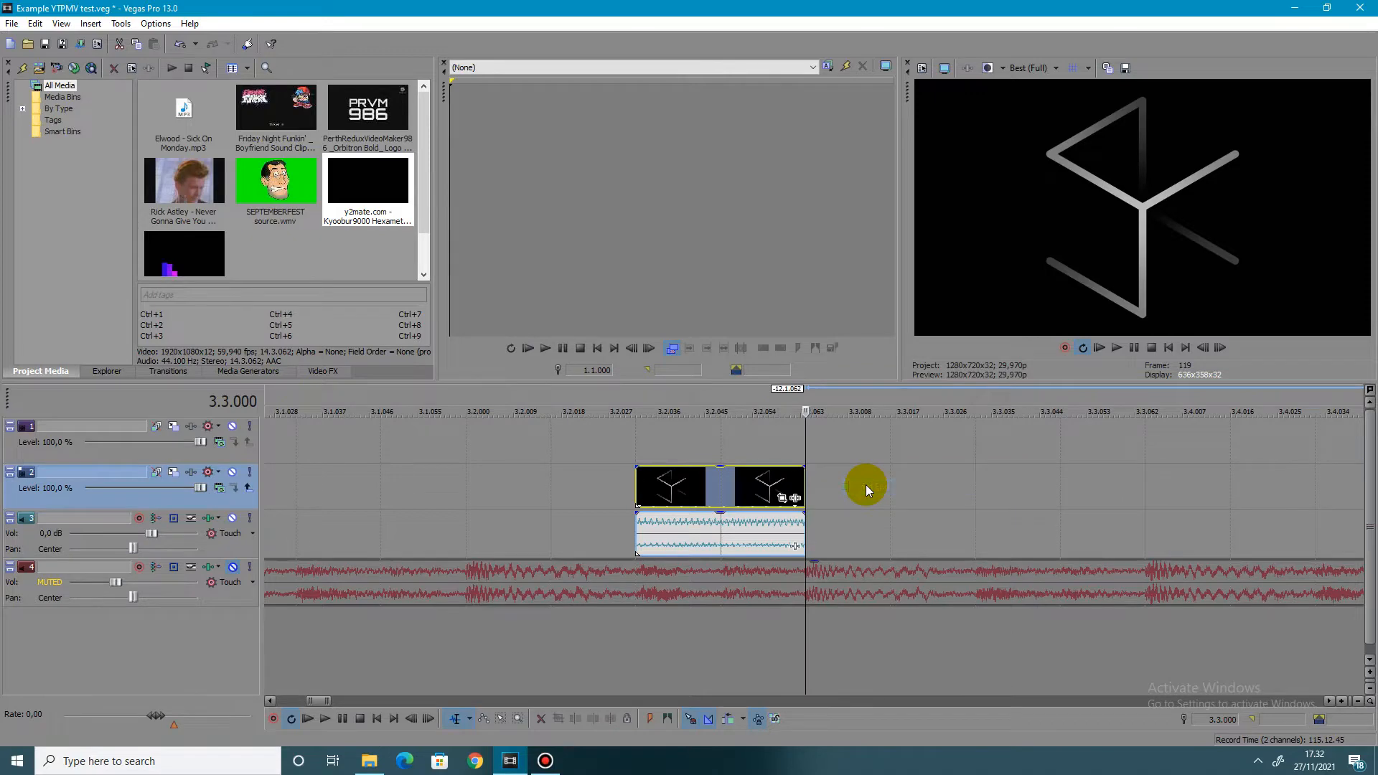
scroll(708, 523, down, 5)
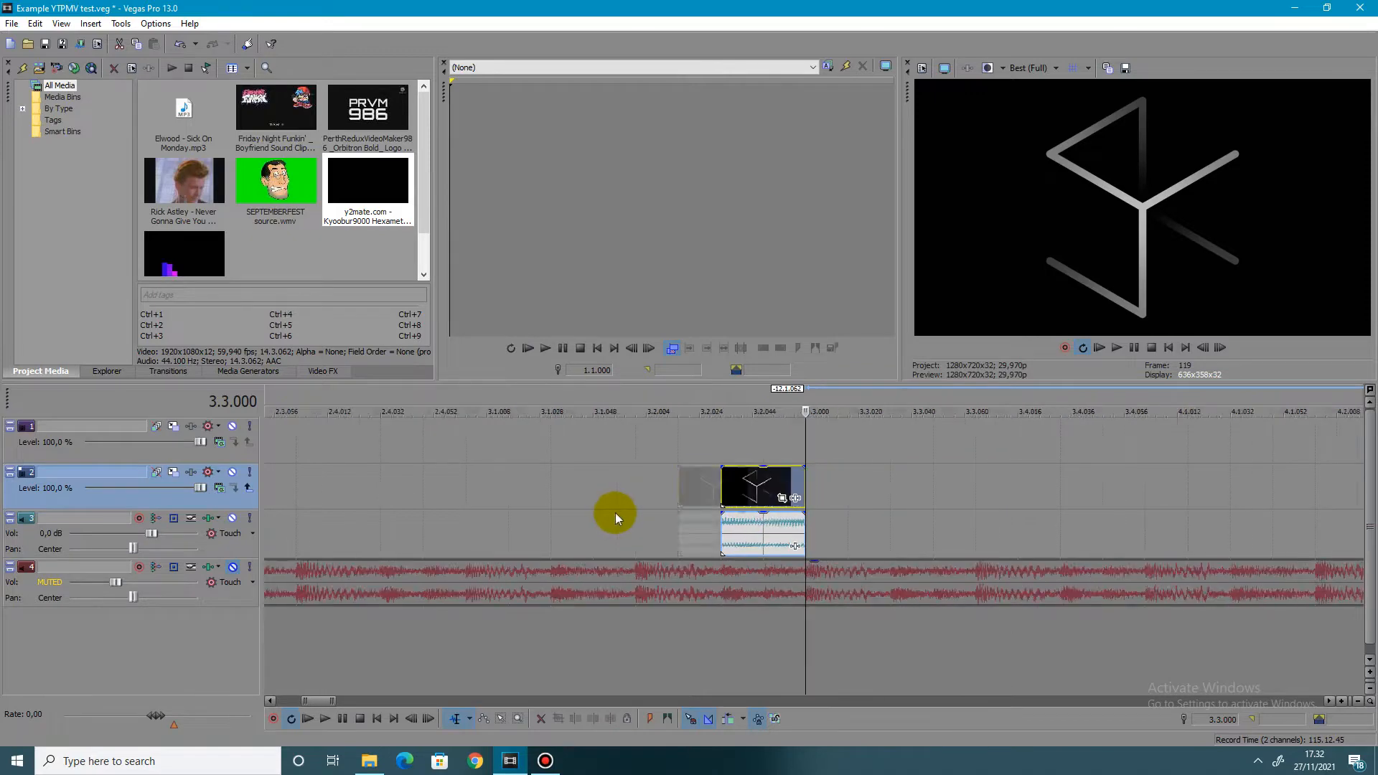
Shorten the trimmed Kyoobur9000 clip and its audio to about half their length and move them to the start of the timeline
click(775, 449)
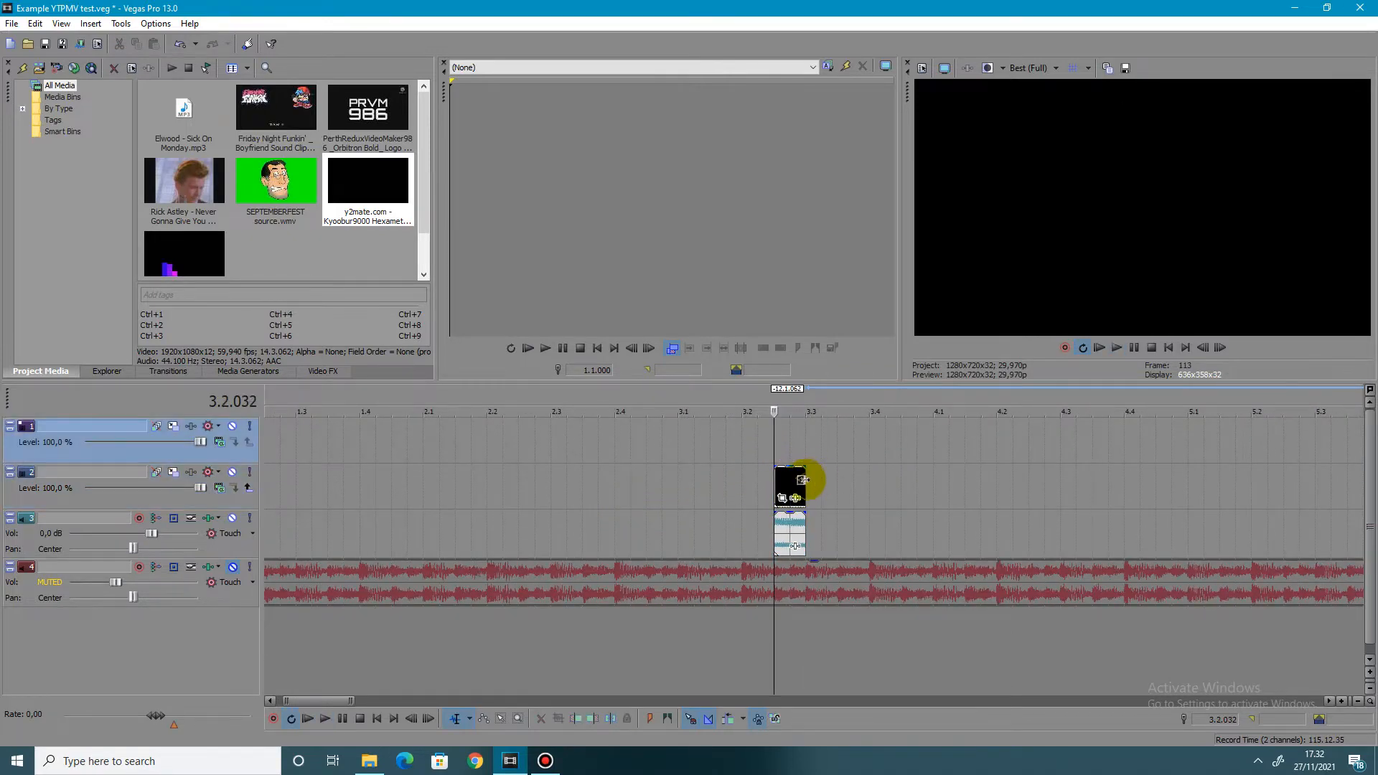
drag(806, 486, 29, 509)
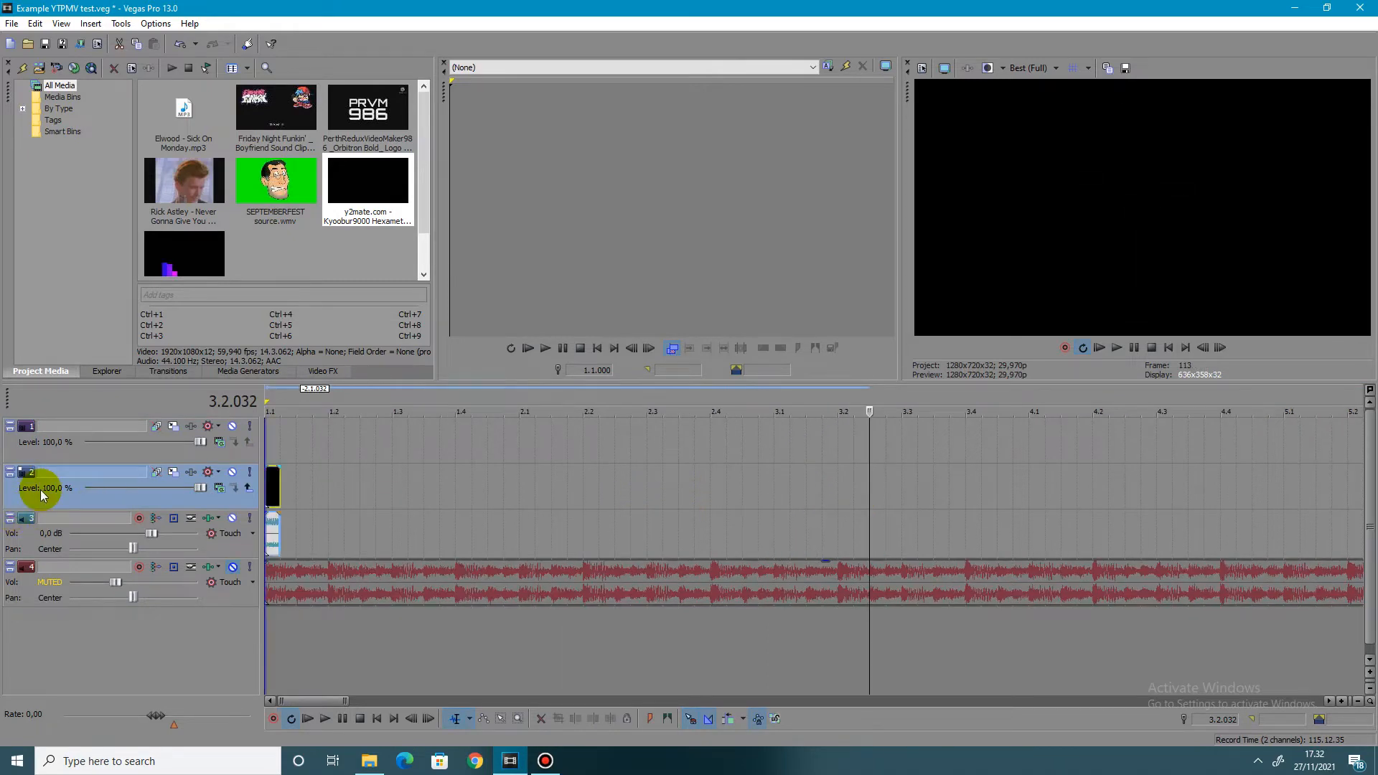
Play the shortened clip from 1.1.000 to check how it sounds
click(377, 718)
key(space)
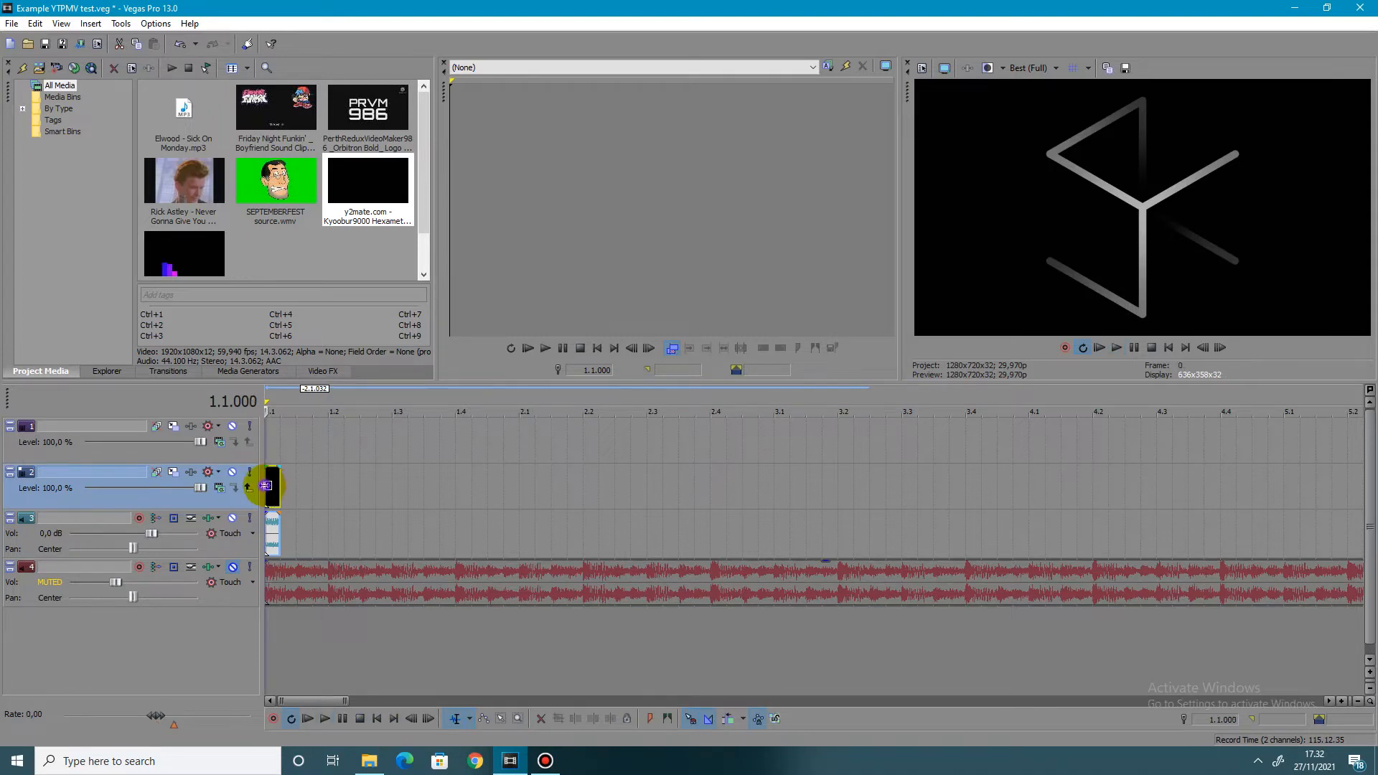
key(space)
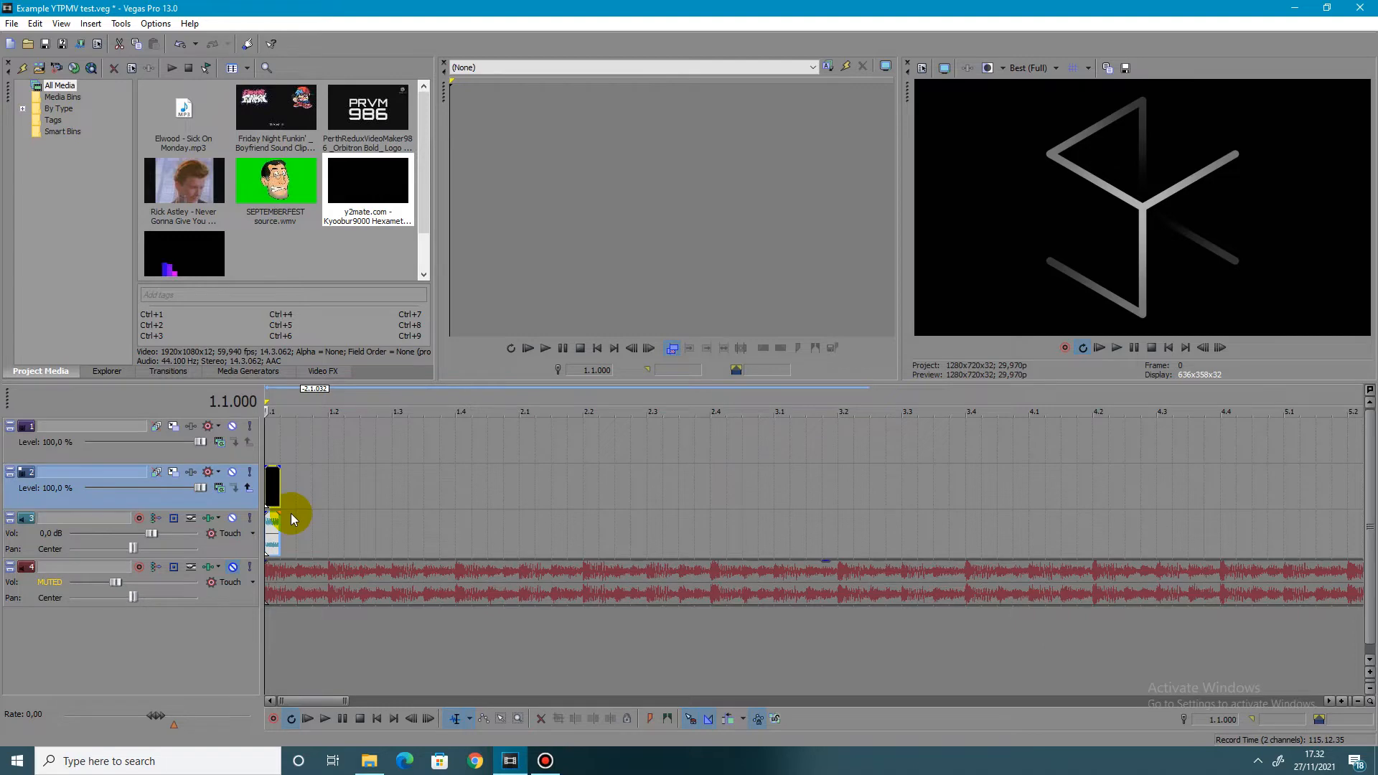
scroll(331, 522, up, 3)
key(space)
key(space)
drag(294, 482, 294, 480)
click(270, 480)
click(265, 472)
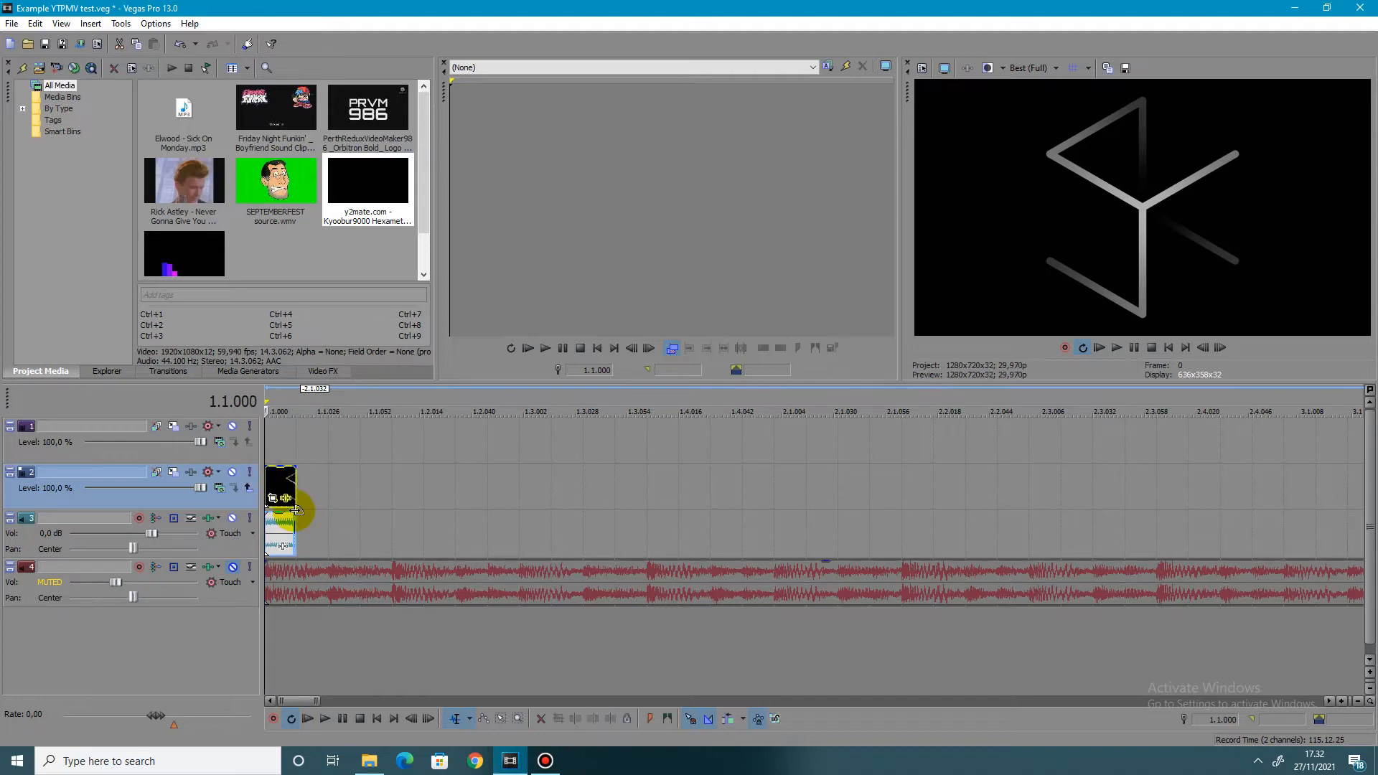
Add a short fade-out to the end of the clip's audio and play the clip repeatedly to check it
scroll(387, 494, up, 4)
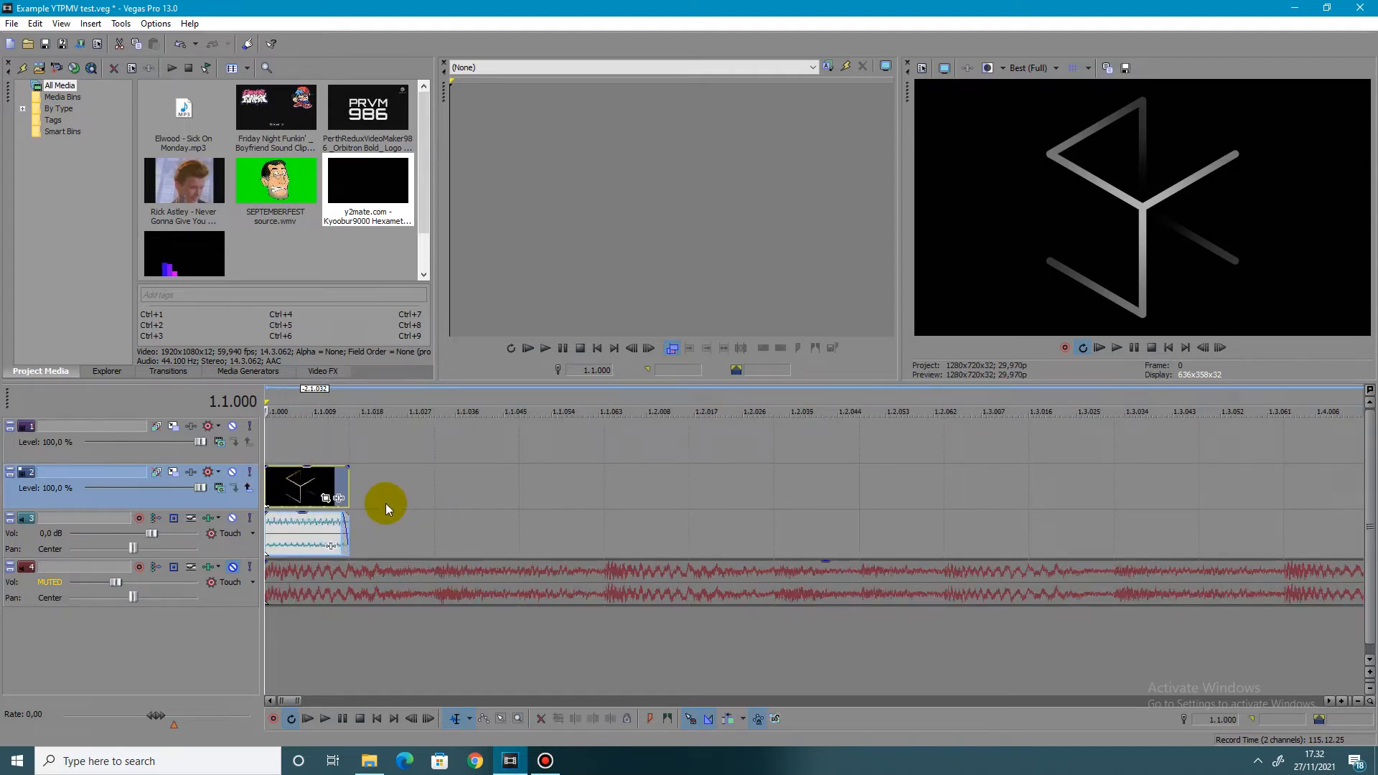
key(space)
key(space)
key(space)
key(space)
key(space)
key(space)
key(space)
key(space)
key(space)
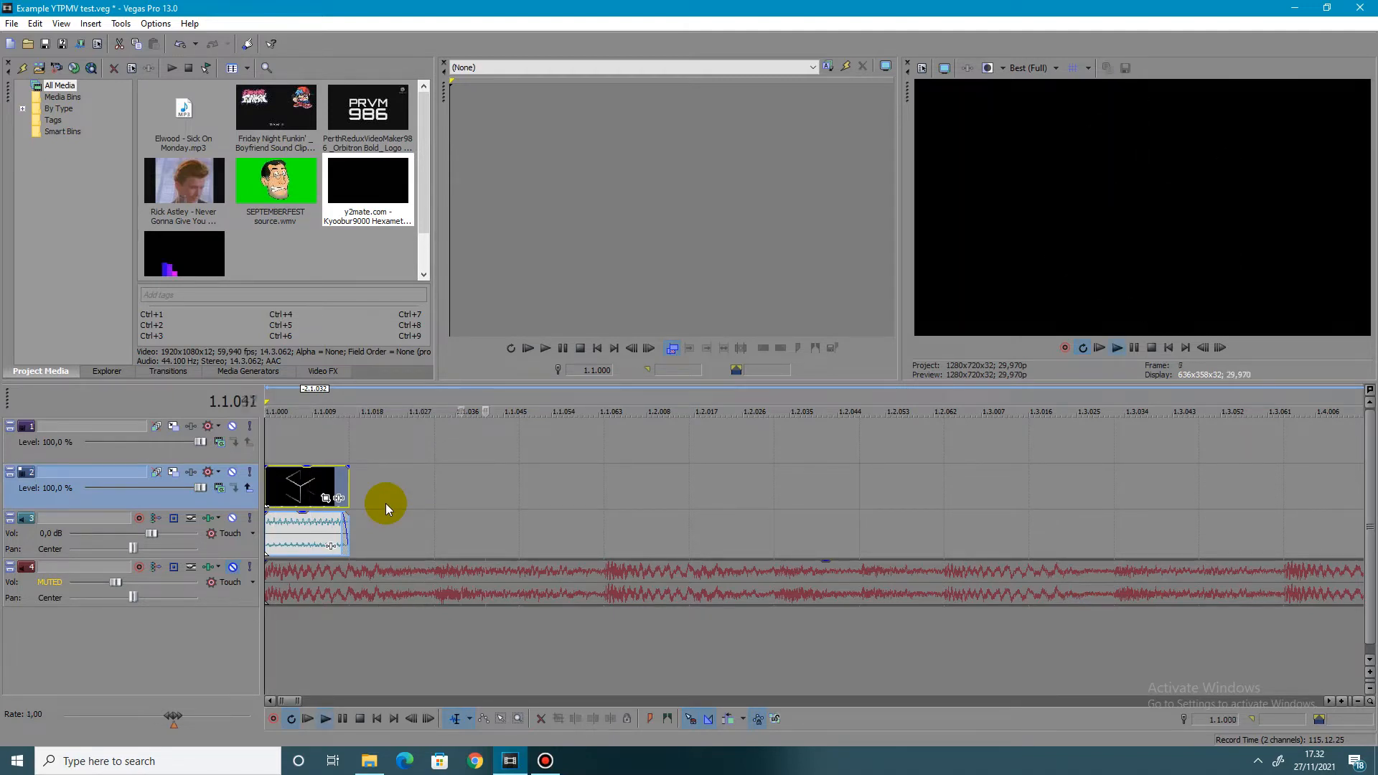
key(space)
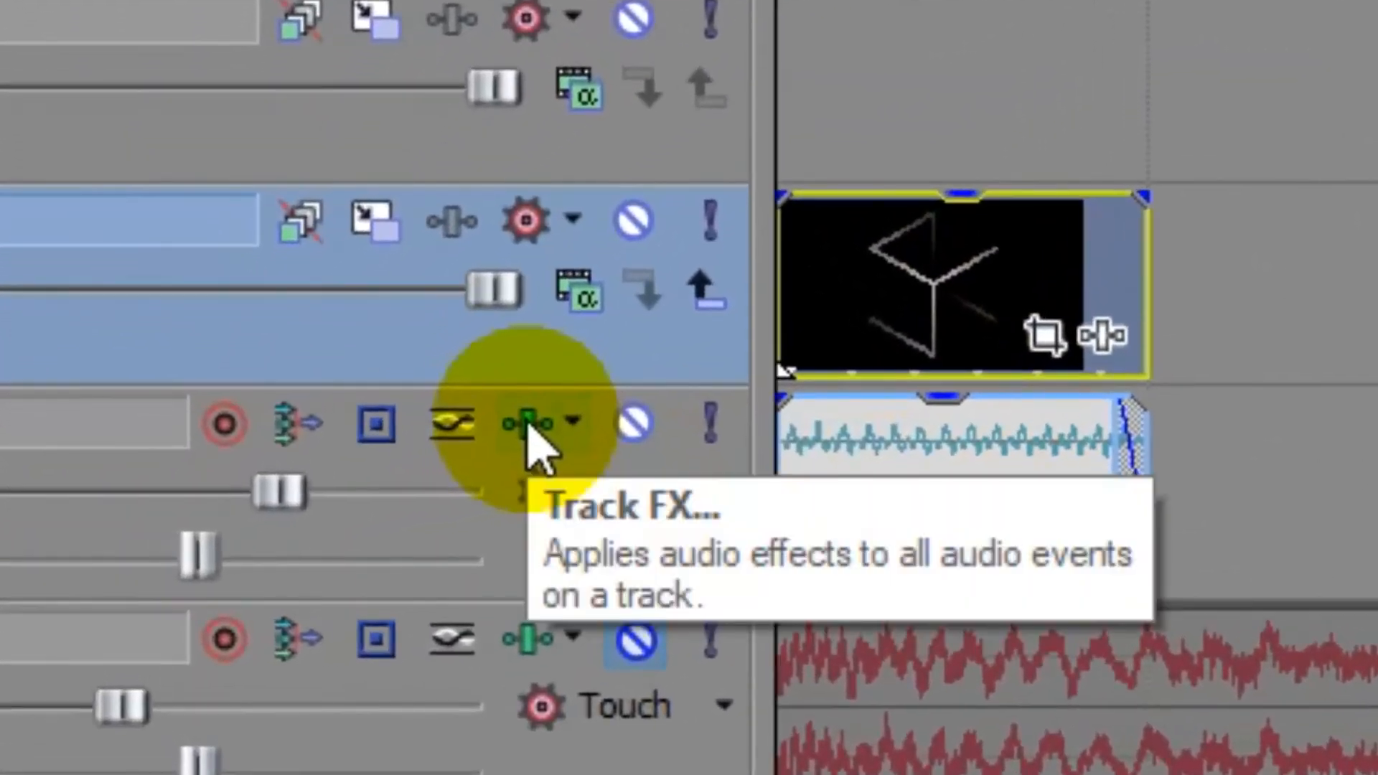
Open the audio effects of track 3 and review the Track Noise Gate, Track EQ and Track Compressor settings
click(529, 425)
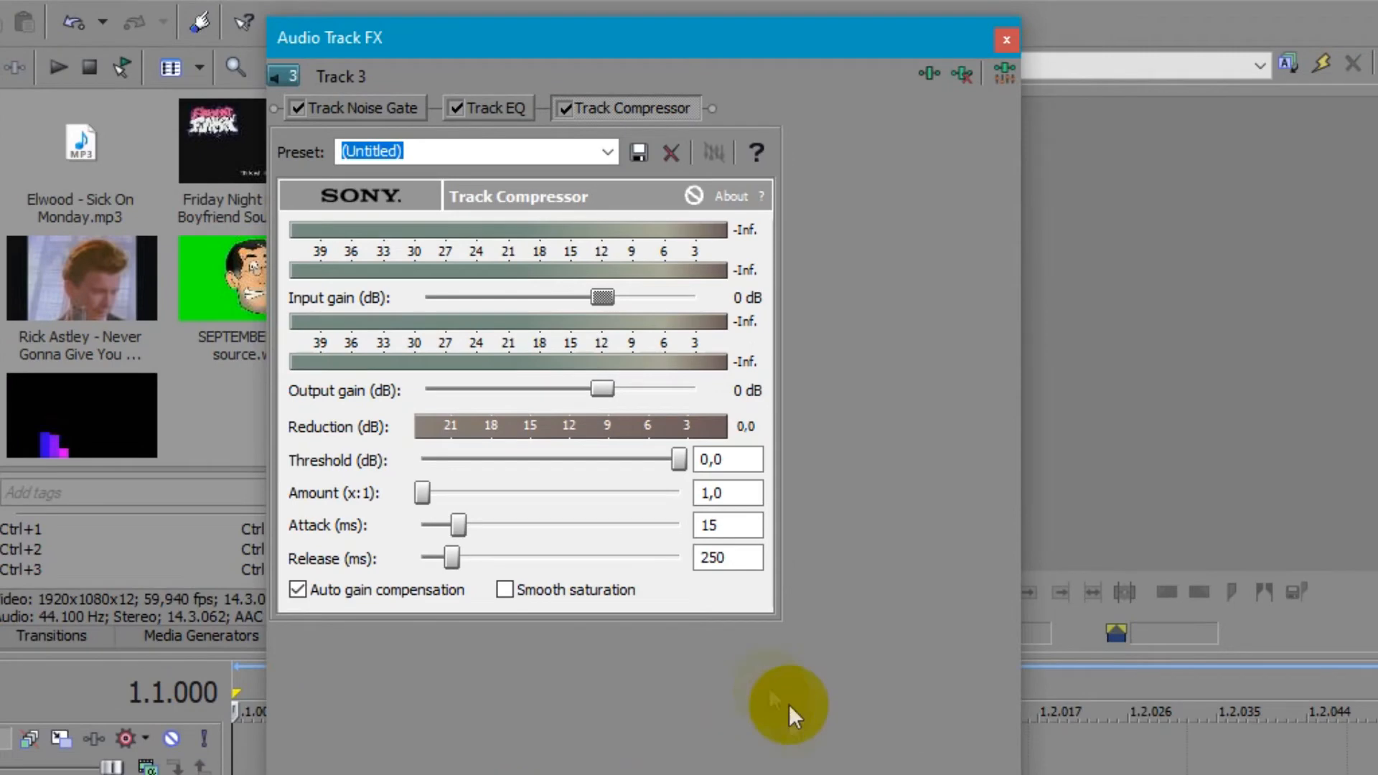
click(402, 115)
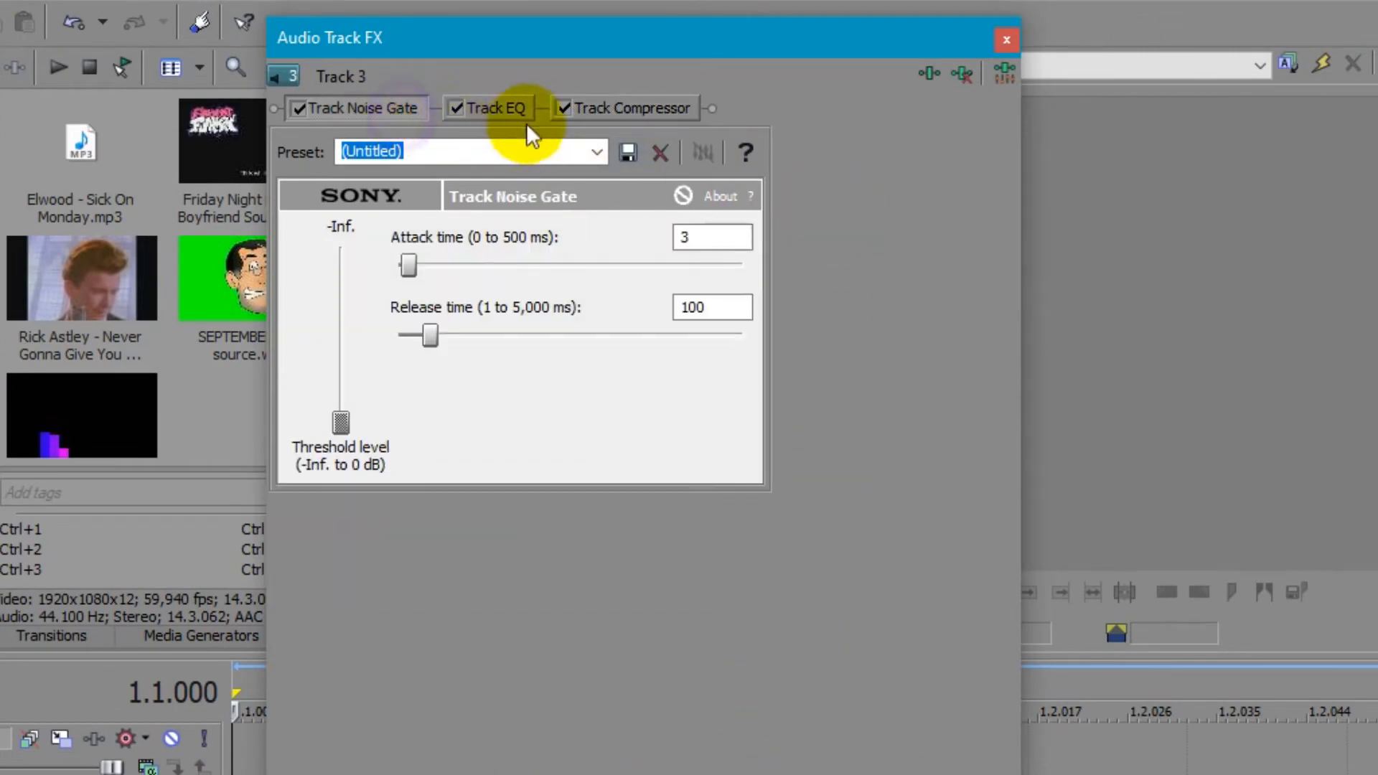
click(527, 112)
click(631, 110)
click(434, 108)
click(652, 114)
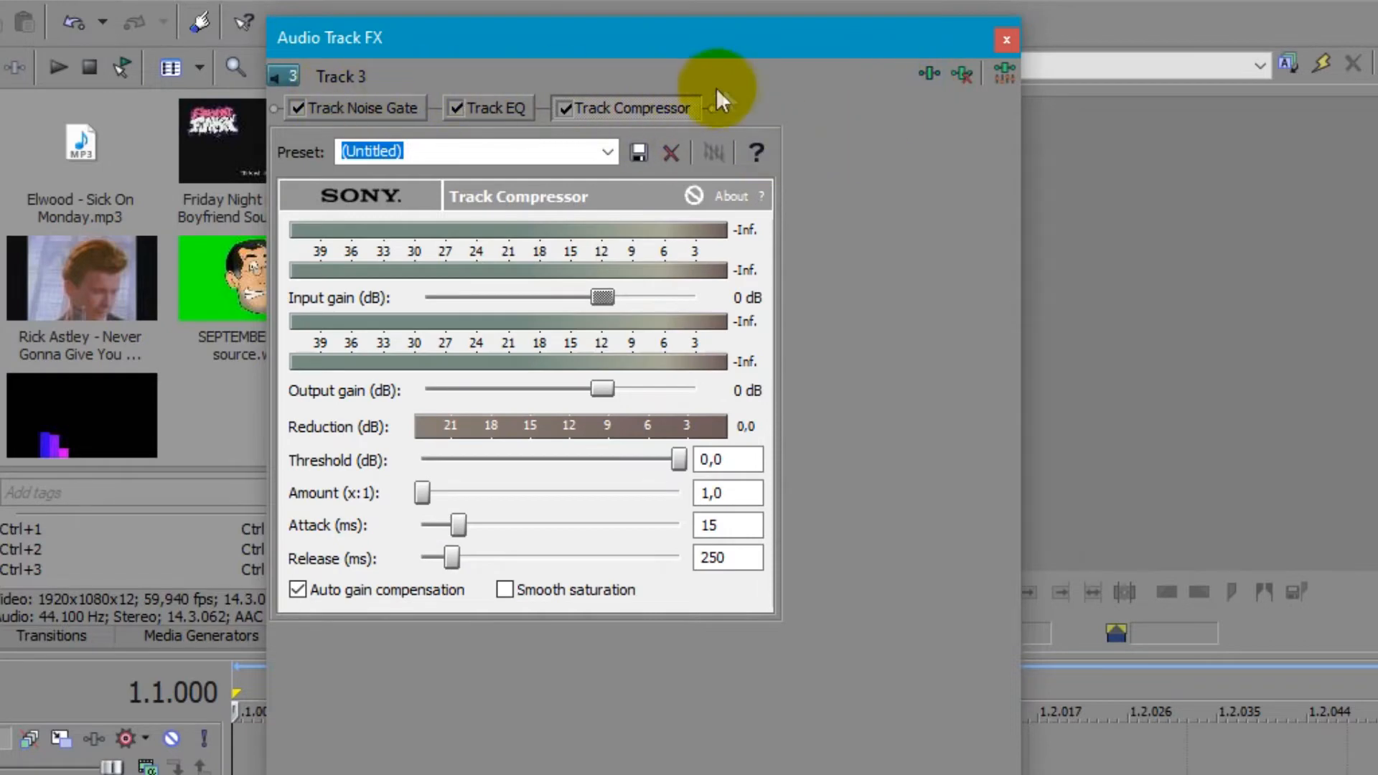
Add the ExpressFX Reverb plug-in to track 3's effect chain and play the clip from the start to hear it
click(931, 75)
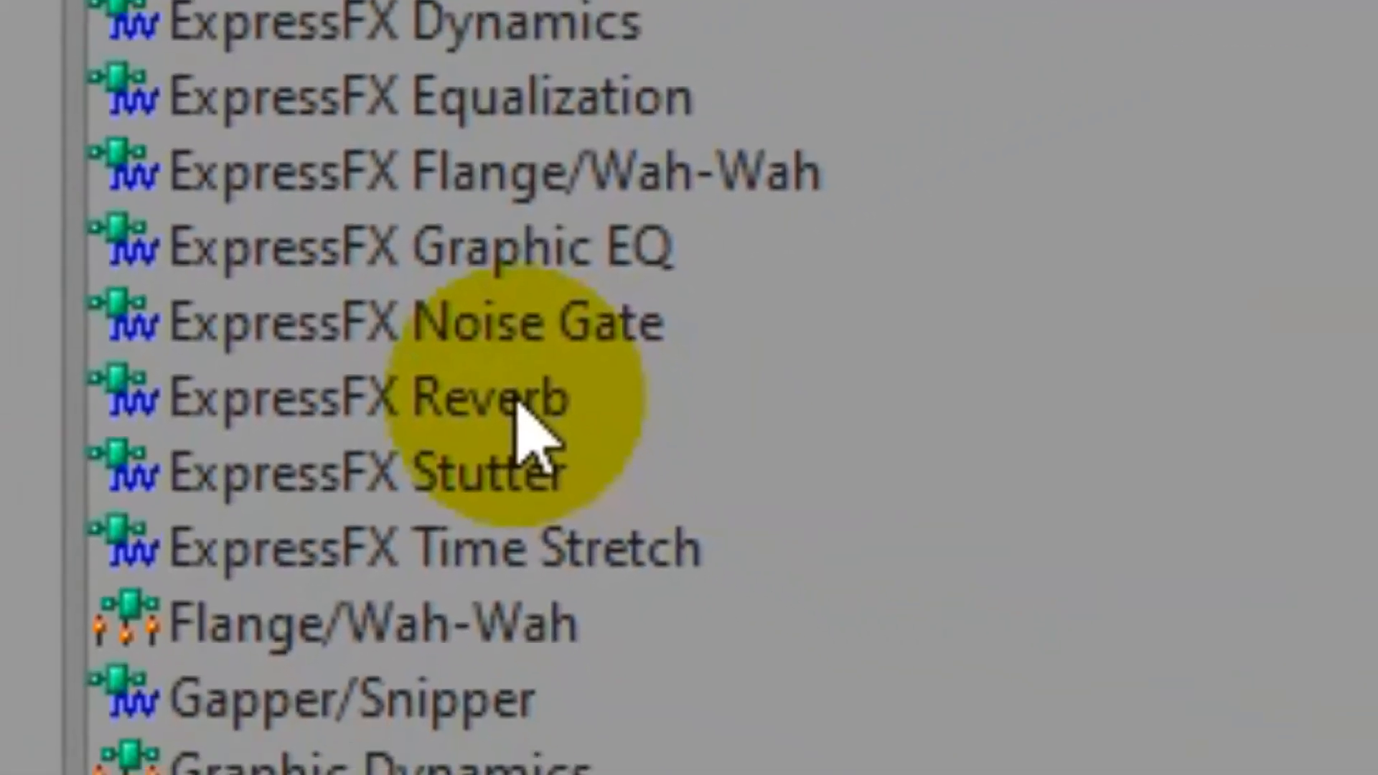
click(518, 405)
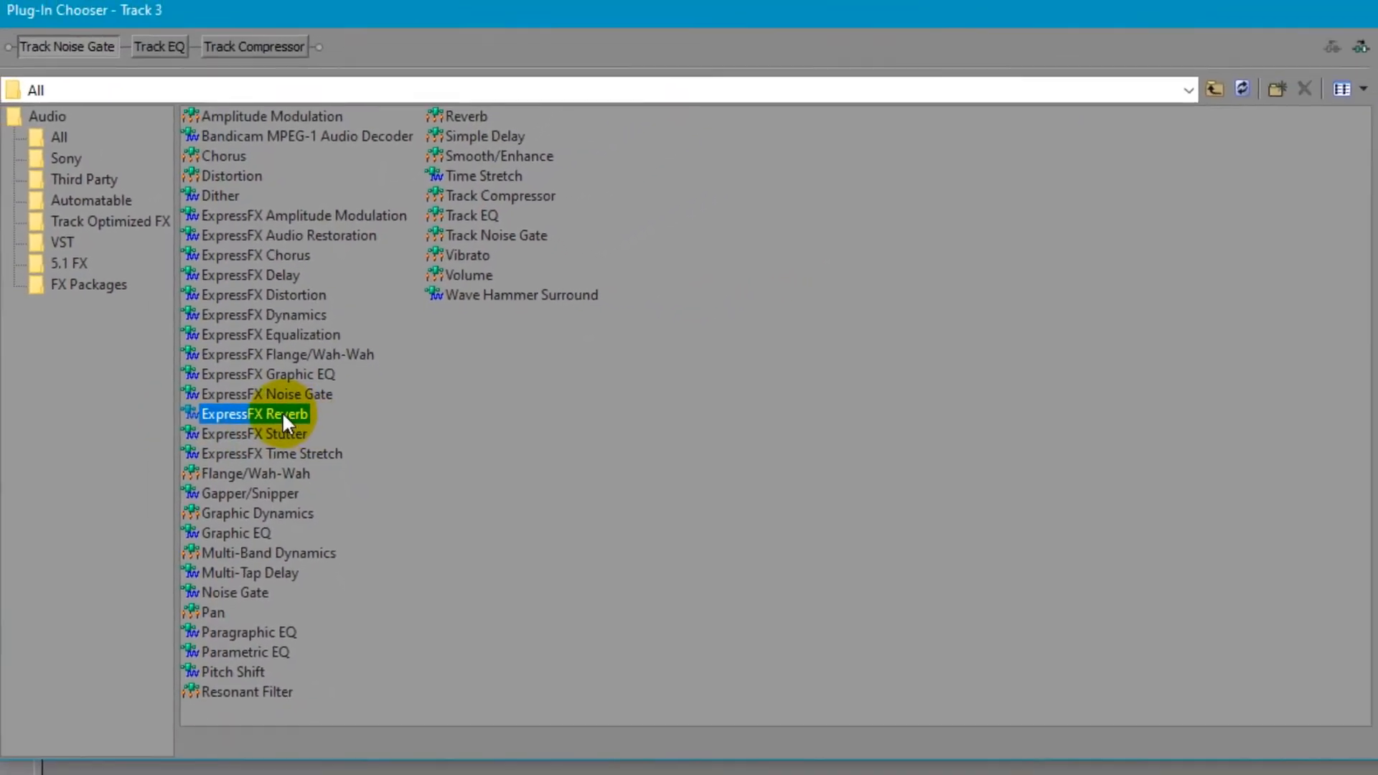
double_click(283, 415)
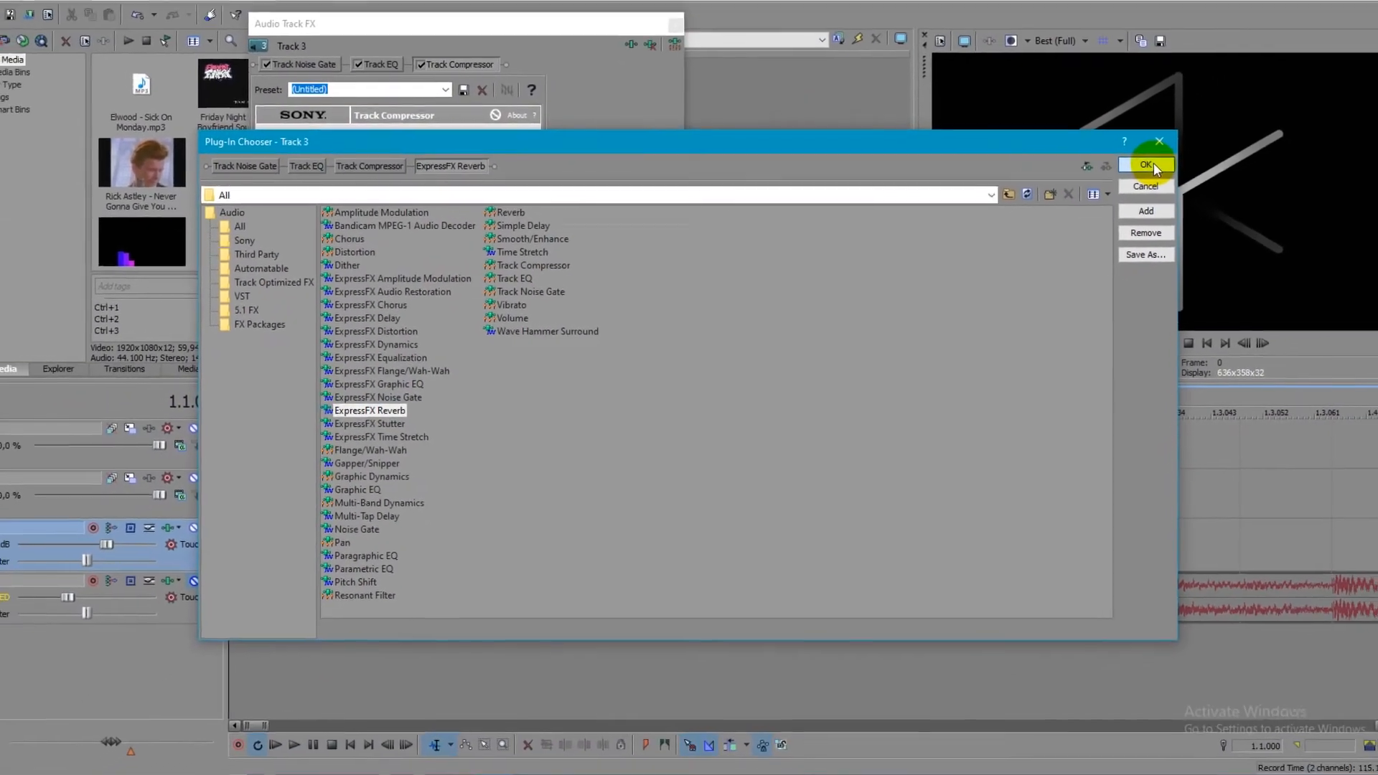
click(1121, 180)
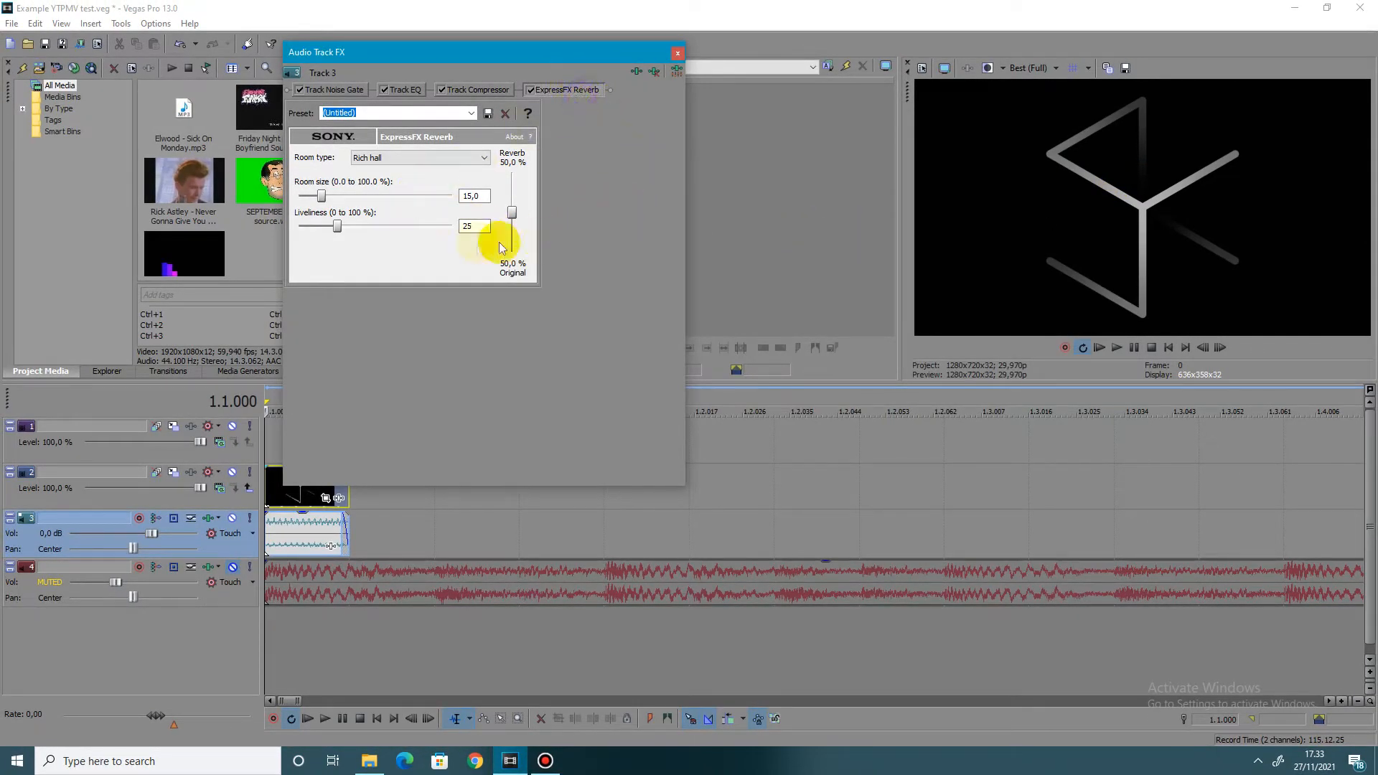
click(267, 531)
key(space)
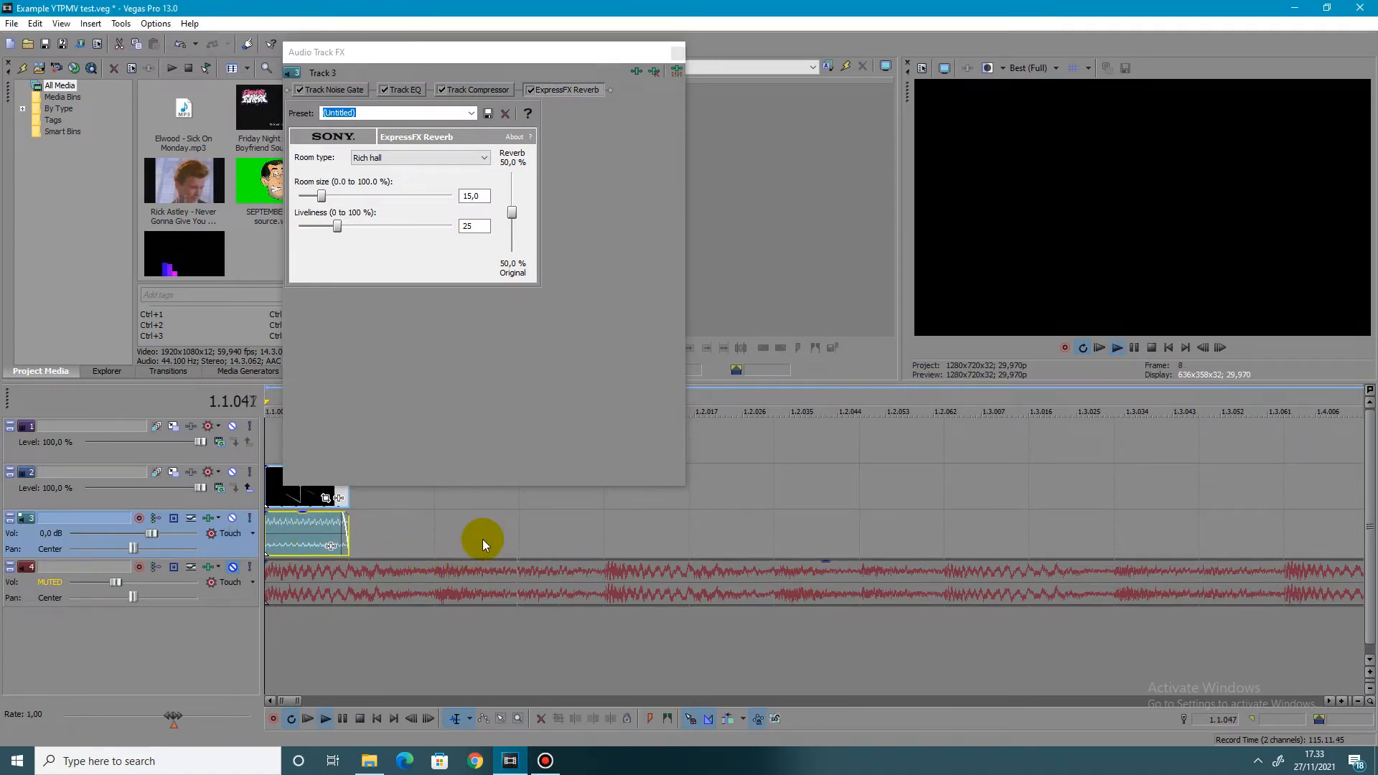
Set track 3's ExpressFX Reverb to 100 % reverb, room size 0 and liveliness 100
key(space)
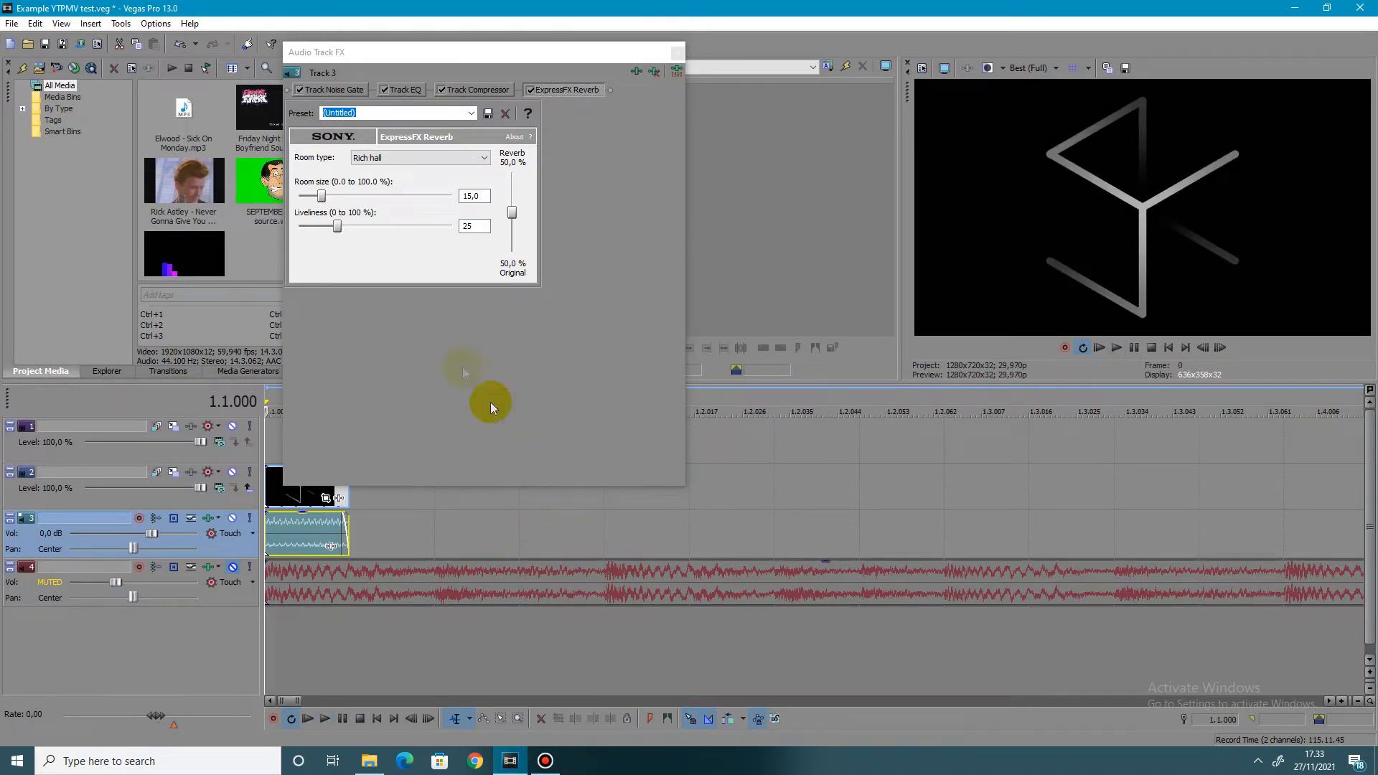
click(512, 213)
drag(512, 212, 514, 123)
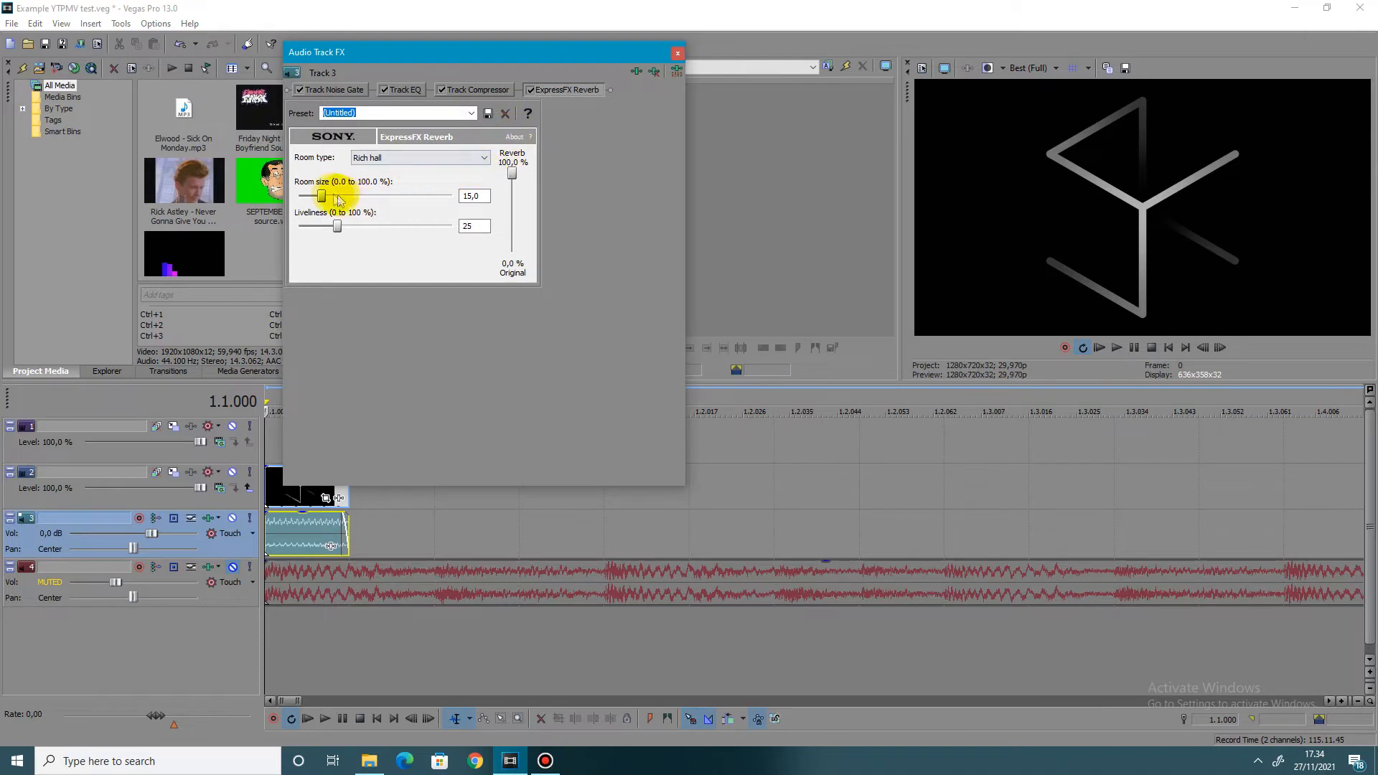
drag(321, 198, 271, 188)
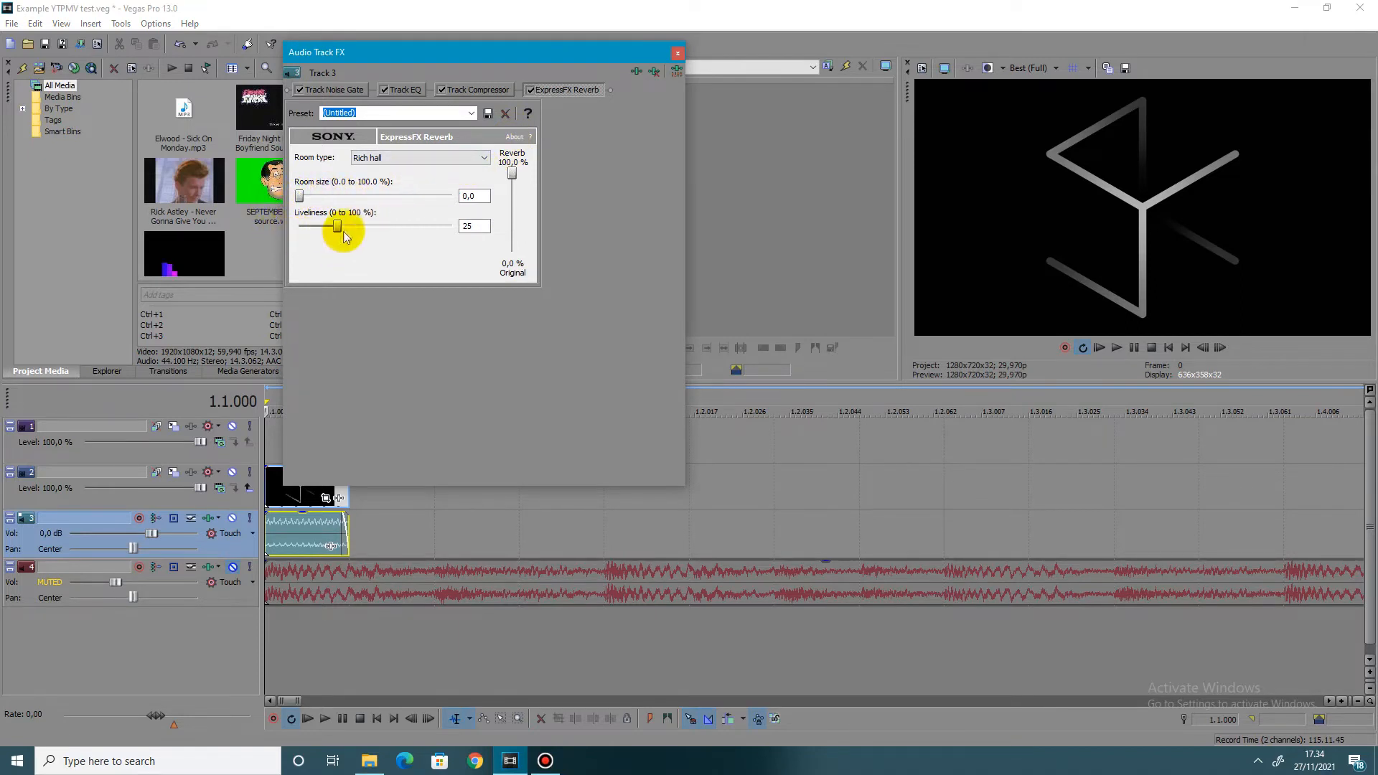
drag(338, 227, 517, 209)
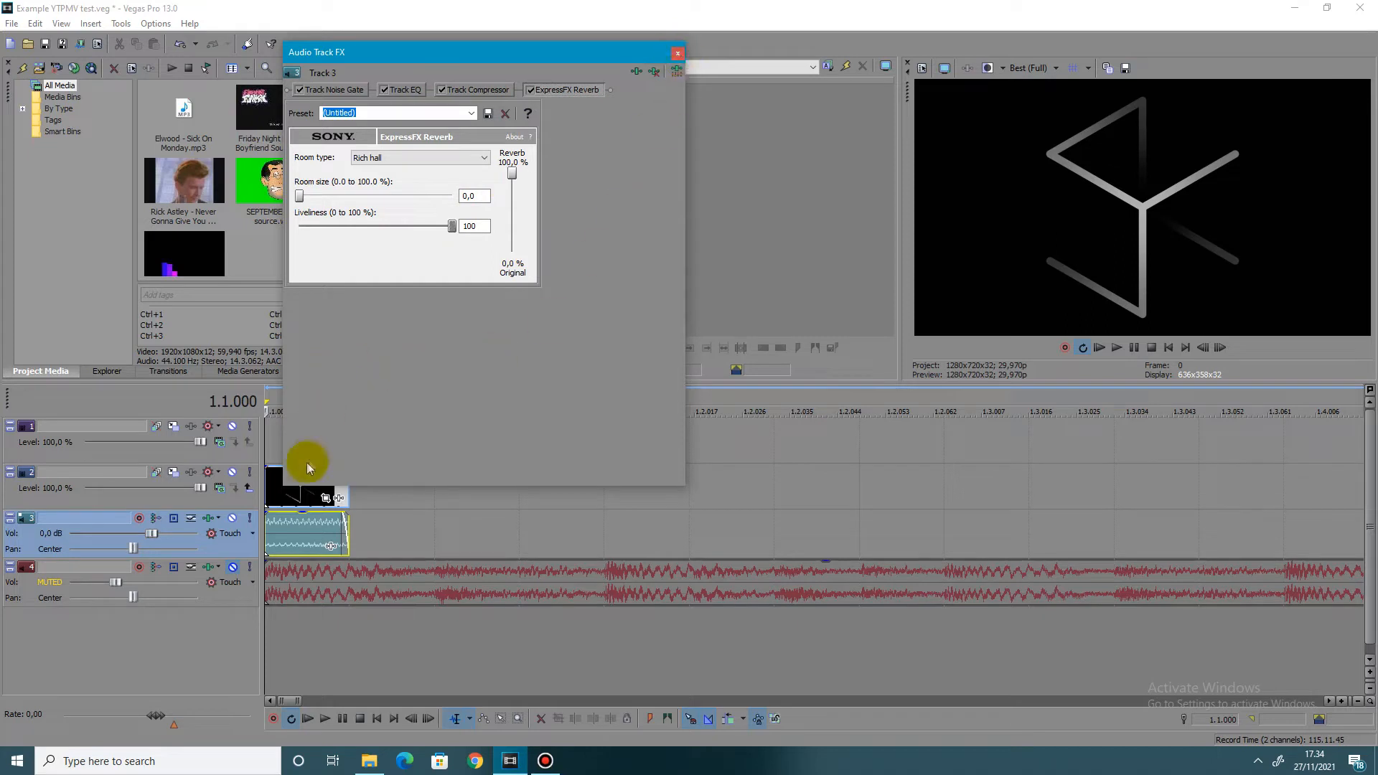
Play the clip repeatedly from the start to hear the stronger reverb, and close the audio track effects window
click(266, 478)
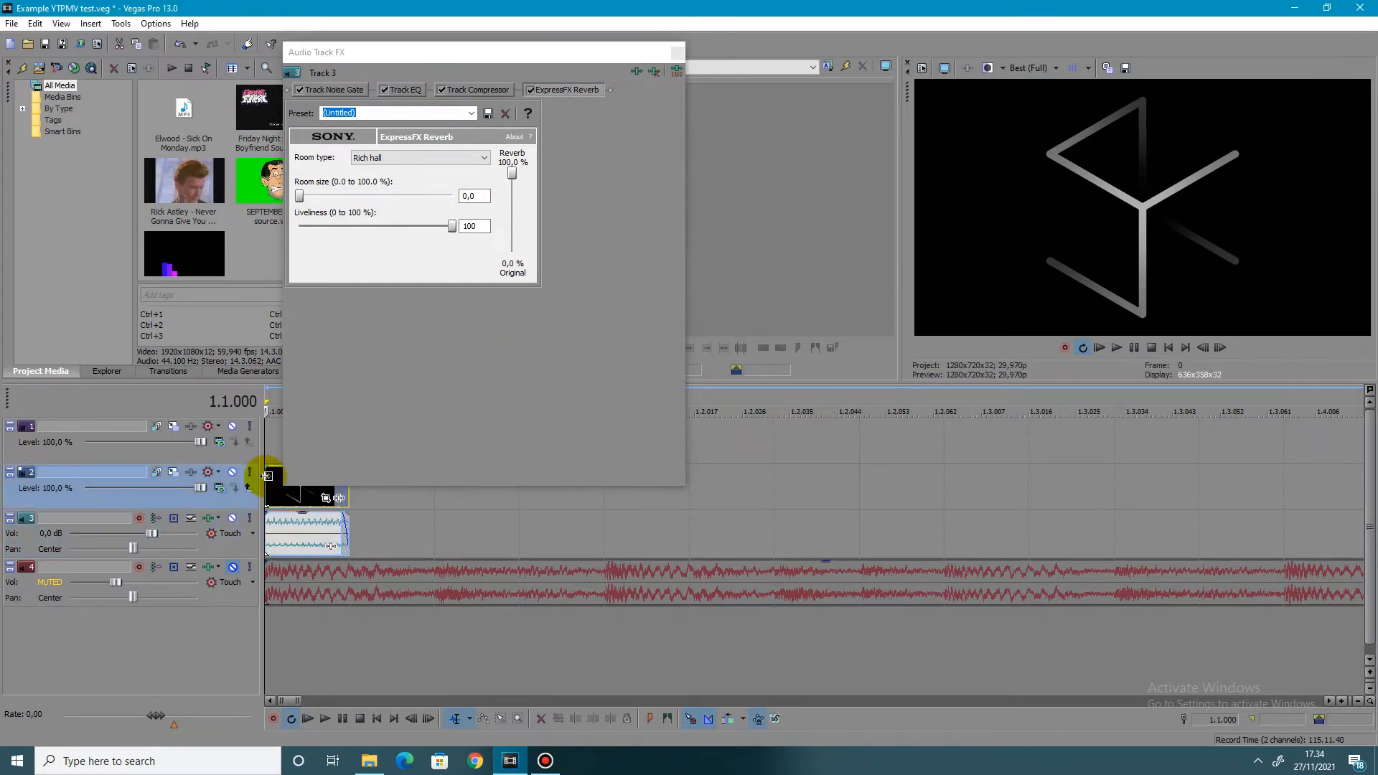
key(space)
key(space)
key(space)
key(space)
key(space)
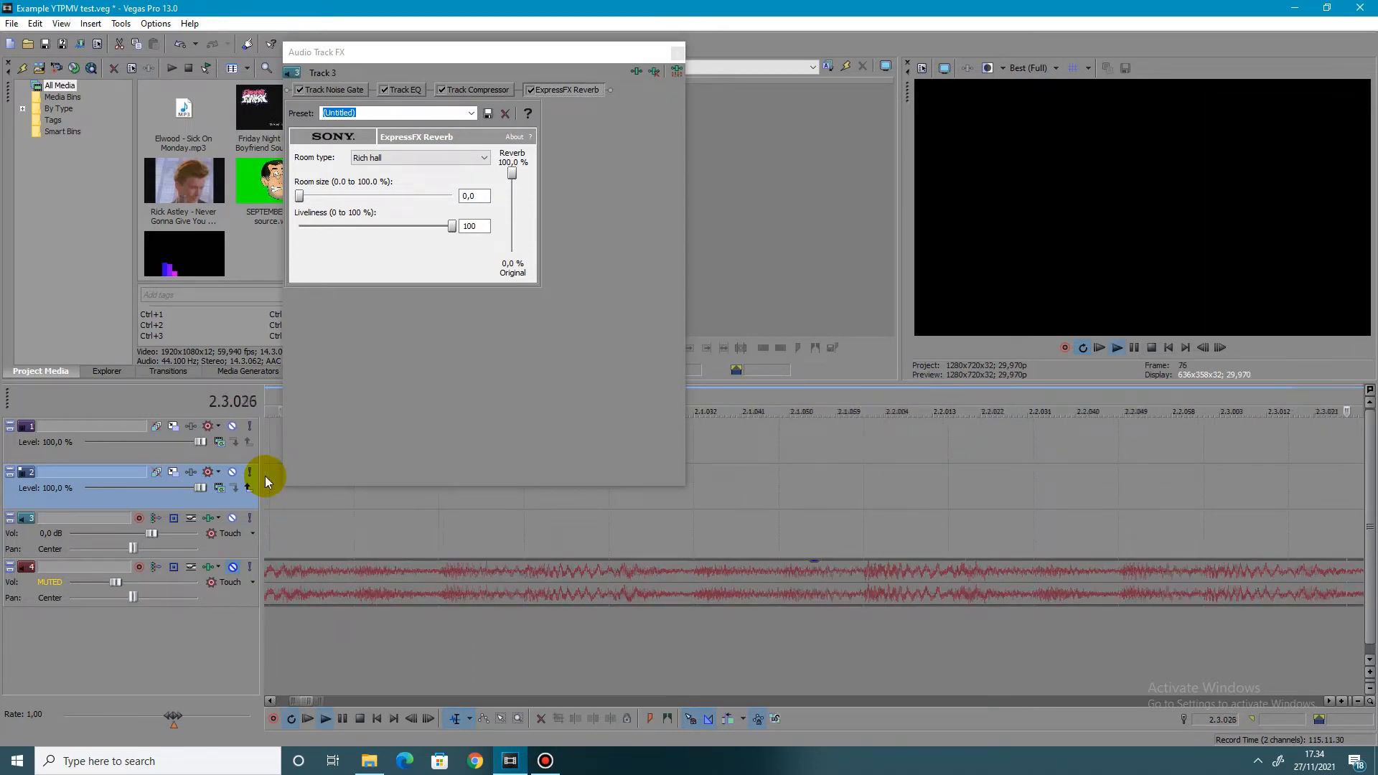
key(space)
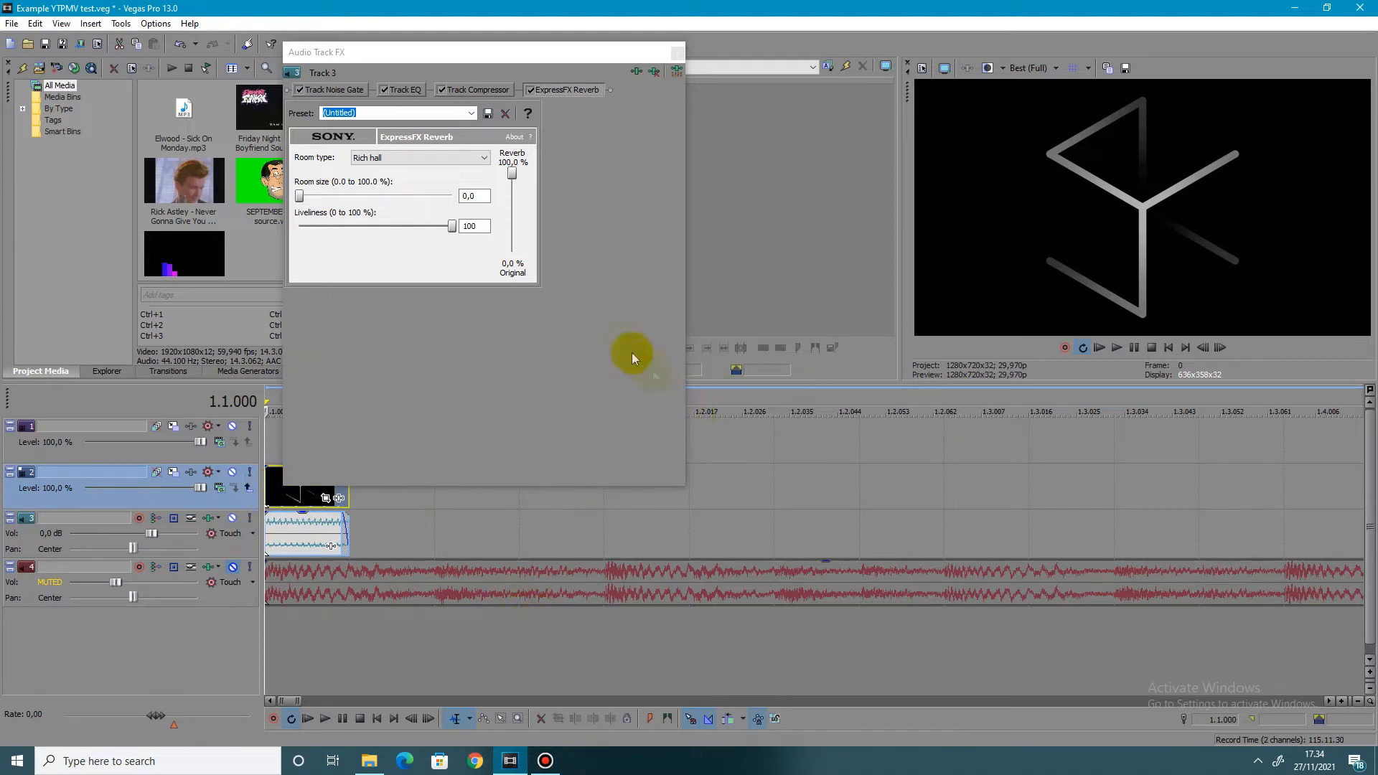
click(677, 52)
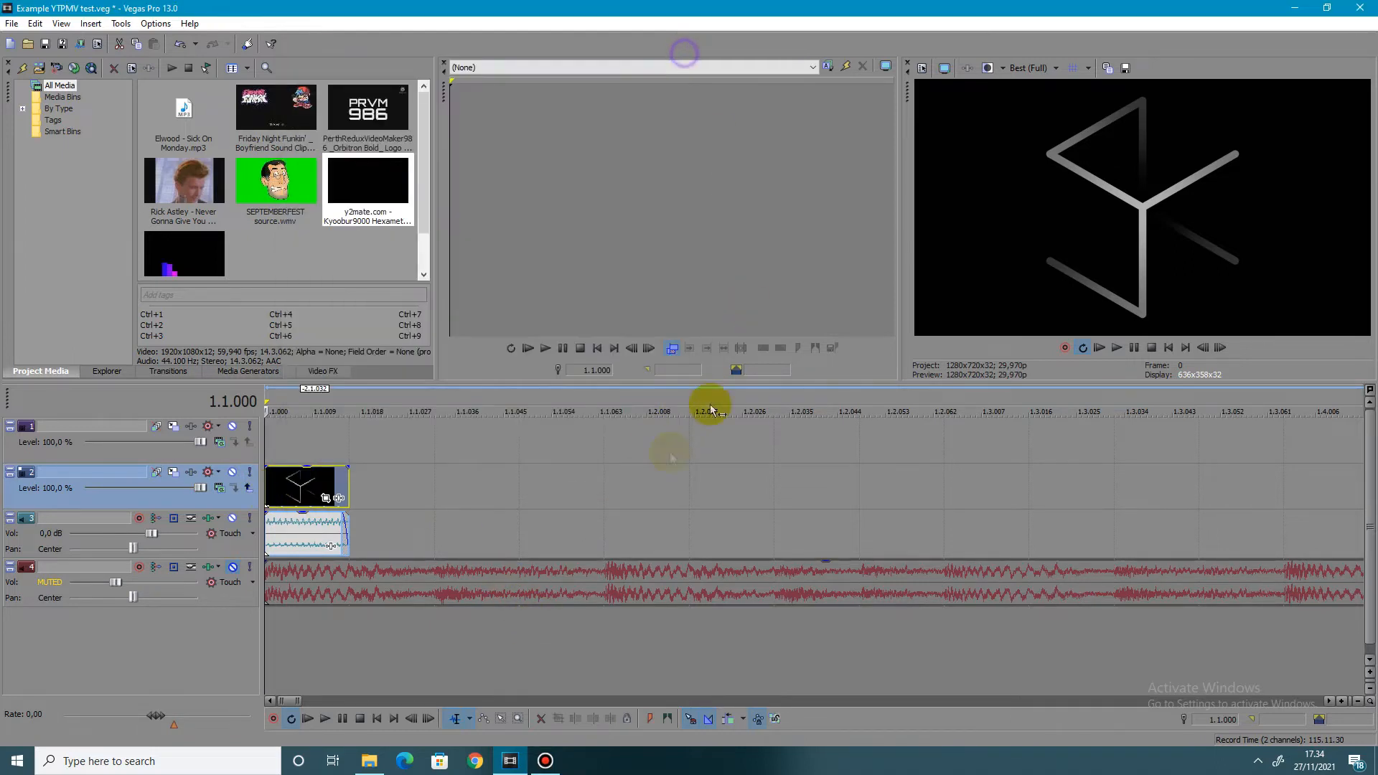
click(267, 435)
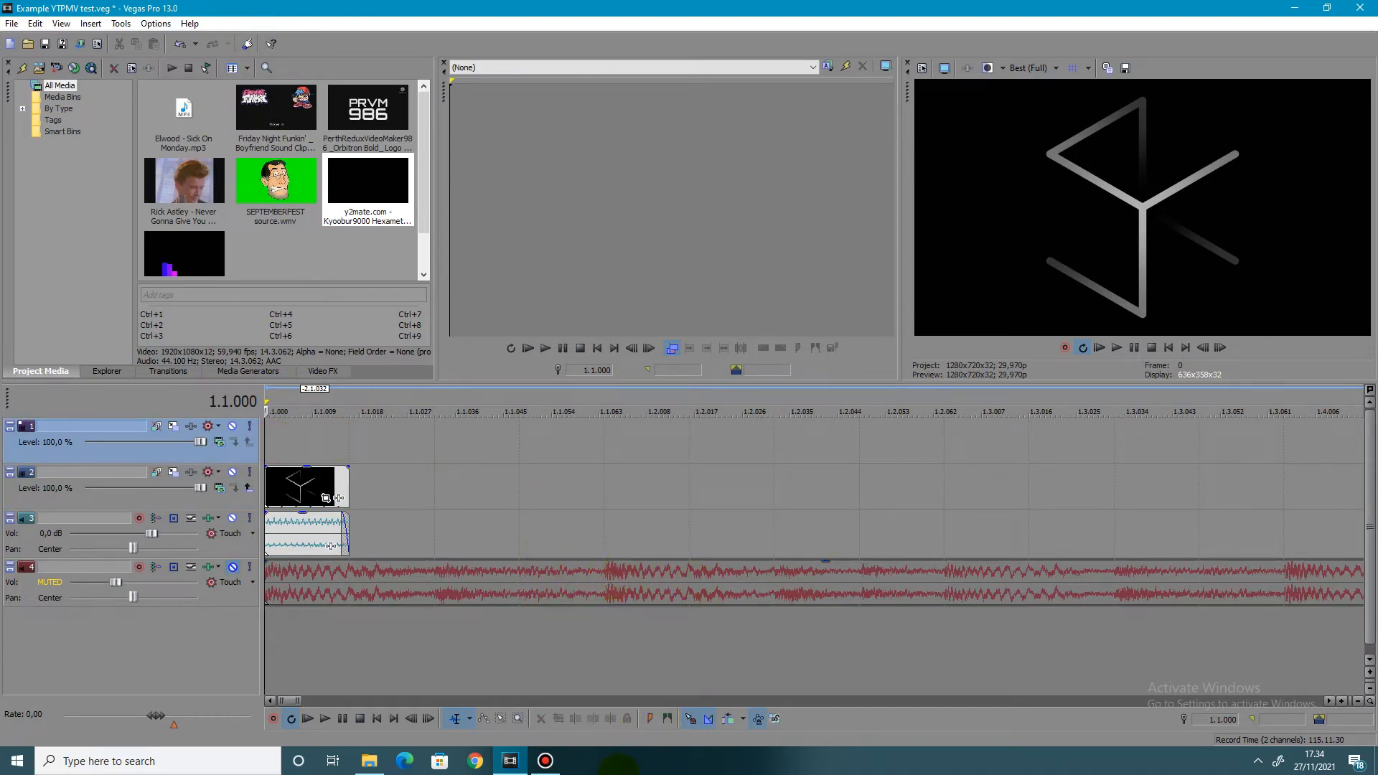
click(546, 761)
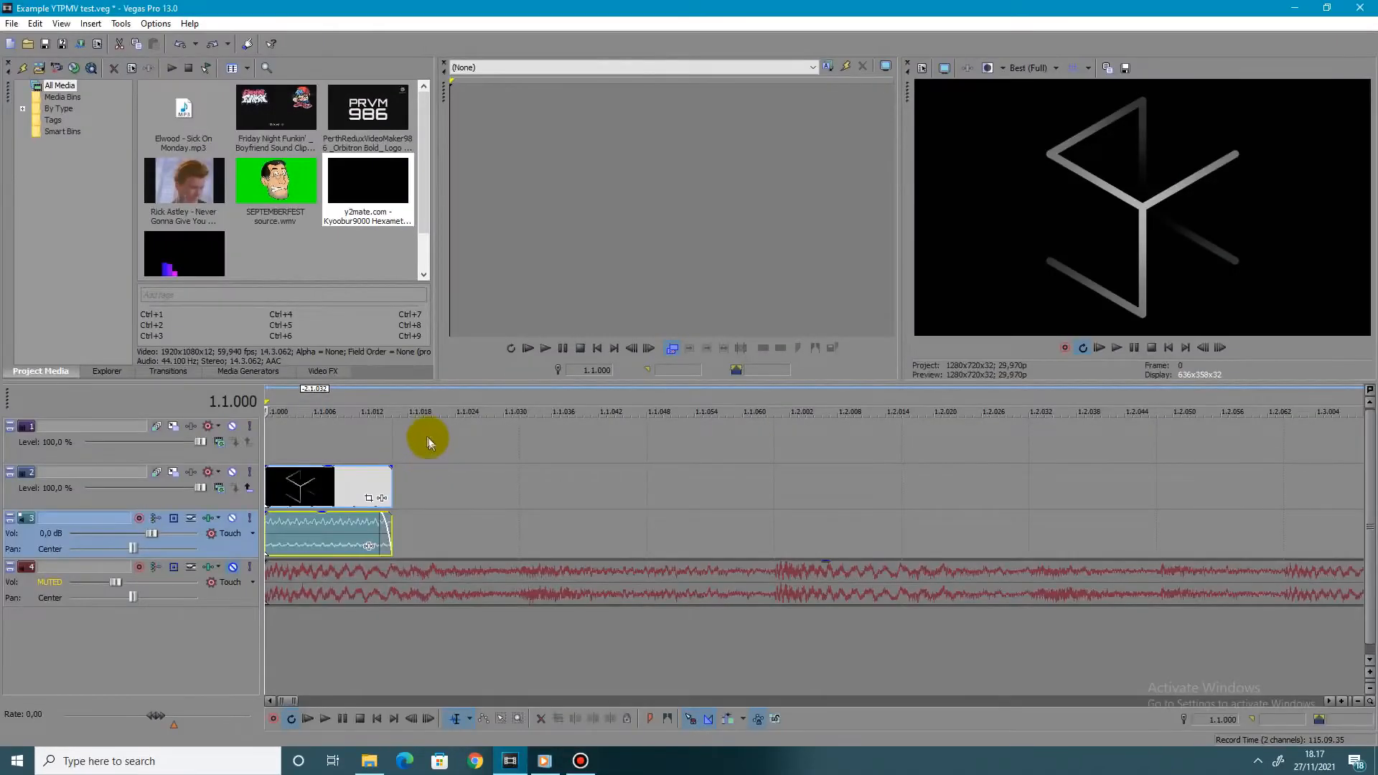
click(264, 439)
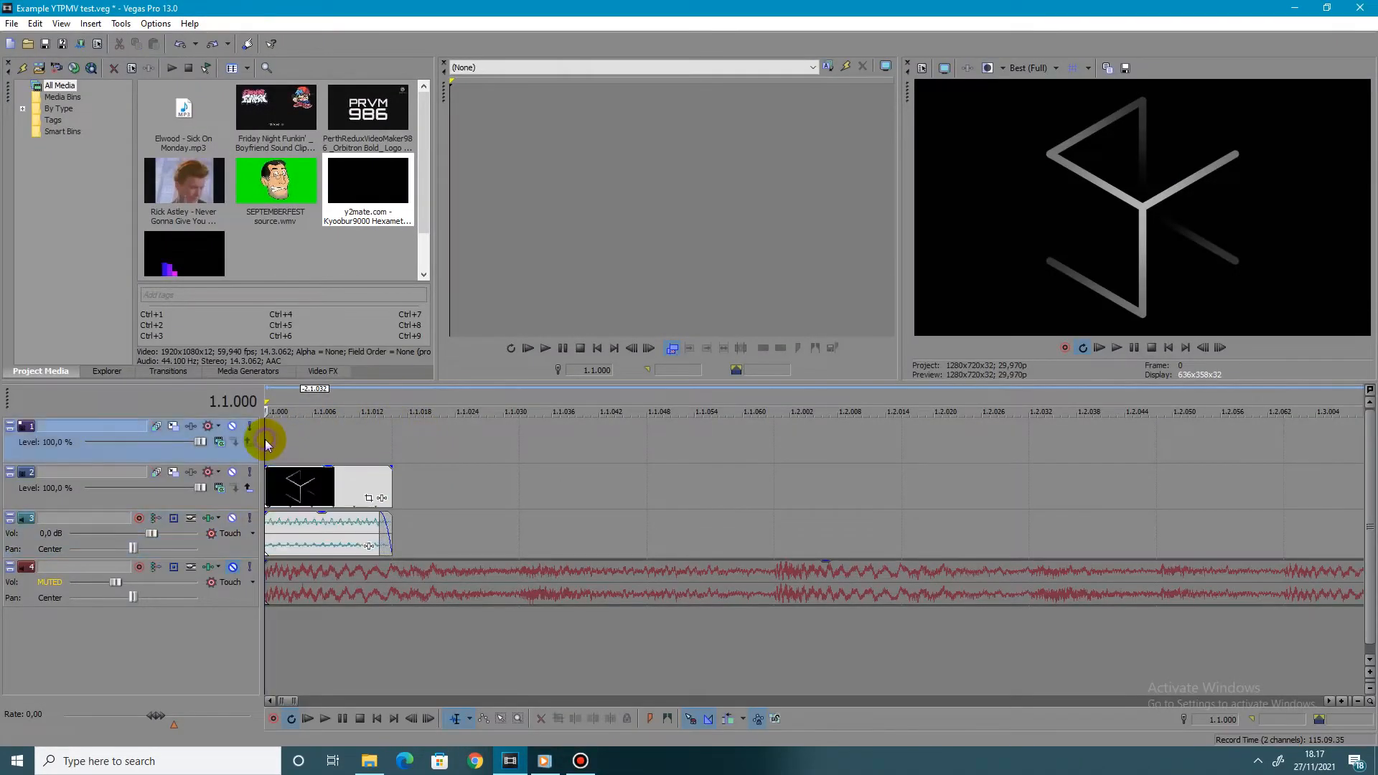
Select the clip's audio on track 3 and play it repeatedly from 1.1.000 to compare different pitch shifts
click(263, 533)
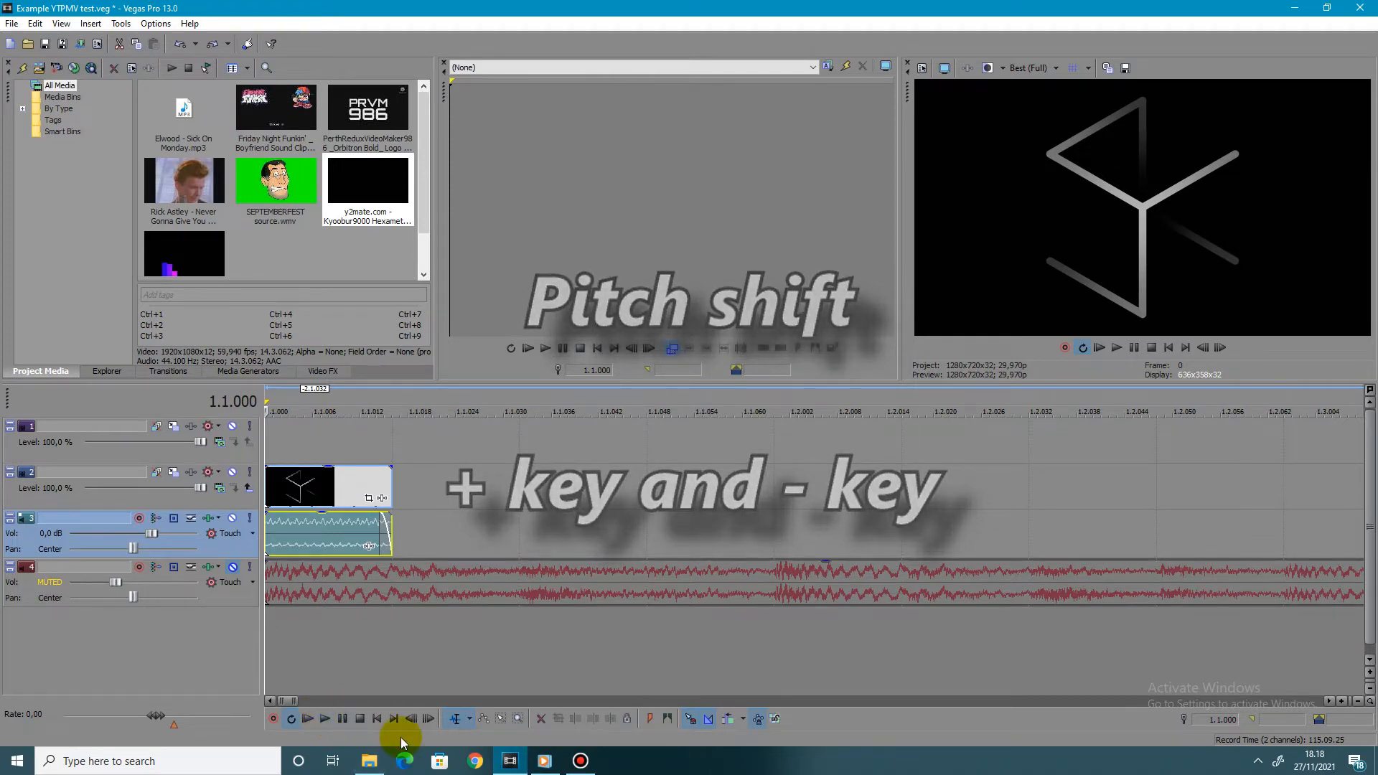
click(329, 719)
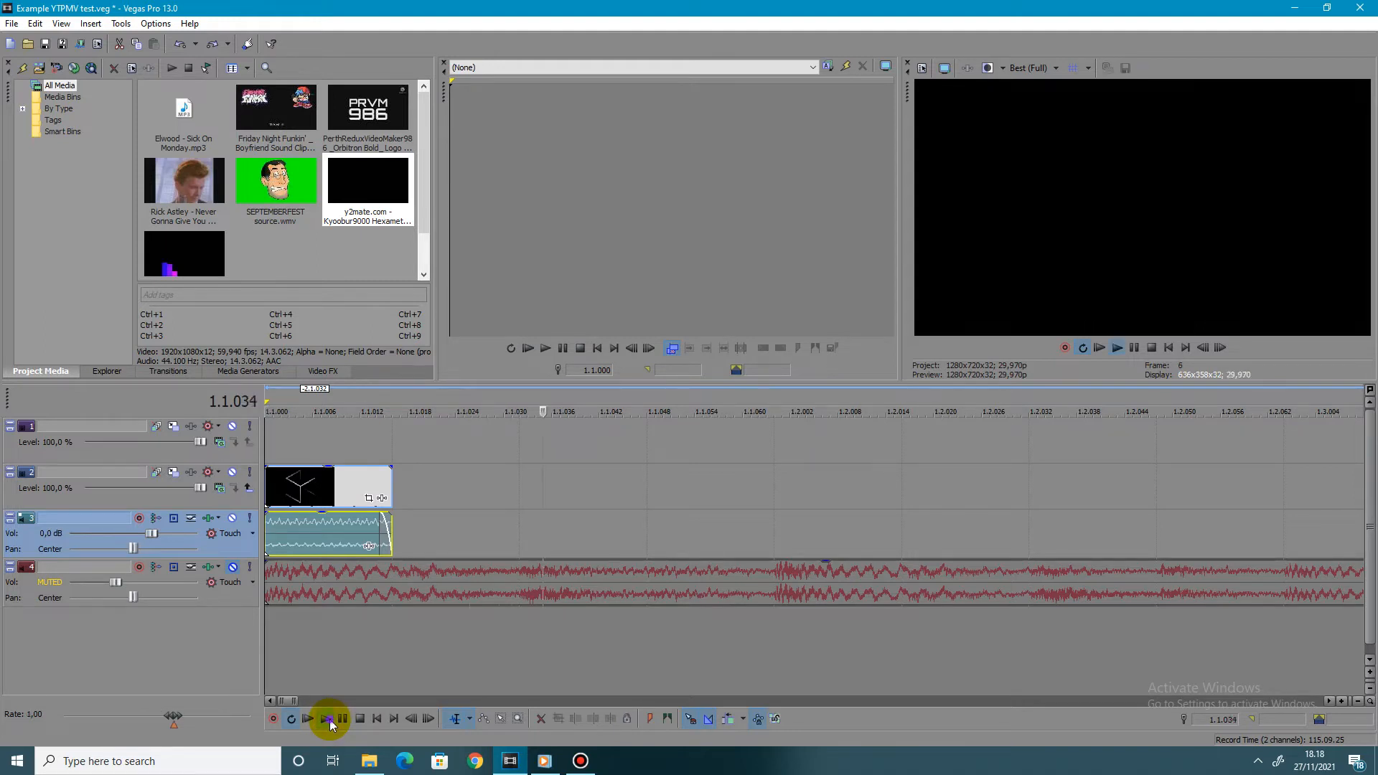
click(360, 719)
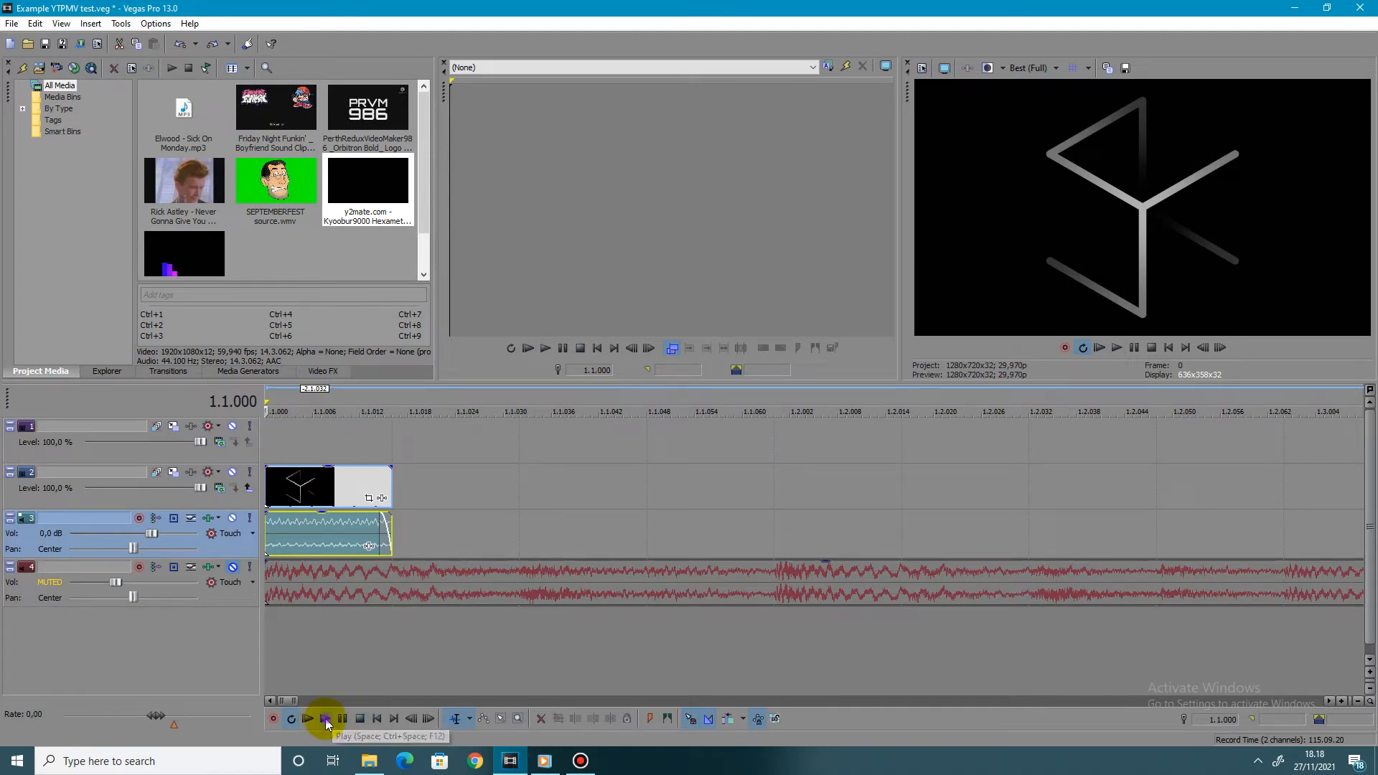
click(326, 720)
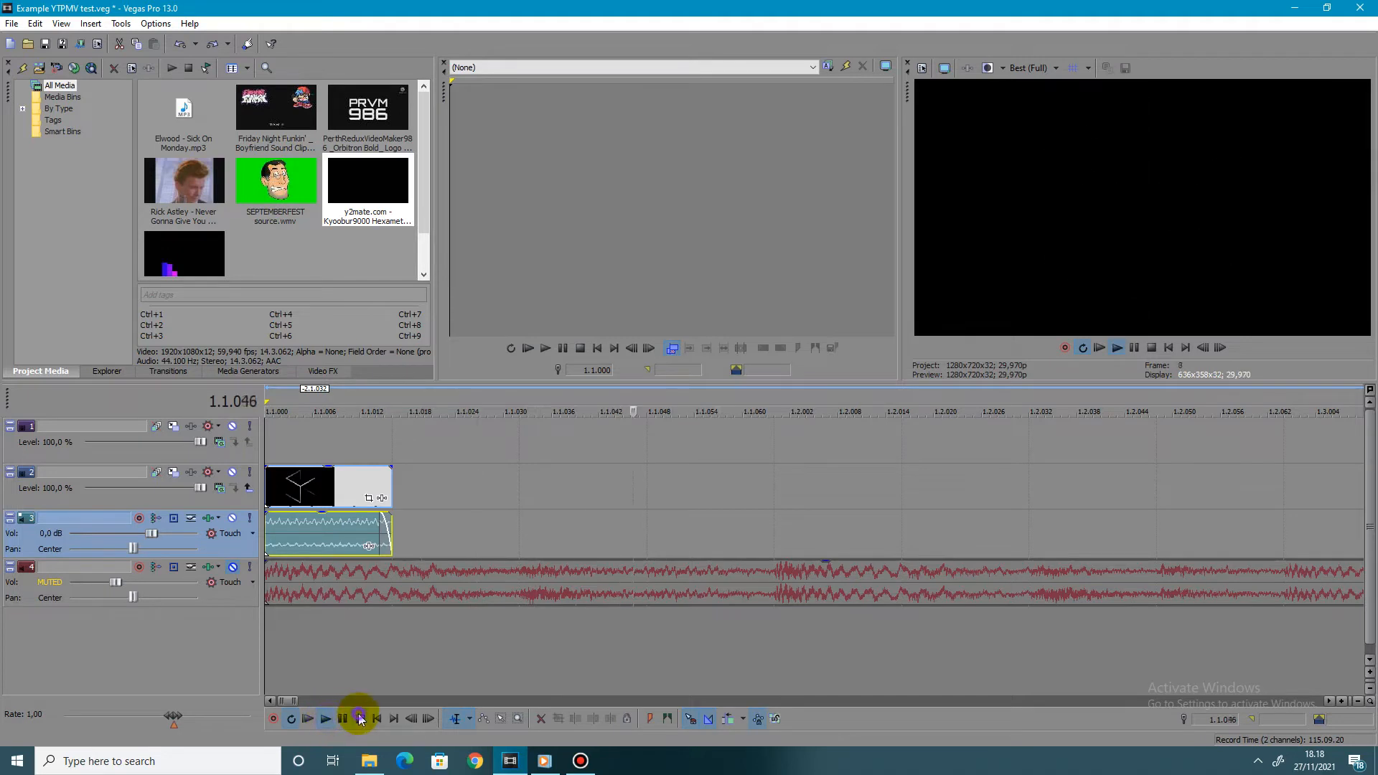
click(359, 719)
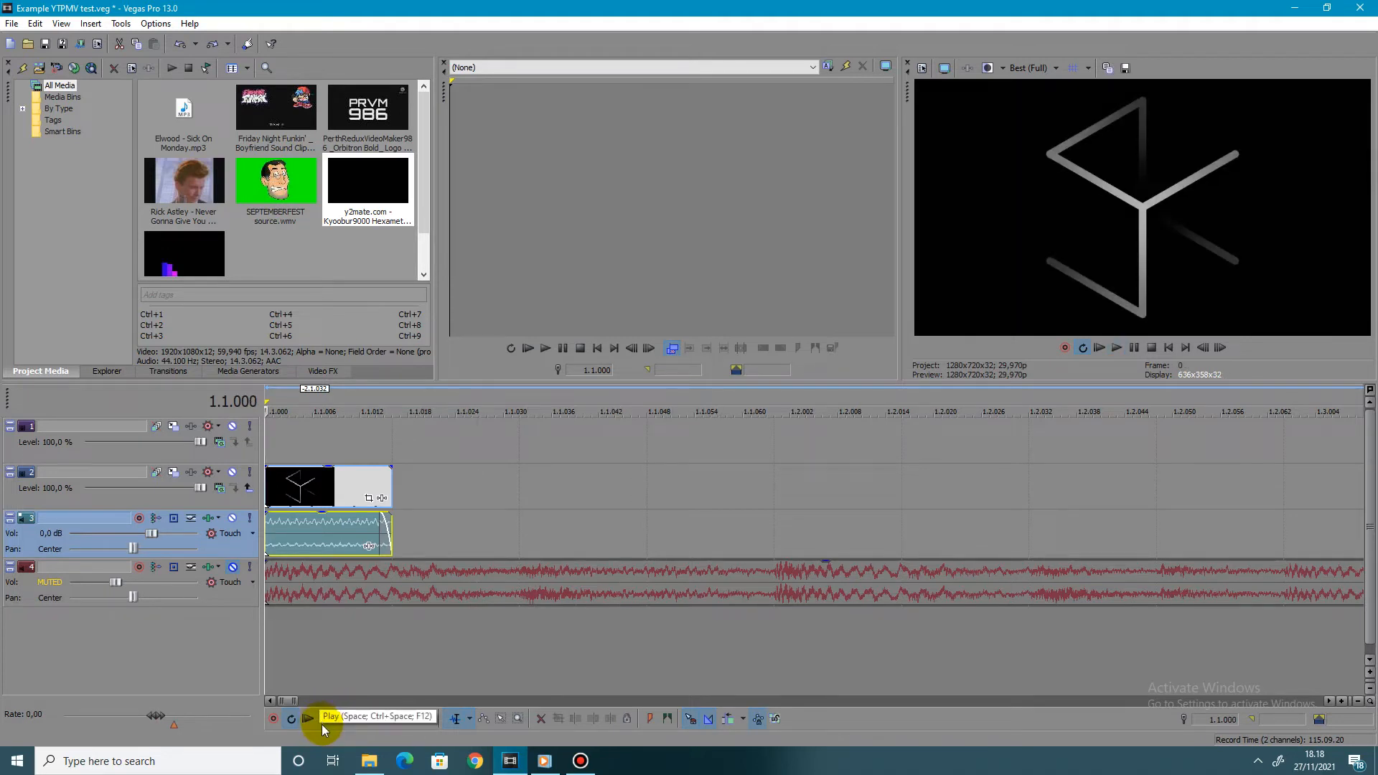
click(322, 725)
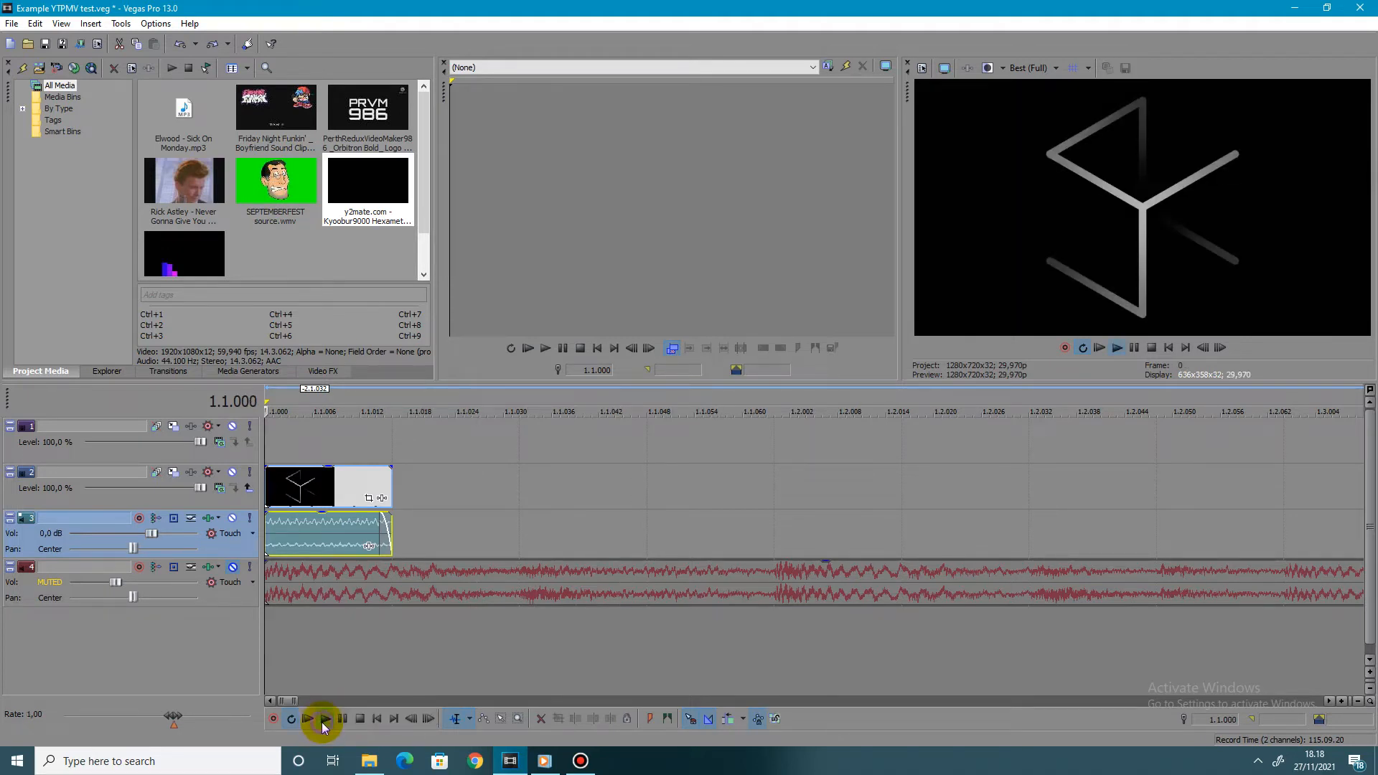
click(322, 722)
click(323, 722)
click(357, 722)
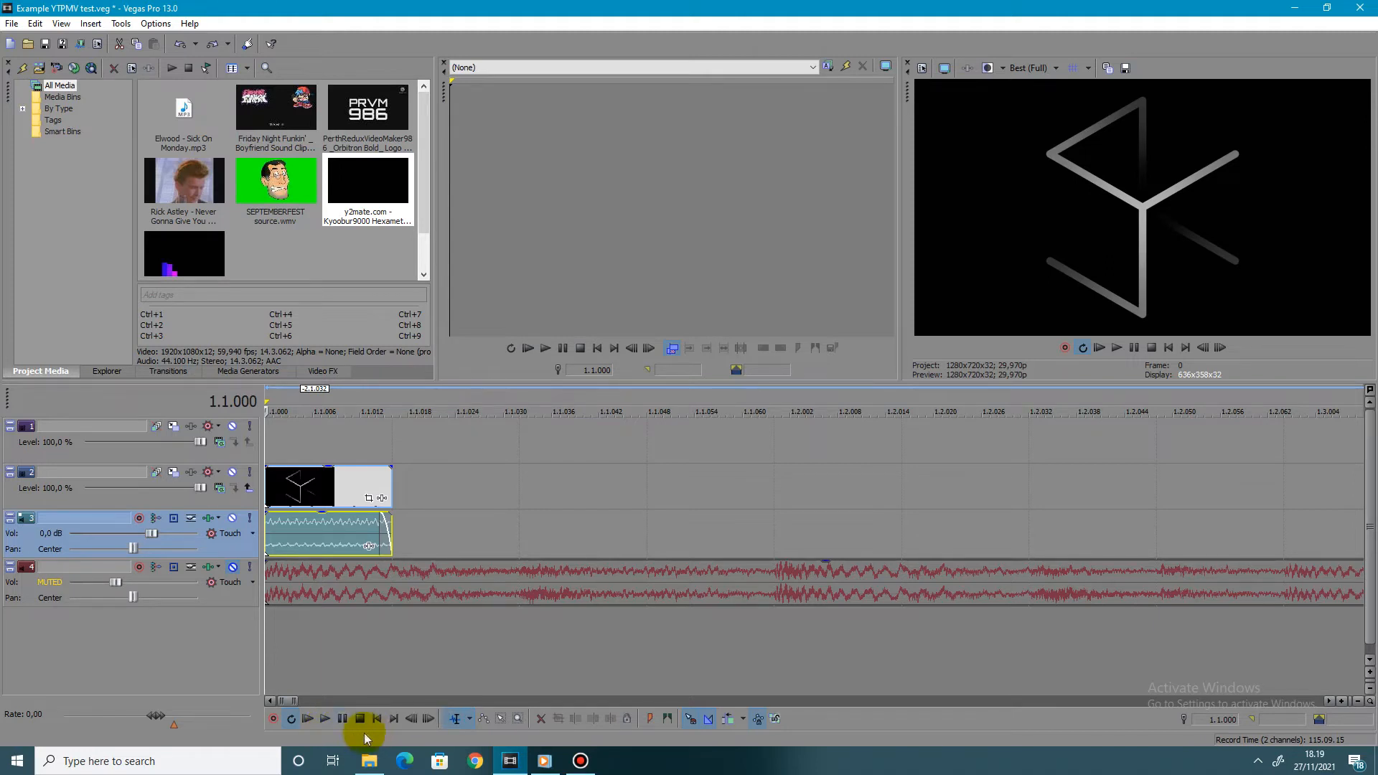
click(323, 723)
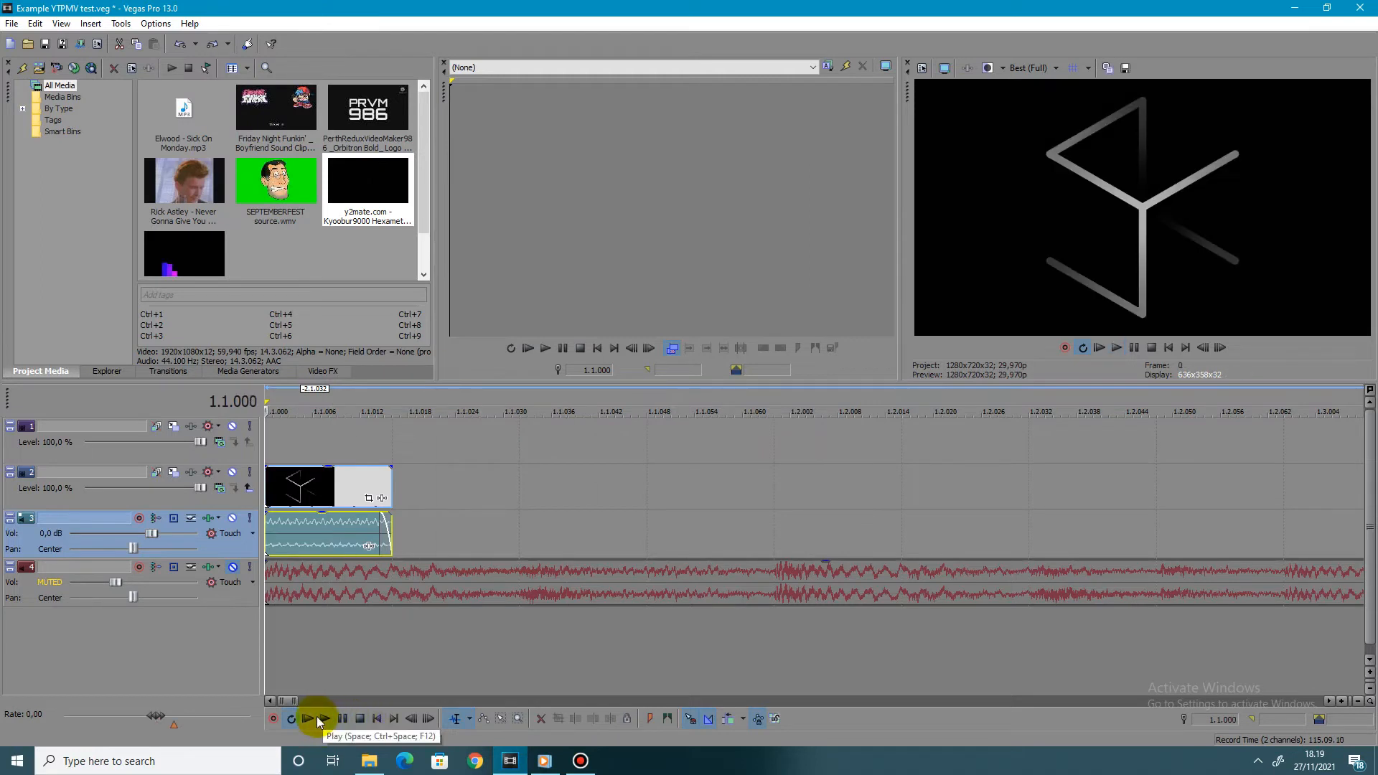
click(321, 721)
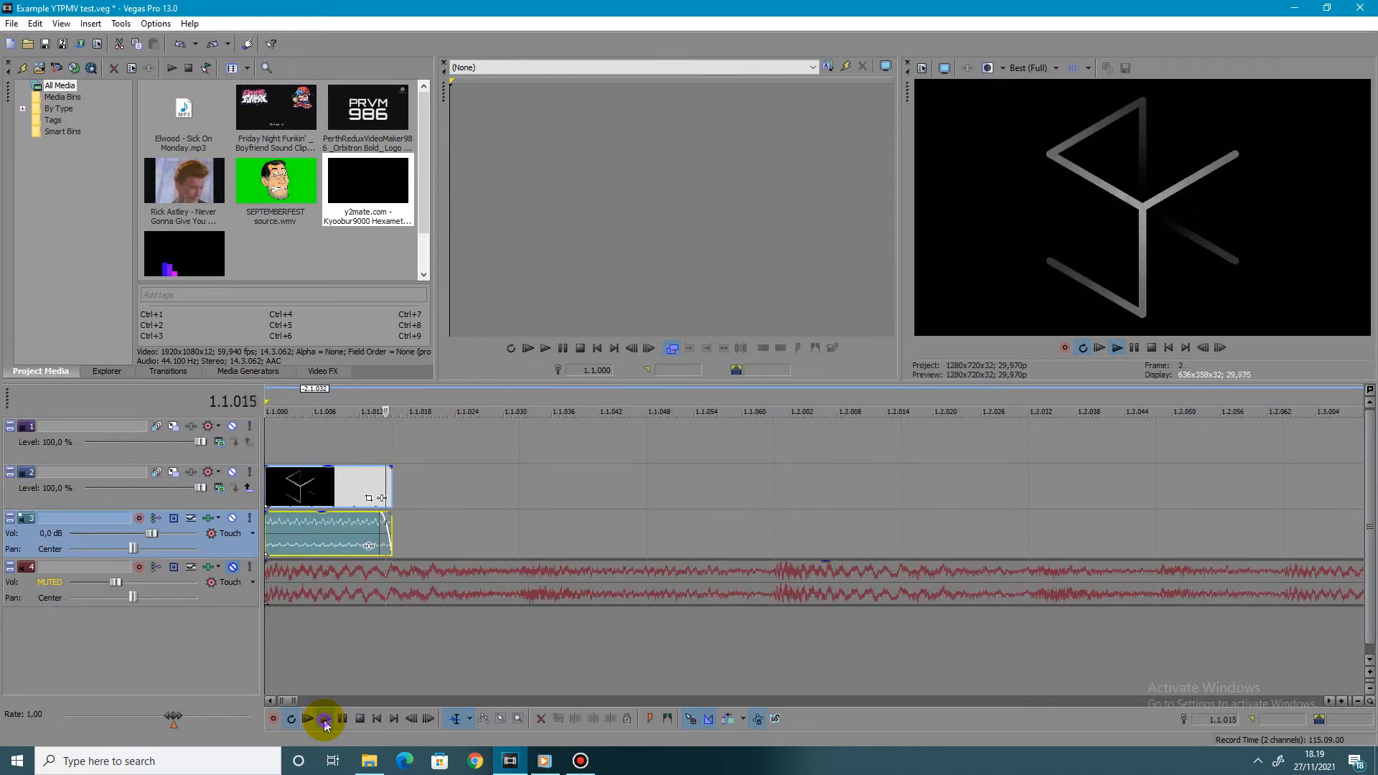
click(323, 724)
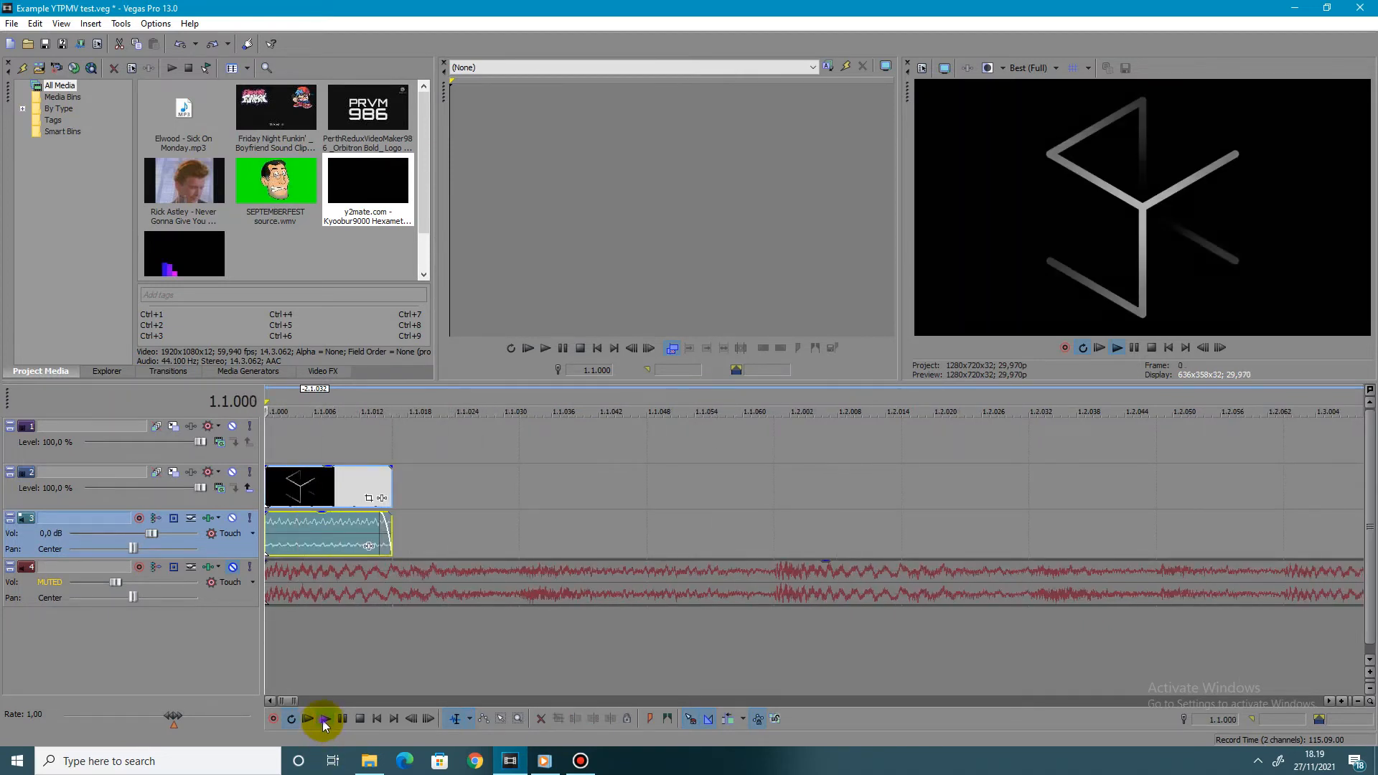
click(359, 718)
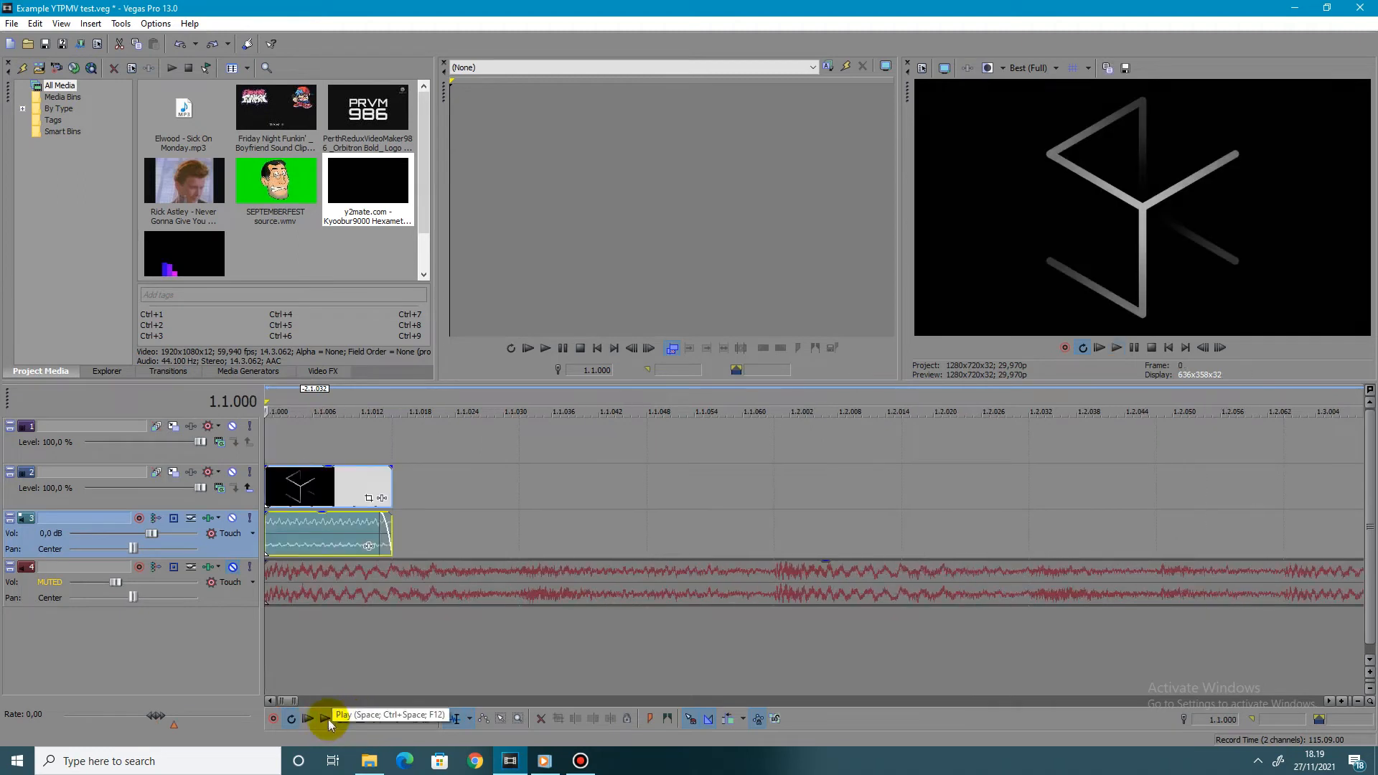
click(325, 720)
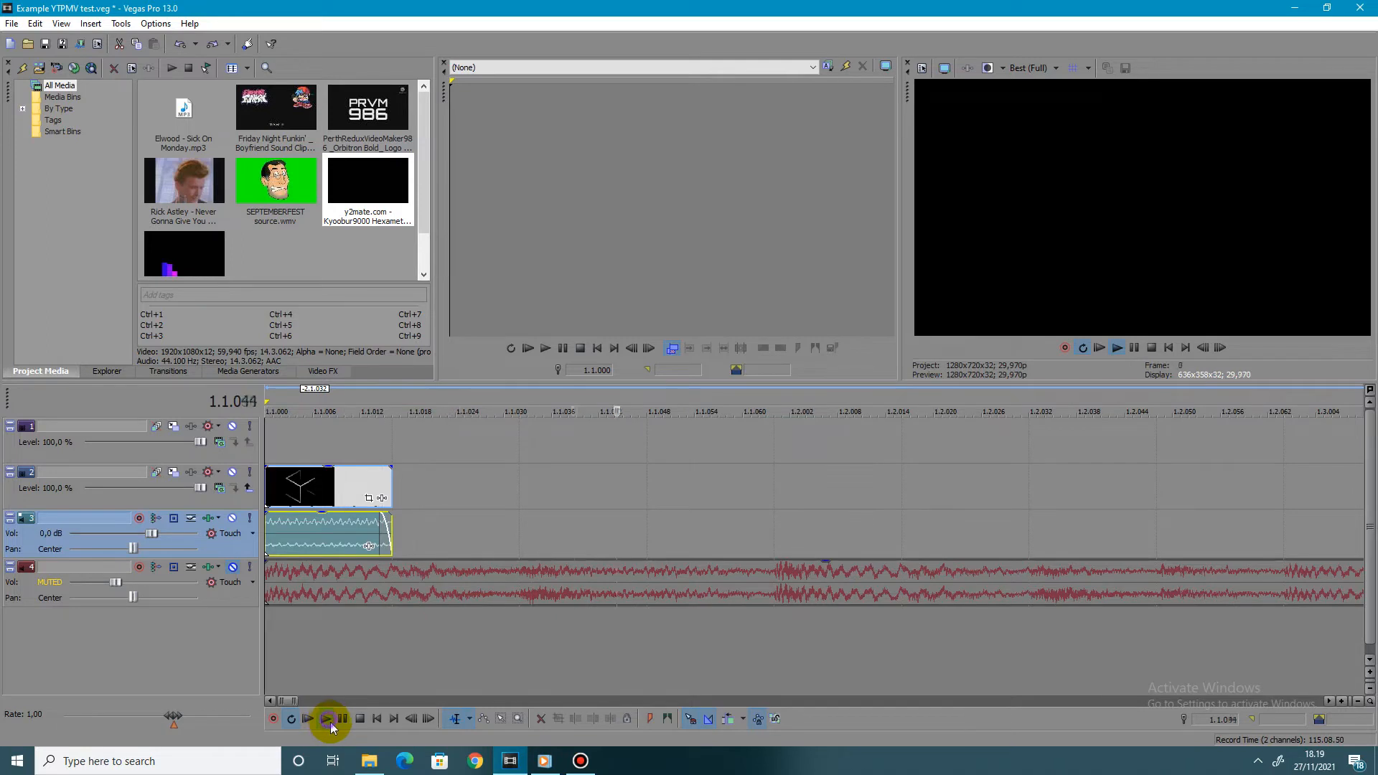
click(359, 720)
Open the properties of the track 3 audio event and review the time stretch / pitch shift methods and stretch attributes
right_click(325, 544)
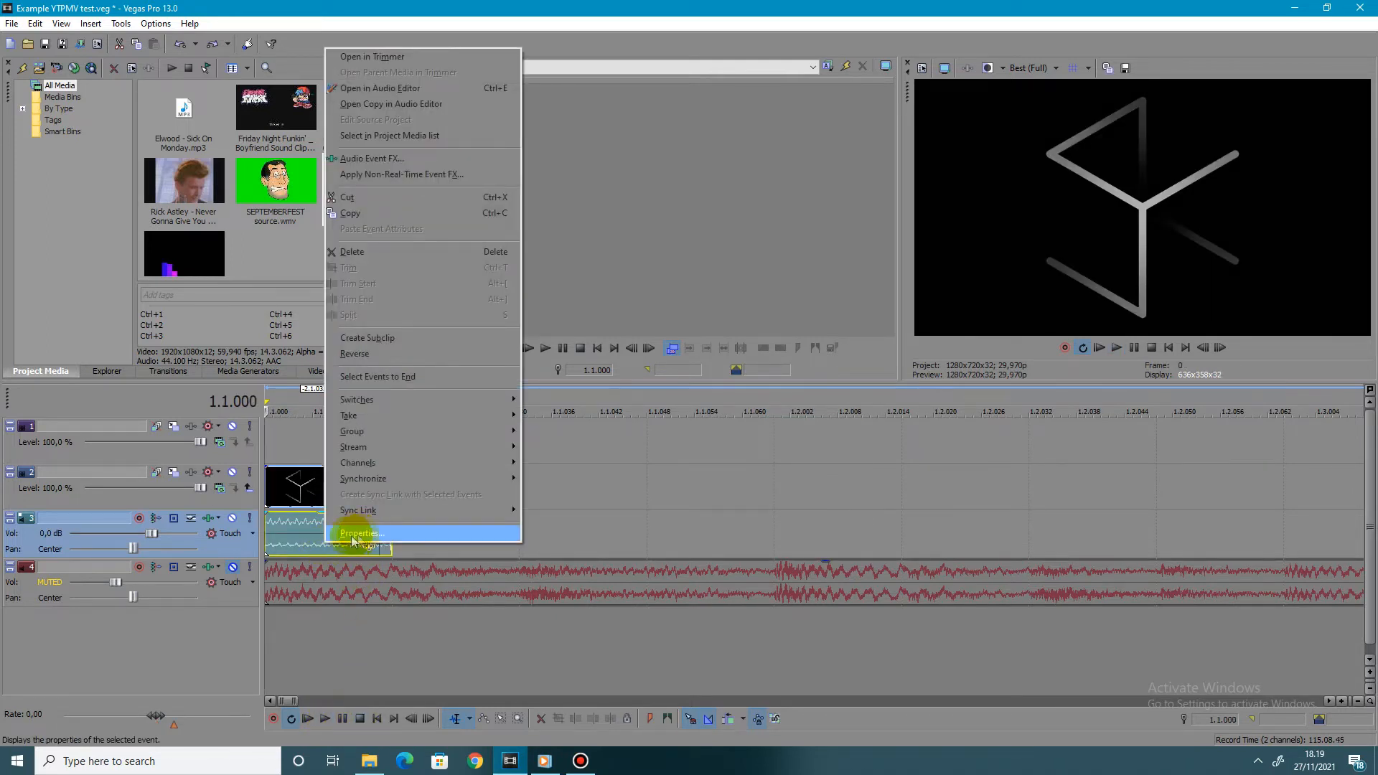
click(286, 526)
right_click(287, 527)
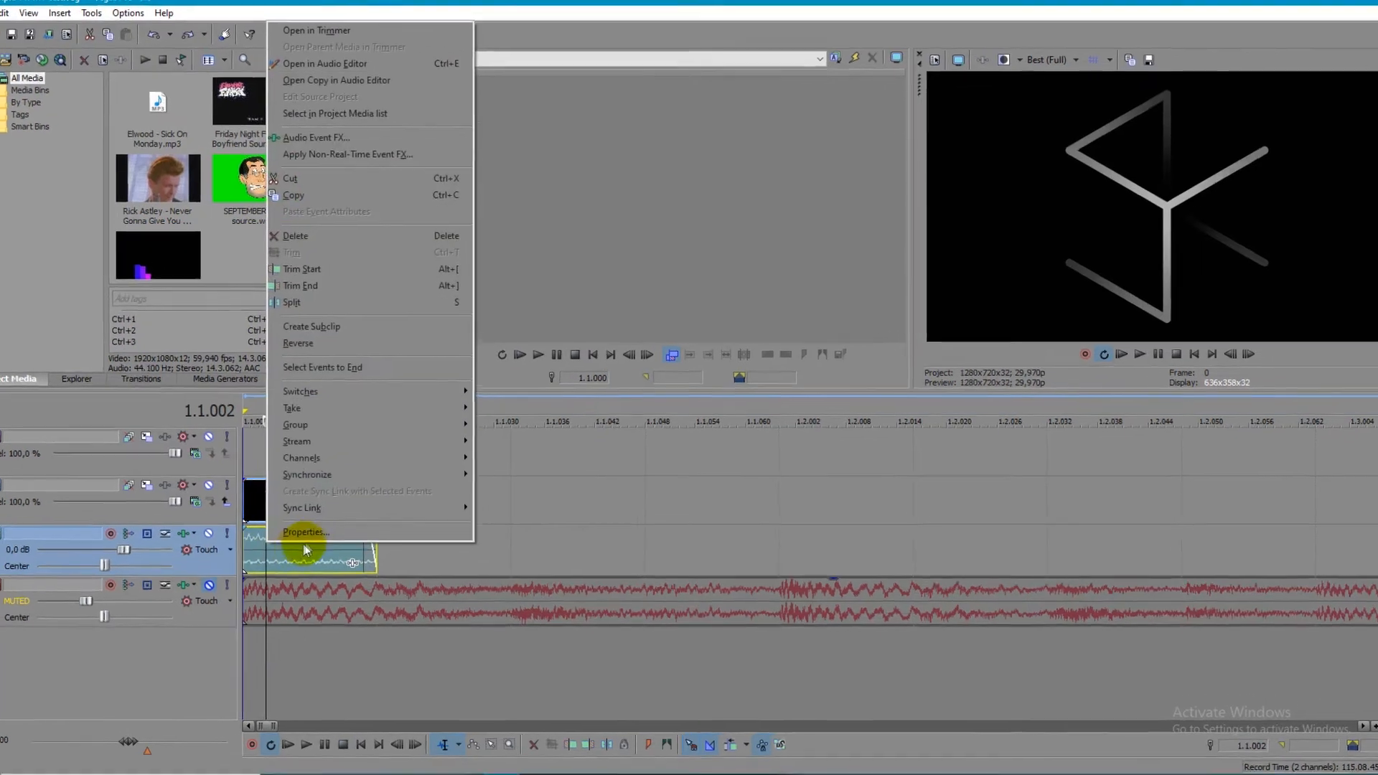
click(323, 517)
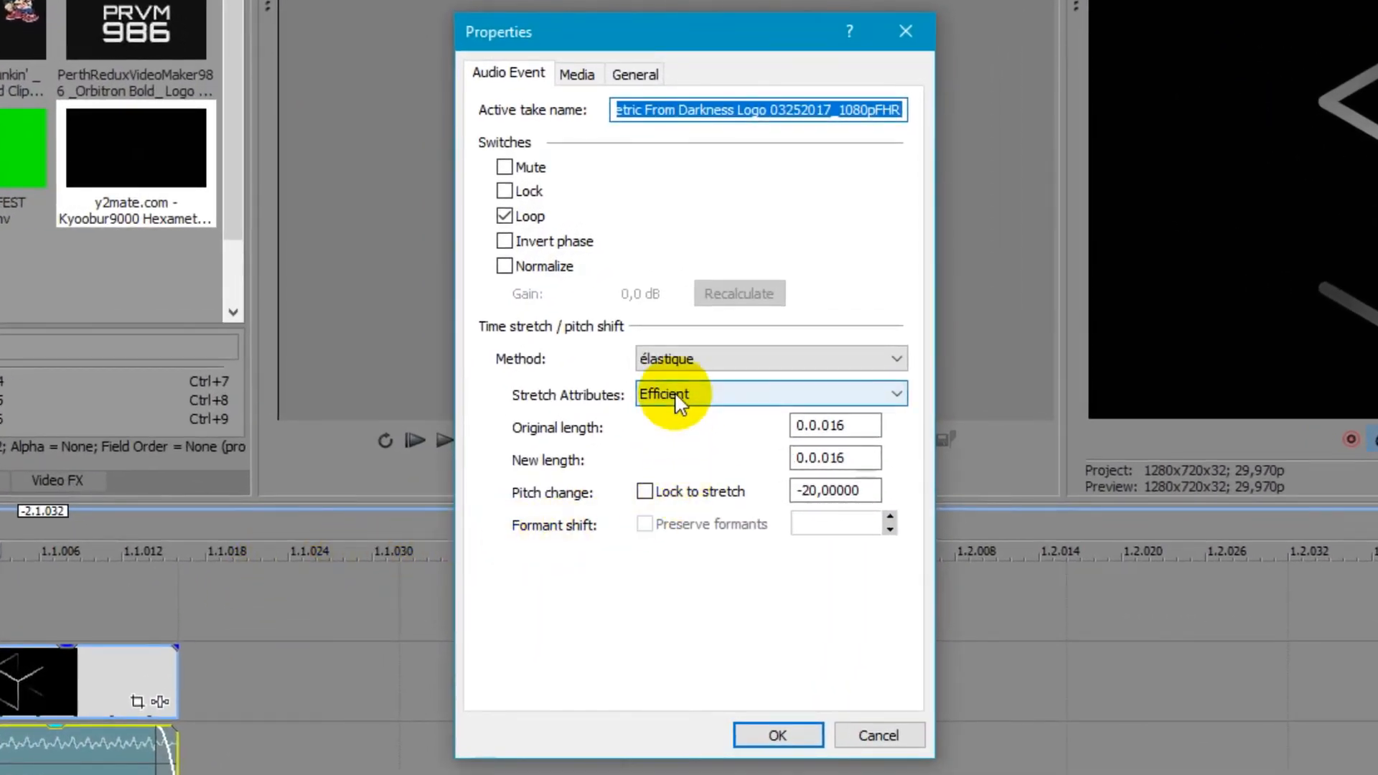
click(674, 395)
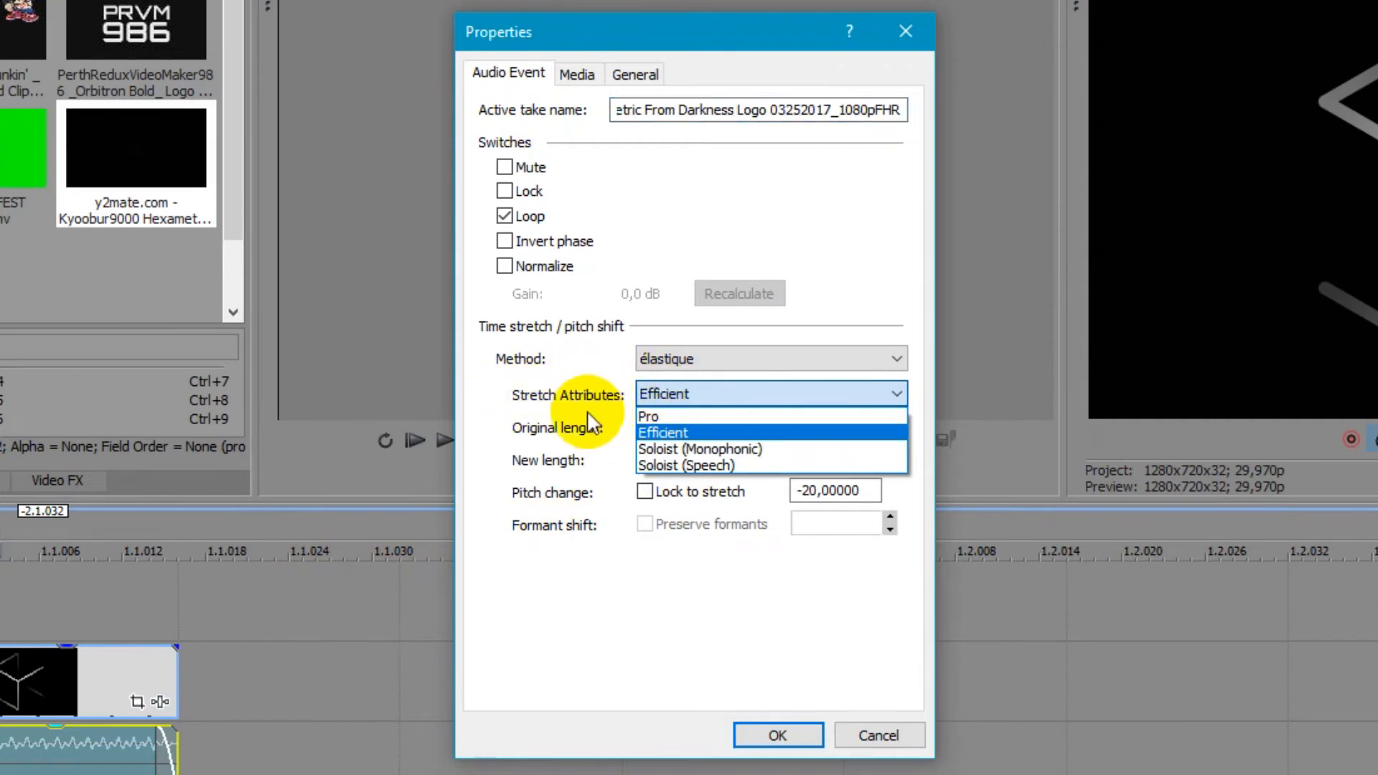
click(623, 441)
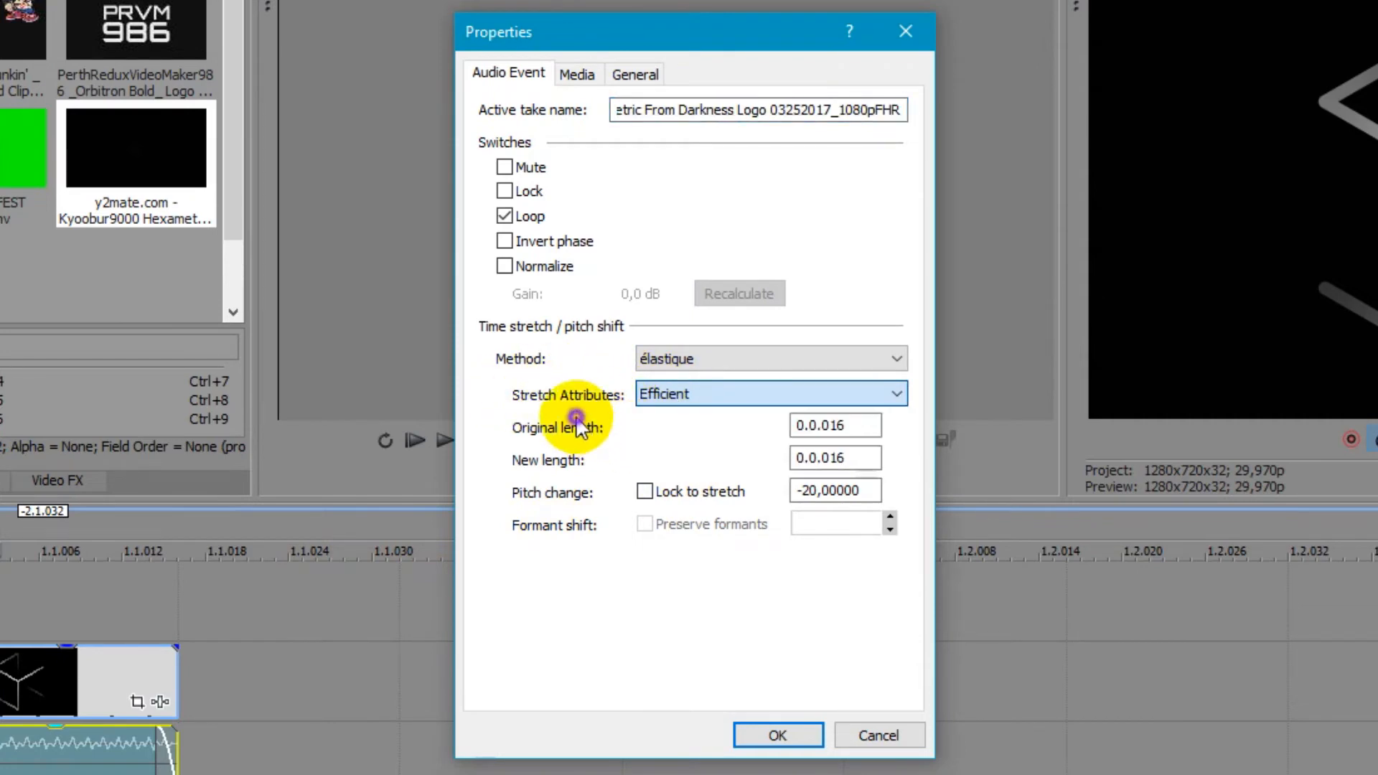
click(640, 358)
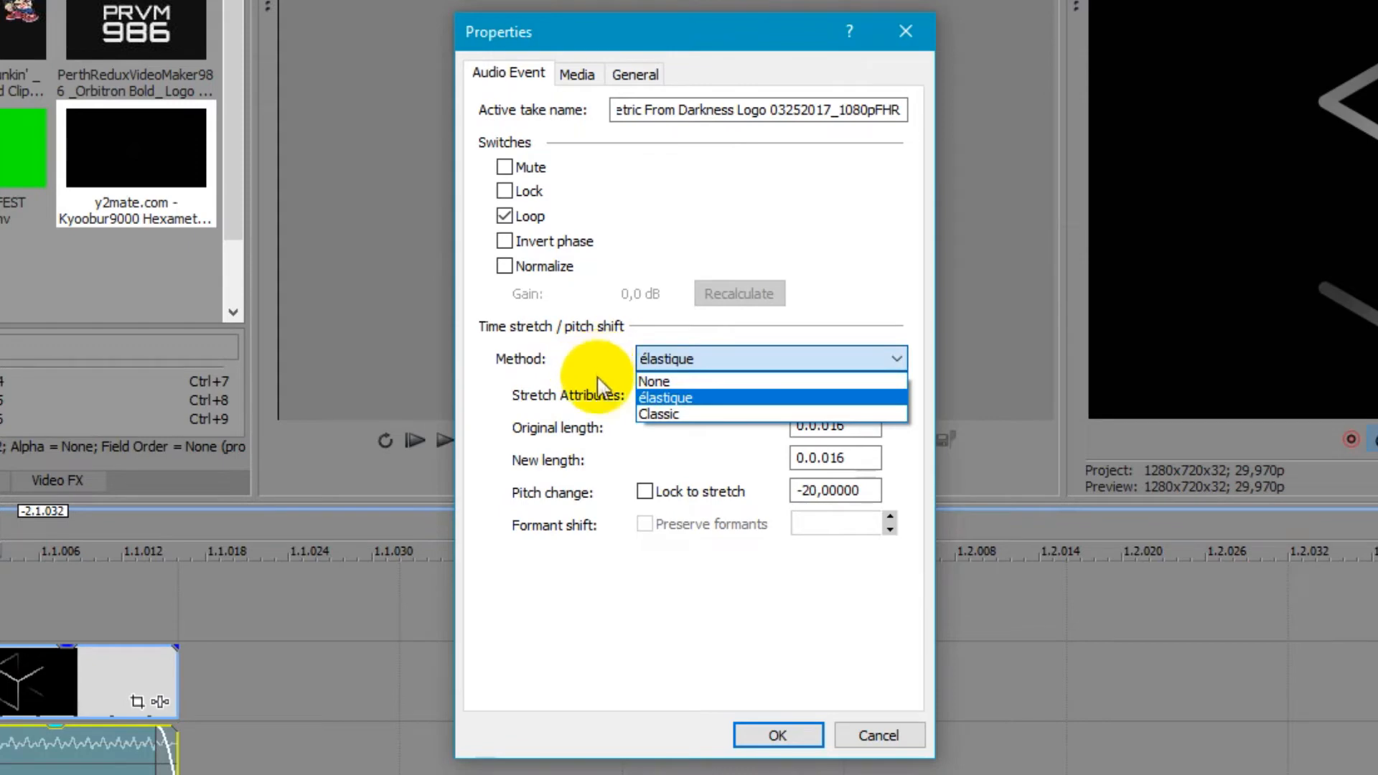
click(531, 377)
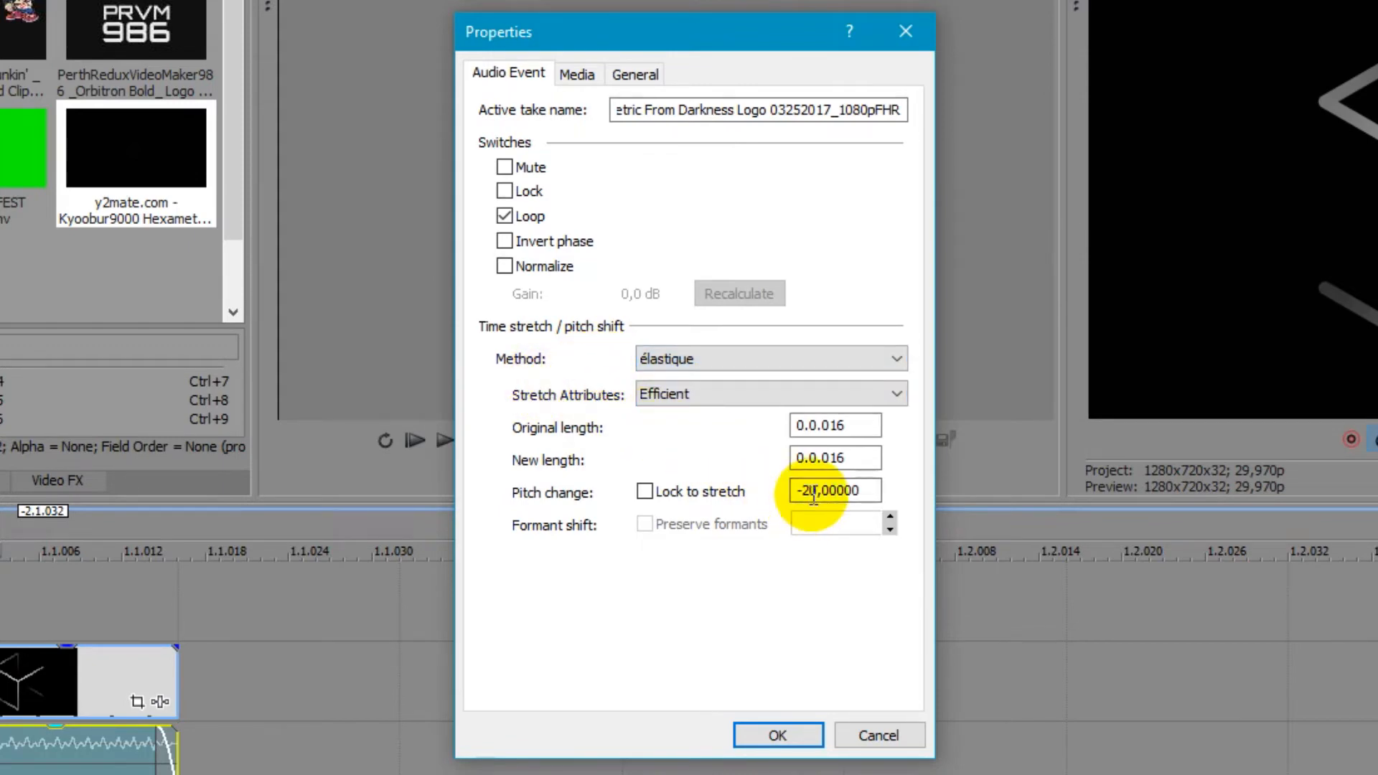
Set the audio event's pitch change to 0 and apply the properties
drag(813, 495, 797, 494)
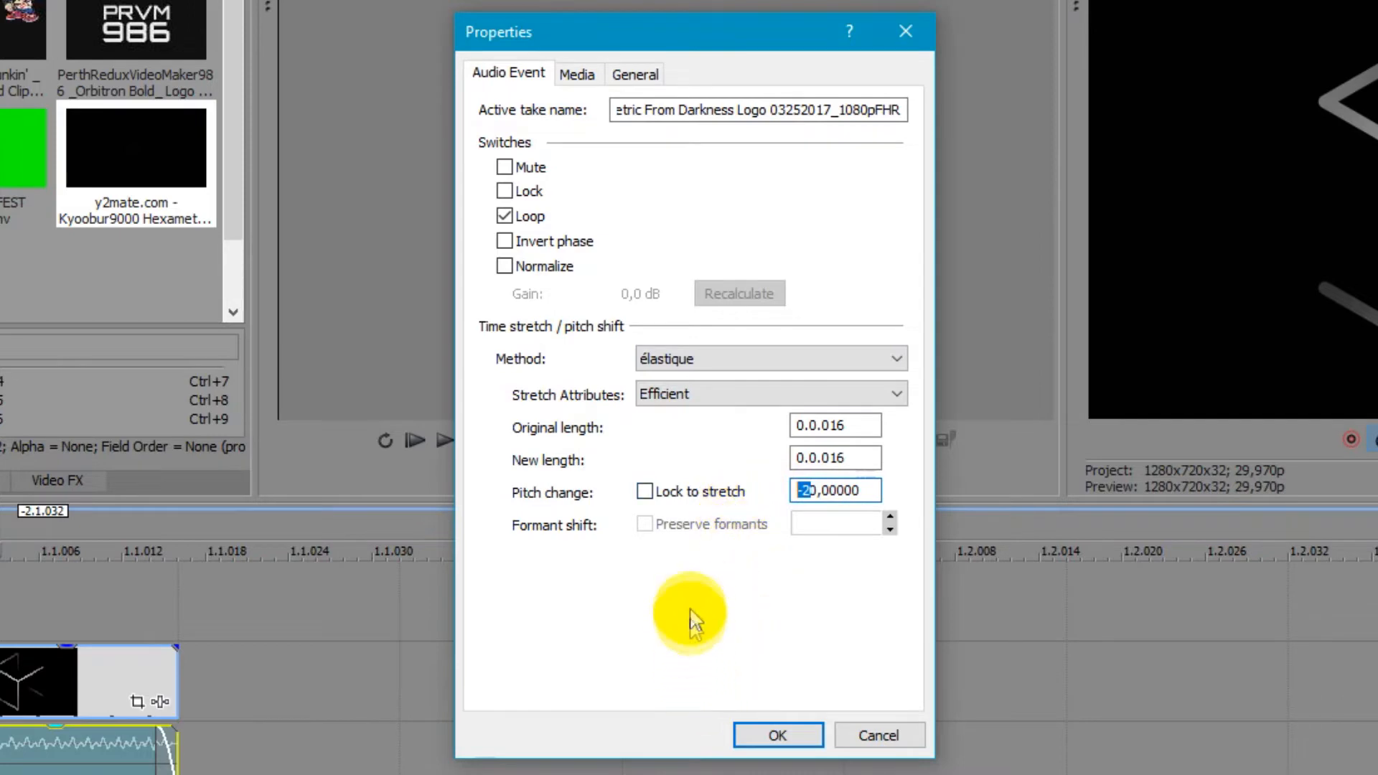
key(BackSpace)
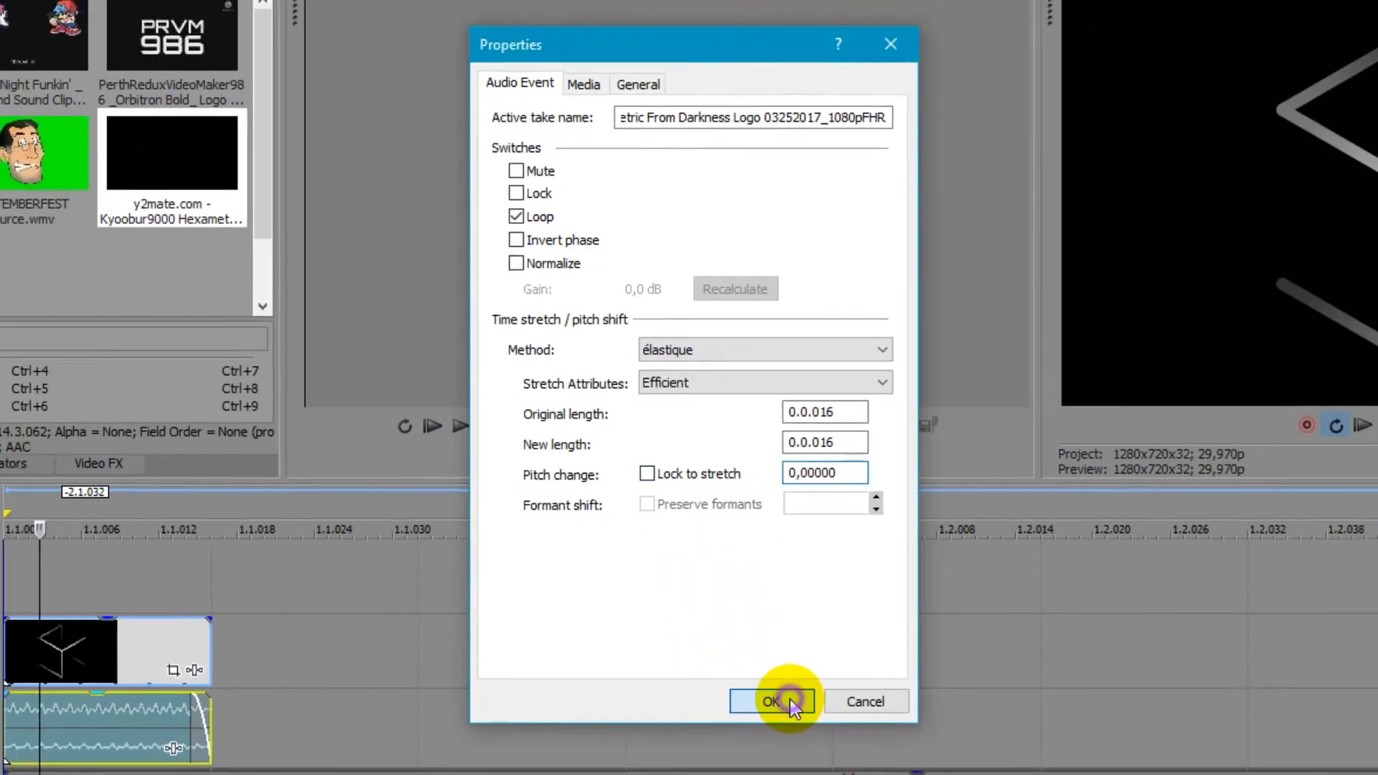
click(777, 736)
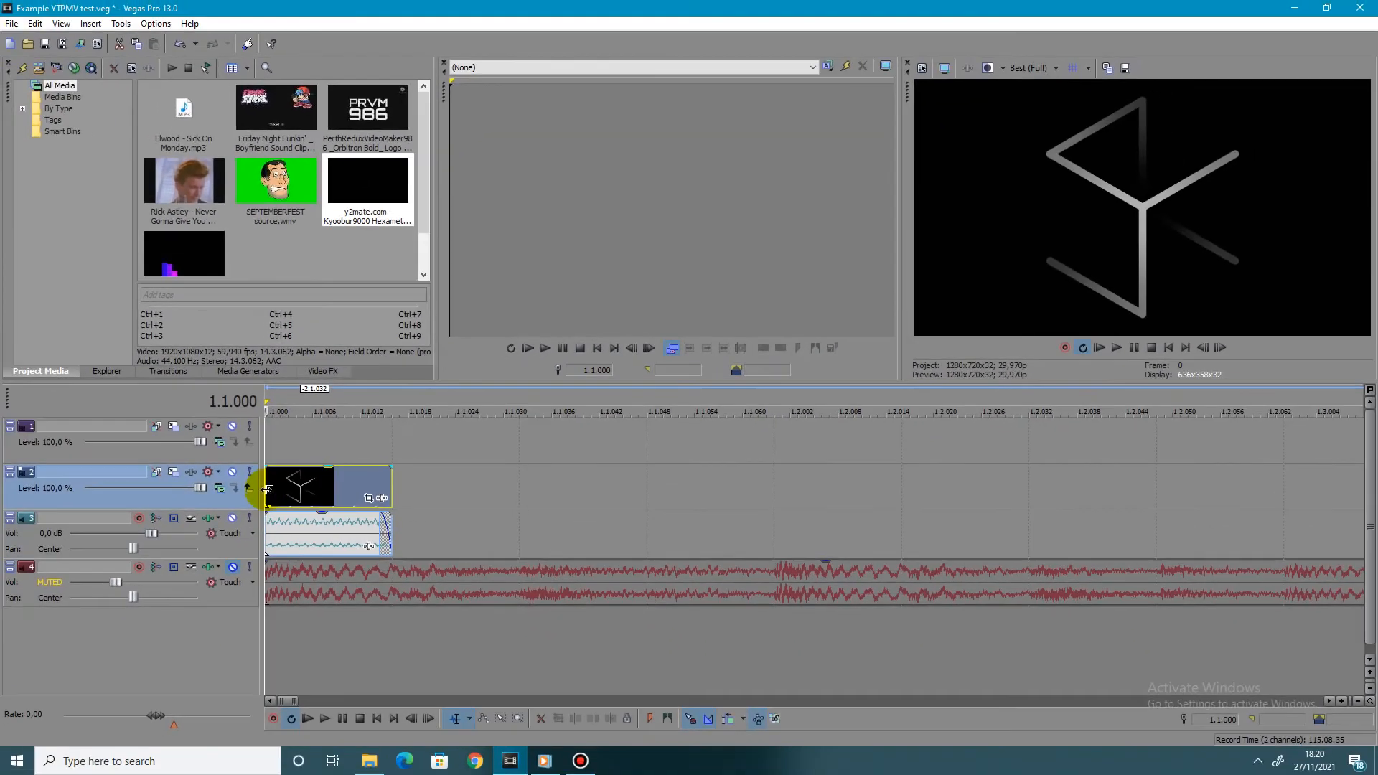
Play the clip from 1.1.000 several times to check the reset pitch, and select its audio on track 3
click(218, 541)
key(space)
key(space)
key(space)
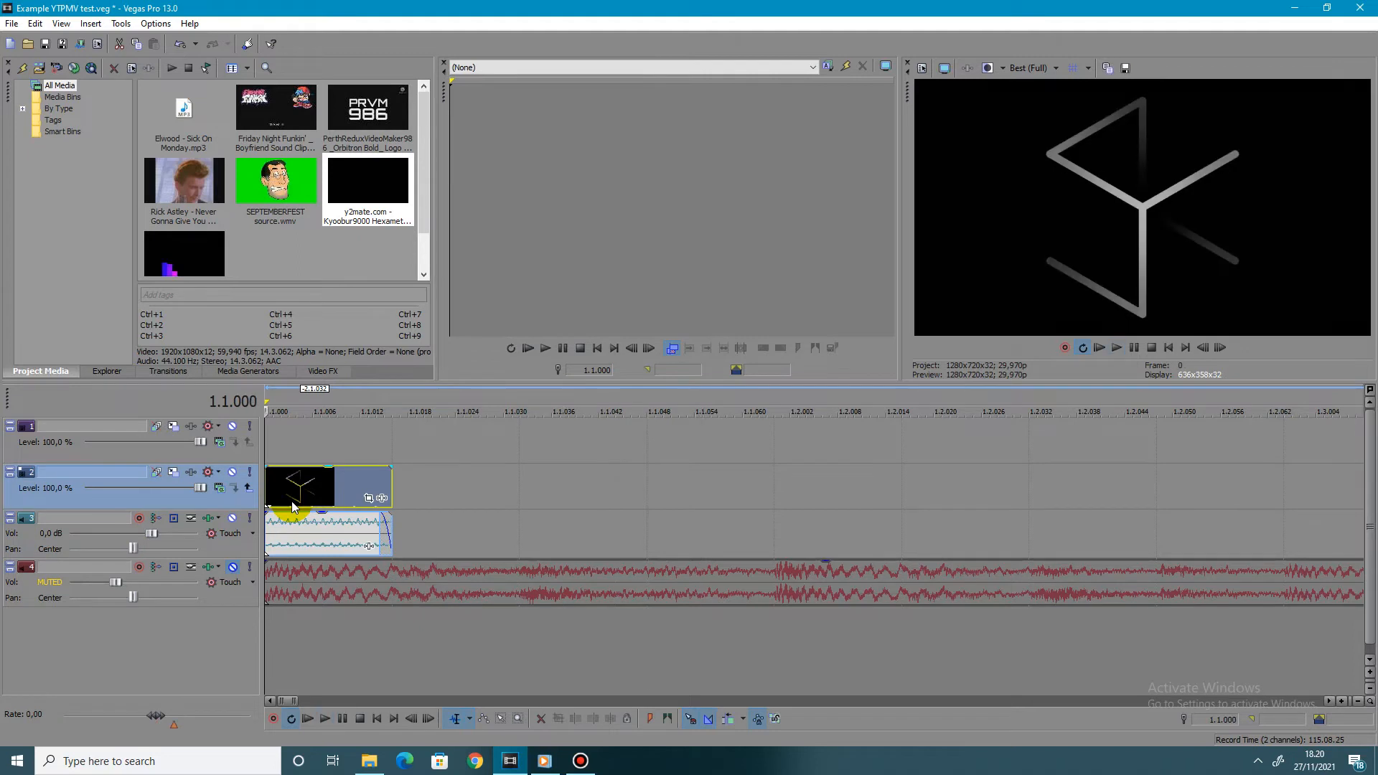
key(space)
click(270, 524)
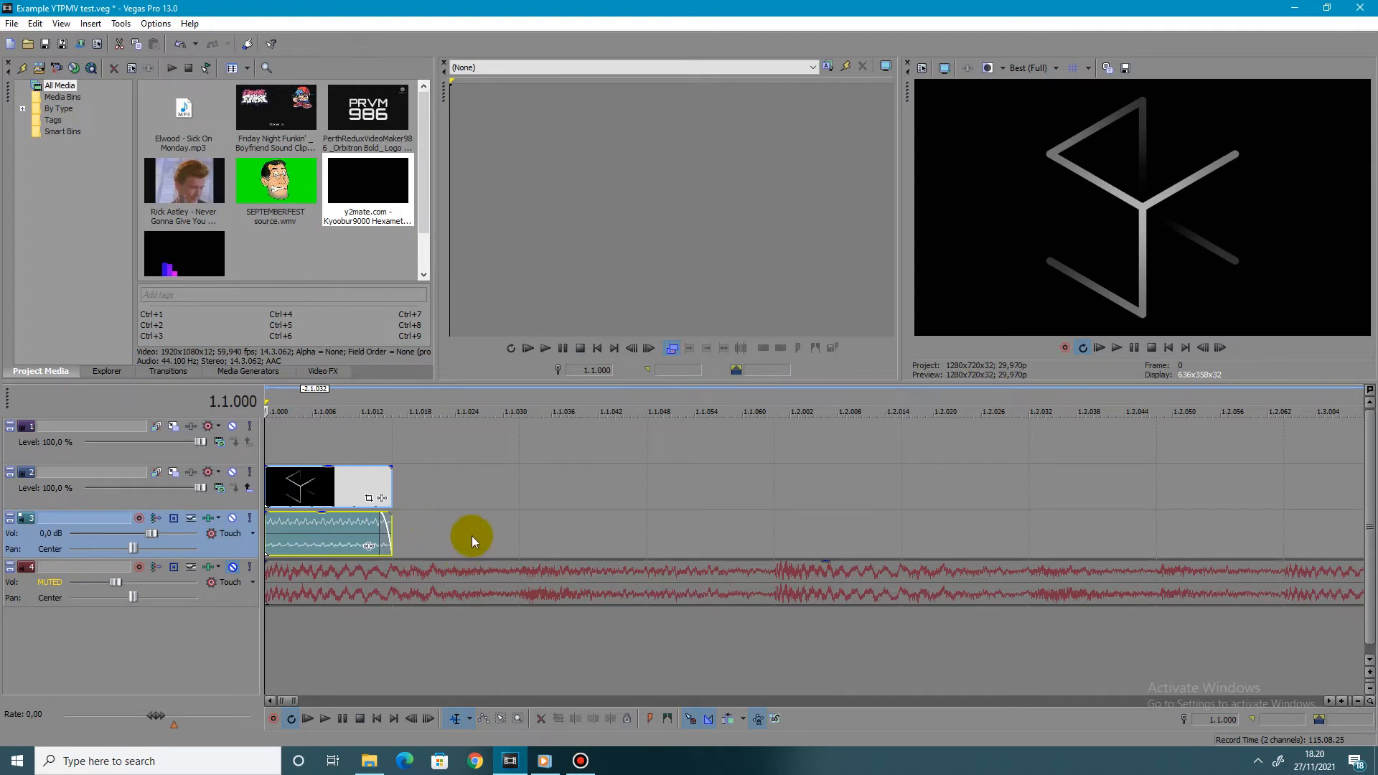
click(580, 760)
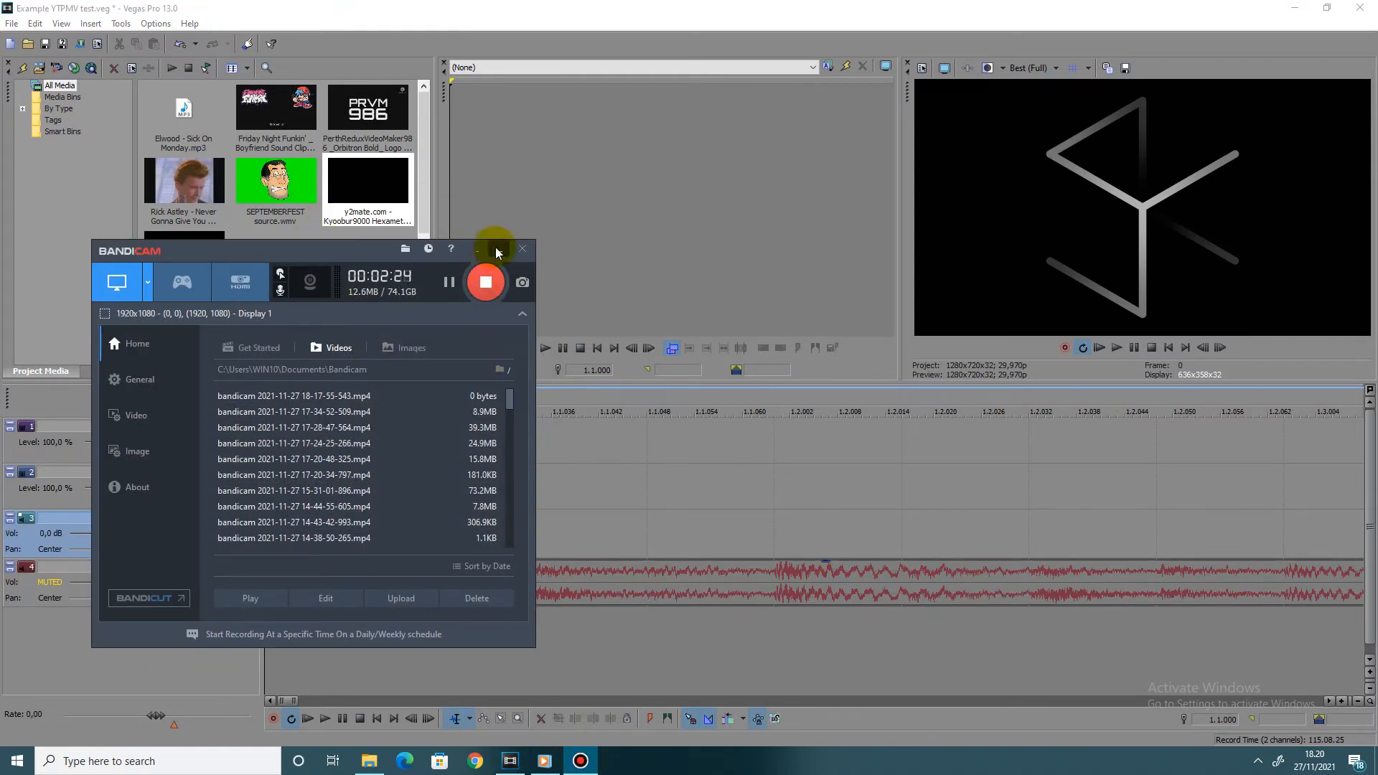
click(499, 250)
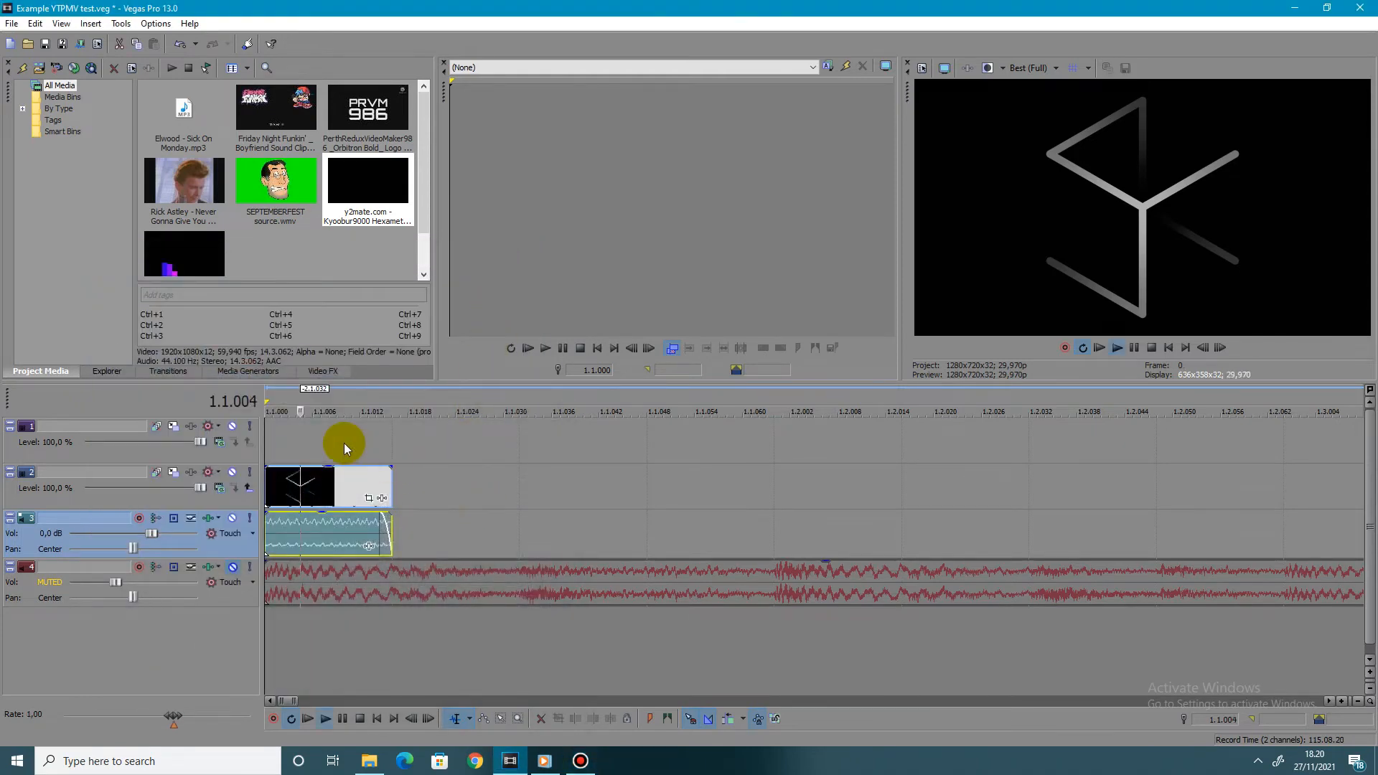
Stretch the fade-out over the full length of the clip's audio and video events, play the result and select the audio event
drag(379, 532, 125, 492)
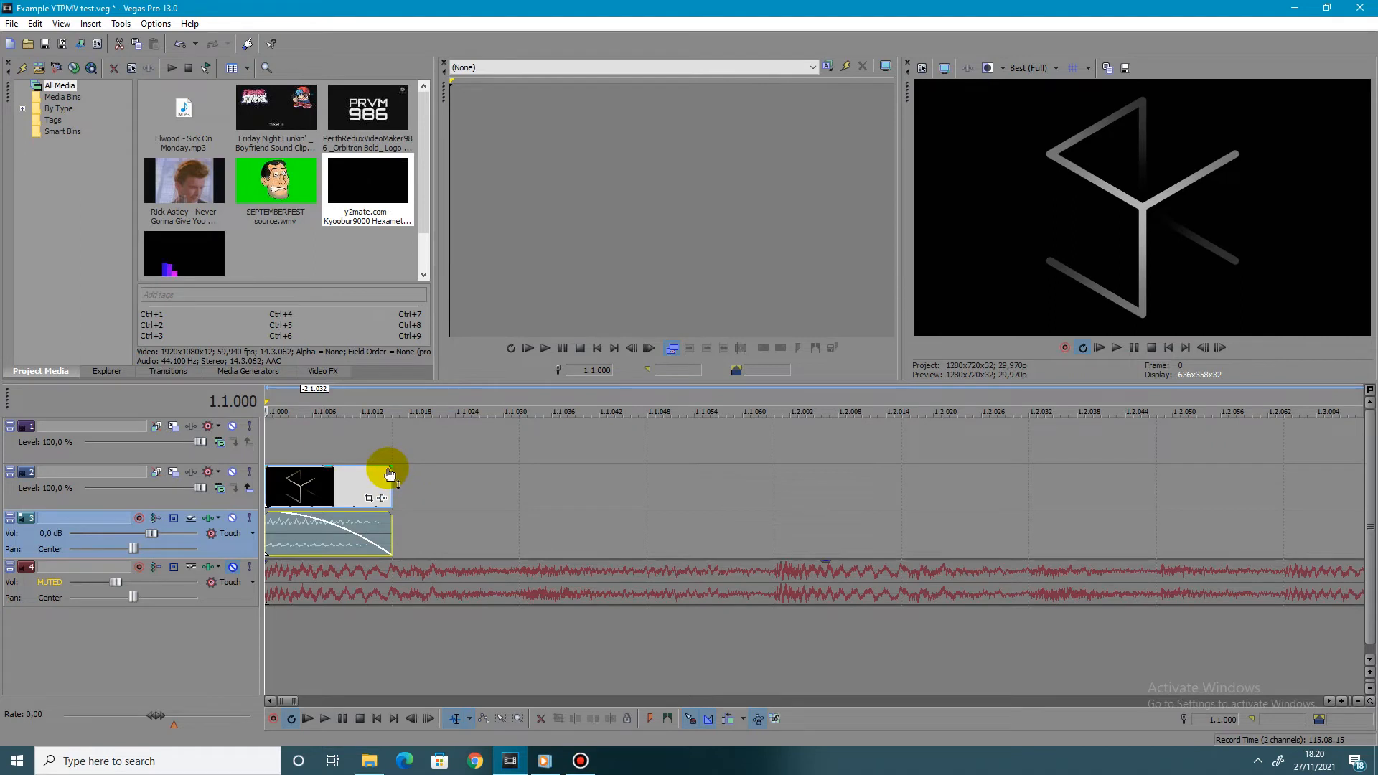
drag(395, 468, 144, 410)
key(space)
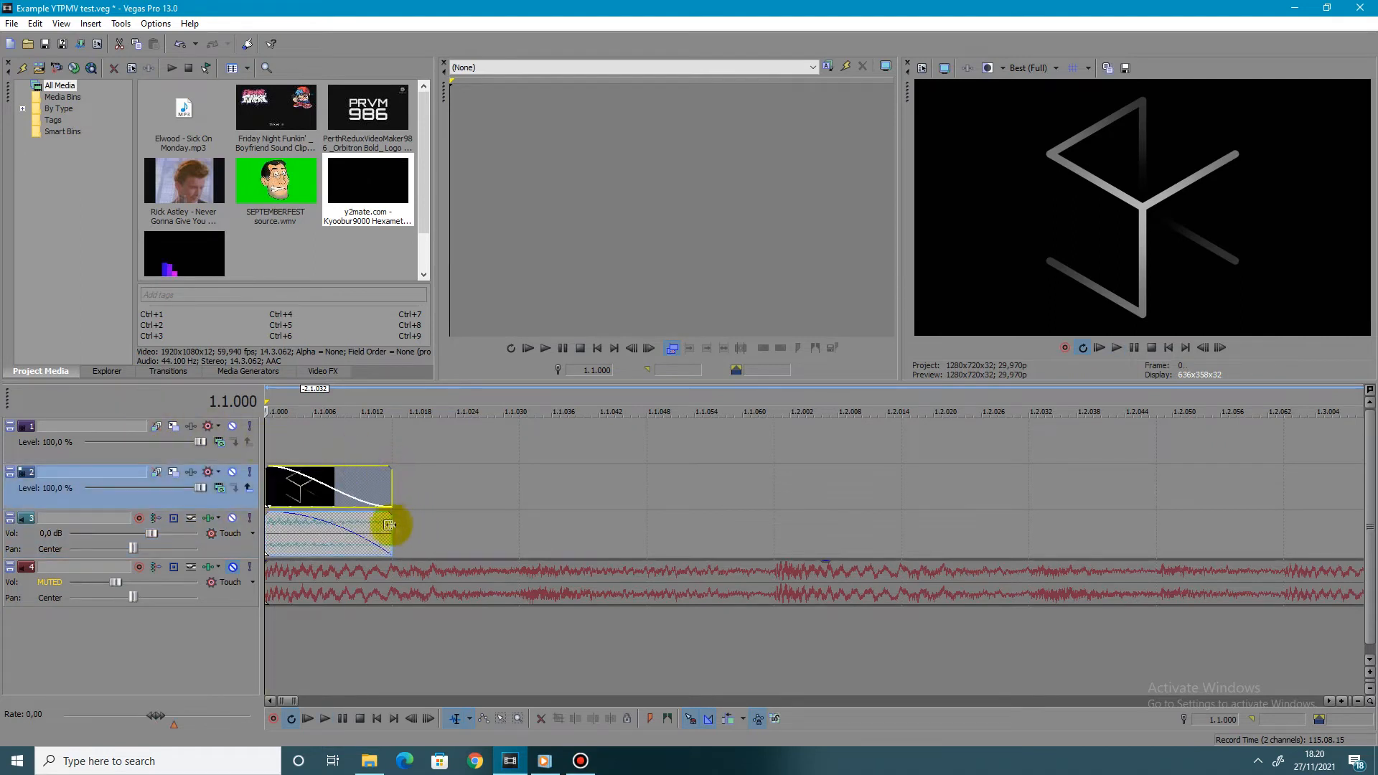
key(space)
click(267, 532)
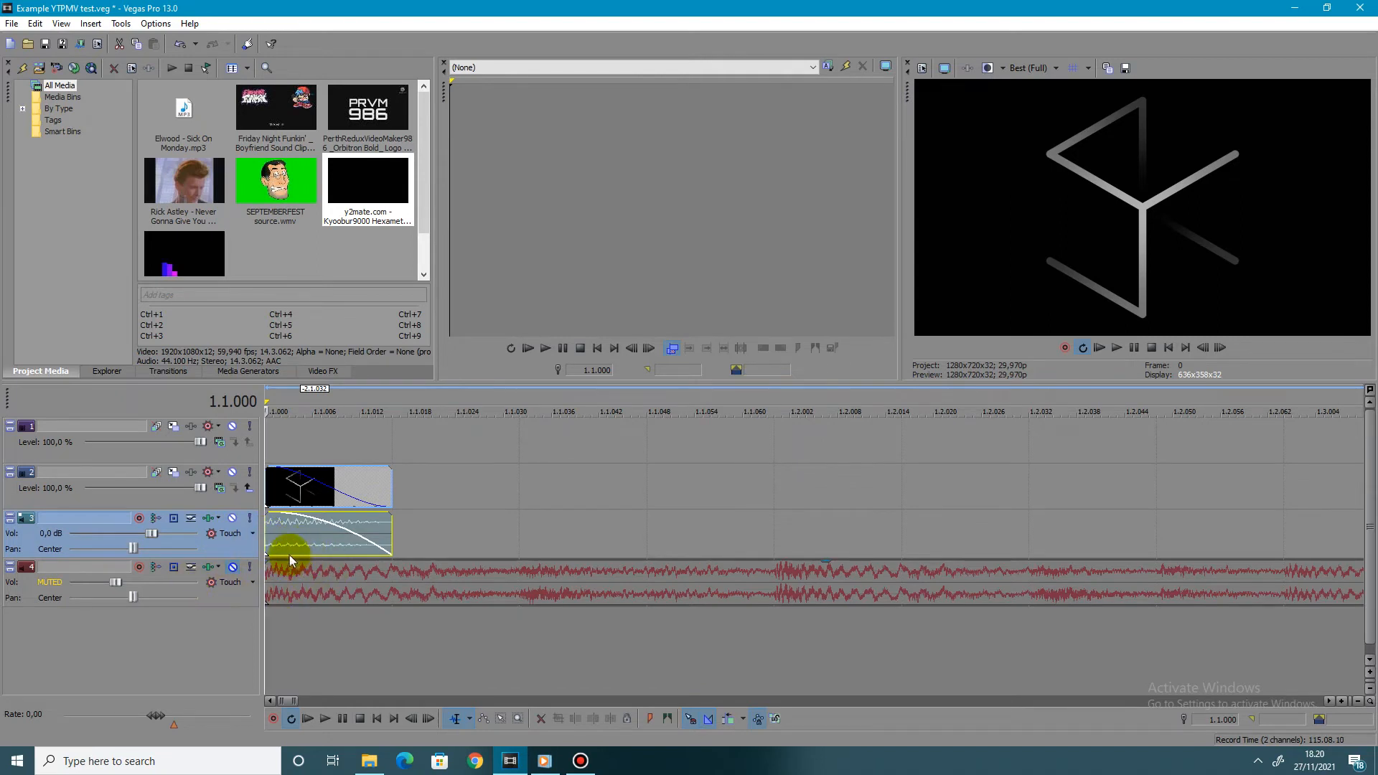
Restore track 4's sound alongside track 3 and set the loop region over the first clip, from 1.1.000 to 1.1.016
click(250, 568)
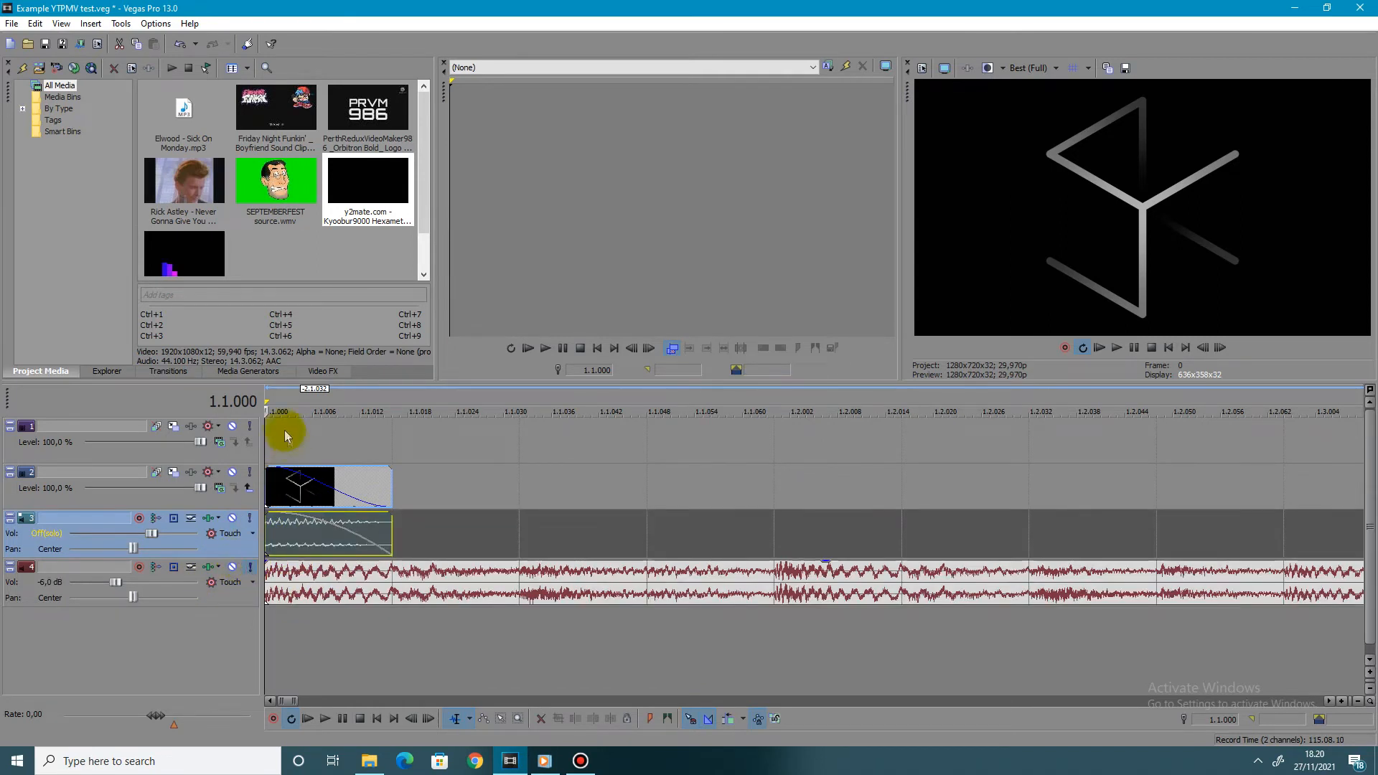
click(249, 568)
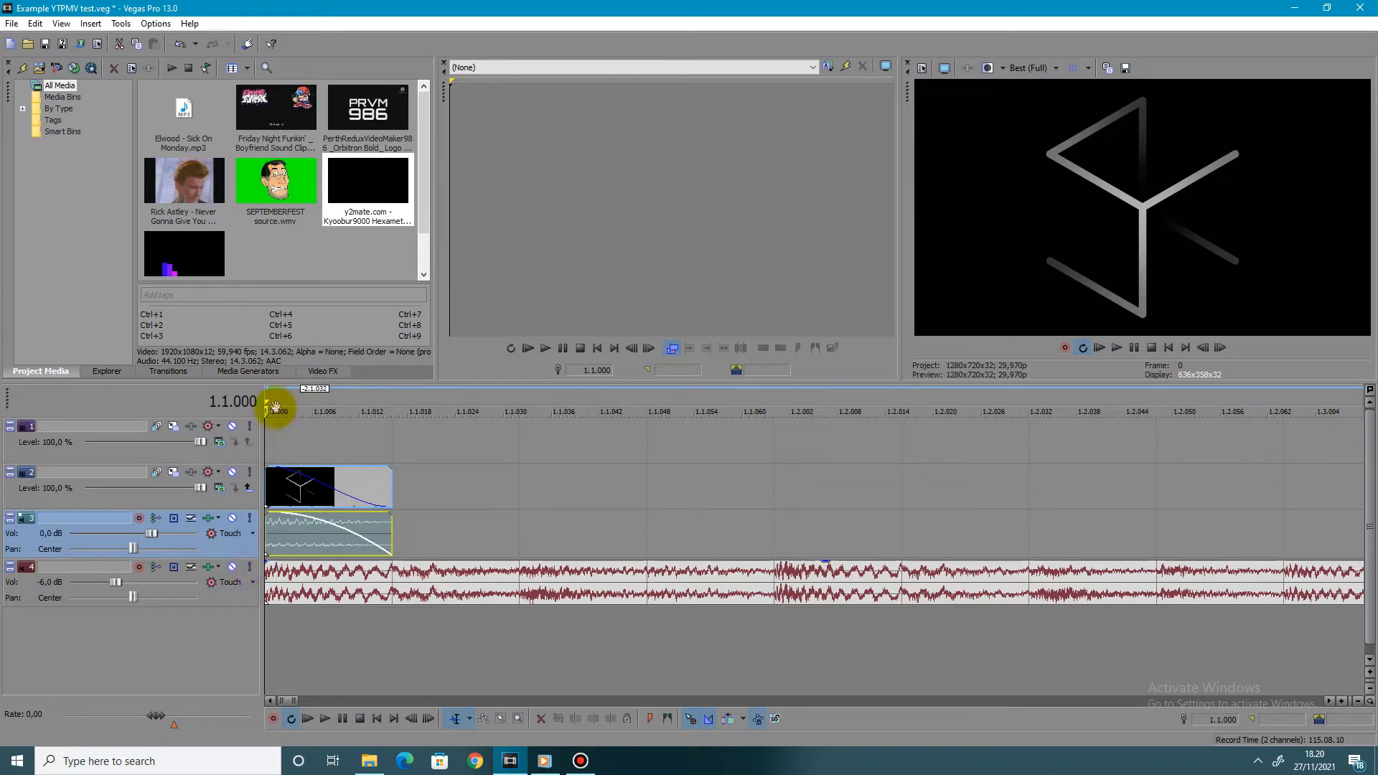
drag(268, 401, 392, 411)
Play the looped region over the first clip several times to hear the clip against the music
click(325, 719)
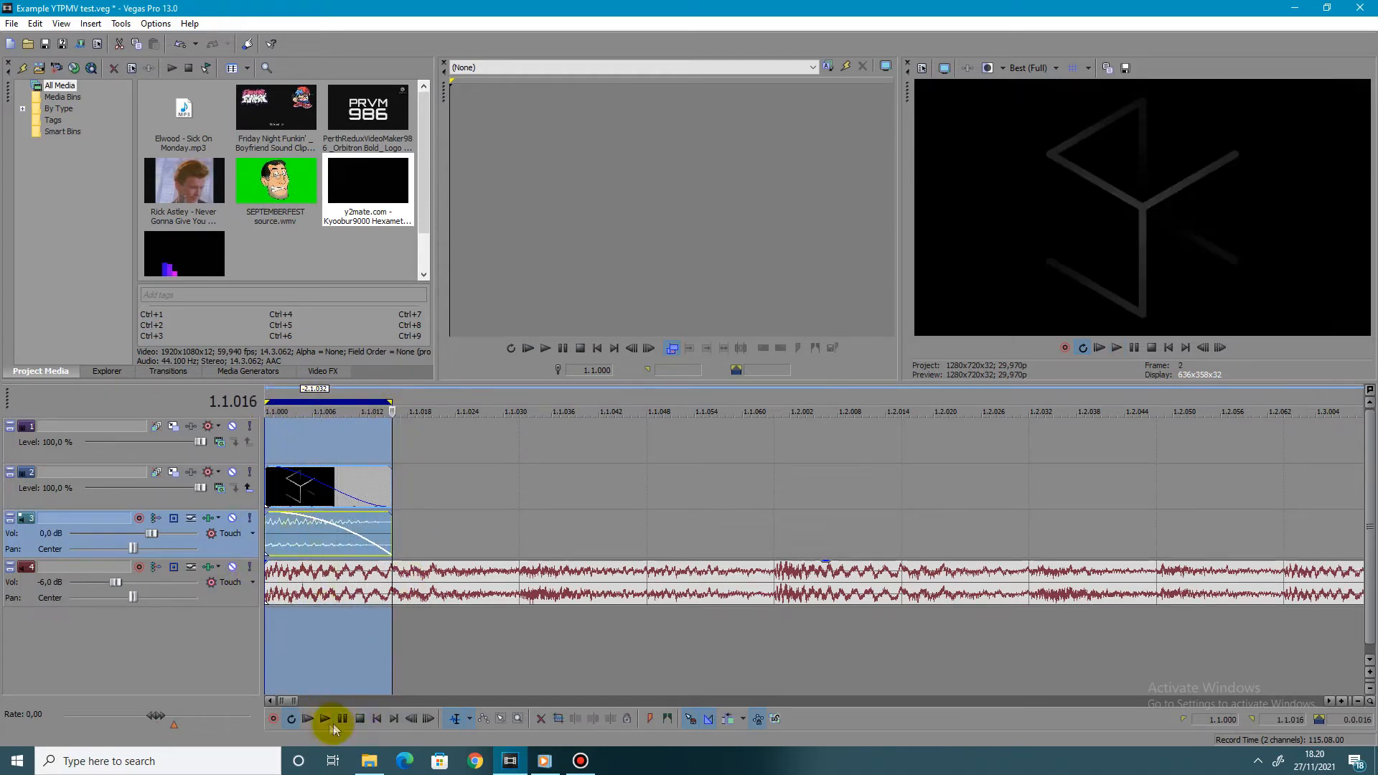
click(282, 524)
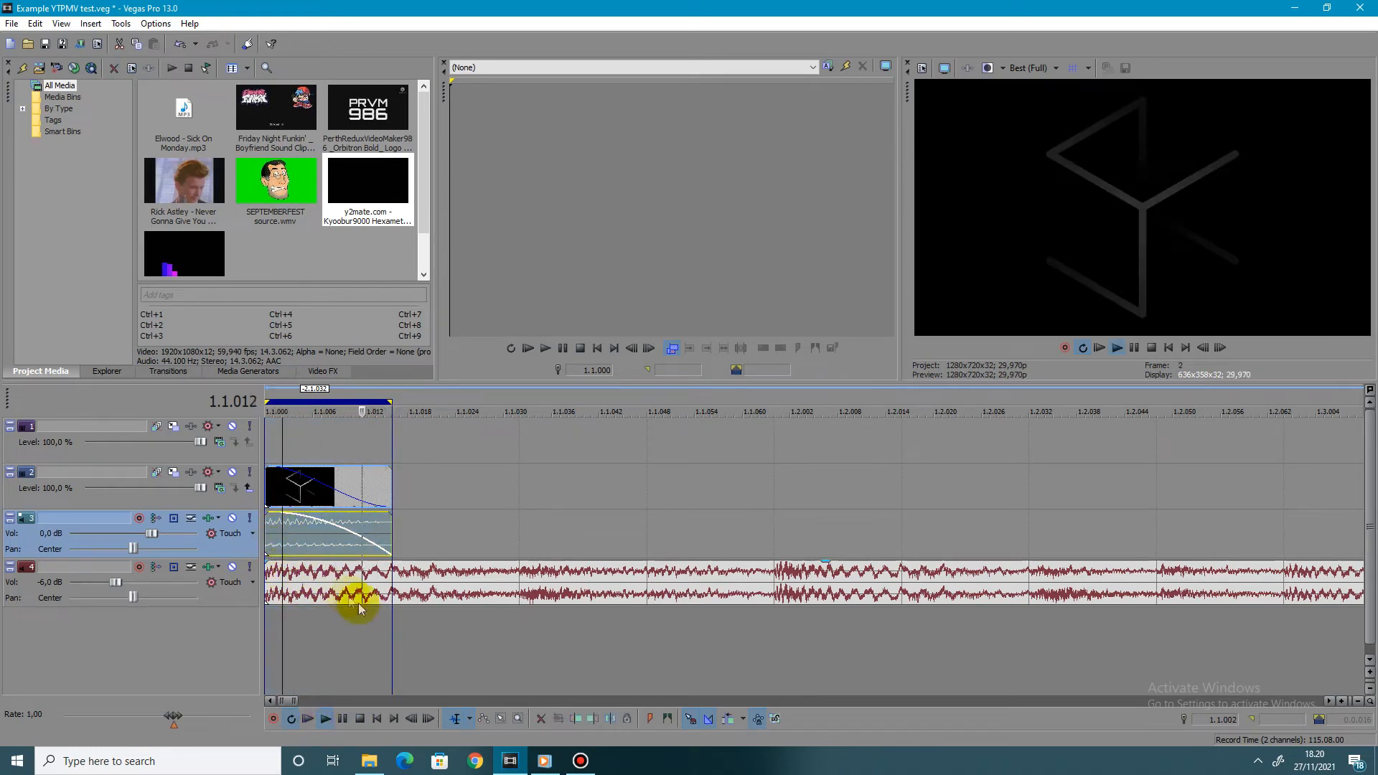
click(360, 719)
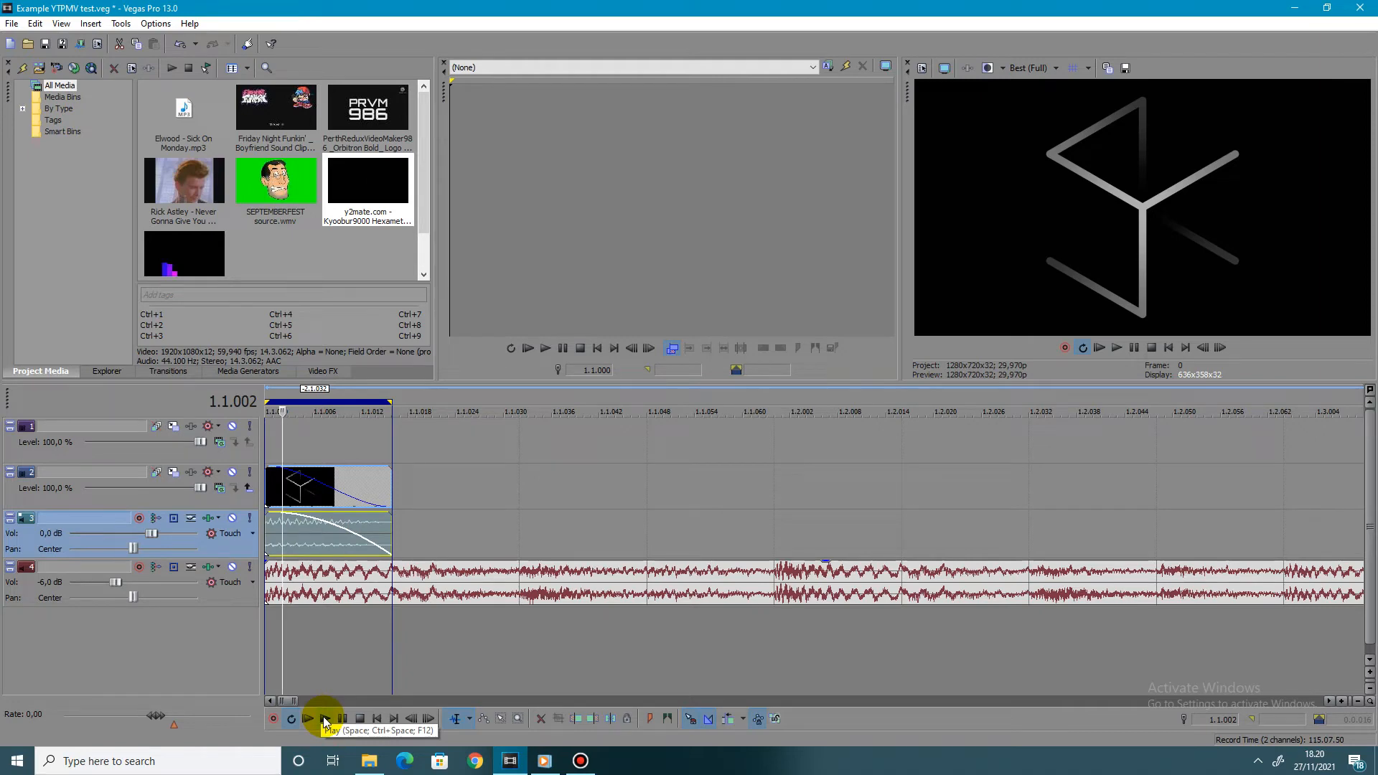
click(325, 720)
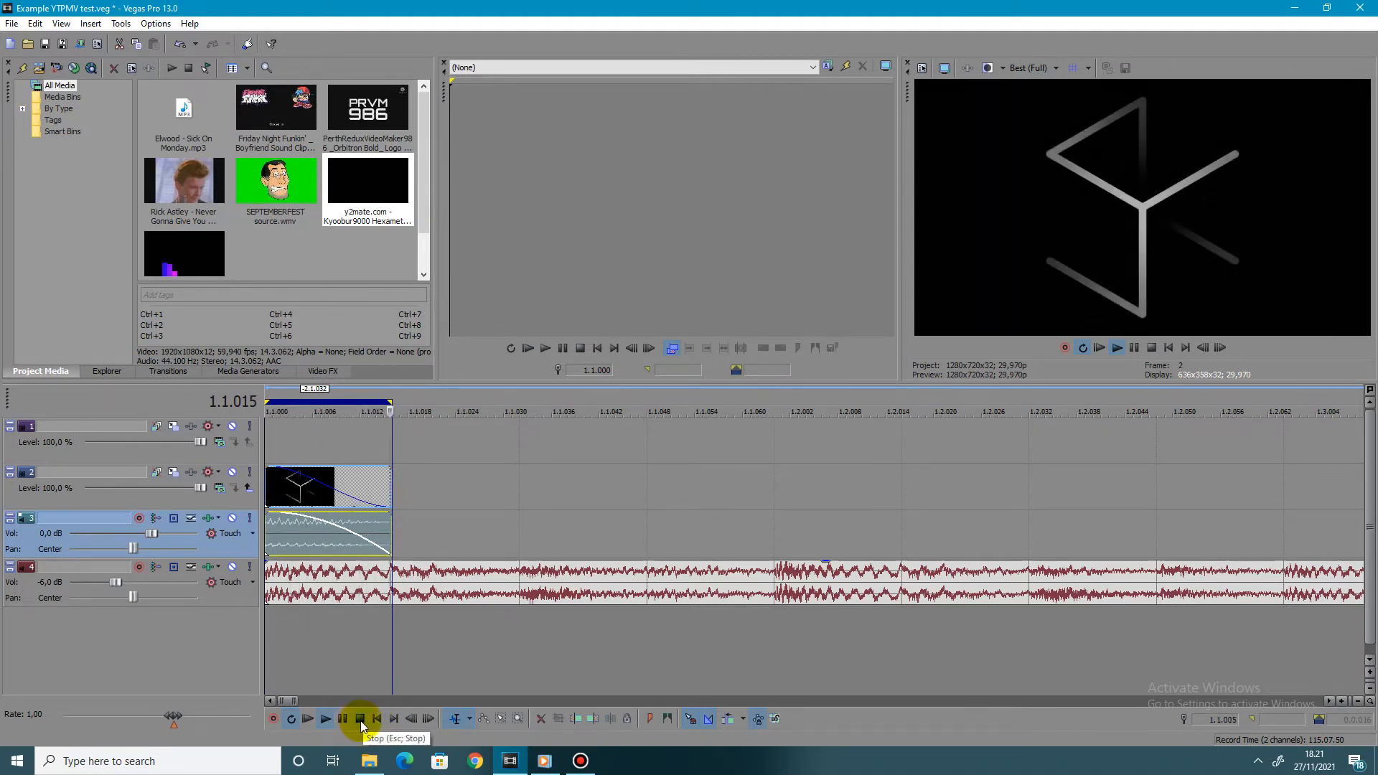
click(361, 719)
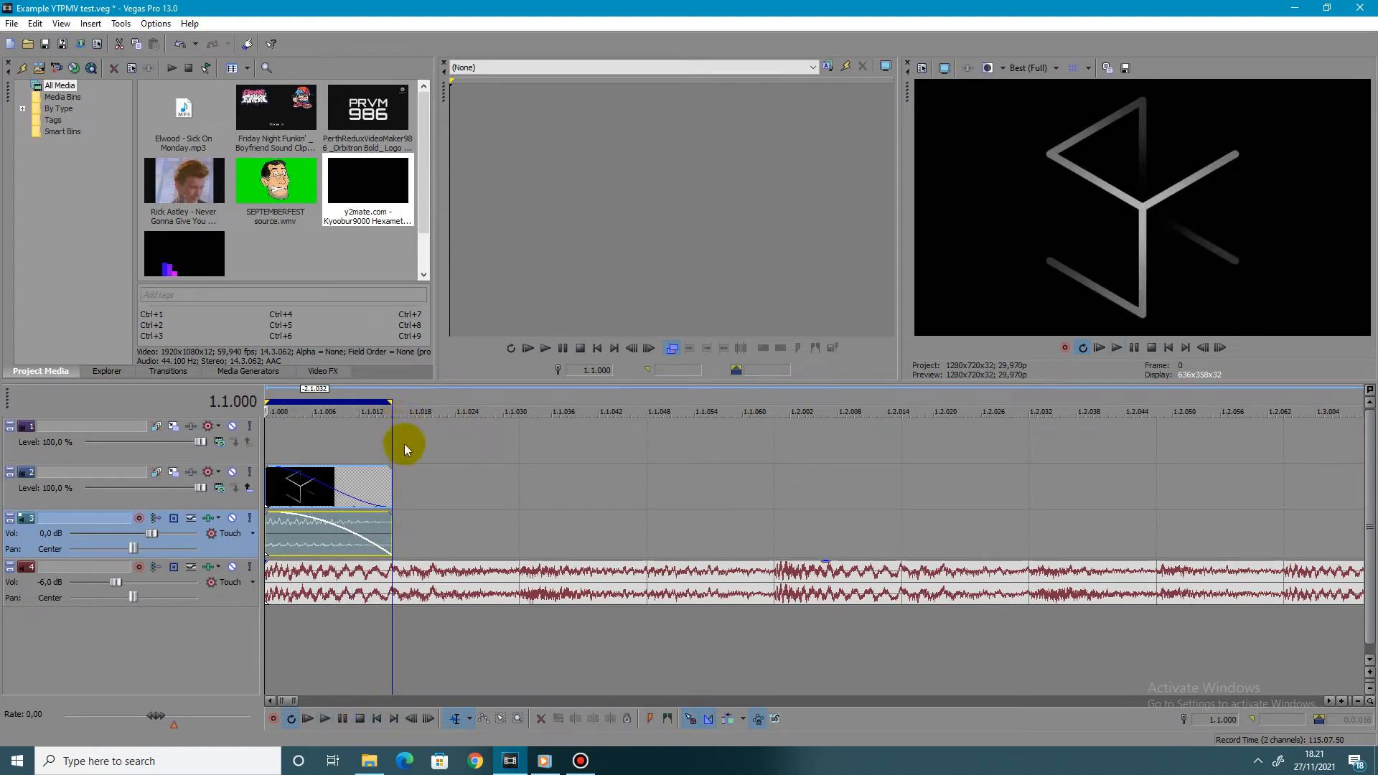
click(264, 443)
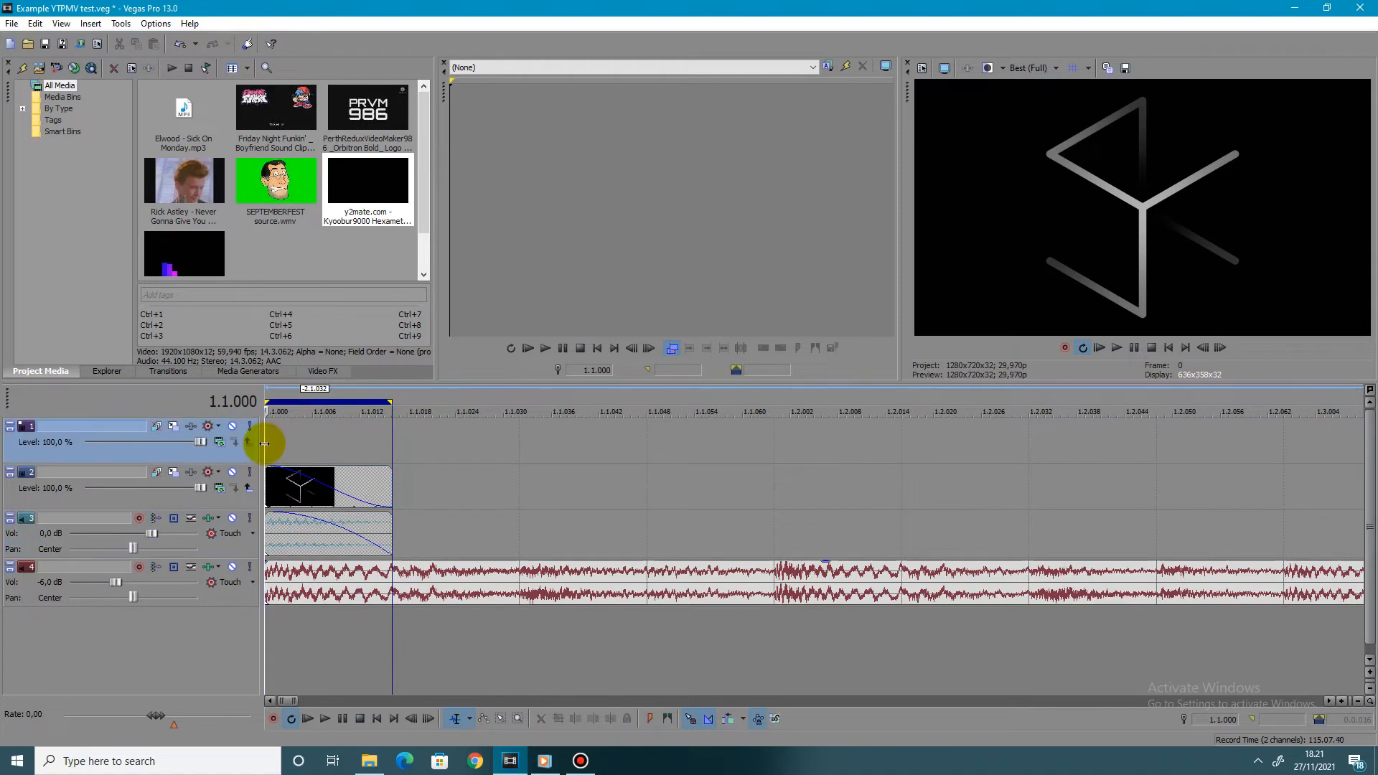
key(space)
Extend the loop region to 1.1.032 and paste a copy of the clip with its audio at 1.1.016
drag(394, 397, 519, 404)
click(375, 485)
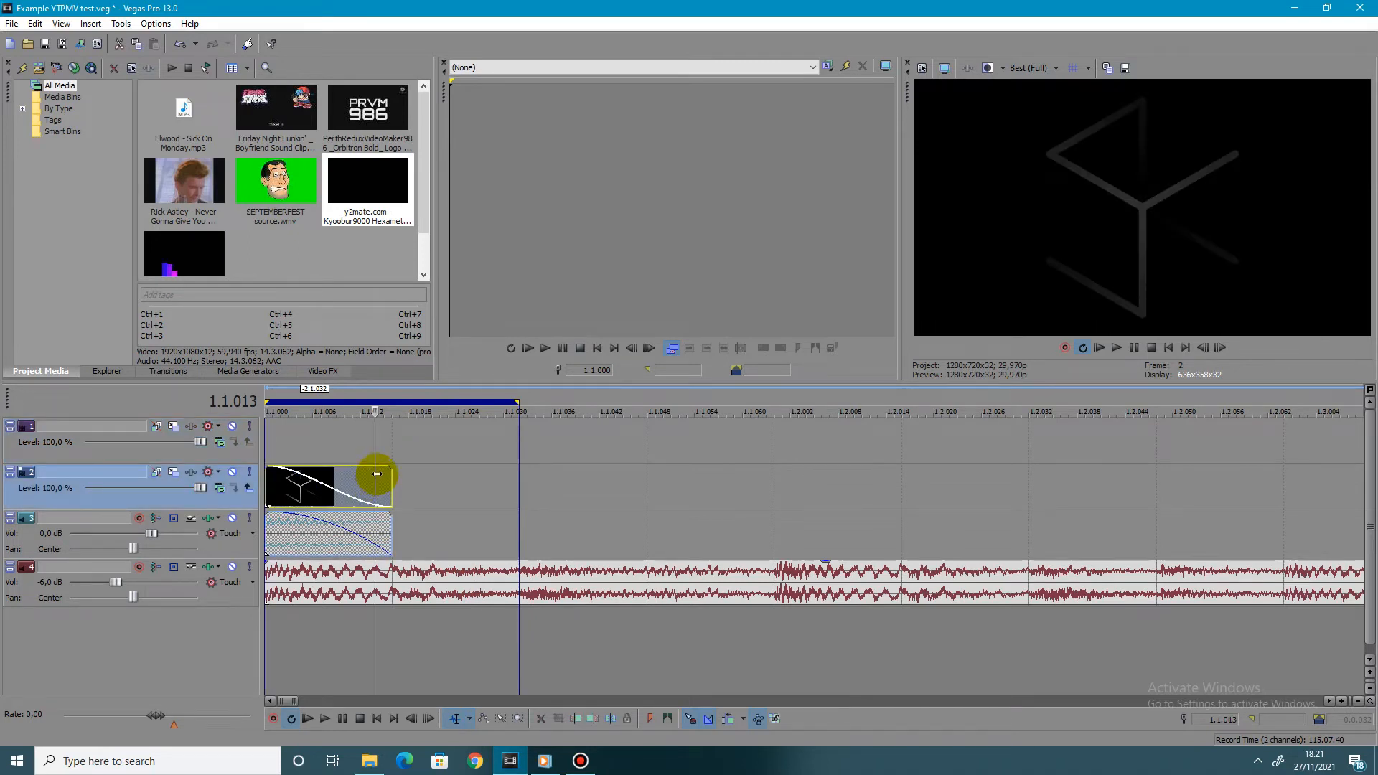
click(395, 489)
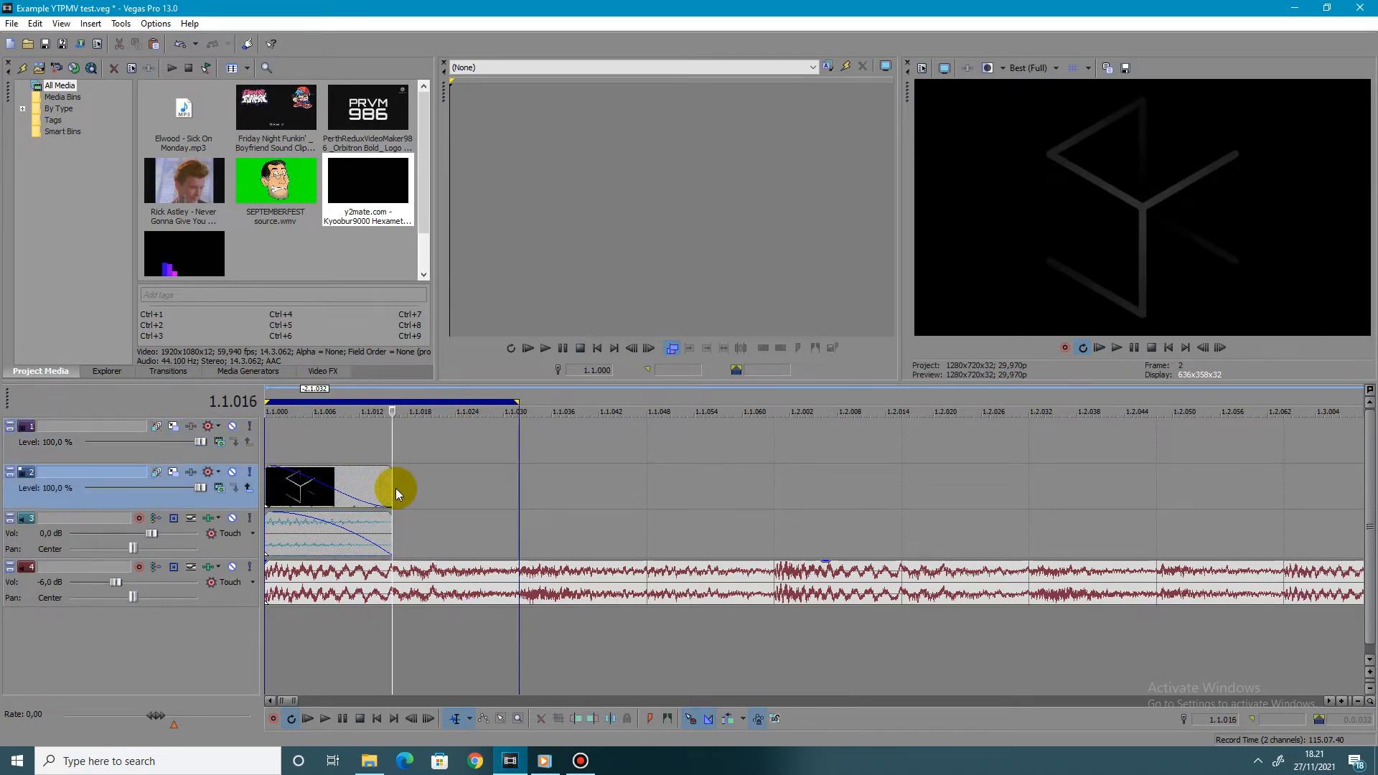
key(ctrl+v)
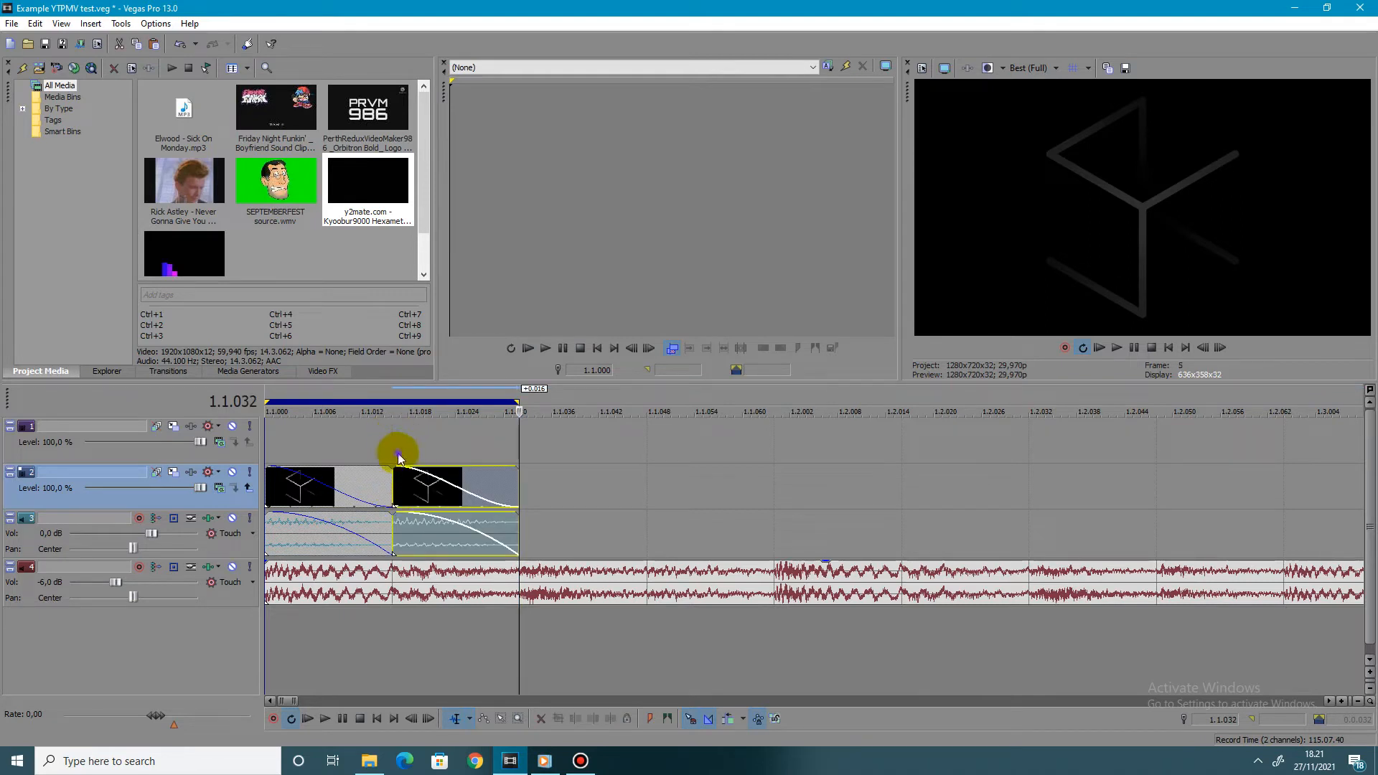
Play both clips in the loop from 1.1.000 against the music
click(397, 453)
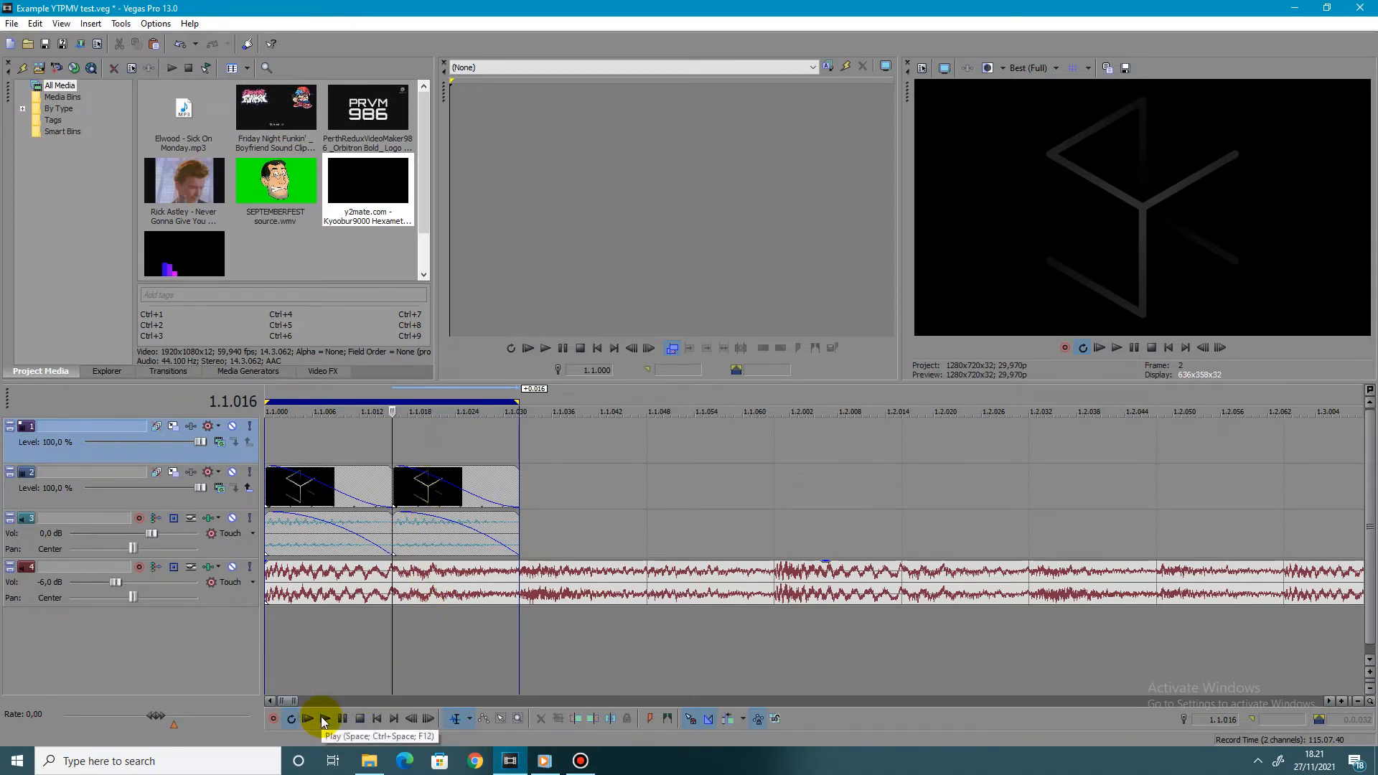
click(377, 718)
click(325, 719)
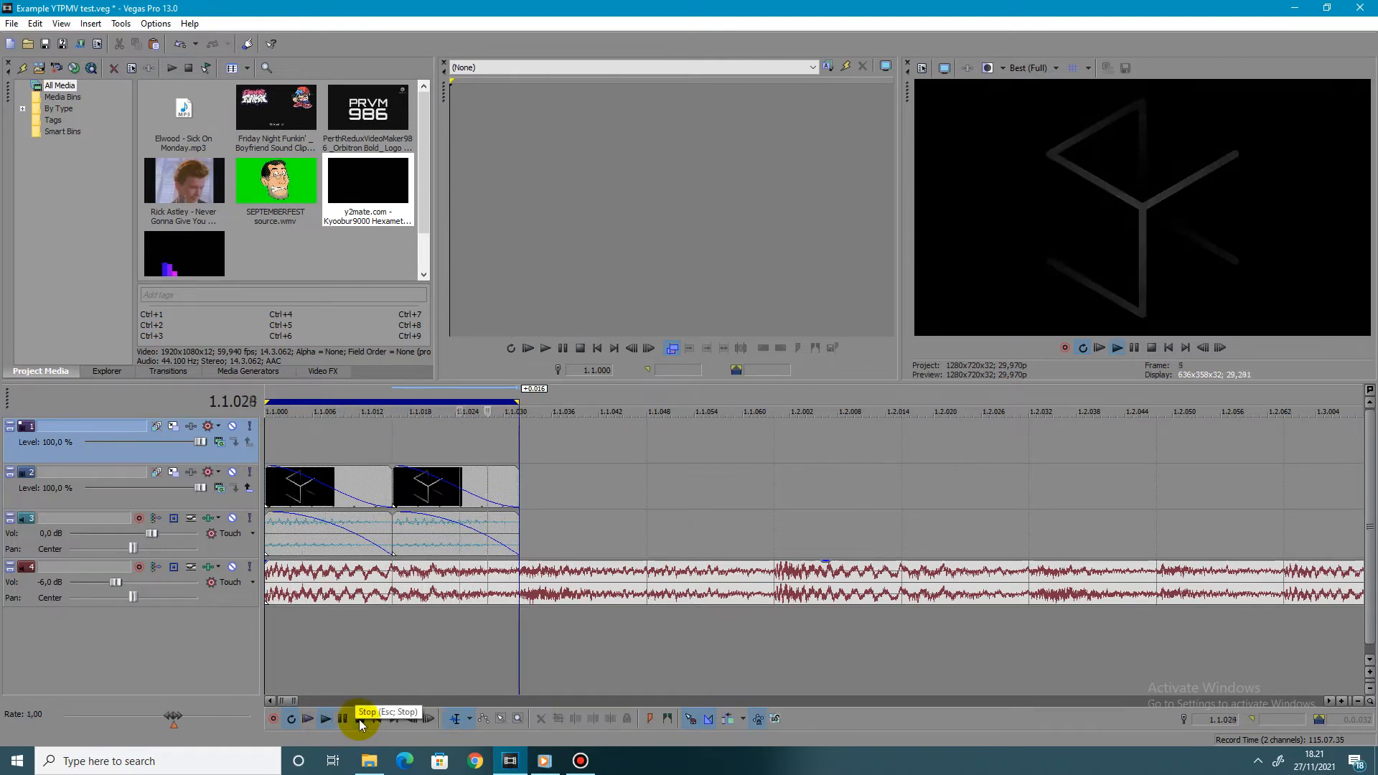
click(359, 719)
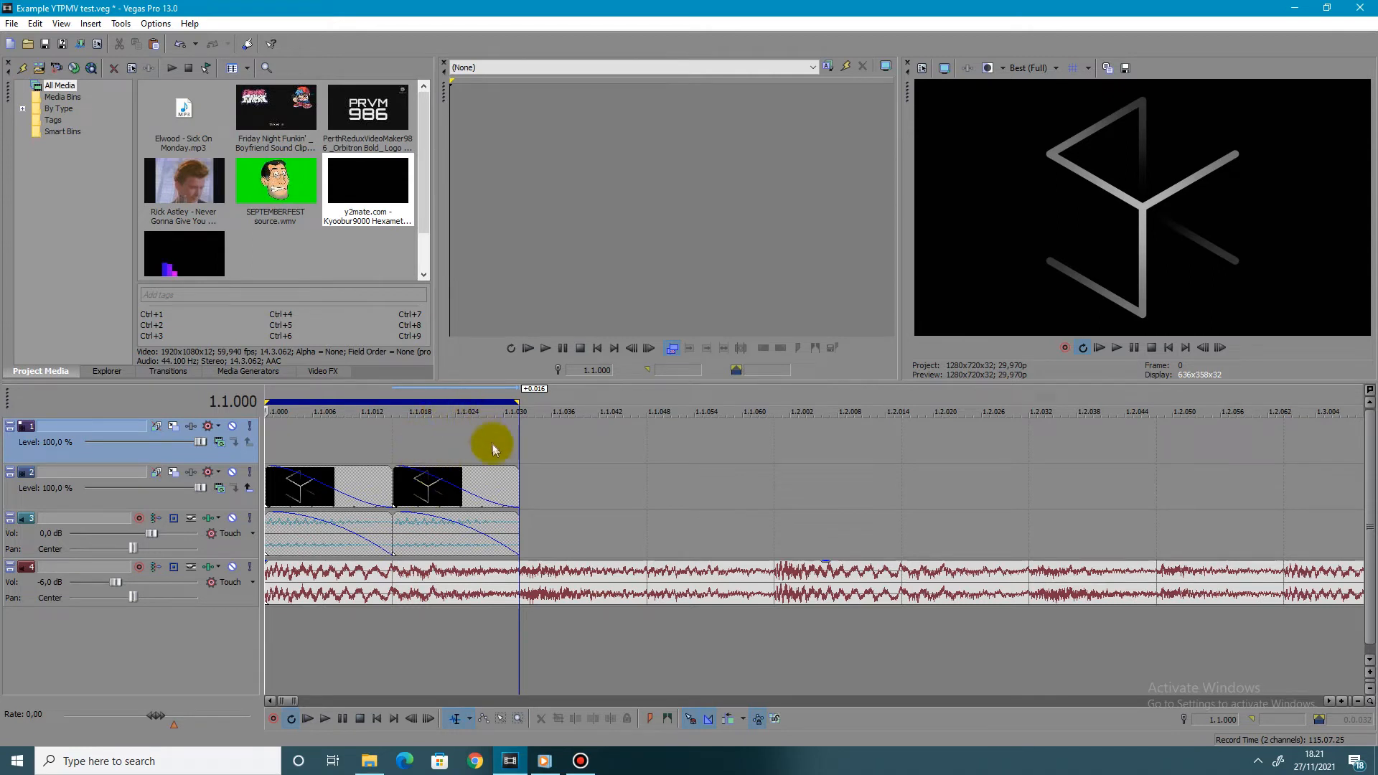
Open Event Pan/Crop for the second video clip and move through its keyframe timeline, returning to the start
click(395, 454)
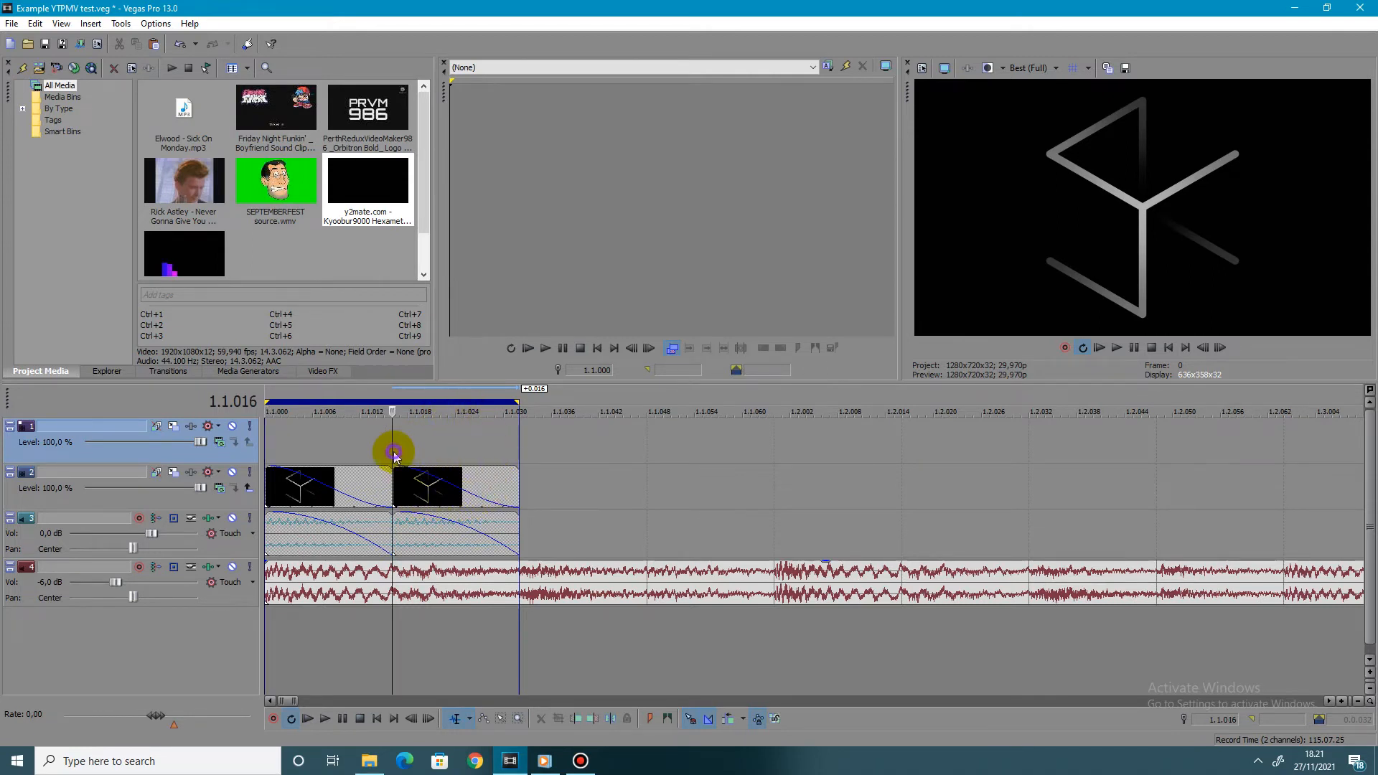
right_click(421, 497)
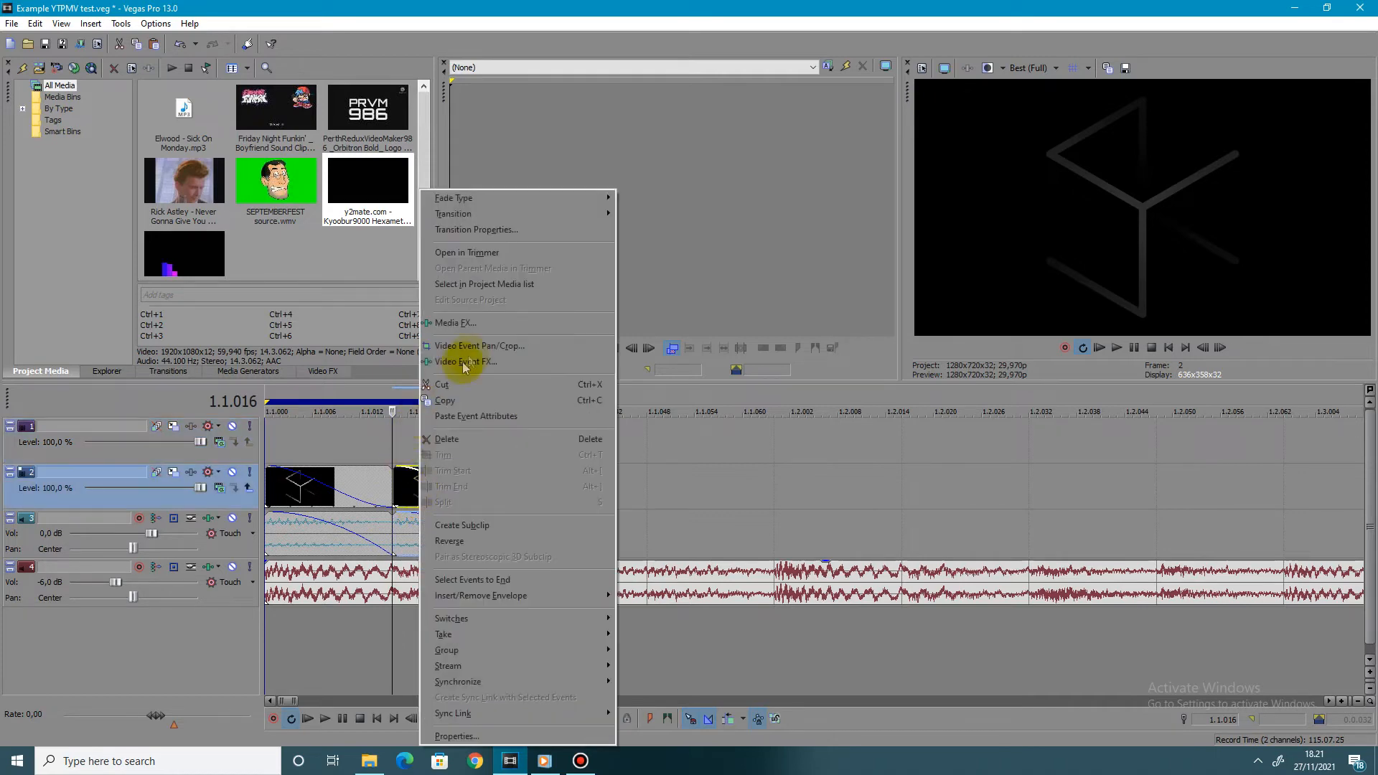
click(483, 347)
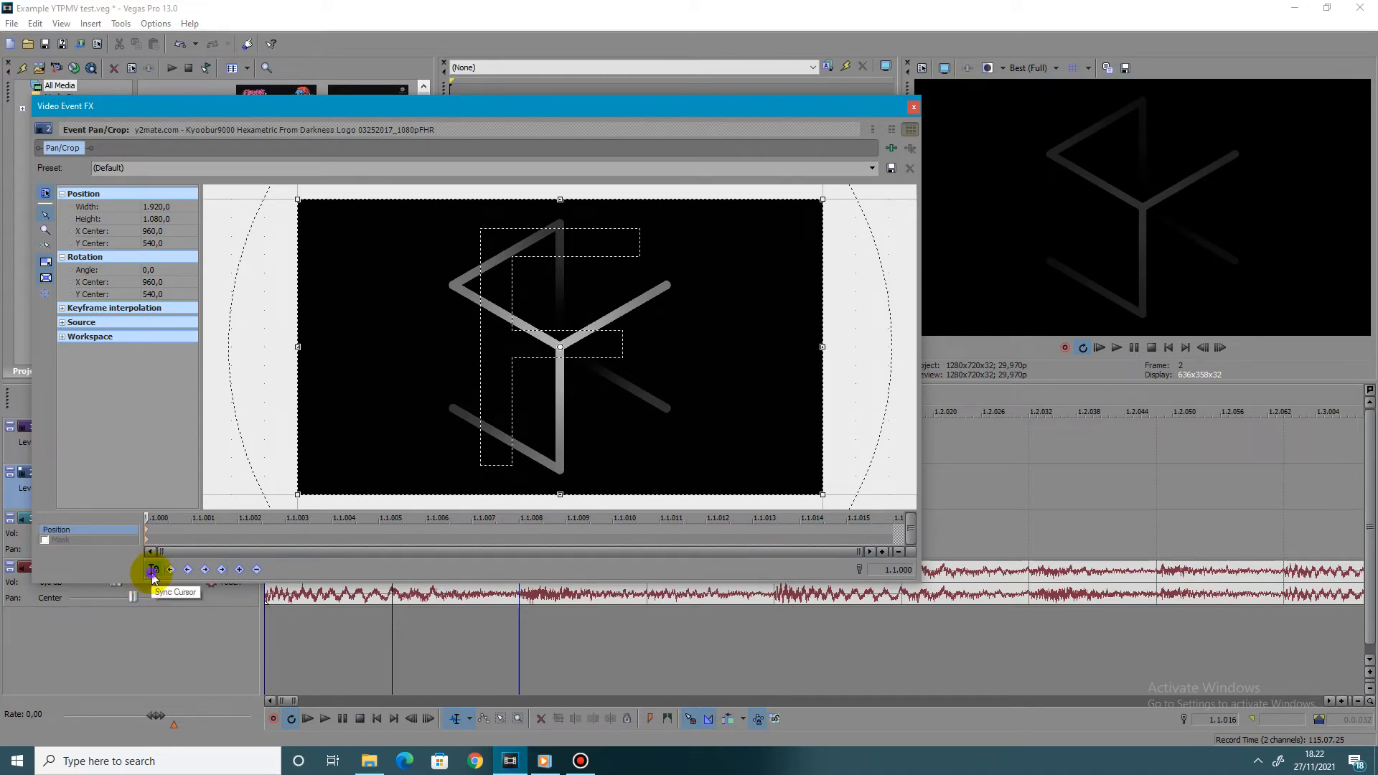
click(285, 535)
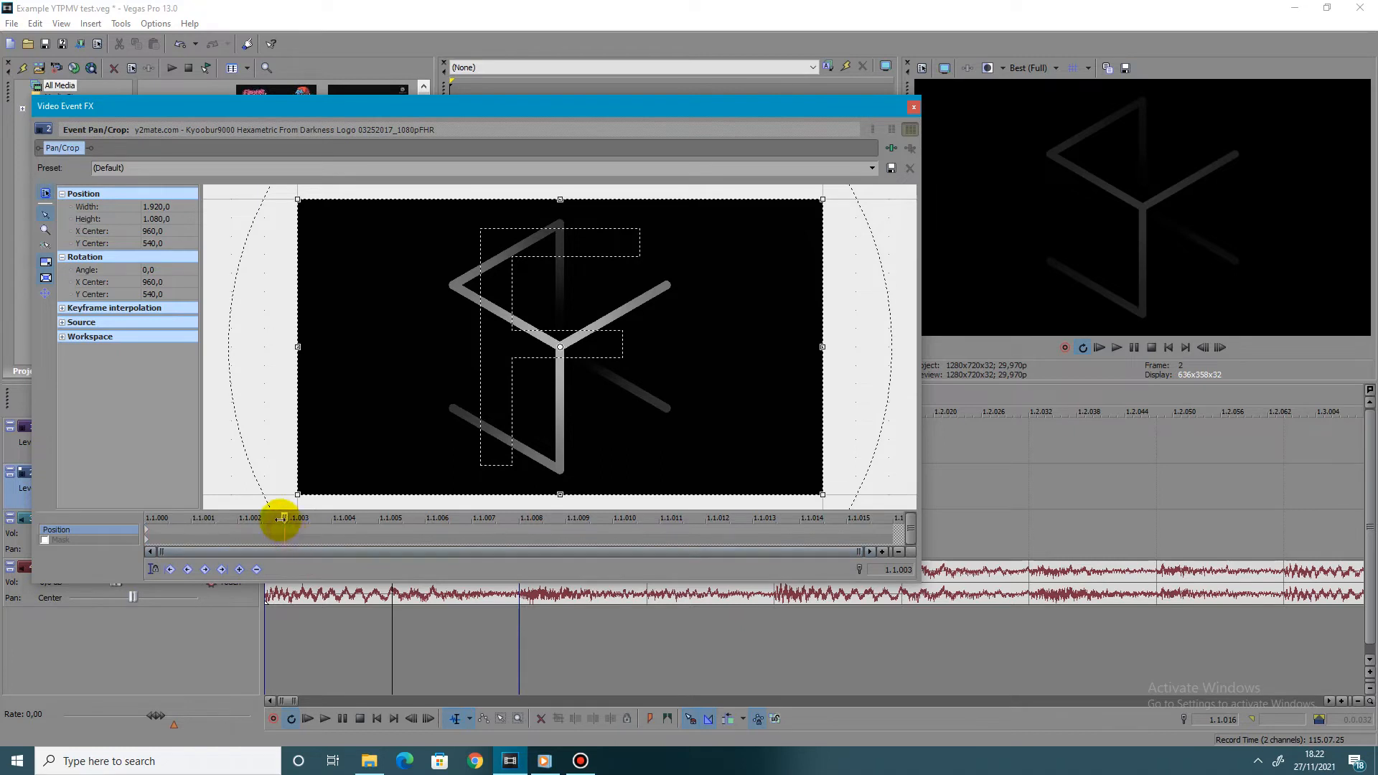
click(585, 527)
click(622, 529)
drag(19, 507, 149, 534)
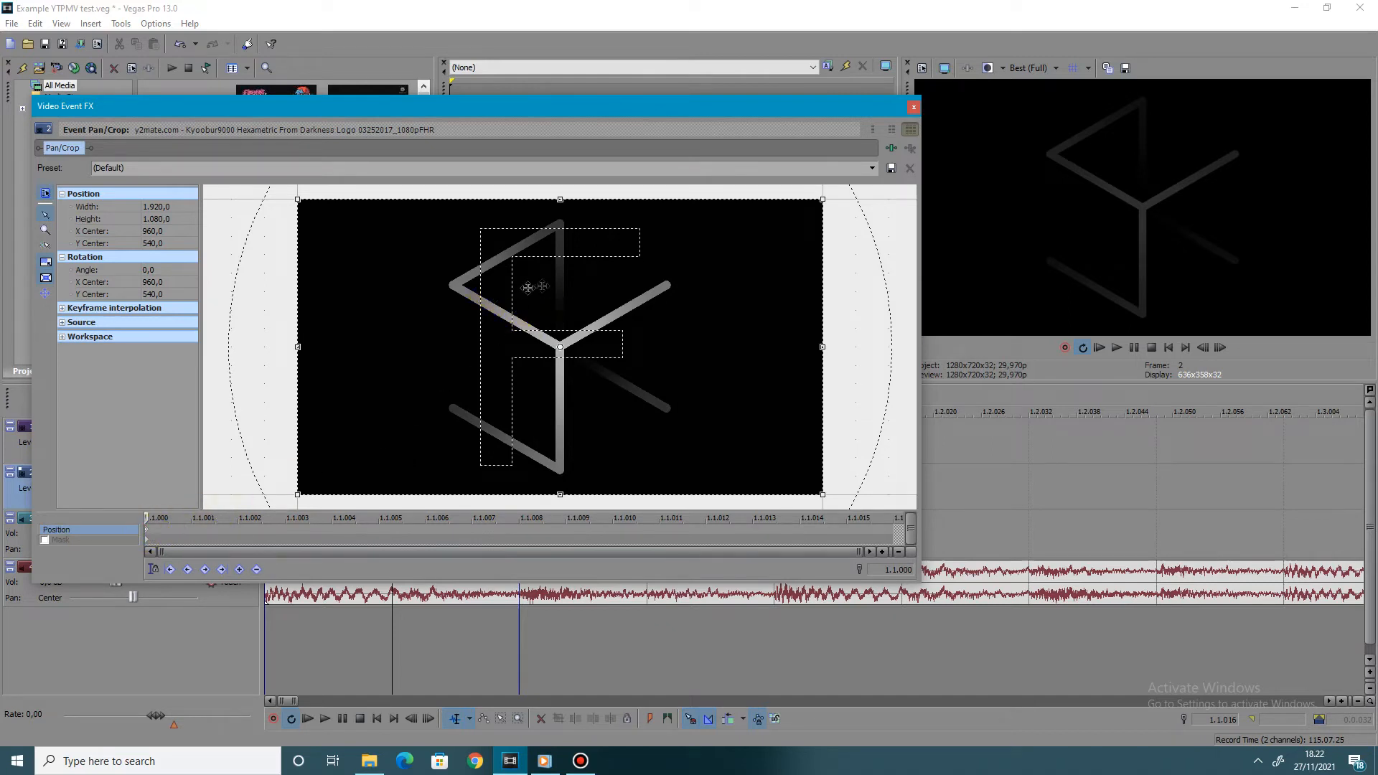
Try Flip Horizontal on the second clip's frame and restore the default framing
right_click(578, 311)
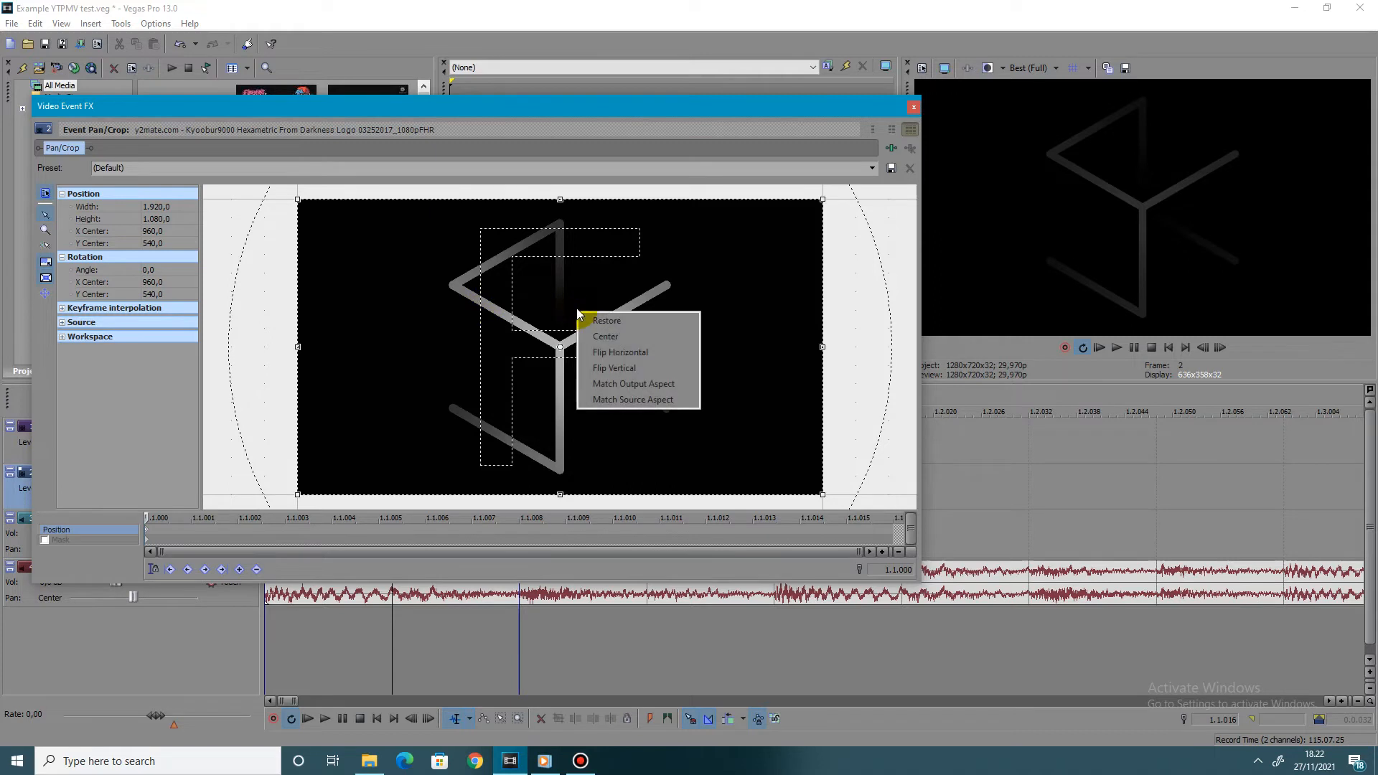
click(600, 355)
right_click(599, 356)
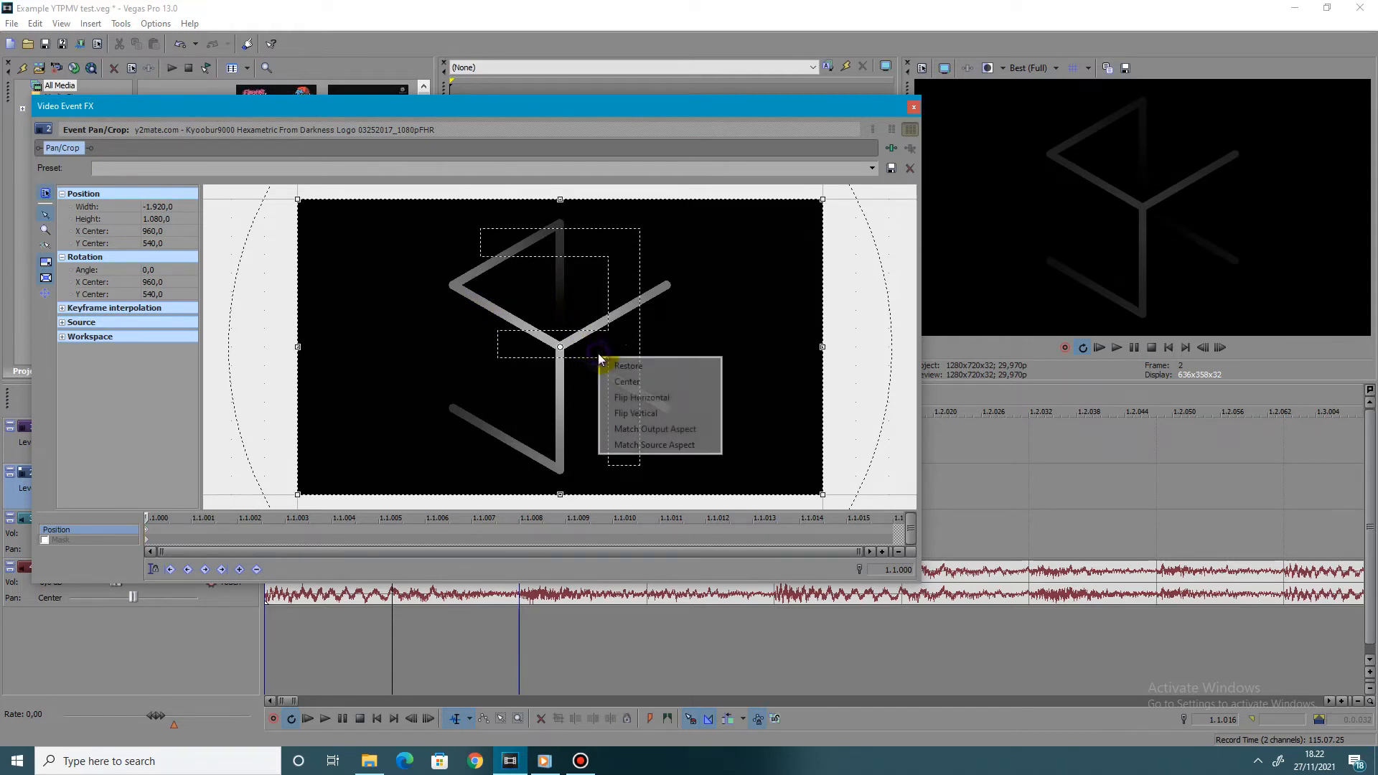
click(695, 367)
right_click(695, 368)
click(571, 376)
Try moving the crop frame off centre to X 1.424,2 and Y 296,1, center it again and restore the framing
drag(586, 367, 714, 300)
right_click(699, 315)
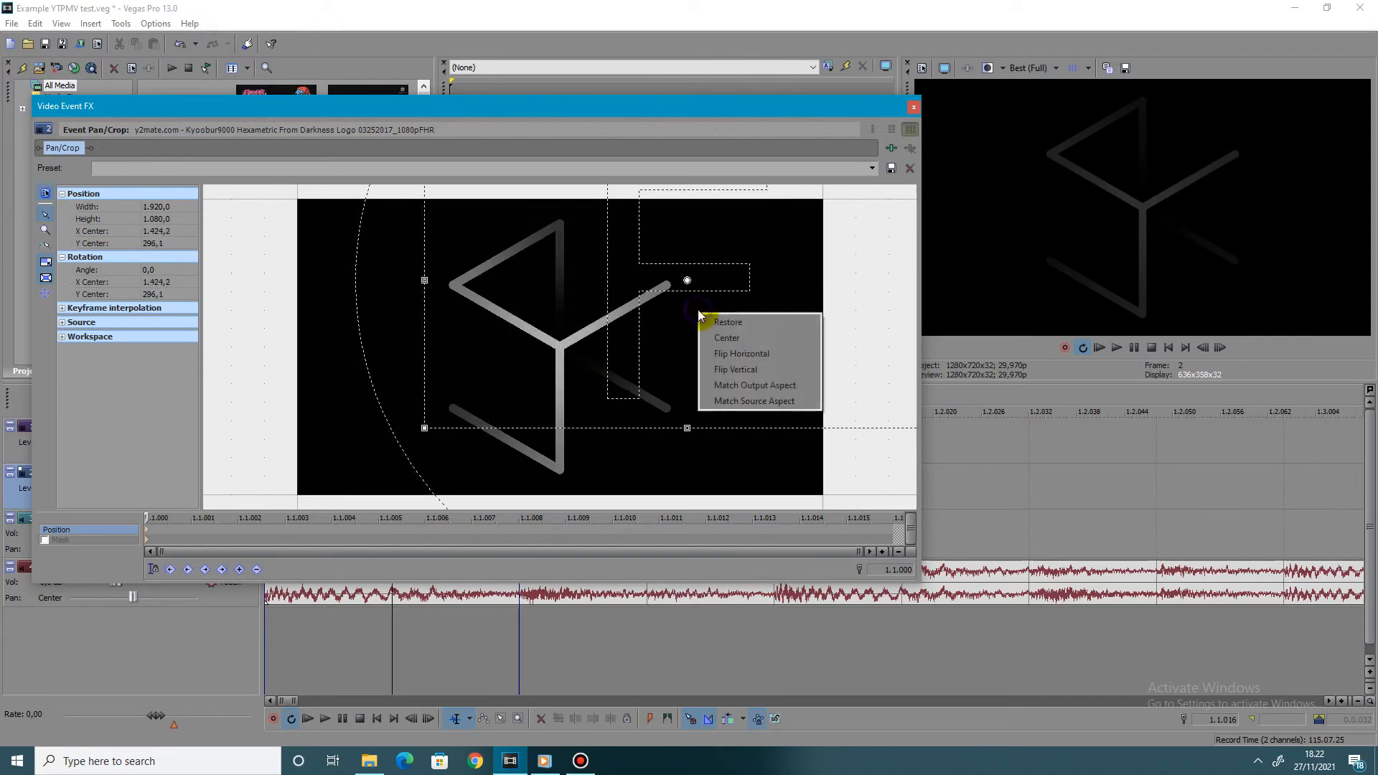
click(736, 343)
right_click(601, 336)
click(624, 346)
Flip the frame horizontally again, move the Pan/Crop window clear of the preview and restore the default framing
right_click(625, 350)
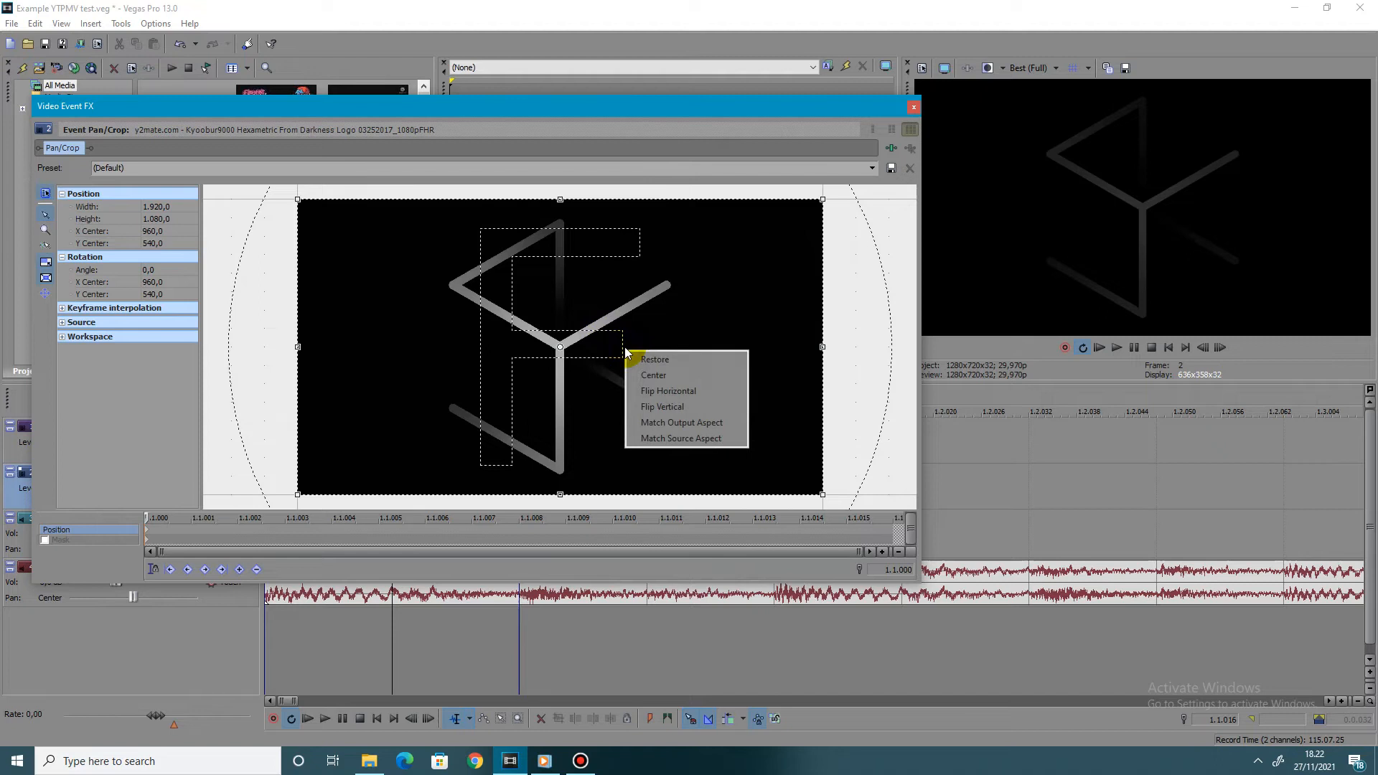
click(659, 391)
right_click(659, 391)
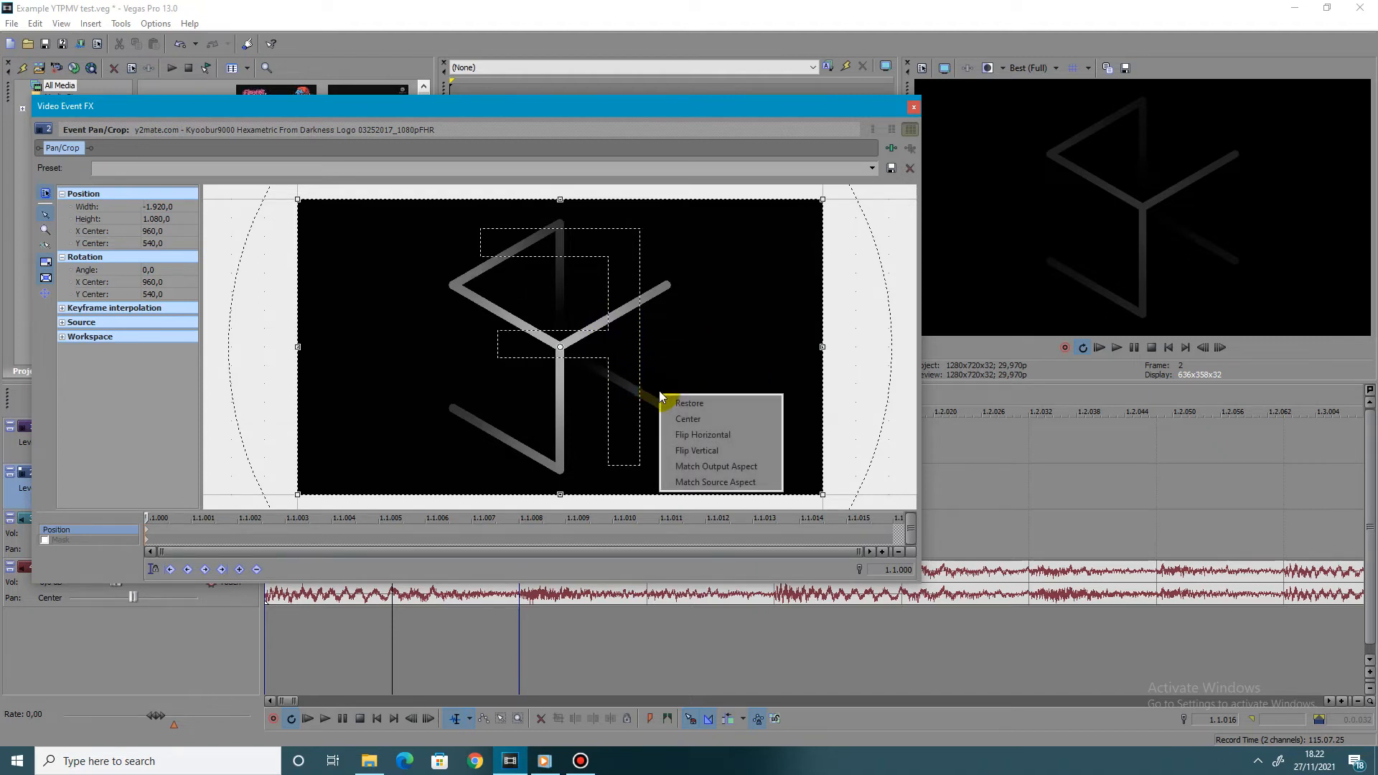
drag(615, 108, 459, 36)
right_click(585, 259)
click(600, 267)
Try vertical and horizontal flips in combination on the second clip, flipping both back to the original orientation
right_click(588, 262)
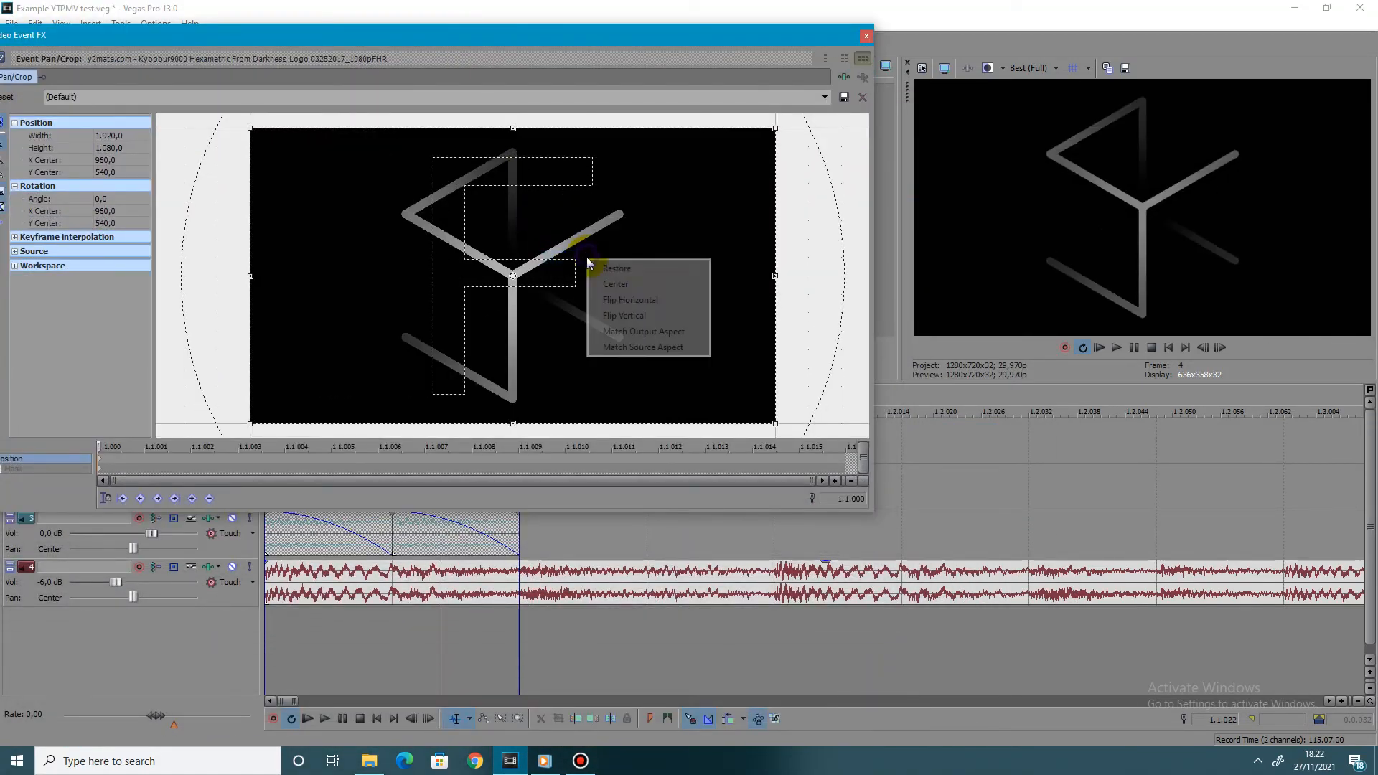
click(632, 317)
right_click(631, 320)
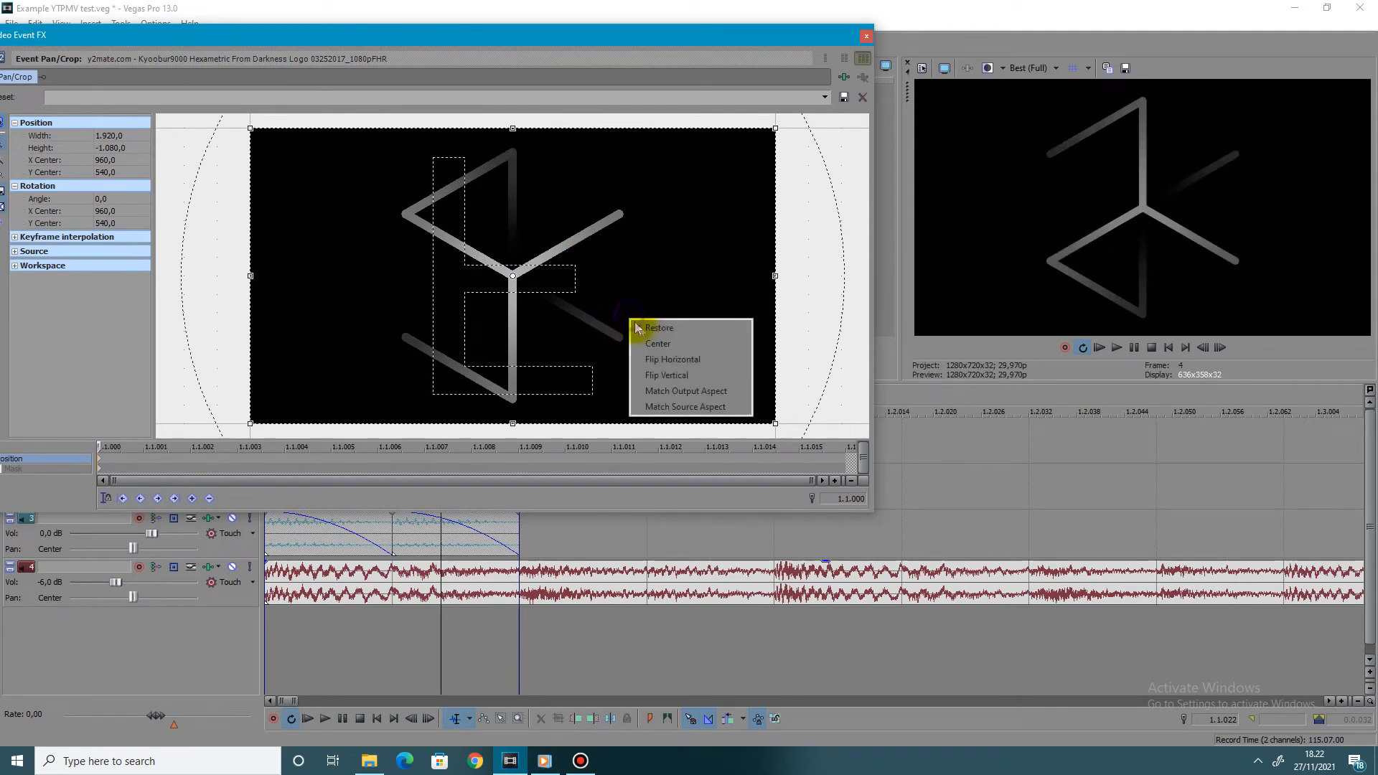
click(672, 361)
right_click(654, 331)
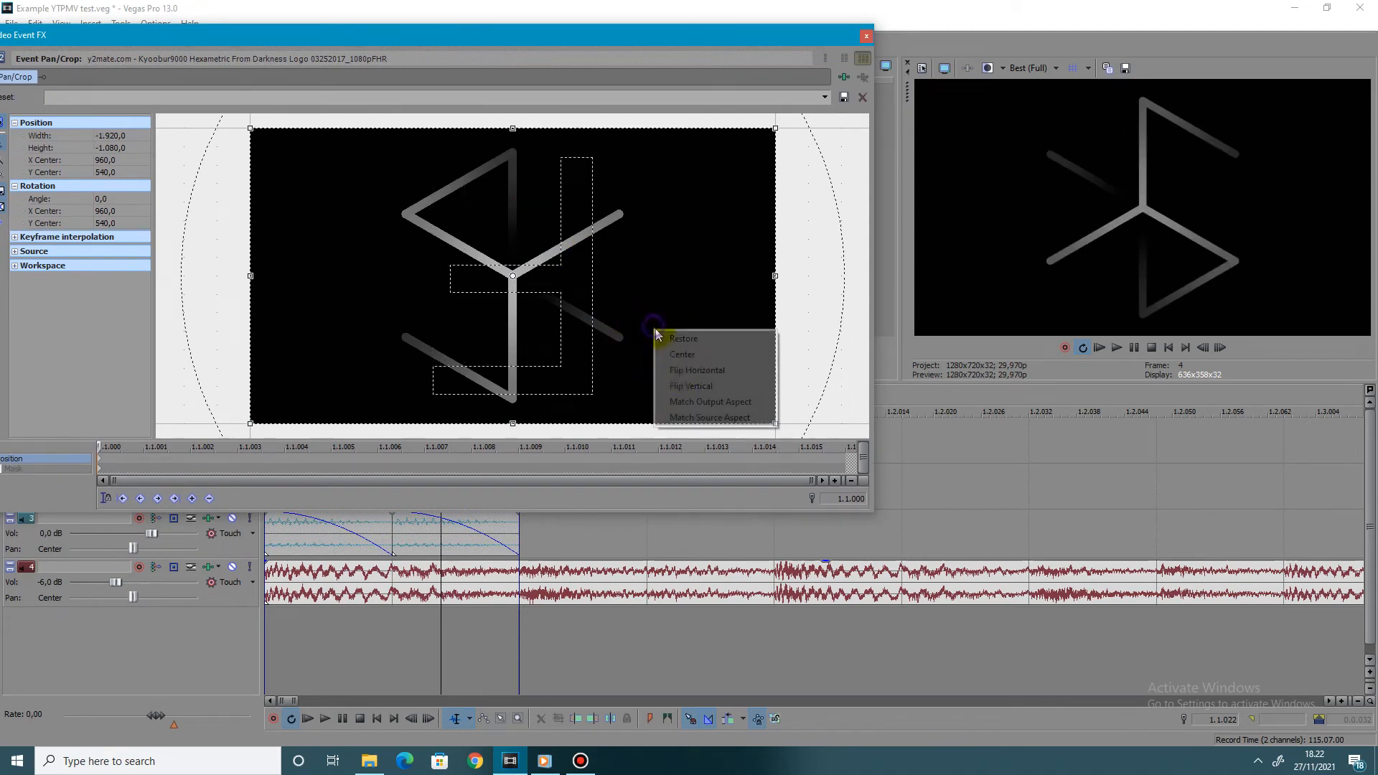
click(698, 373)
right_click(661, 323)
click(701, 375)
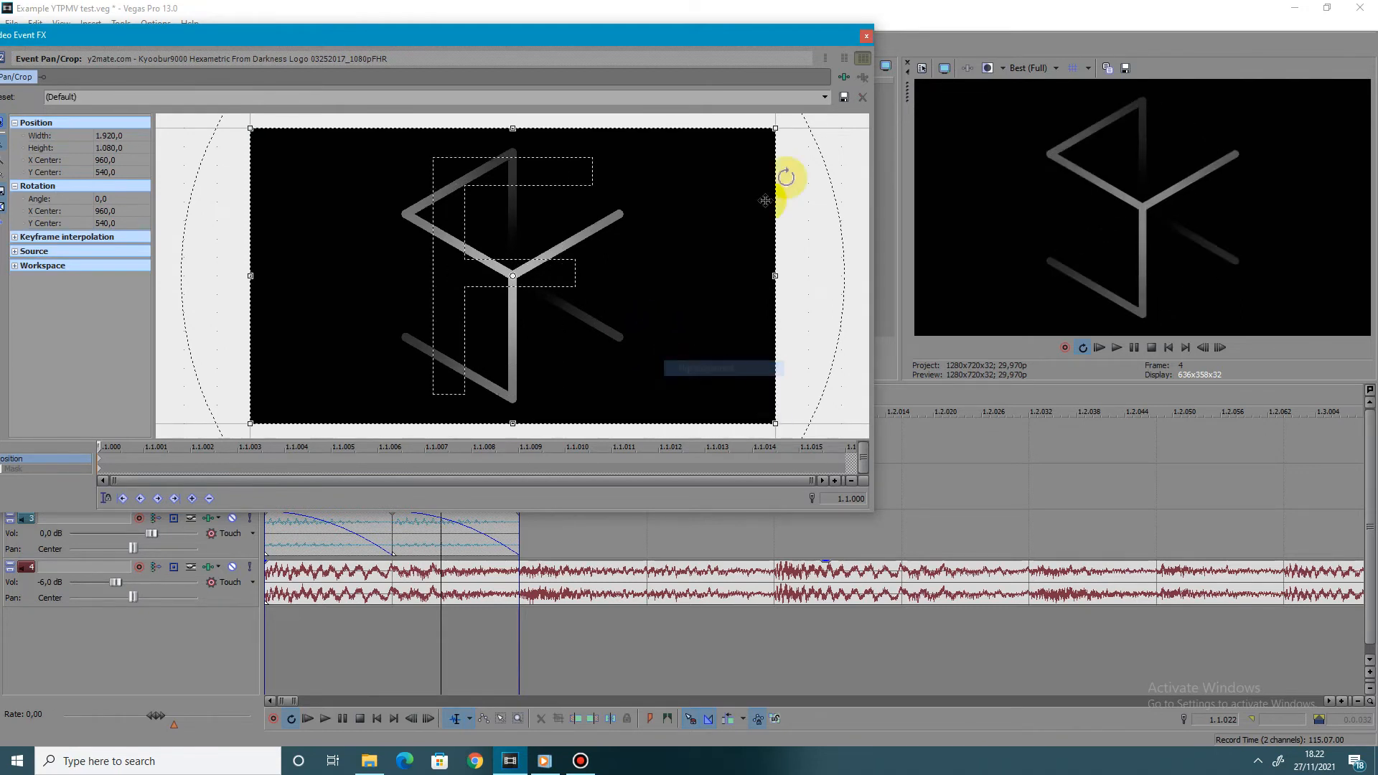
Flip the second clip horizontally, close Pan/Crop and play both clips from 1.1.000
right_click(583, 201)
click(635, 239)
click(866, 35)
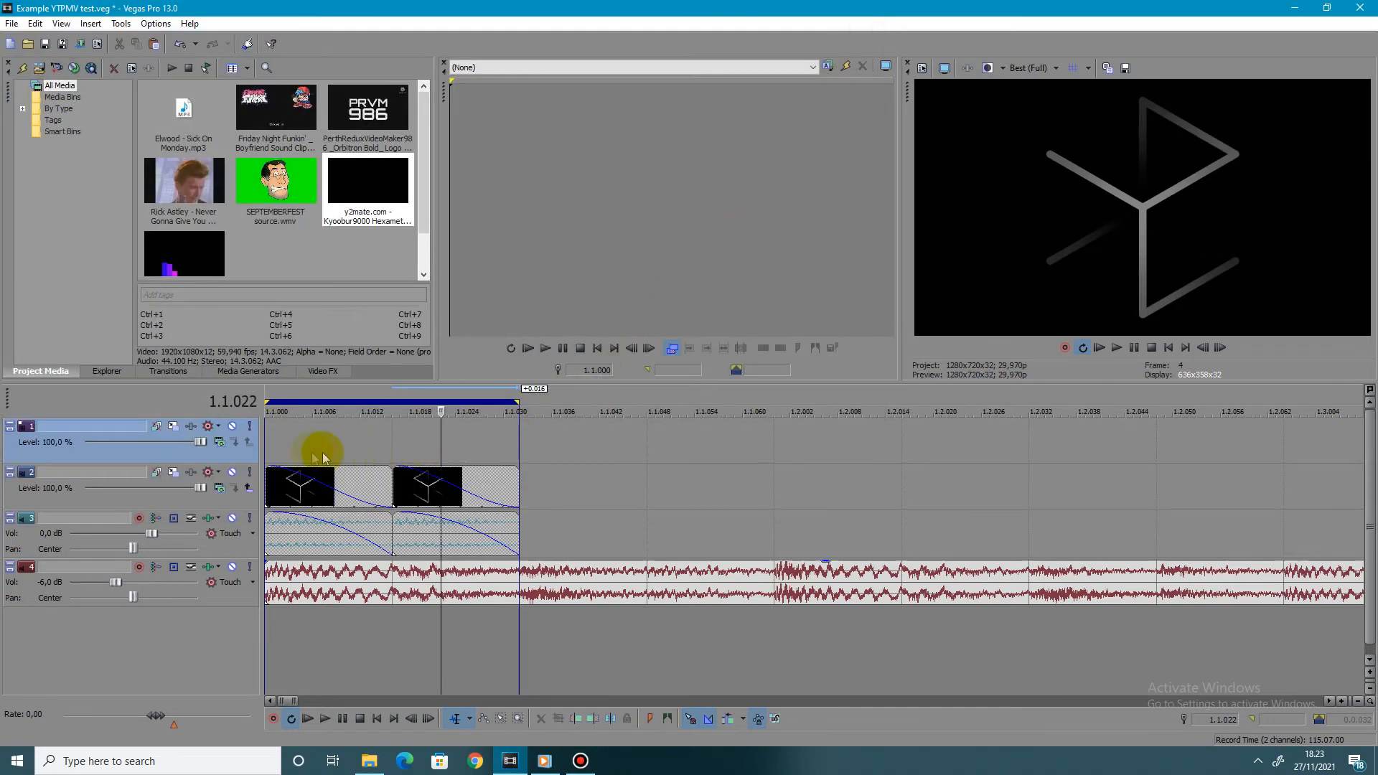
click(267, 442)
key(space)
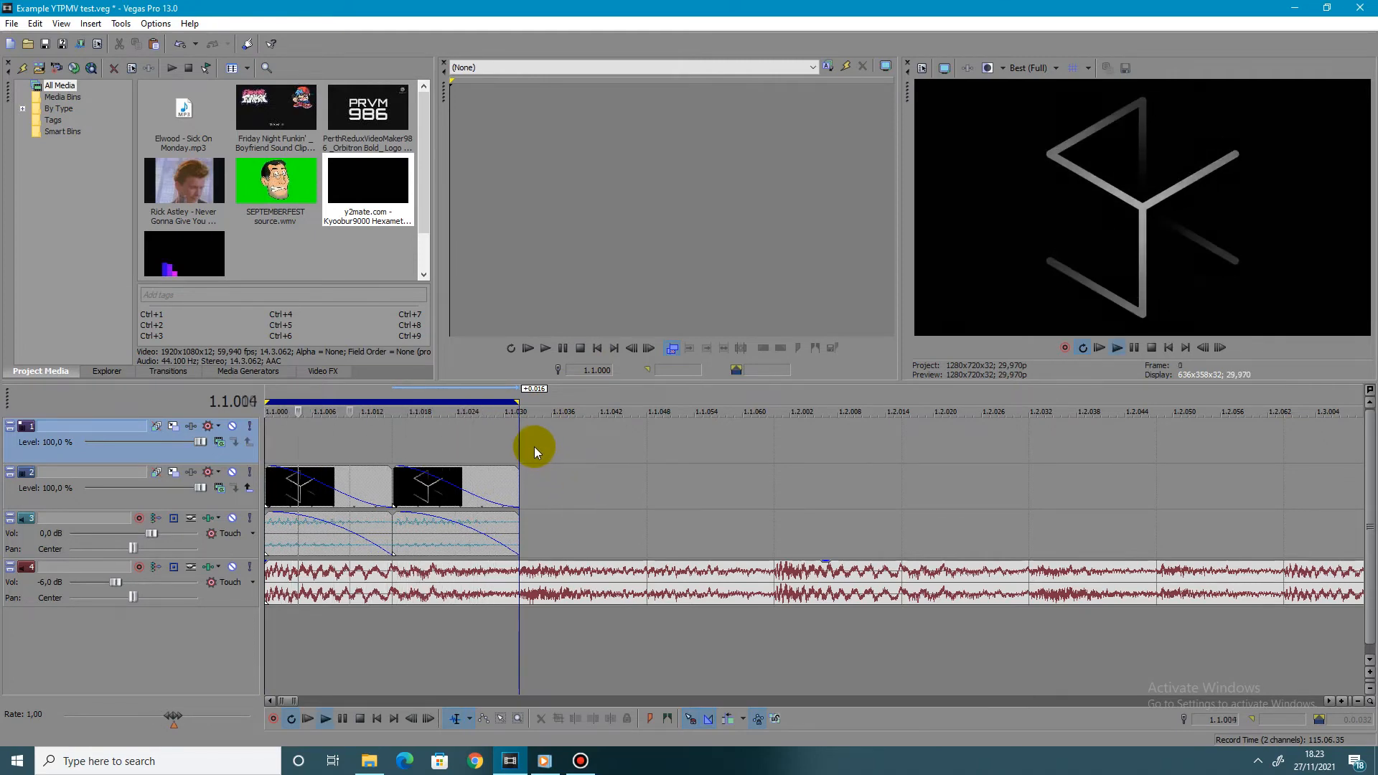
Stop playback, extend the loop region to 1.2.000 and paste a copy of both video and audio clips at 1.1.032
key(space)
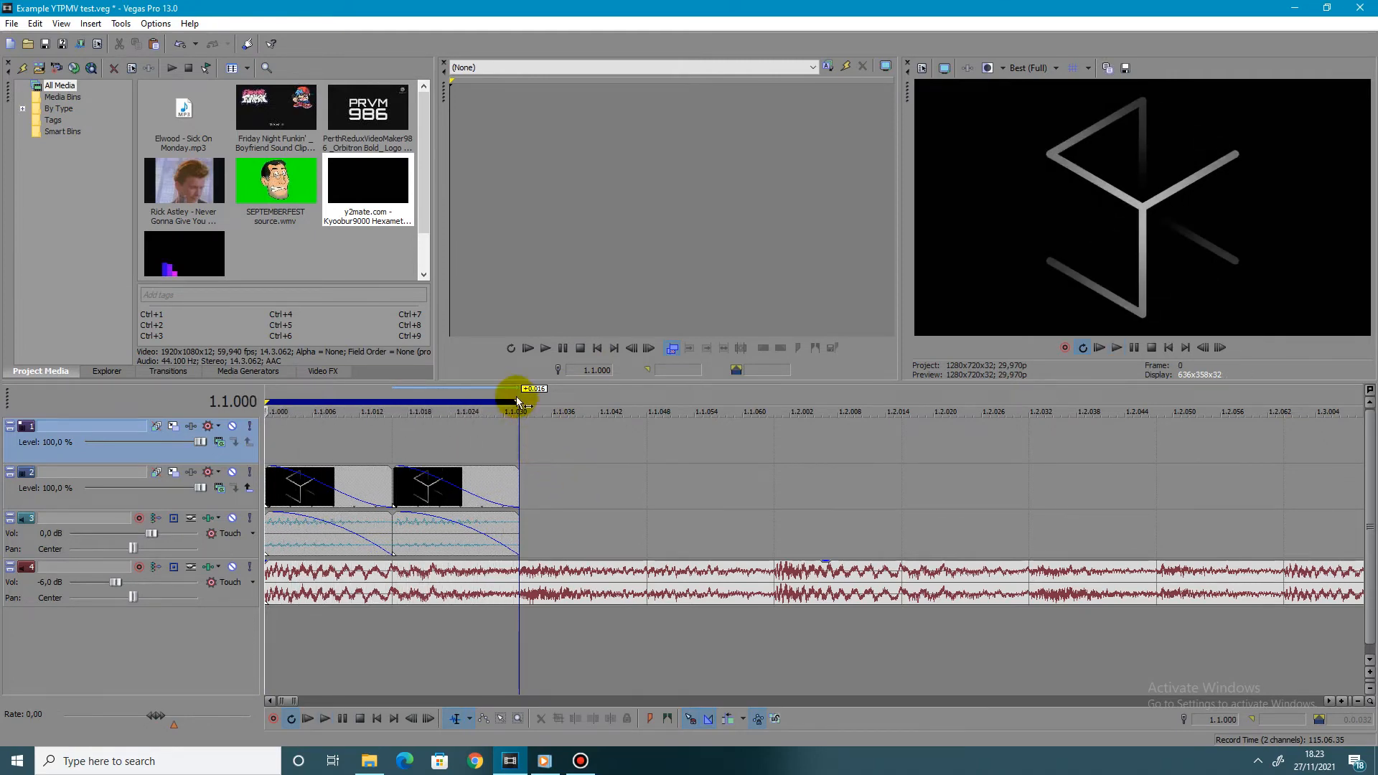
drag(518, 402, 773, 423)
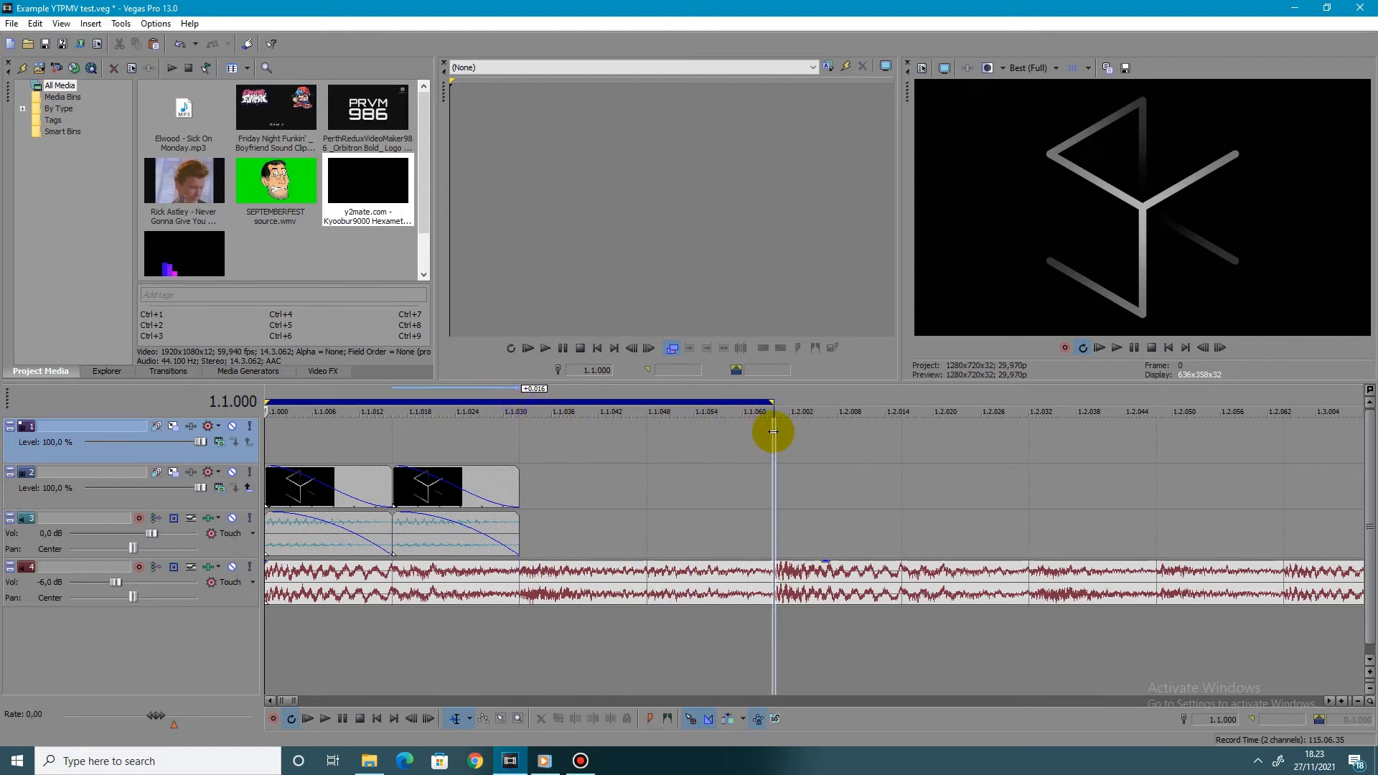
click(266, 493)
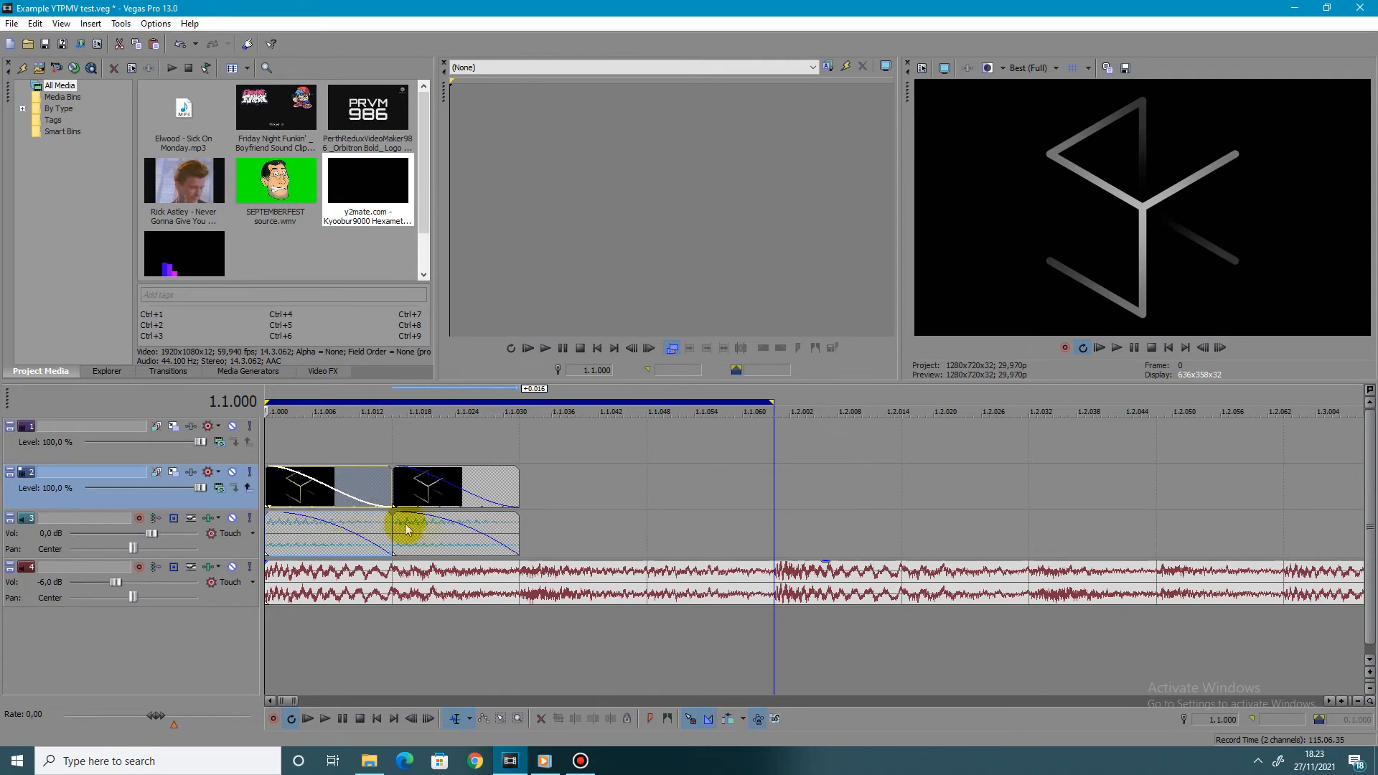
shift+click(513, 531)
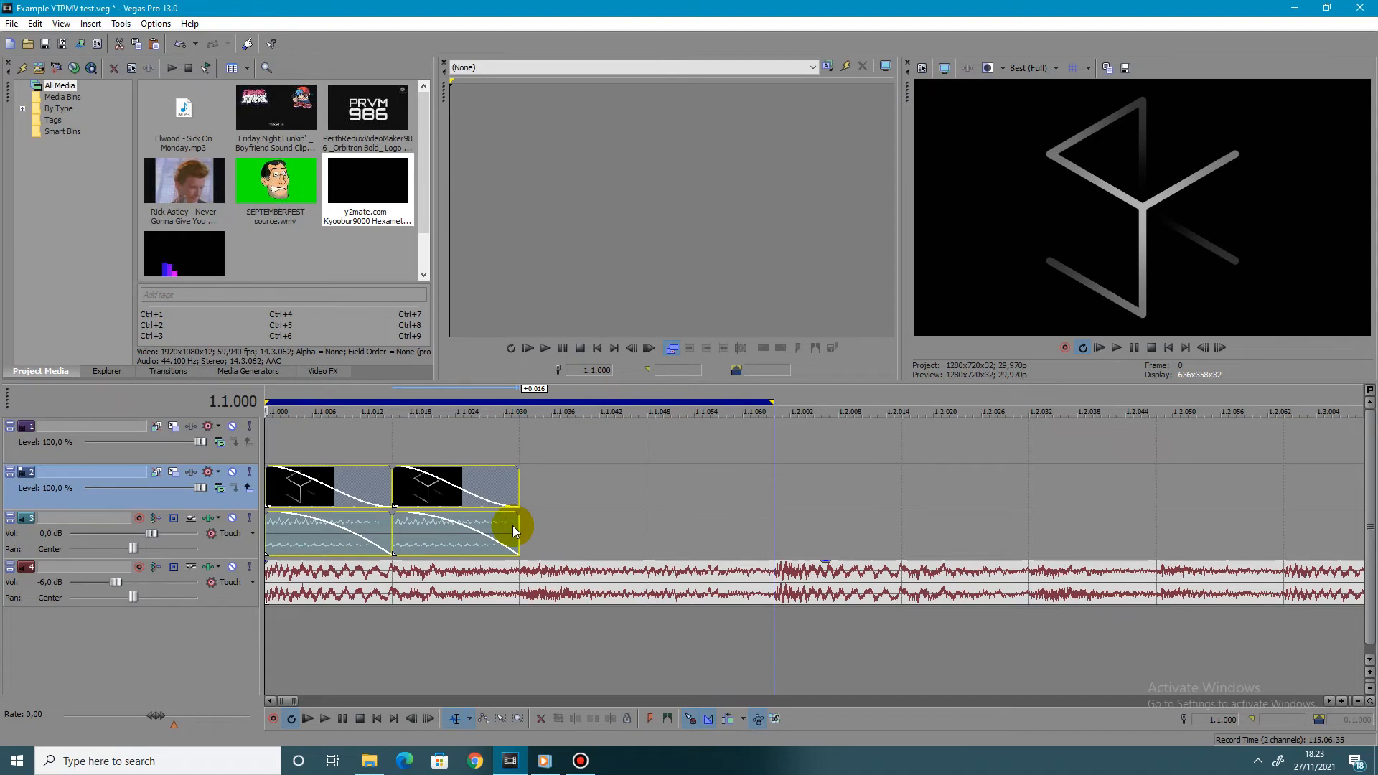
click(517, 486)
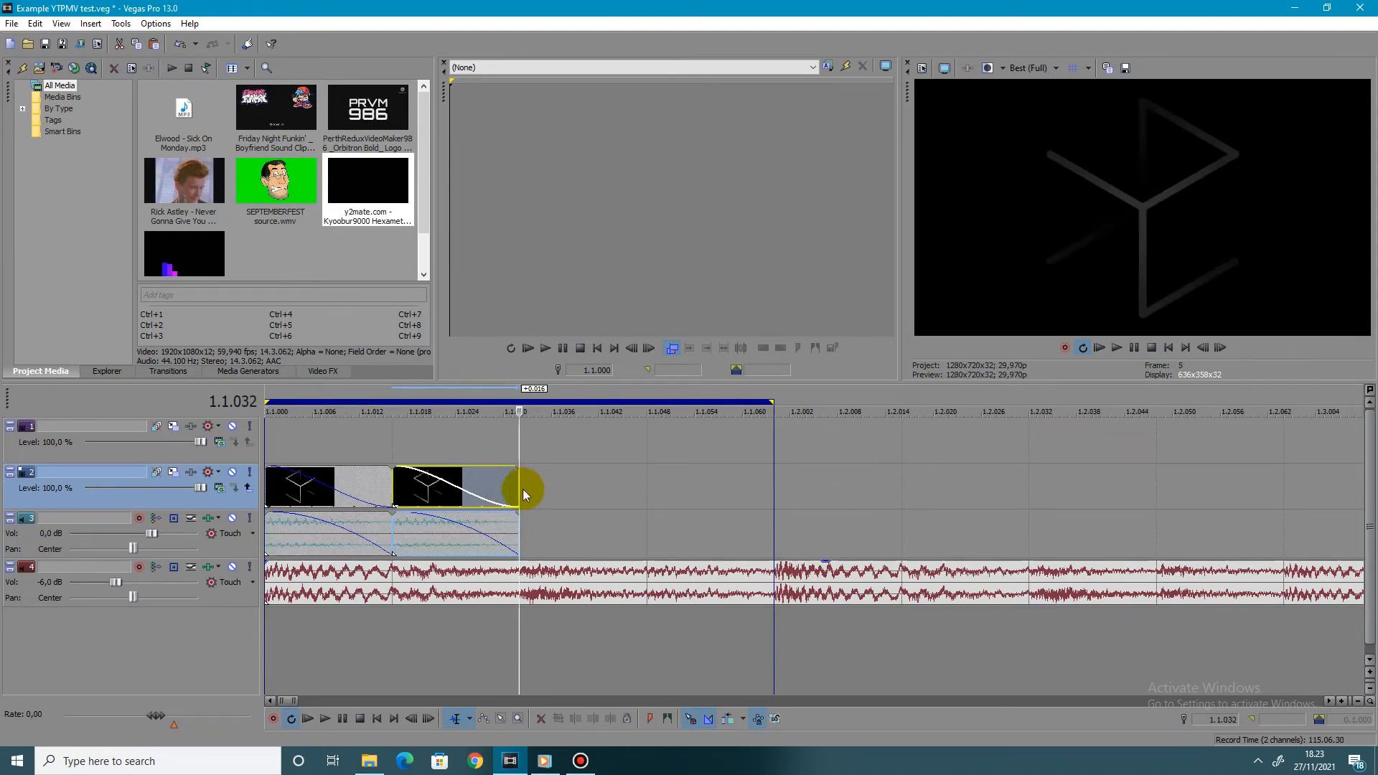
key(ctrl+v)
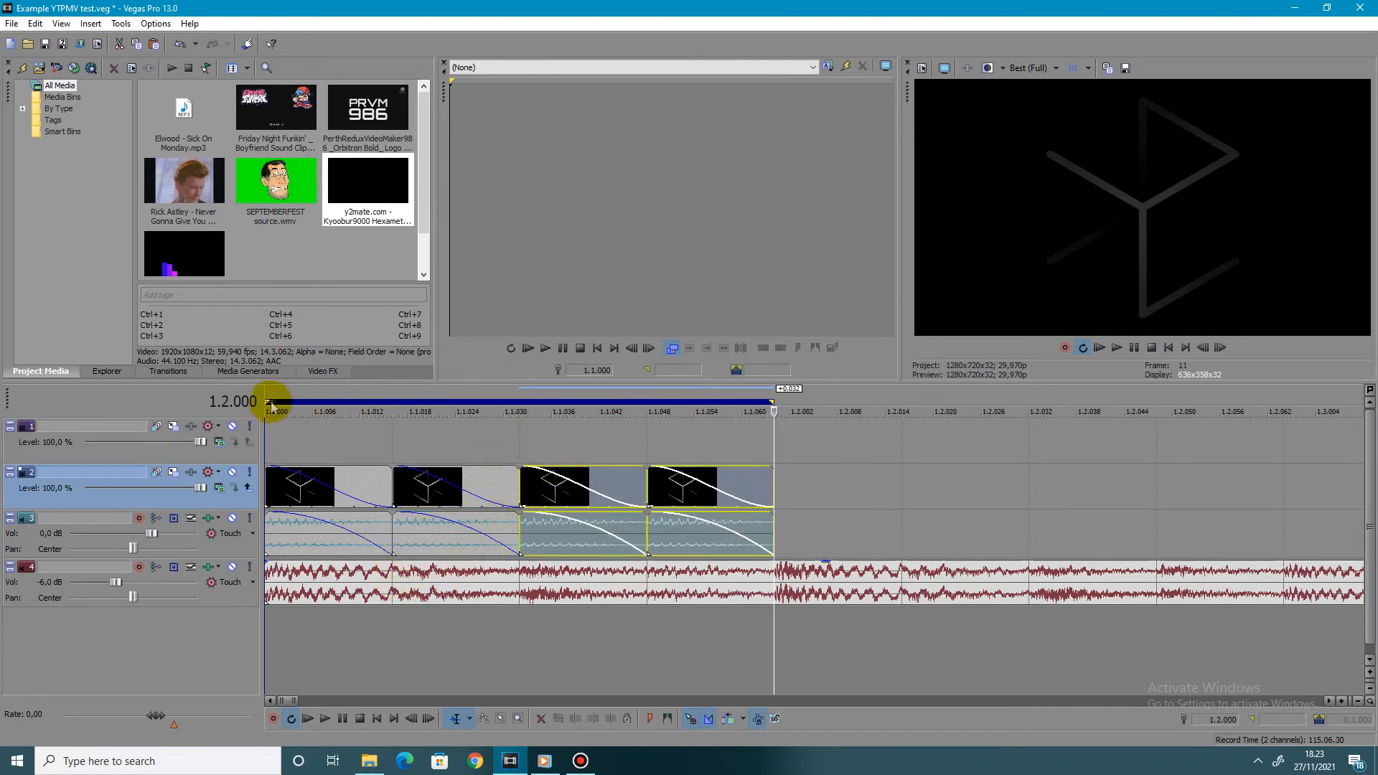
Limit the loop region to the two pasted clips, play them with the music and stop
drag(268, 401, 521, 431)
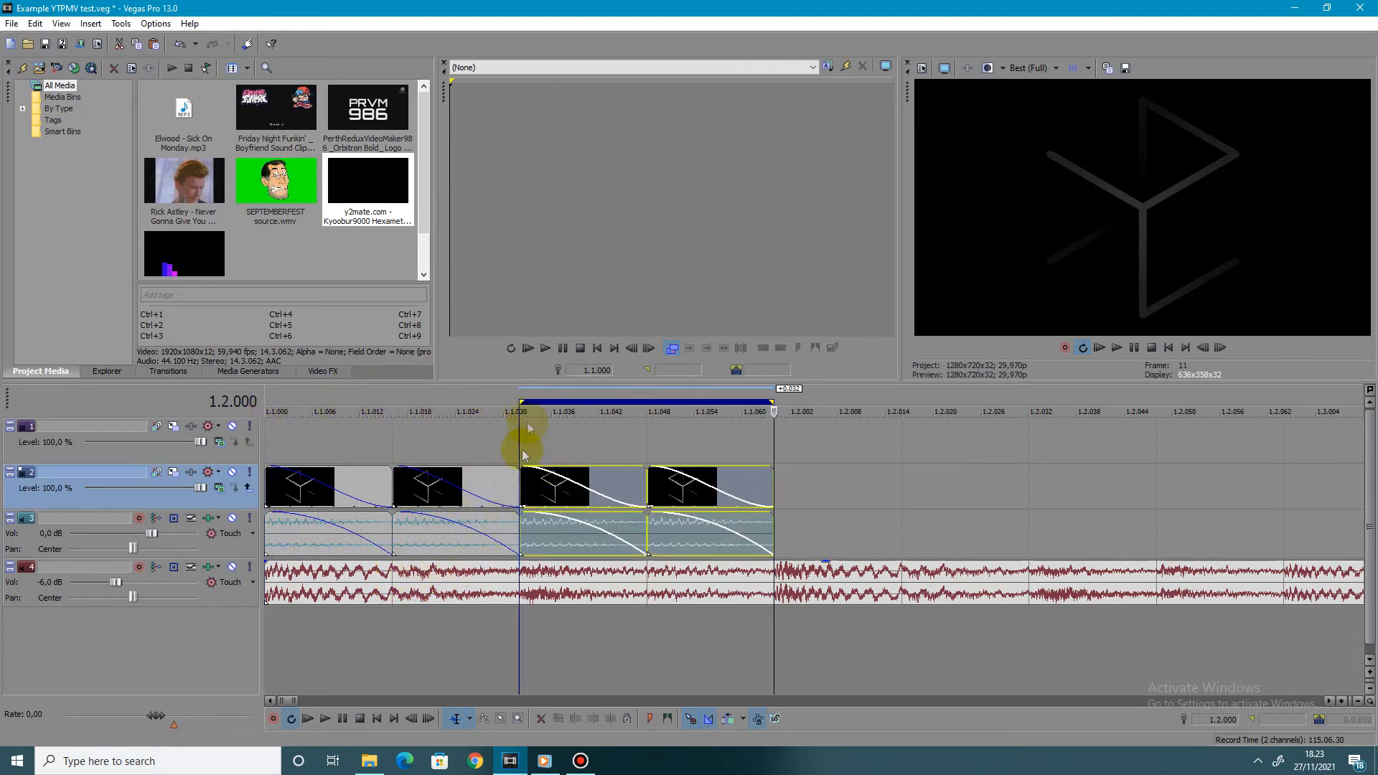
click(524, 491)
click(325, 719)
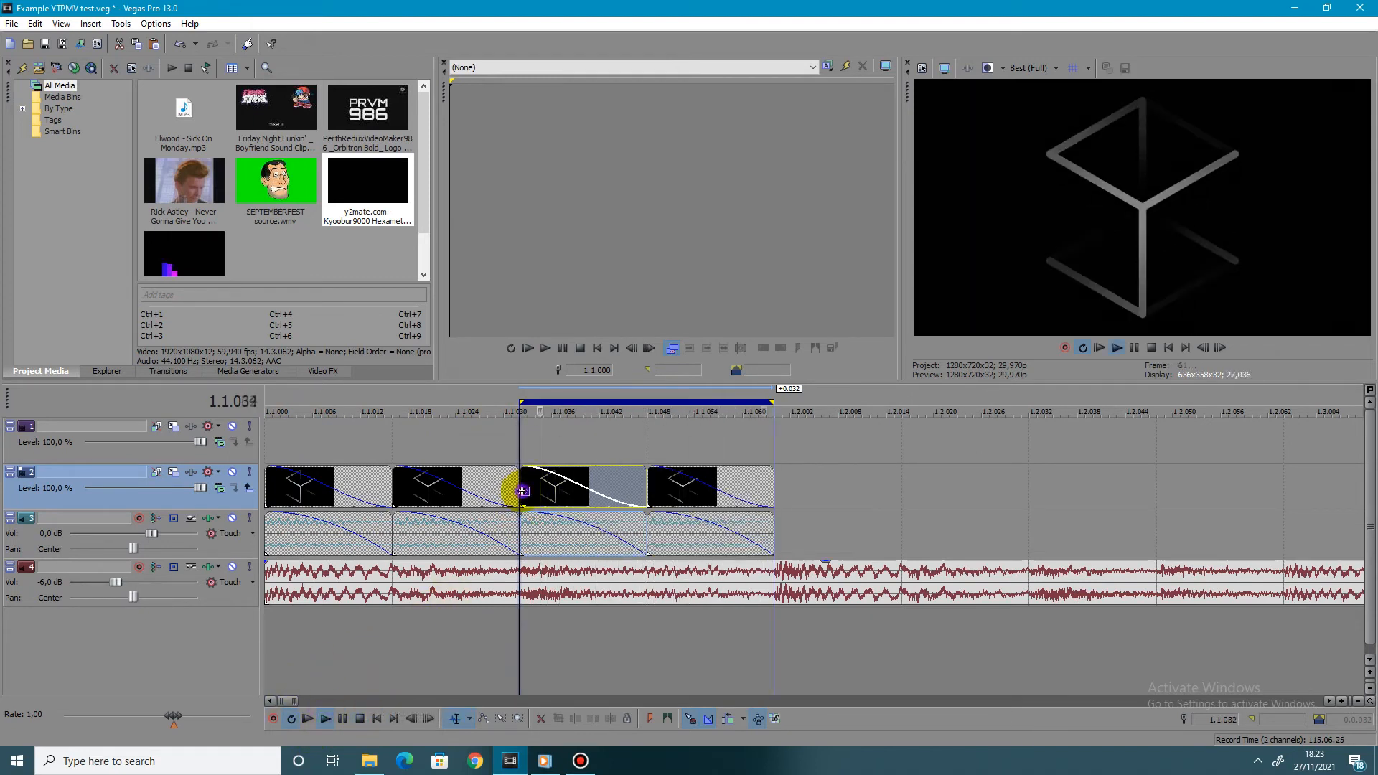
shift+click(659, 547)
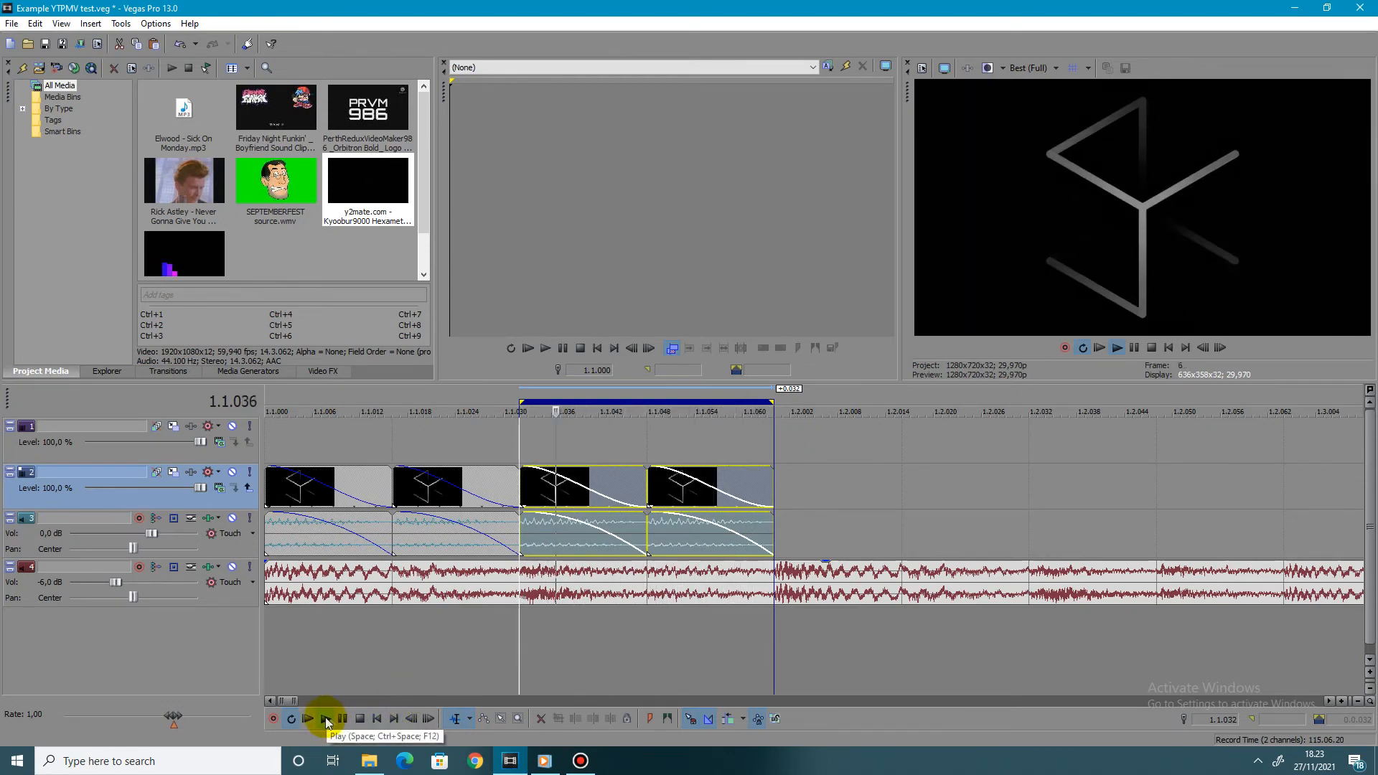
click(360, 719)
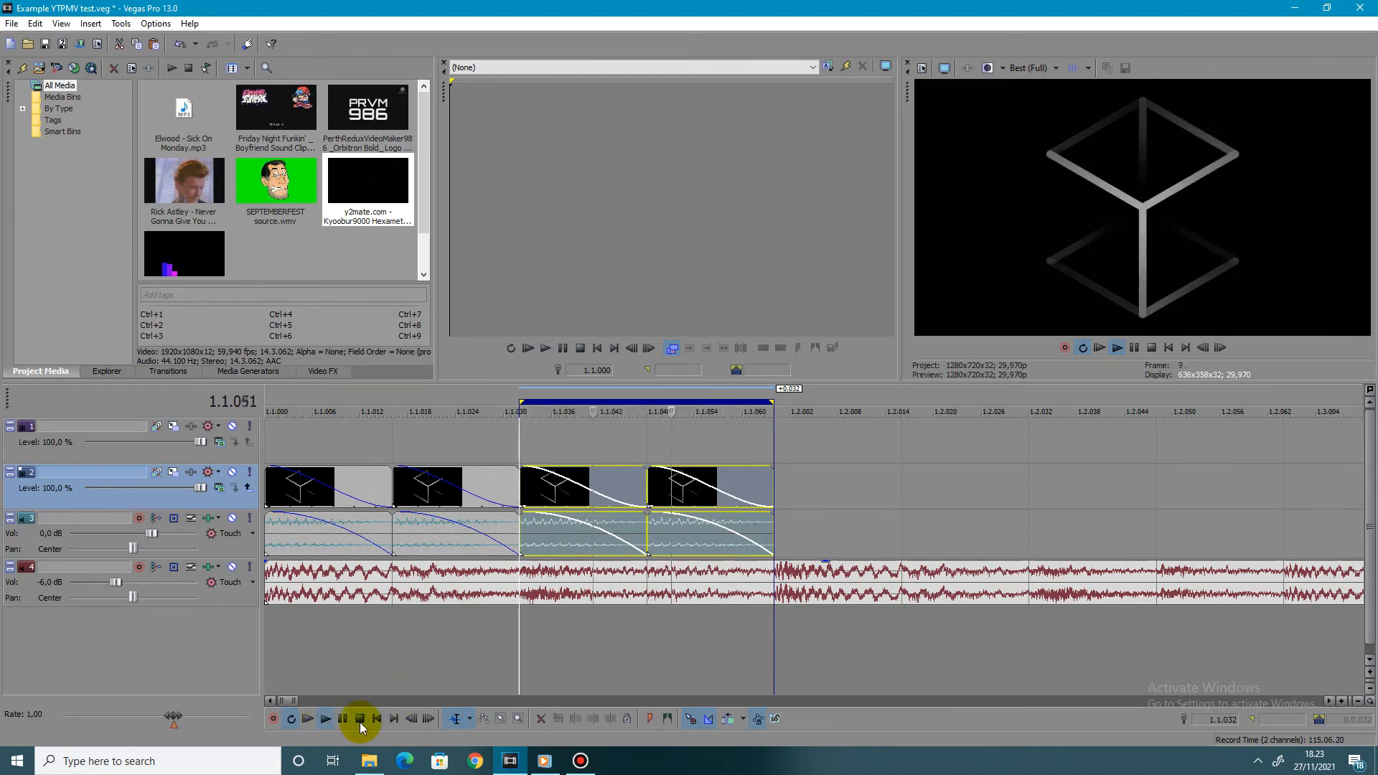
click(521, 443)
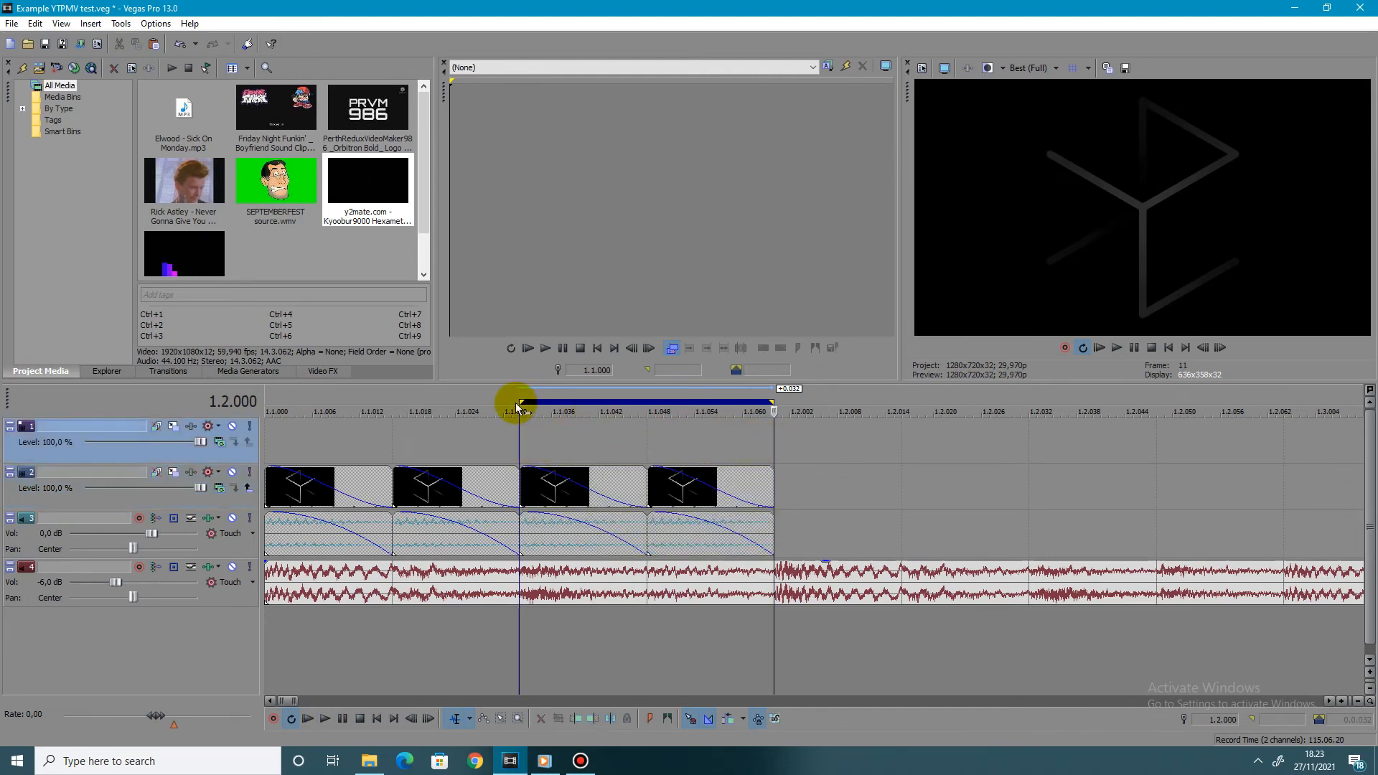
Collapse the loop region at 1.2.000 and paste a copy of all four clips with their audio at that point
drag(520, 402, 775, 412)
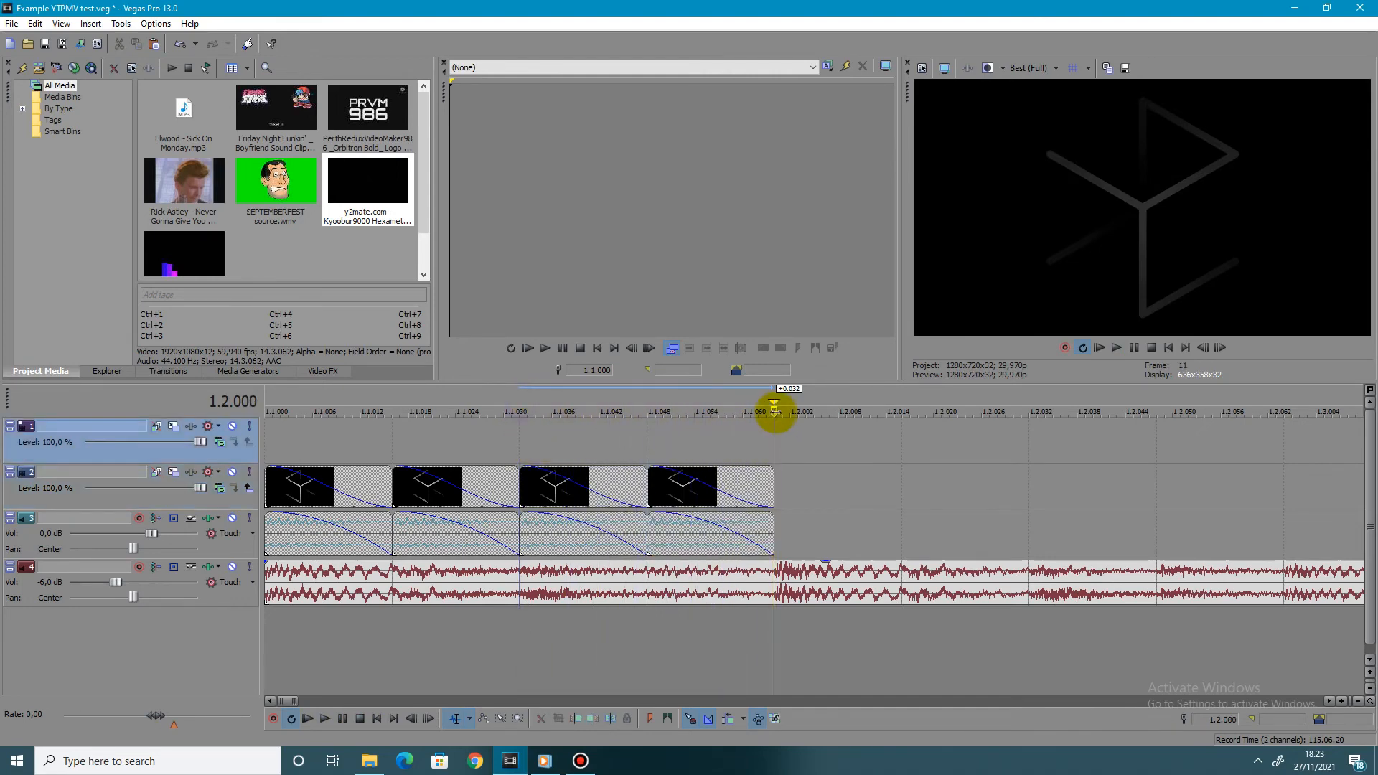
scroll(831, 485, down, 1)
scroll(830, 484, down, 1)
key(space)
key(space)
key(space)
key(space)
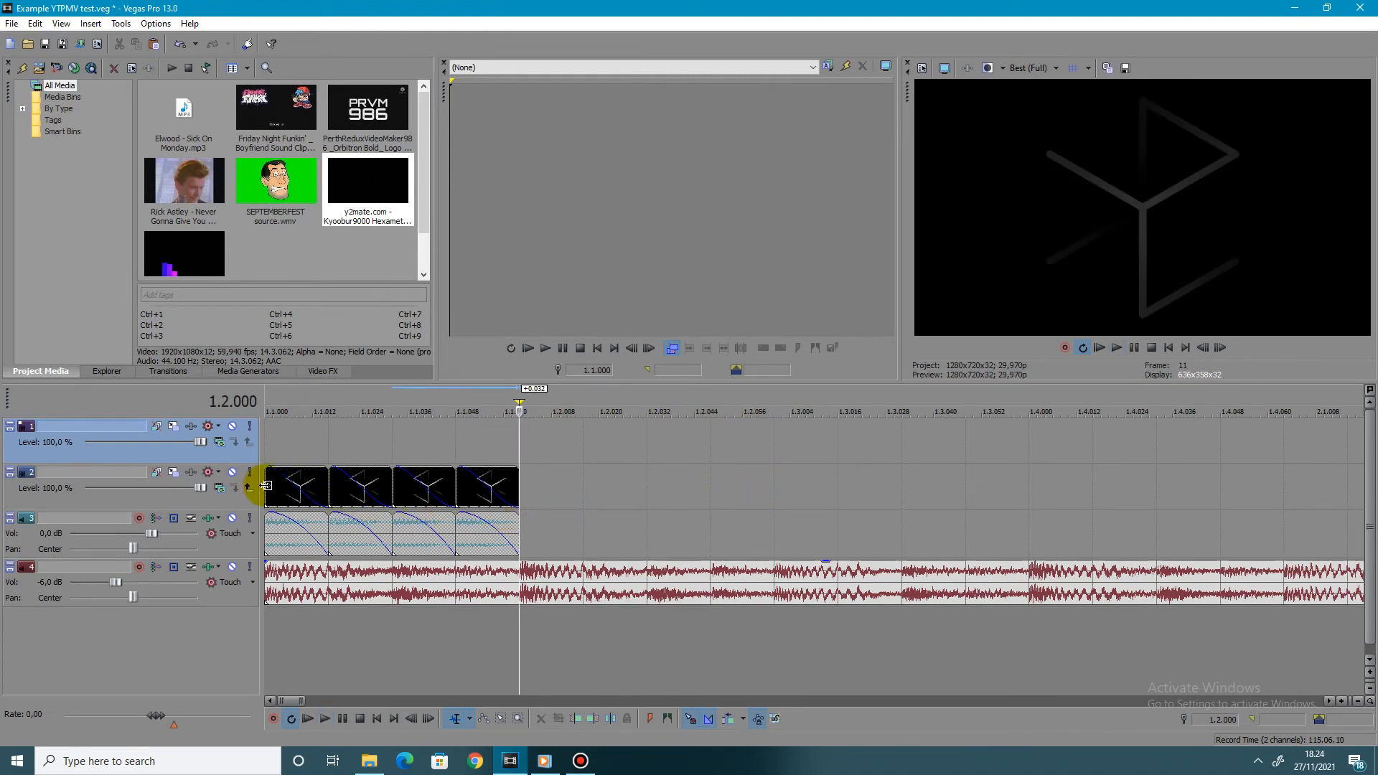
click(266, 486)
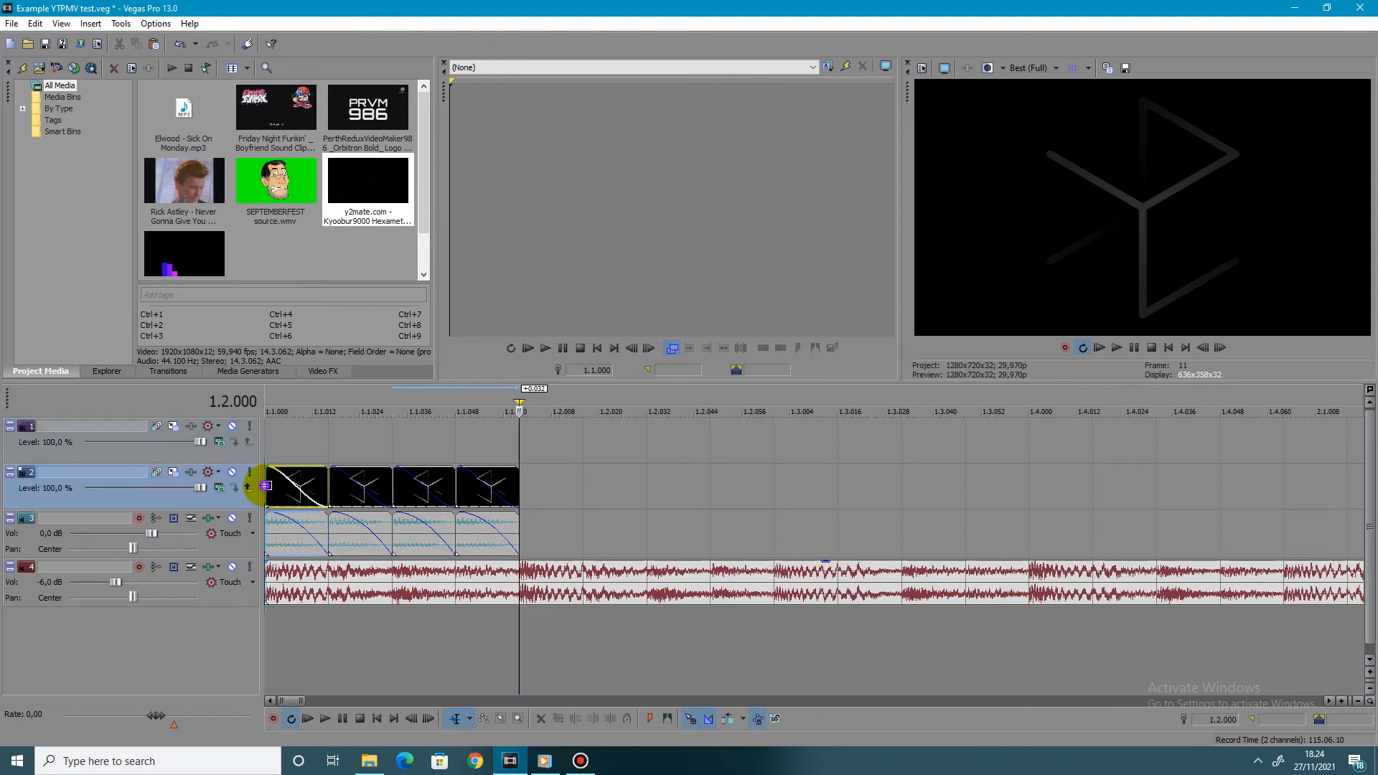
shift+click(497, 540)
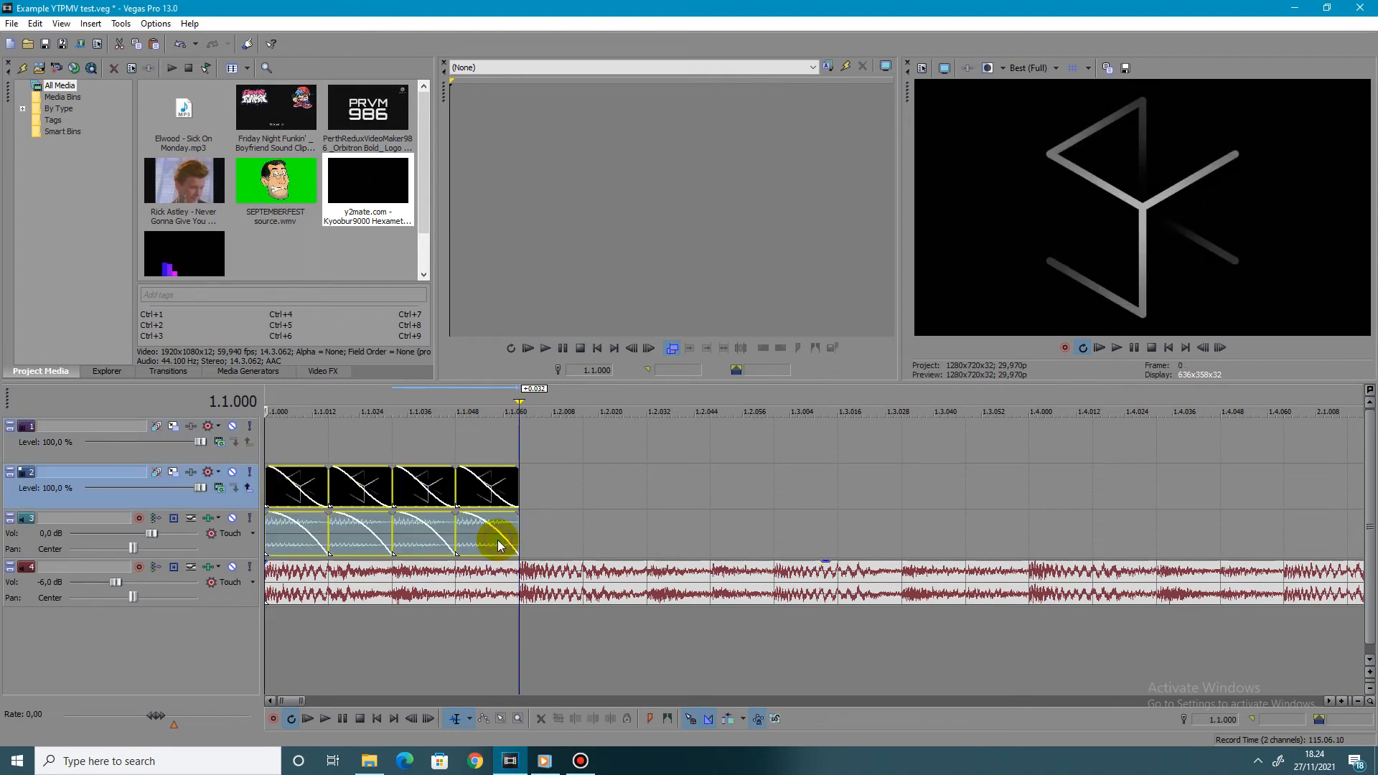
click(518, 486)
key(ctrl+v)
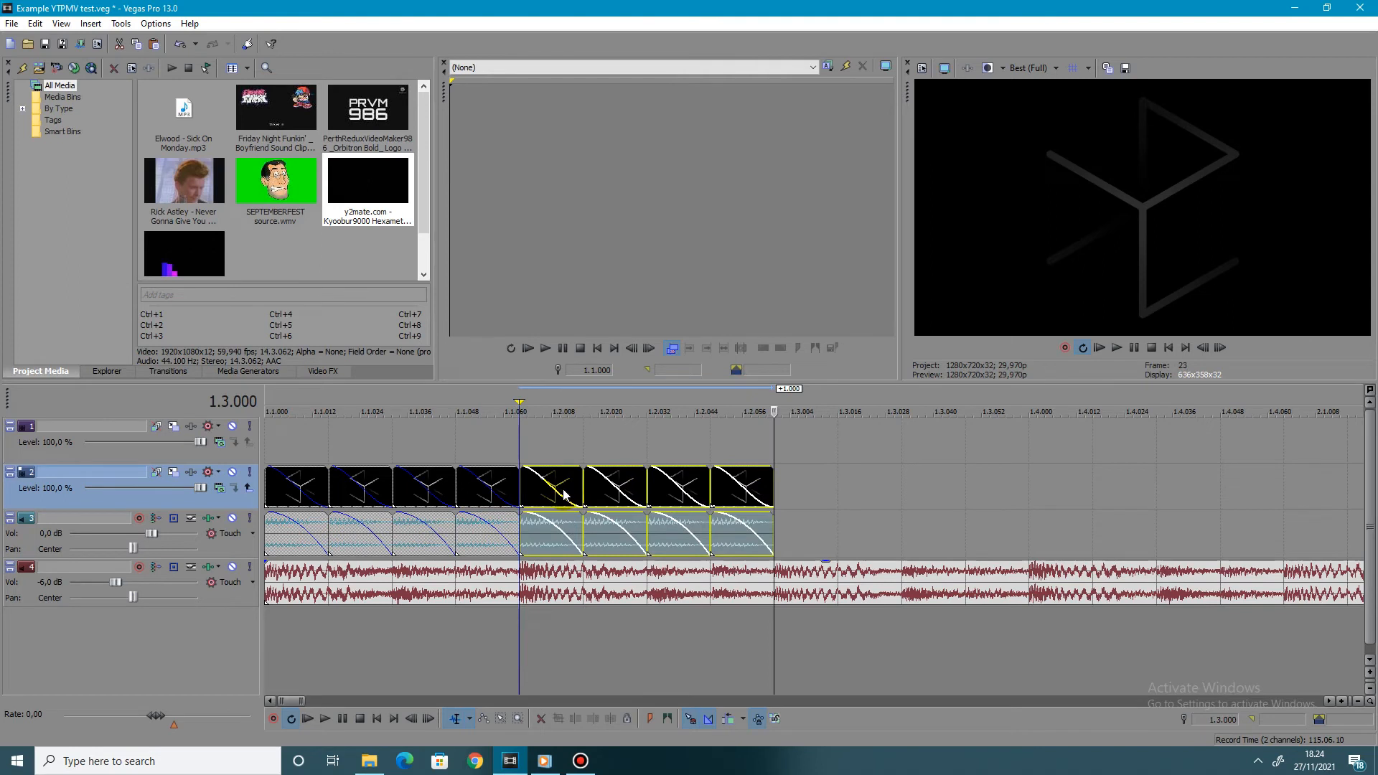
Try pasting the four clips once more at 1.3.000 and undo that paste
right_click(809, 494)
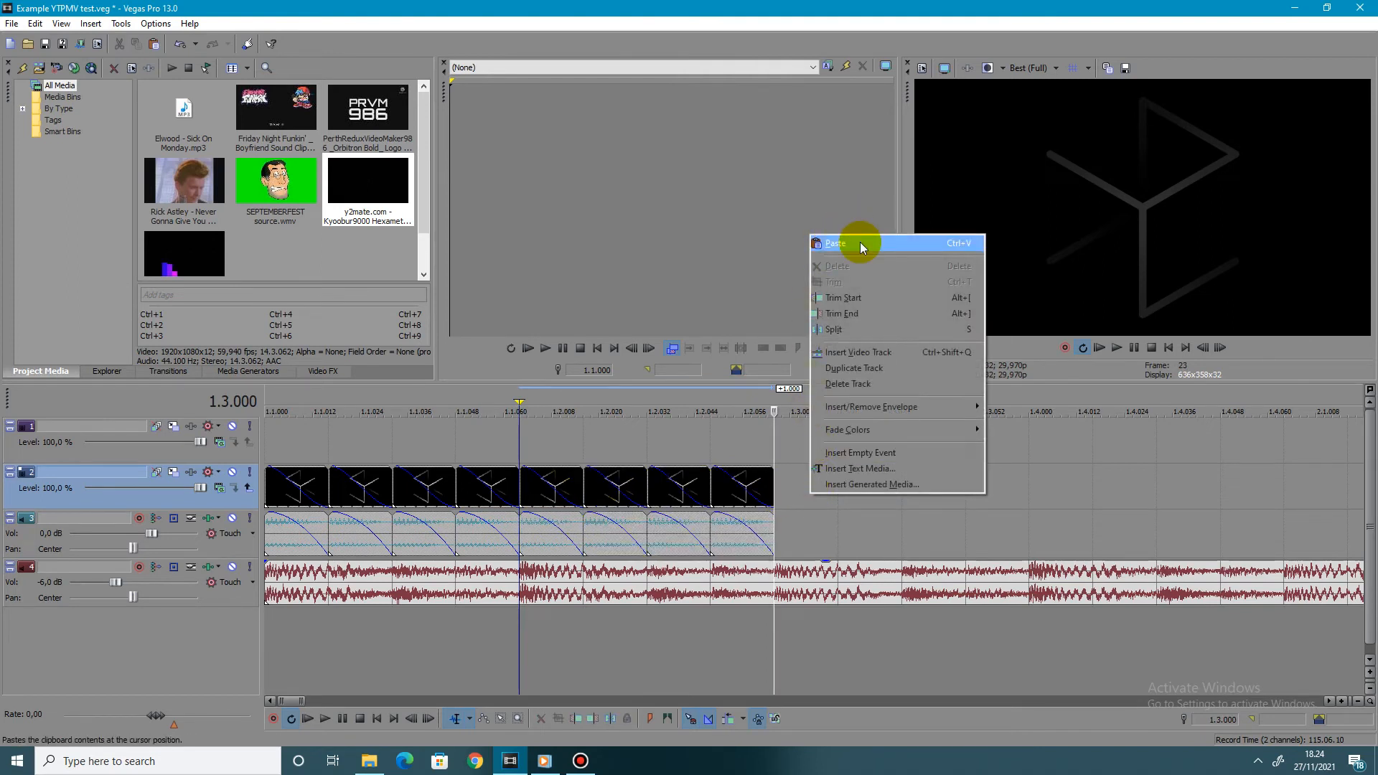
click(829, 244)
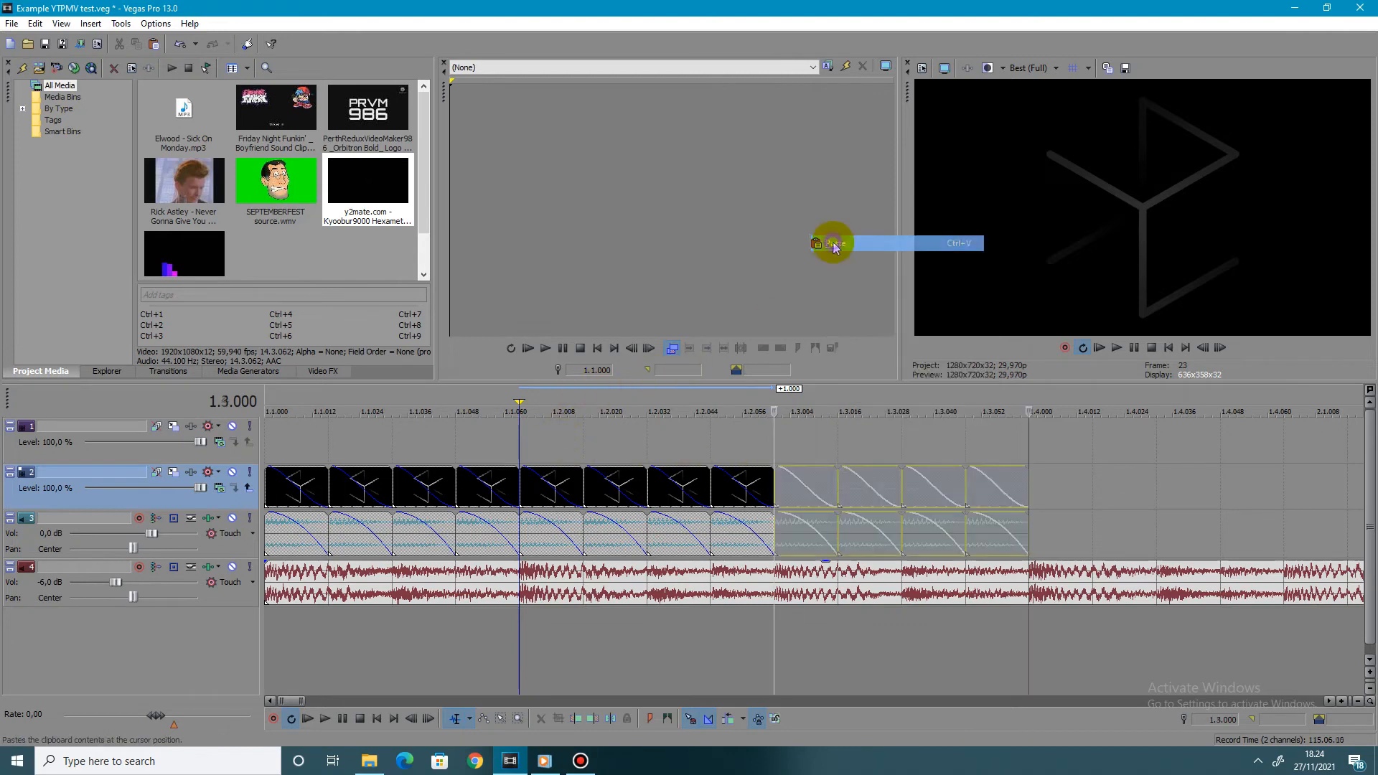
key(ctrl+z)
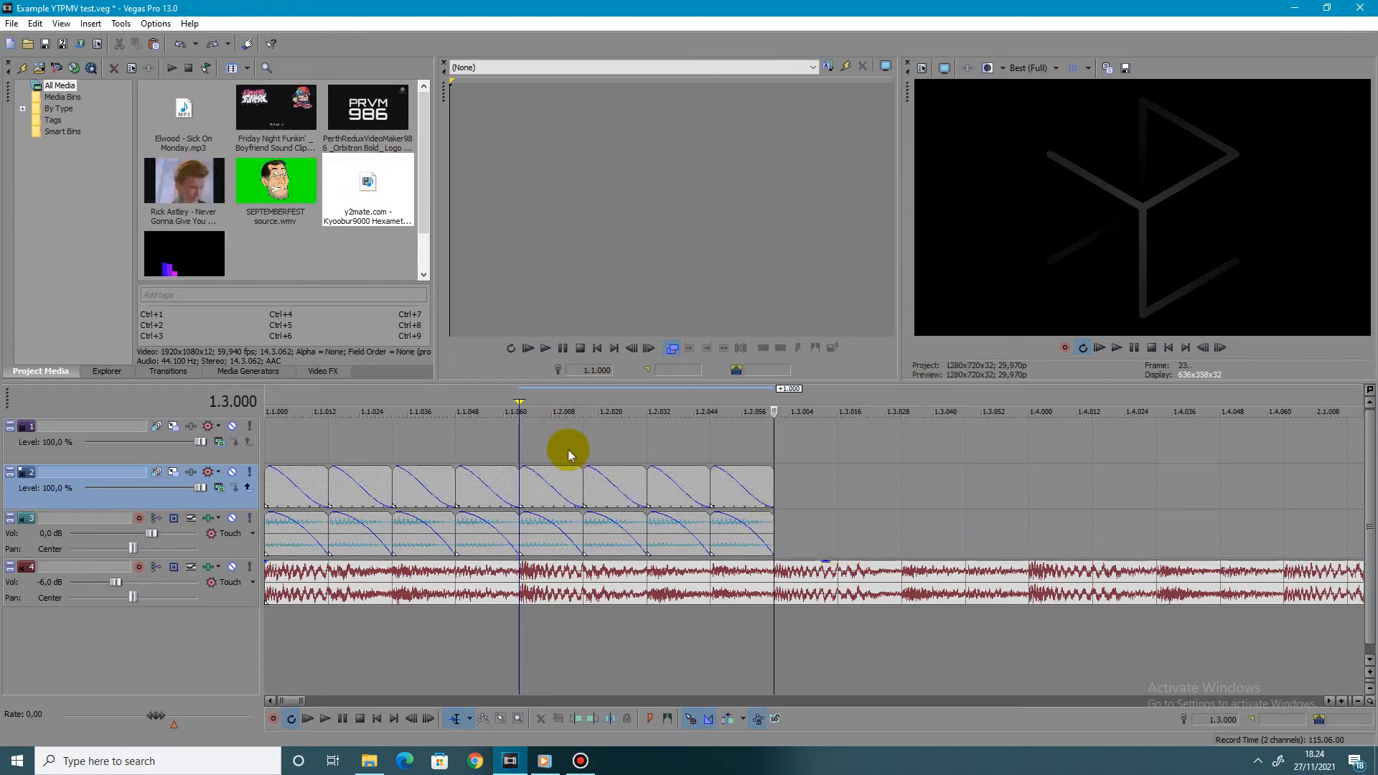
Play the whole sequence of eight clips with the music from 1.1.000
click(523, 442)
click(265, 449)
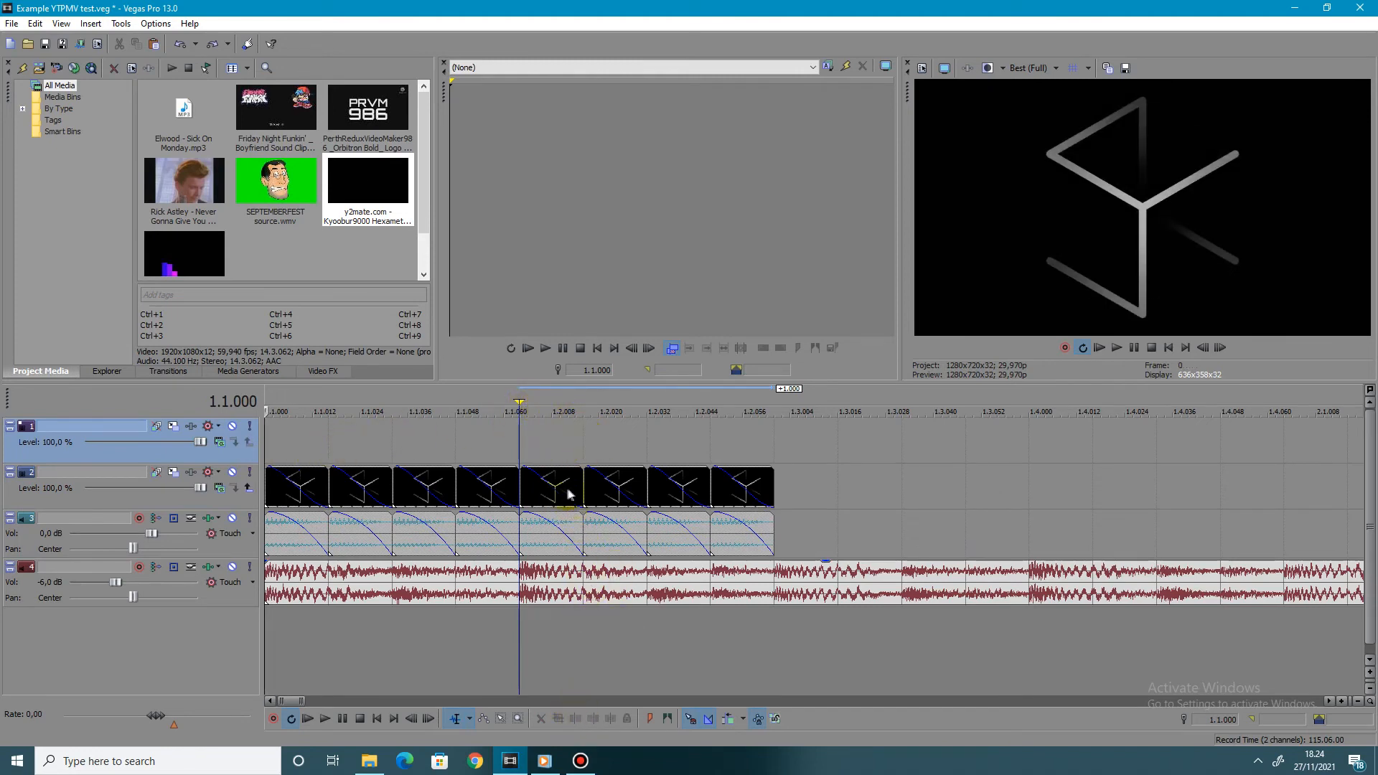
key(space)
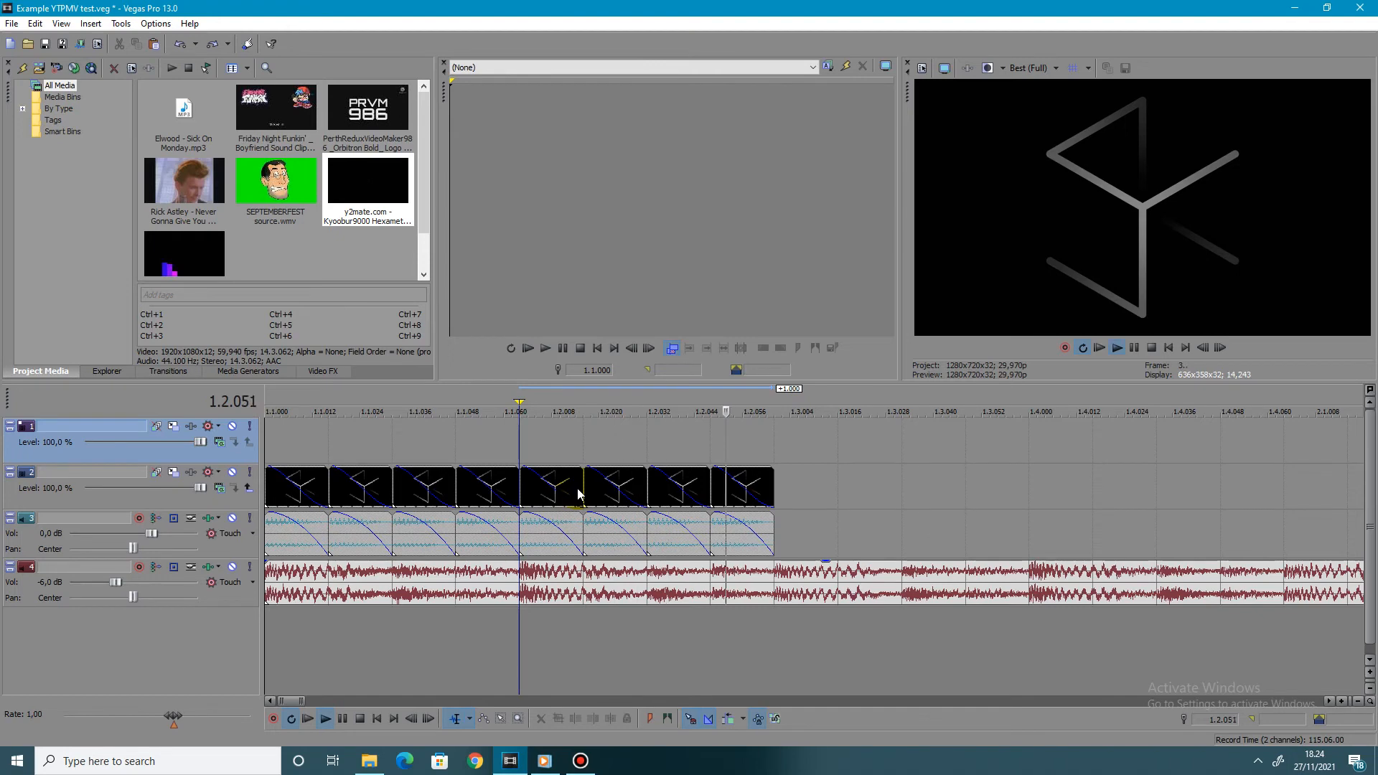
key(space)
key(space)
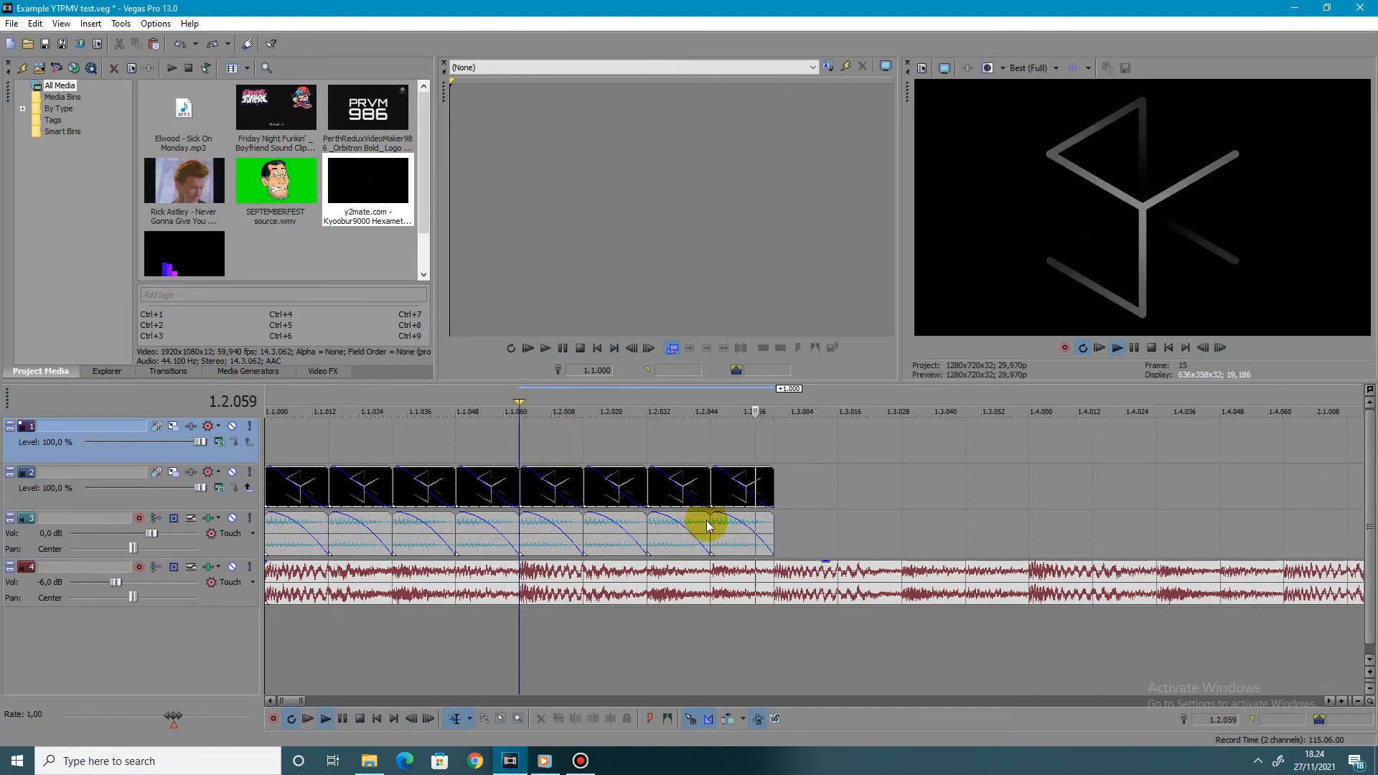
key(space)
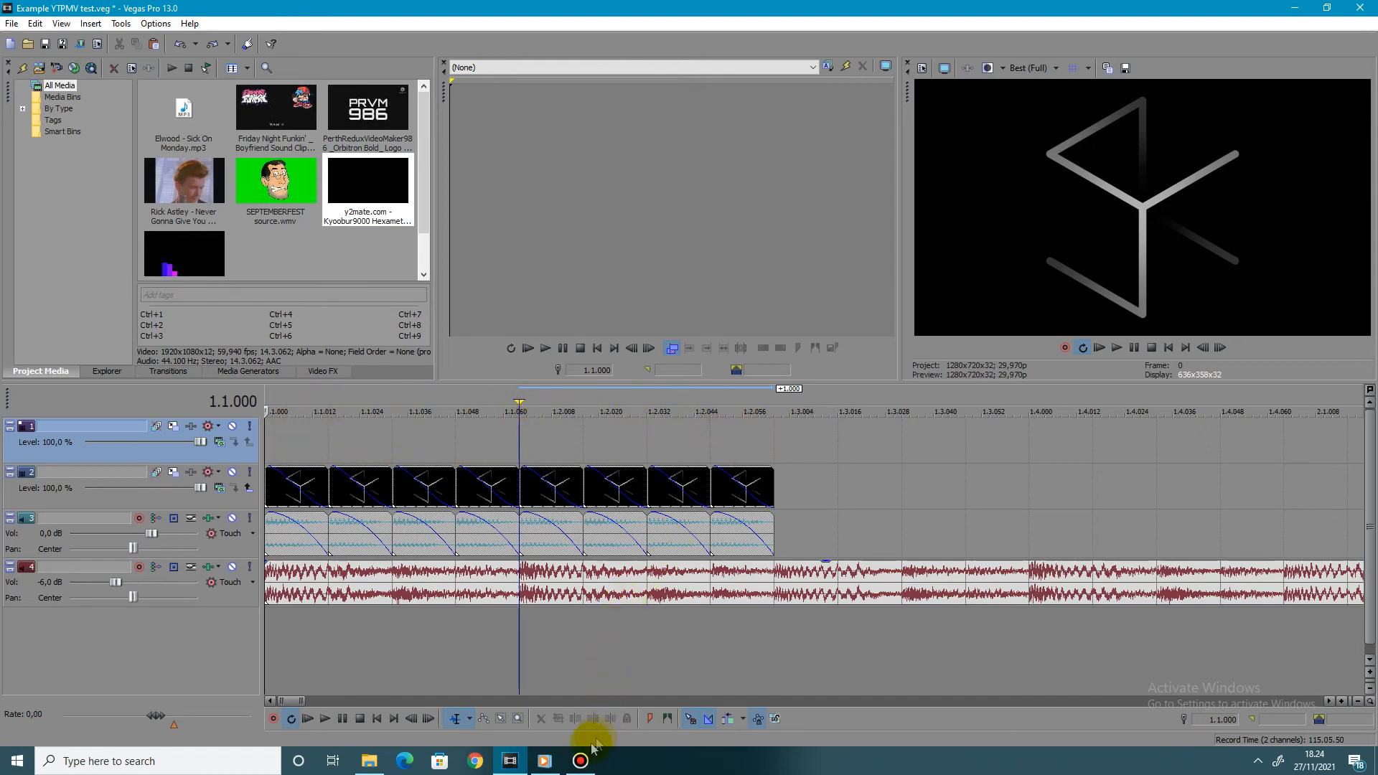
Mute the music on track 4 and play the eight clips on their own
click(232, 567)
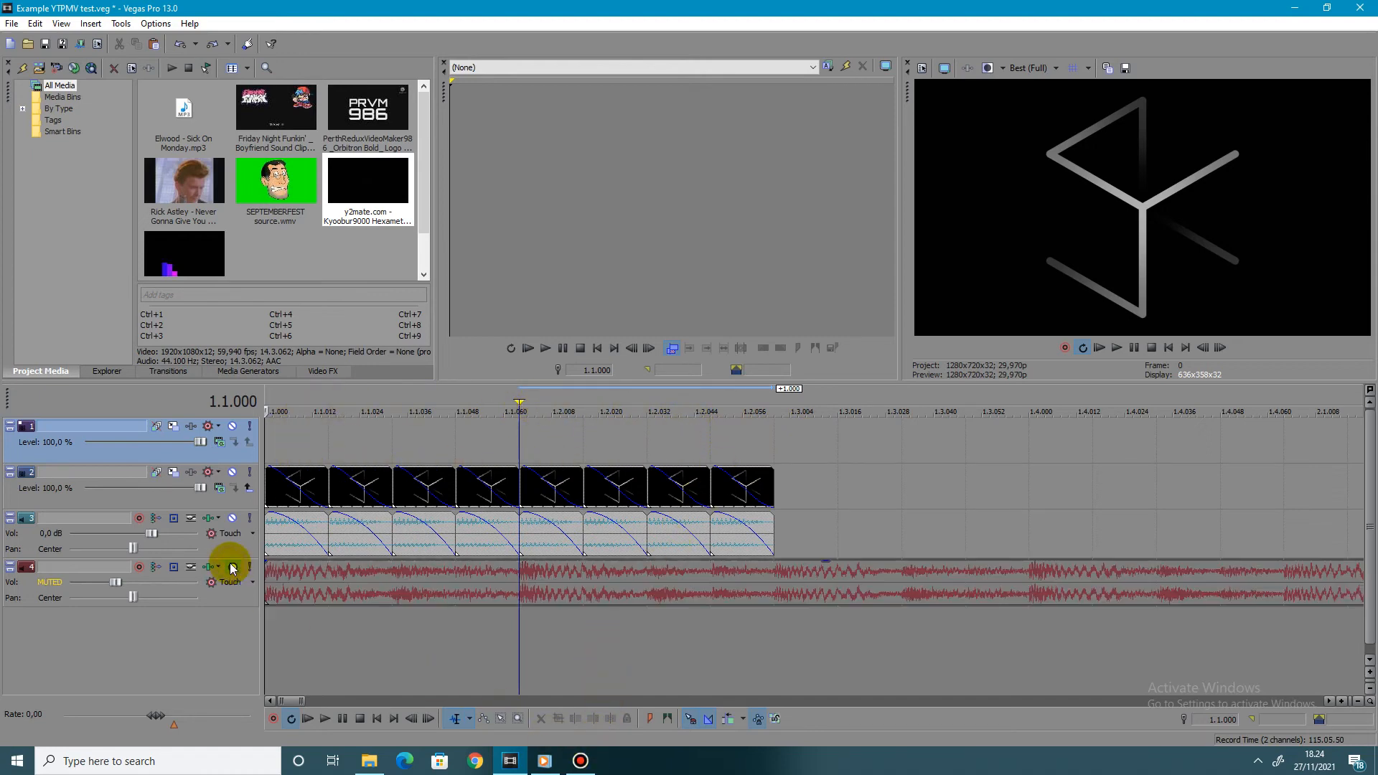
key(space)
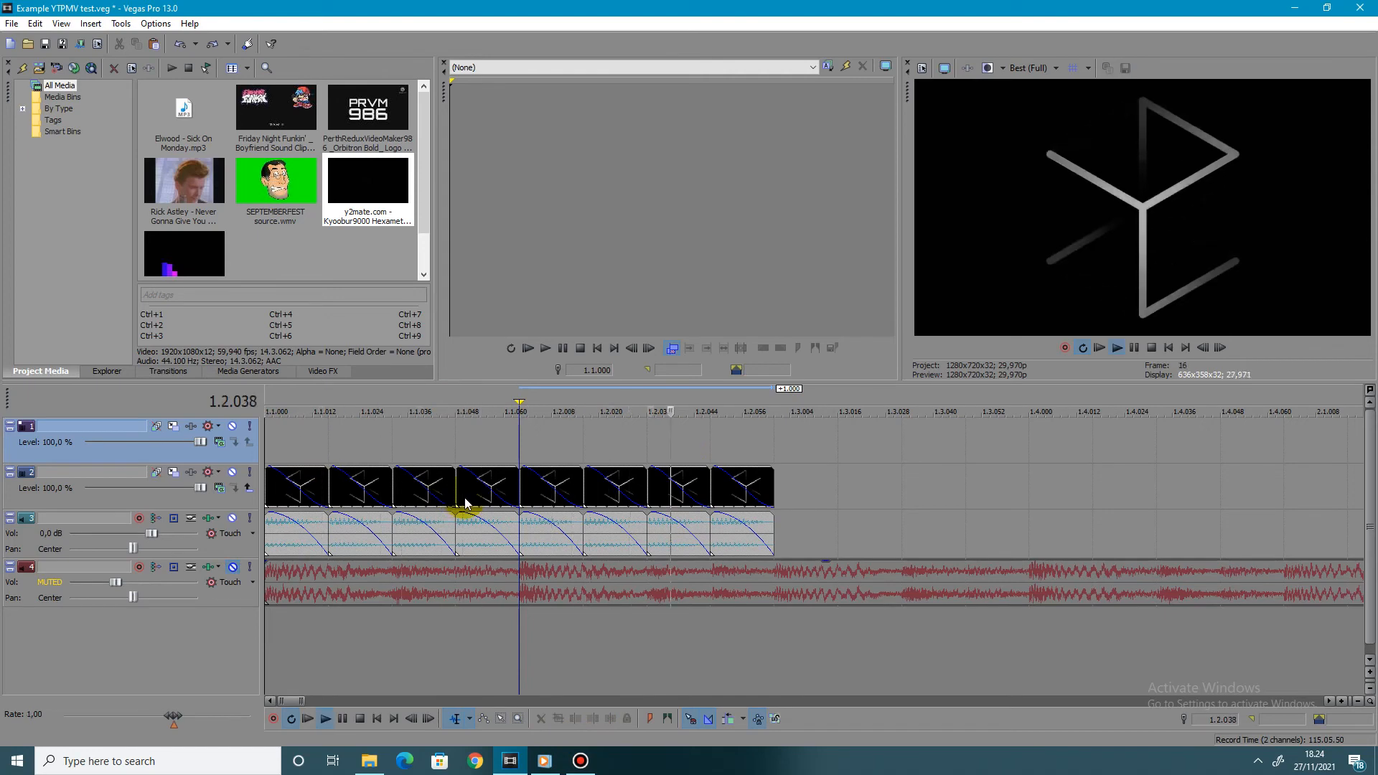
key(space)
Select the first, second, fifth and sixth audio clips together, play the sequence and stop
click(267, 494)
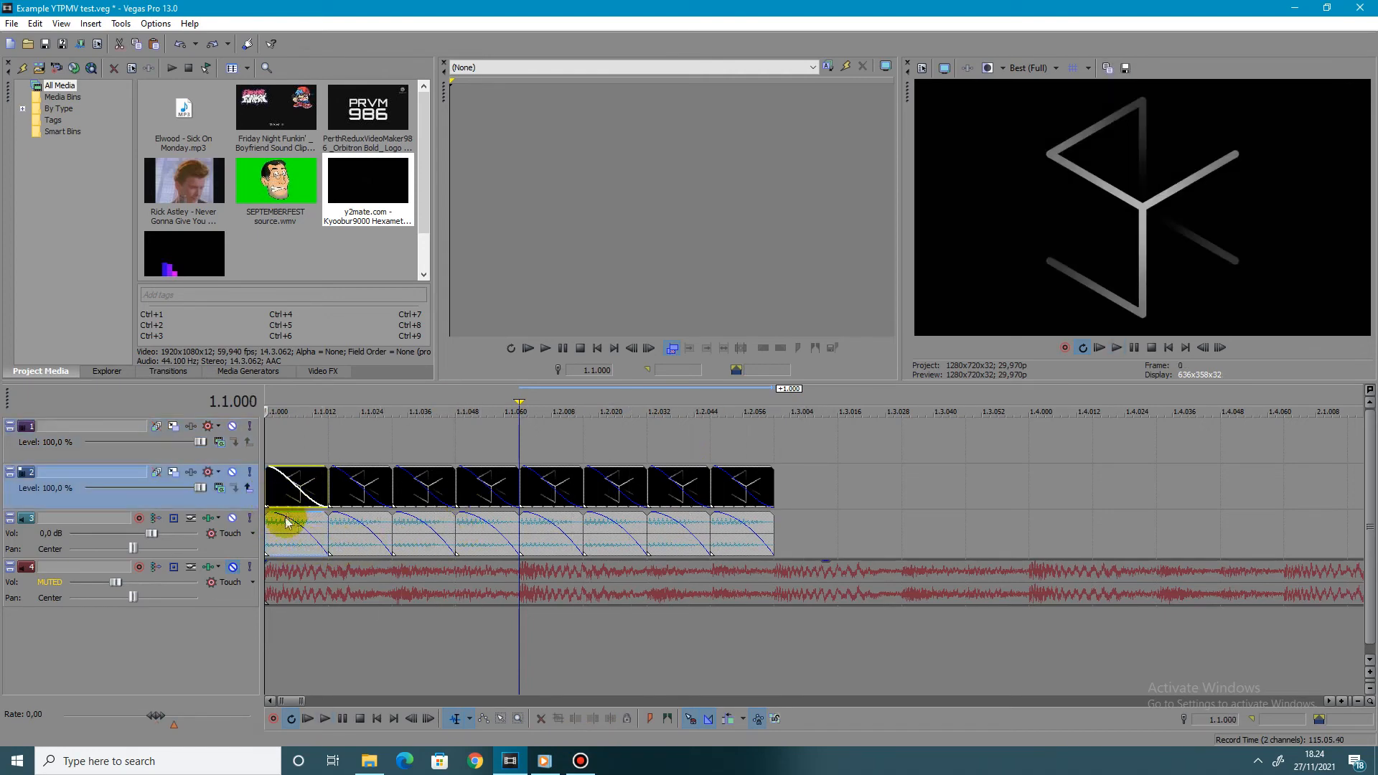
click(271, 537)
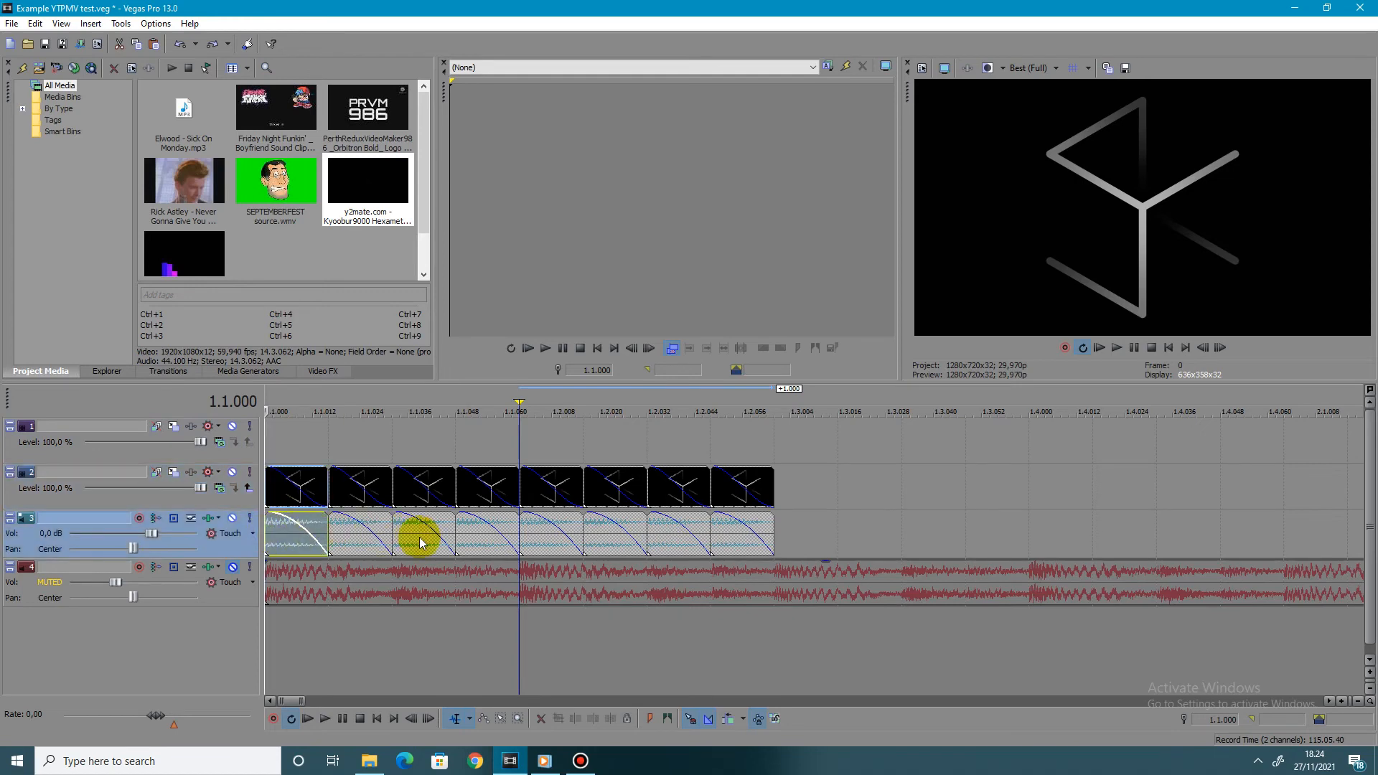
ctrl+click(362, 537)
ctrl+click(540, 533)
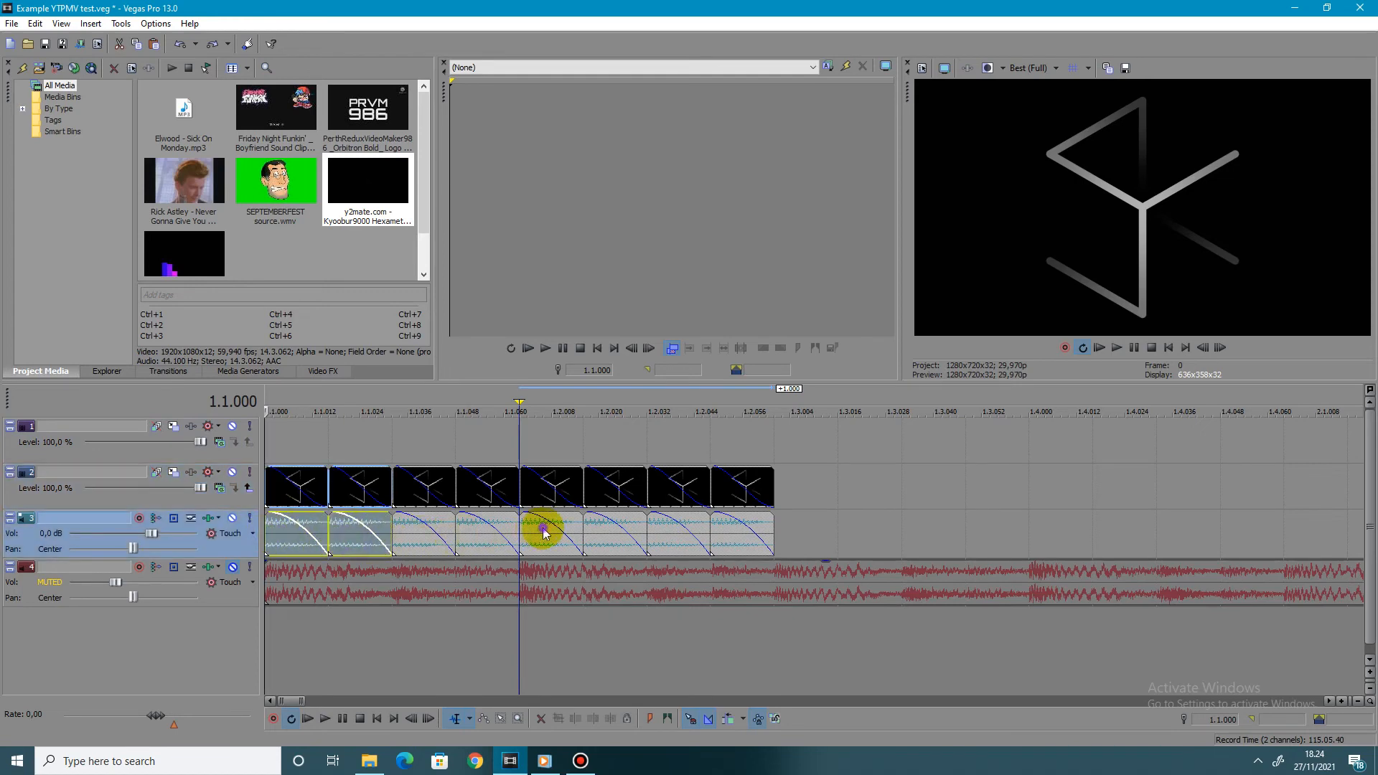
ctrl+click(618, 539)
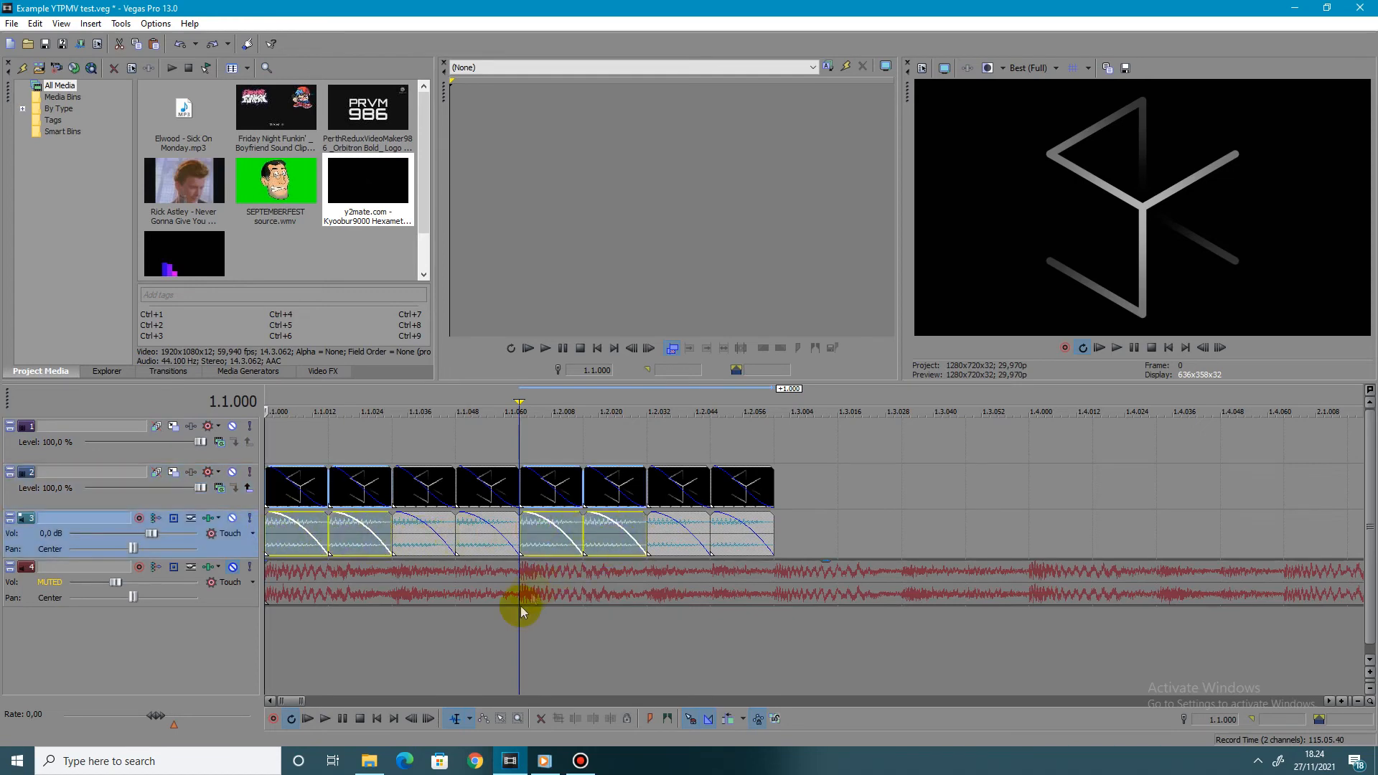
click(324, 719)
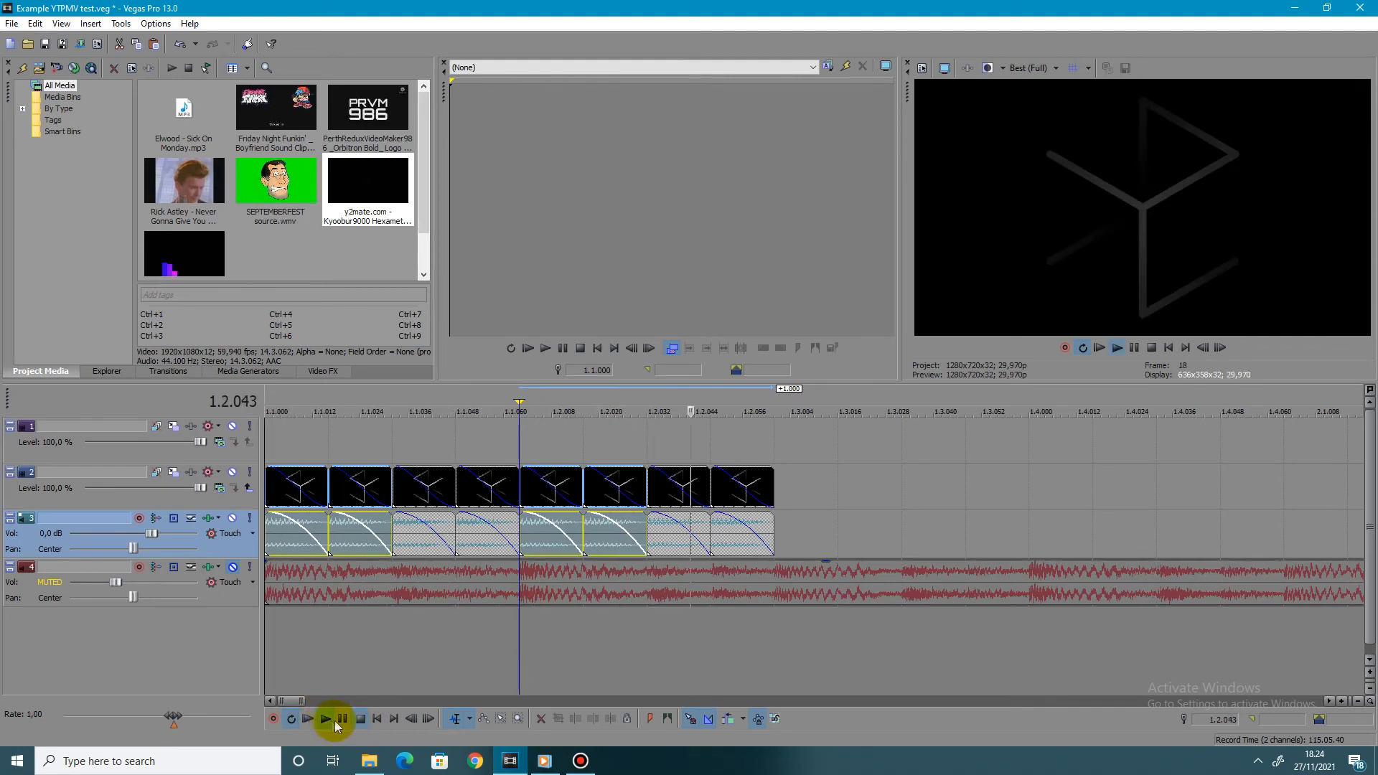
click(359, 719)
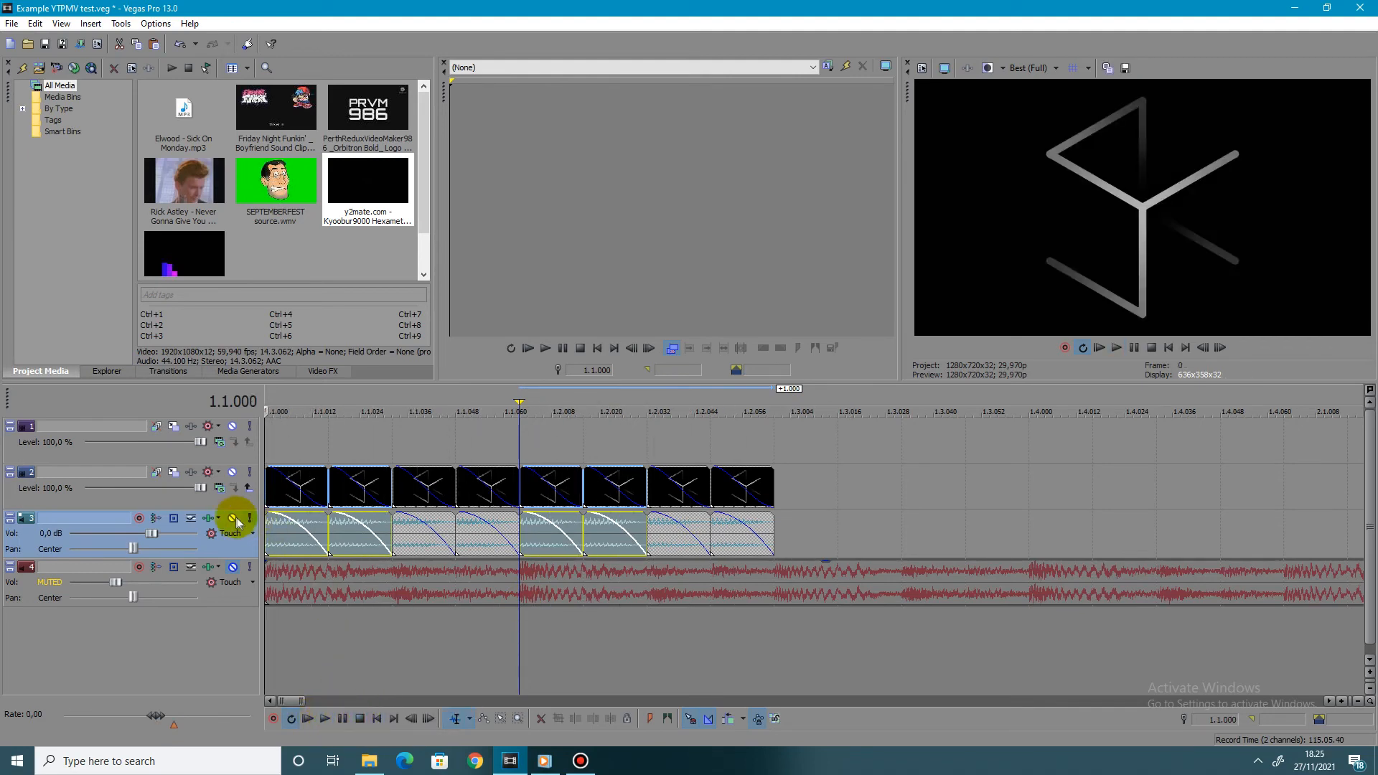
Compare the music alone with the clip audio alone by swapping the mutes of tracks 3 and 4 and back
click(233, 518)
click(233, 567)
click(343, 719)
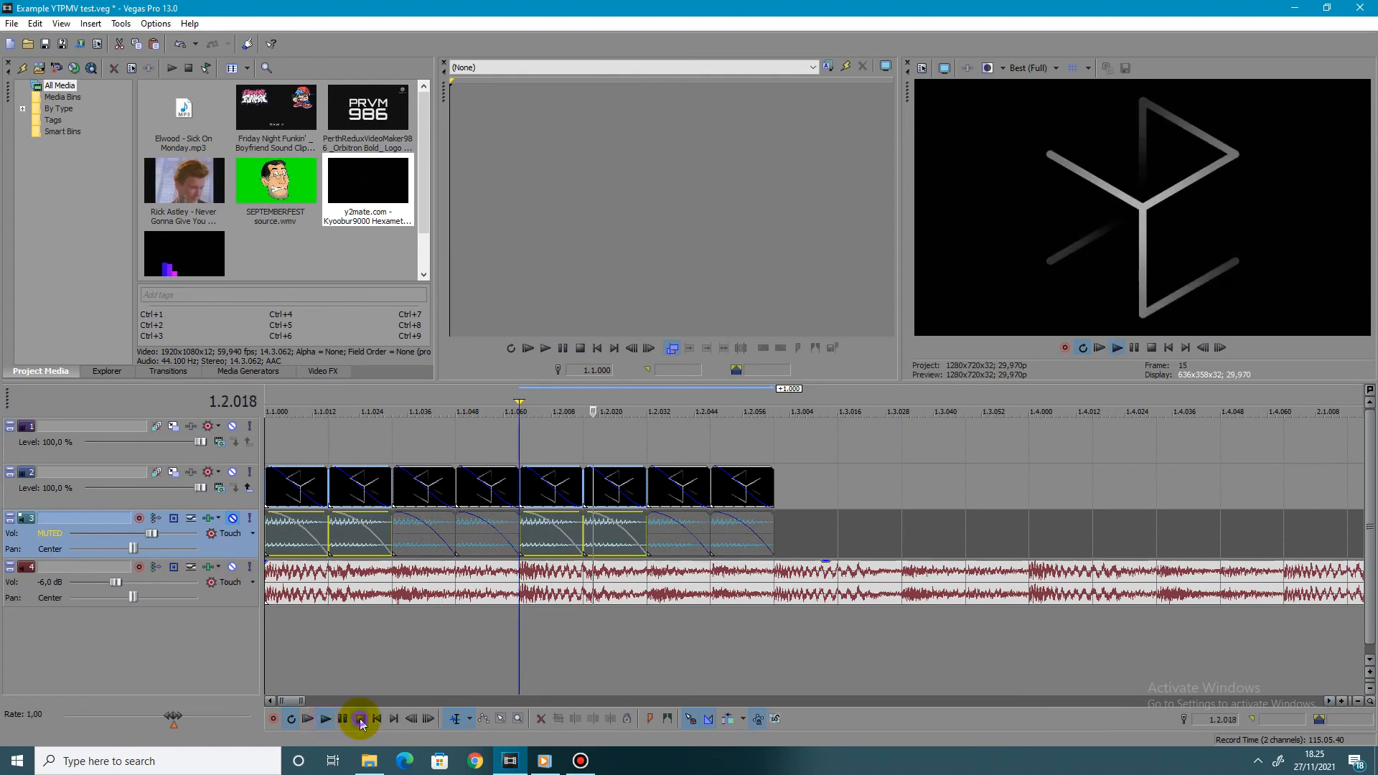
click(232, 568)
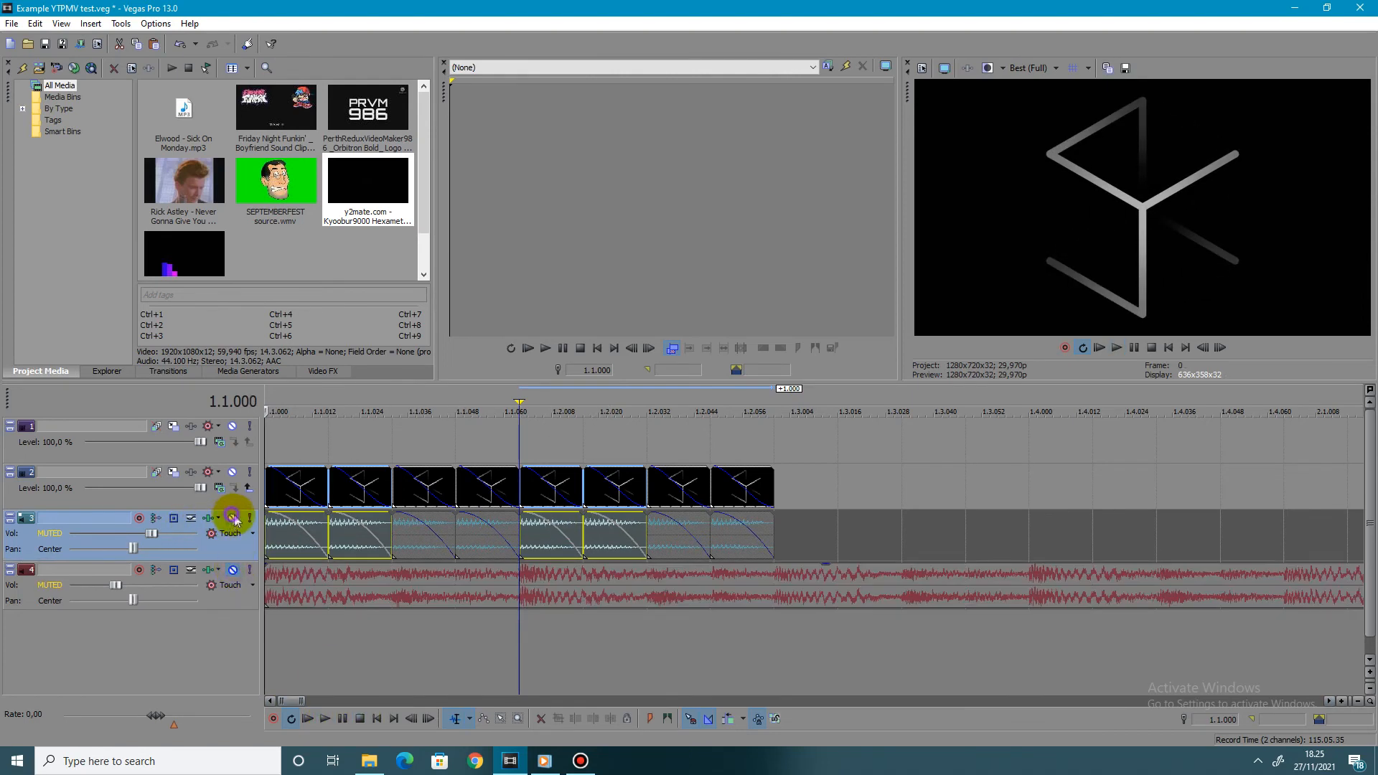
click(233, 518)
click(325, 719)
Select all eight audio clips on track 3 and stop playback at 1.1.000
click(269, 538)
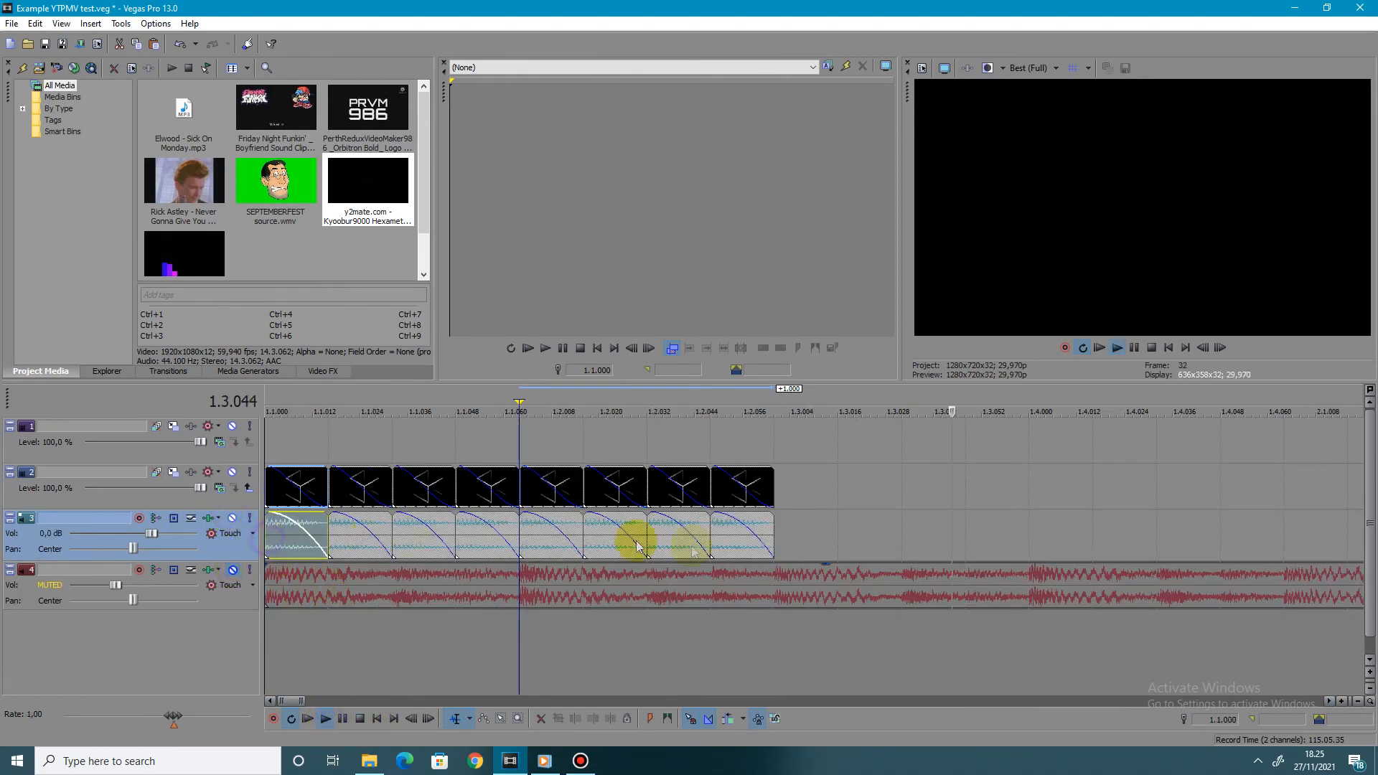
shift+click(730, 542)
click(361, 718)
click(378, 719)
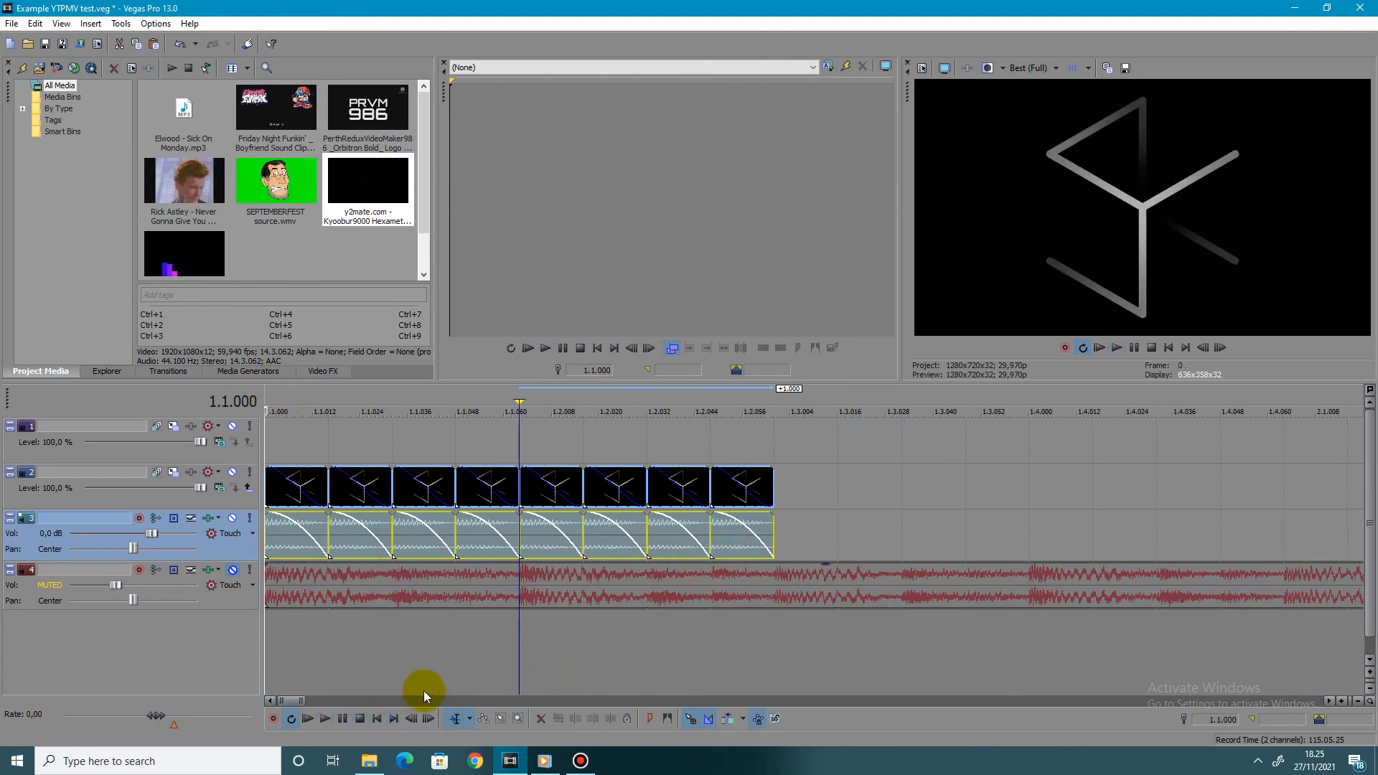
Unmute the music on track 4, play it together with the eight clips and stop playback
click(268, 530)
drag(242, 563, 243, 562)
click(232, 572)
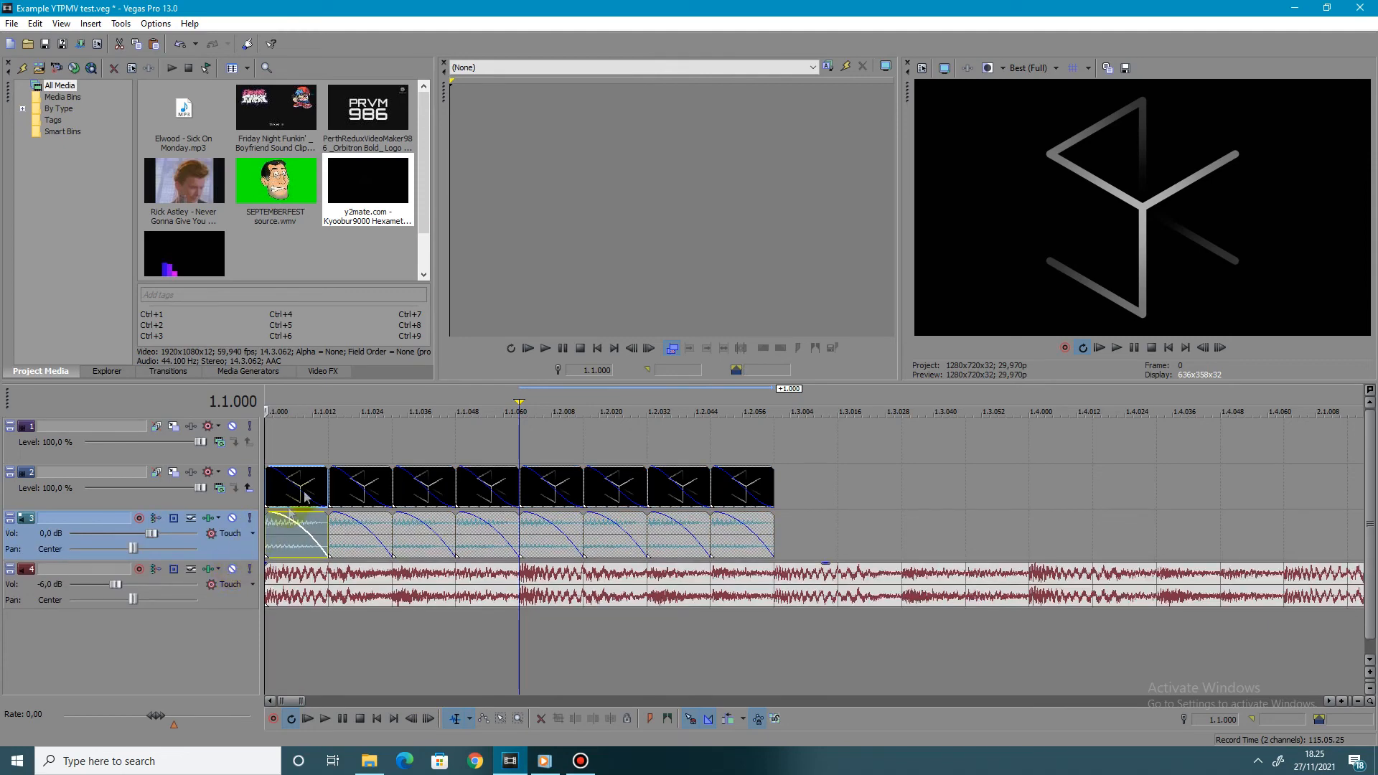
click(271, 448)
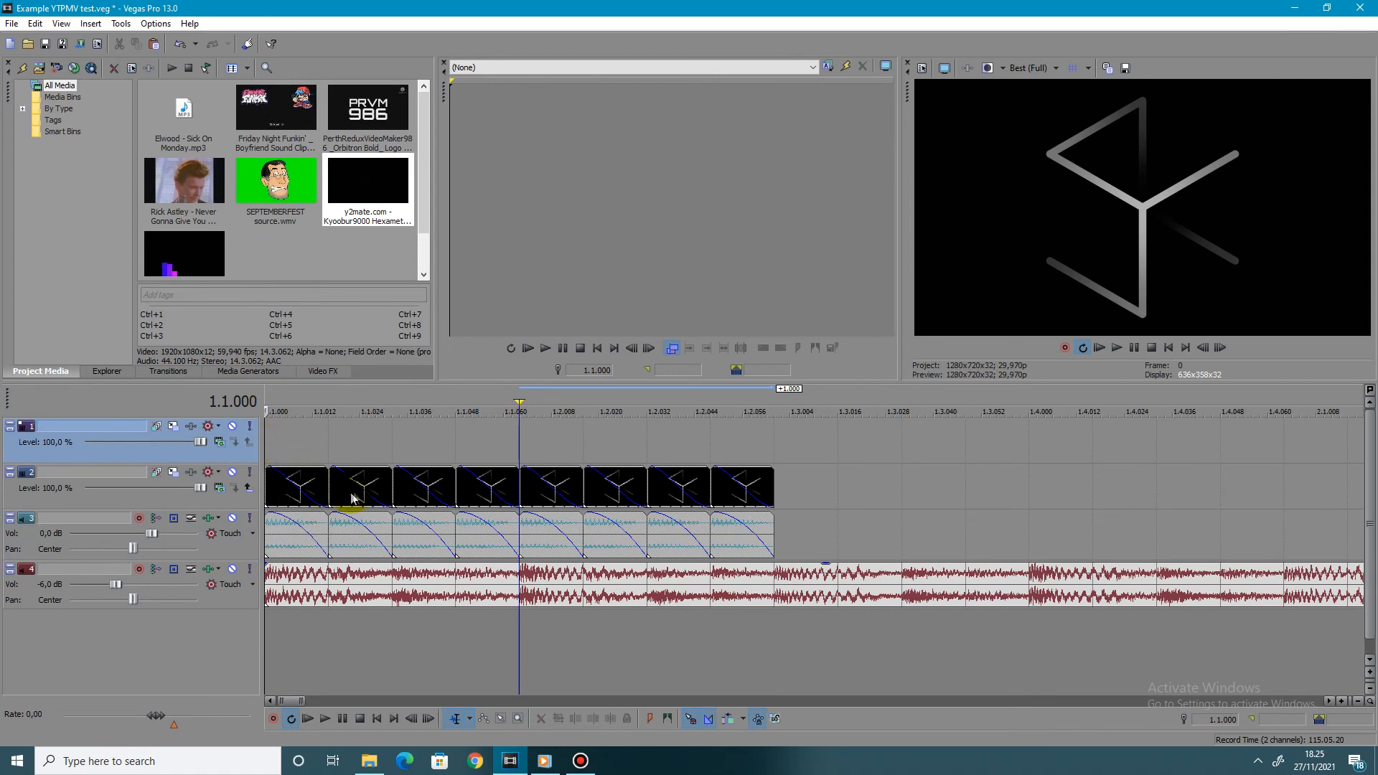
key(space)
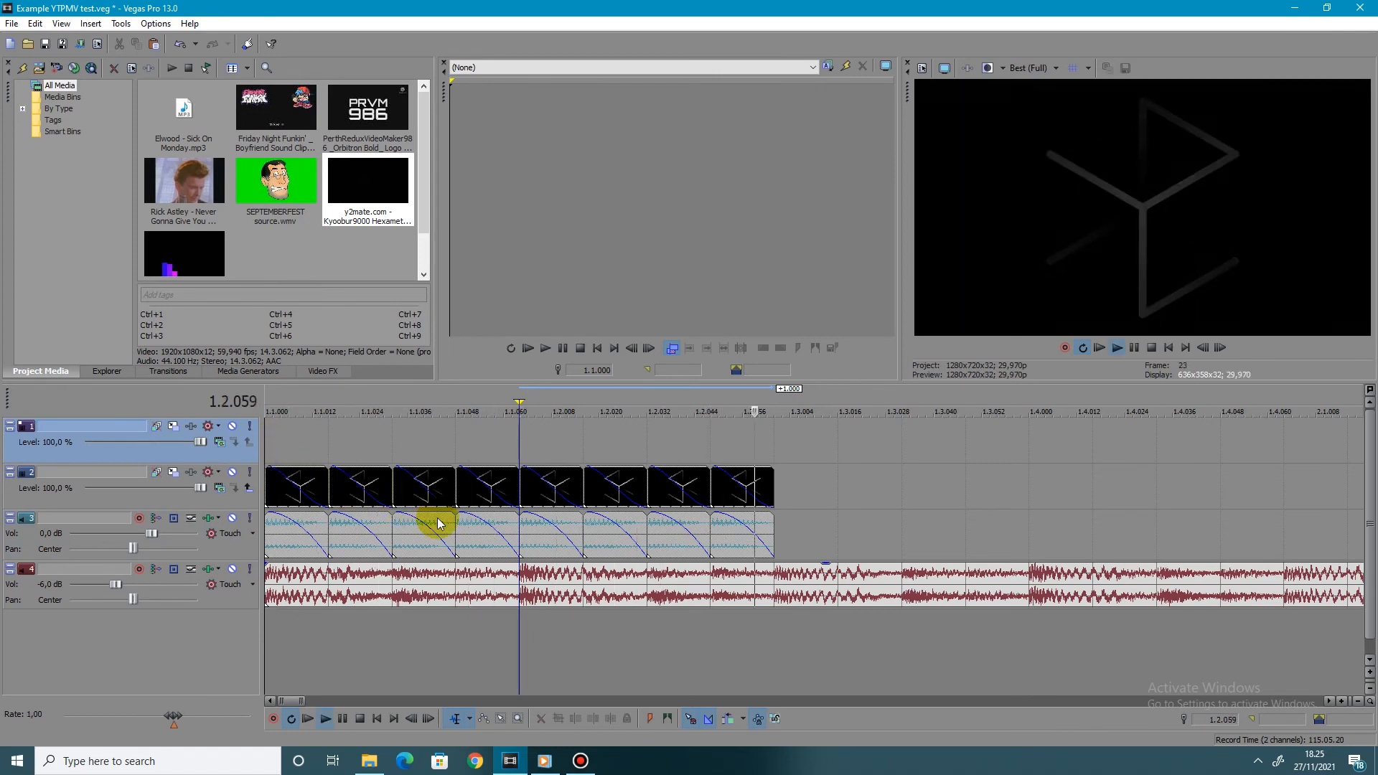
key(space)
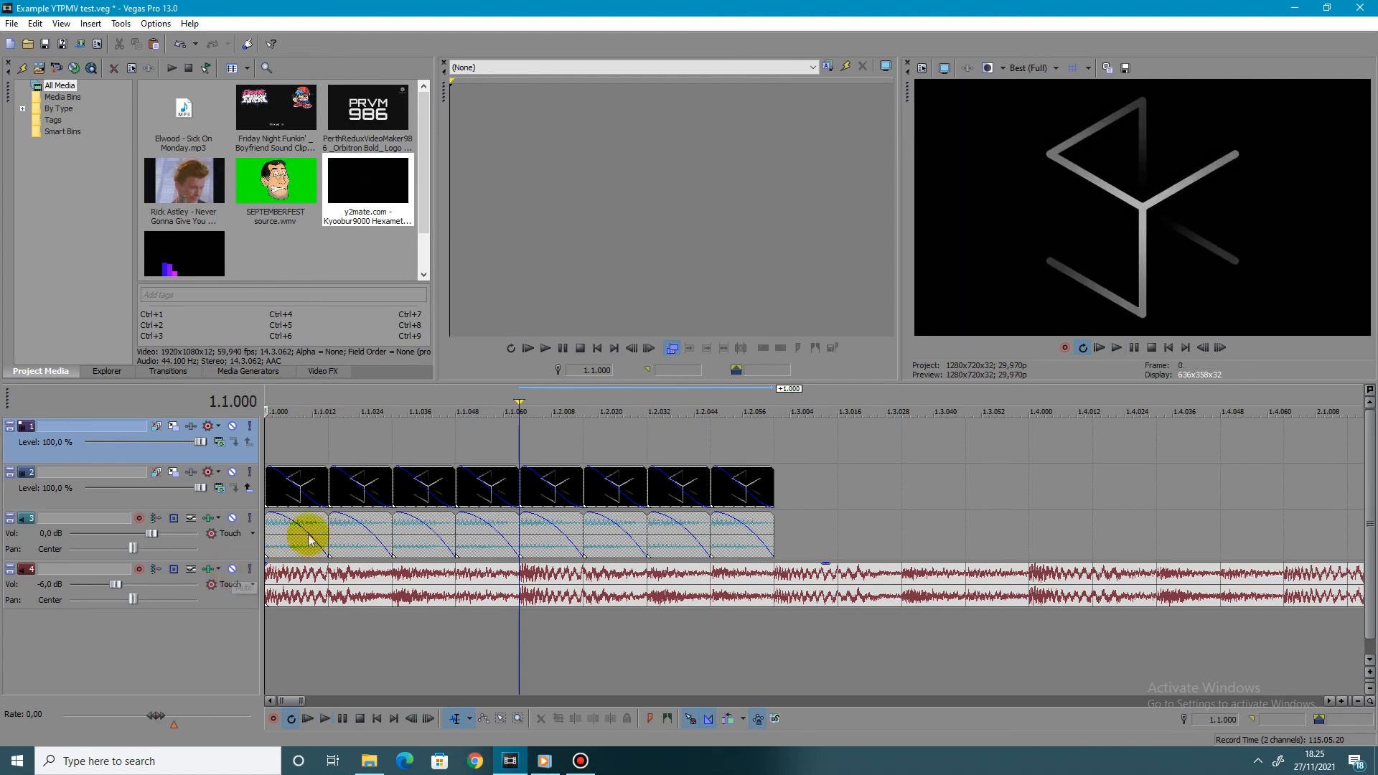
Mute track 4 again, play the eight clips without the music and stop playback
click(233, 570)
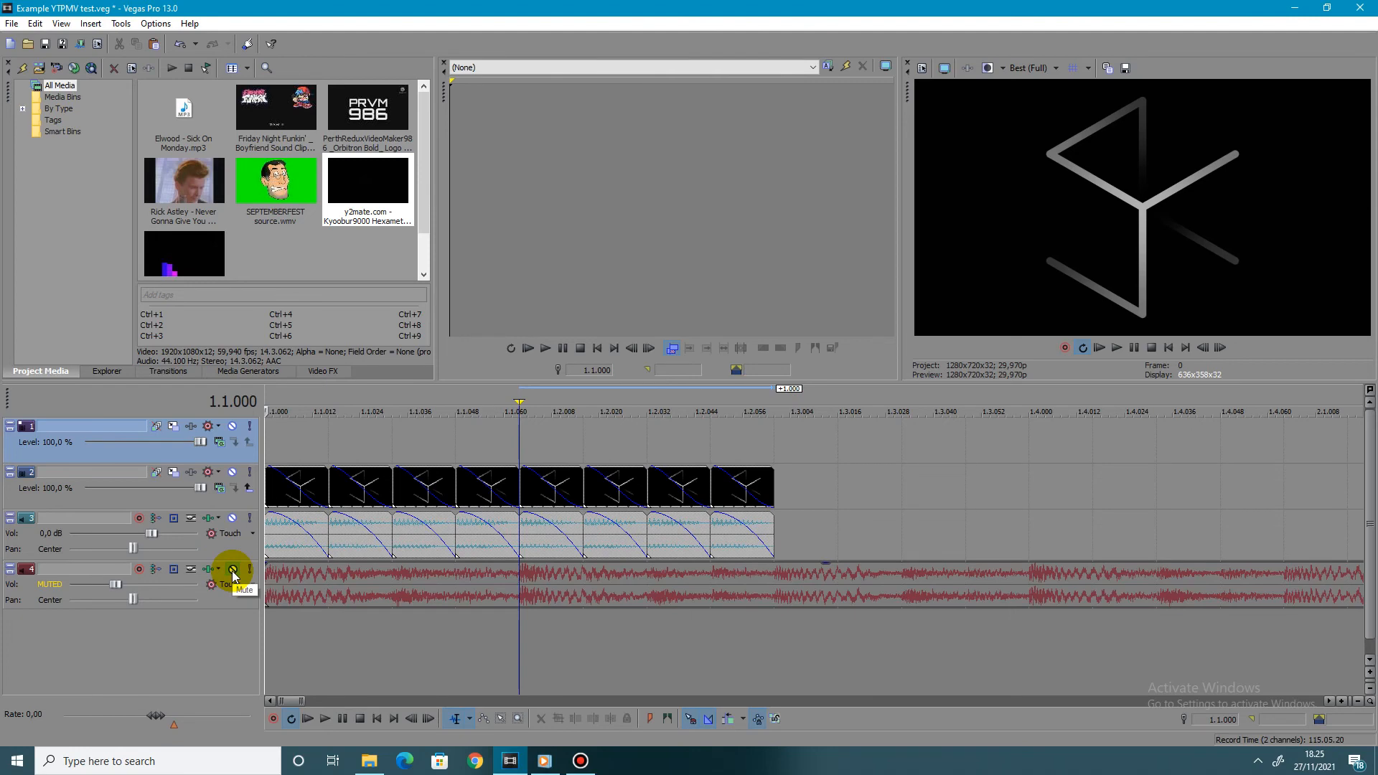
key(space)
key(space)
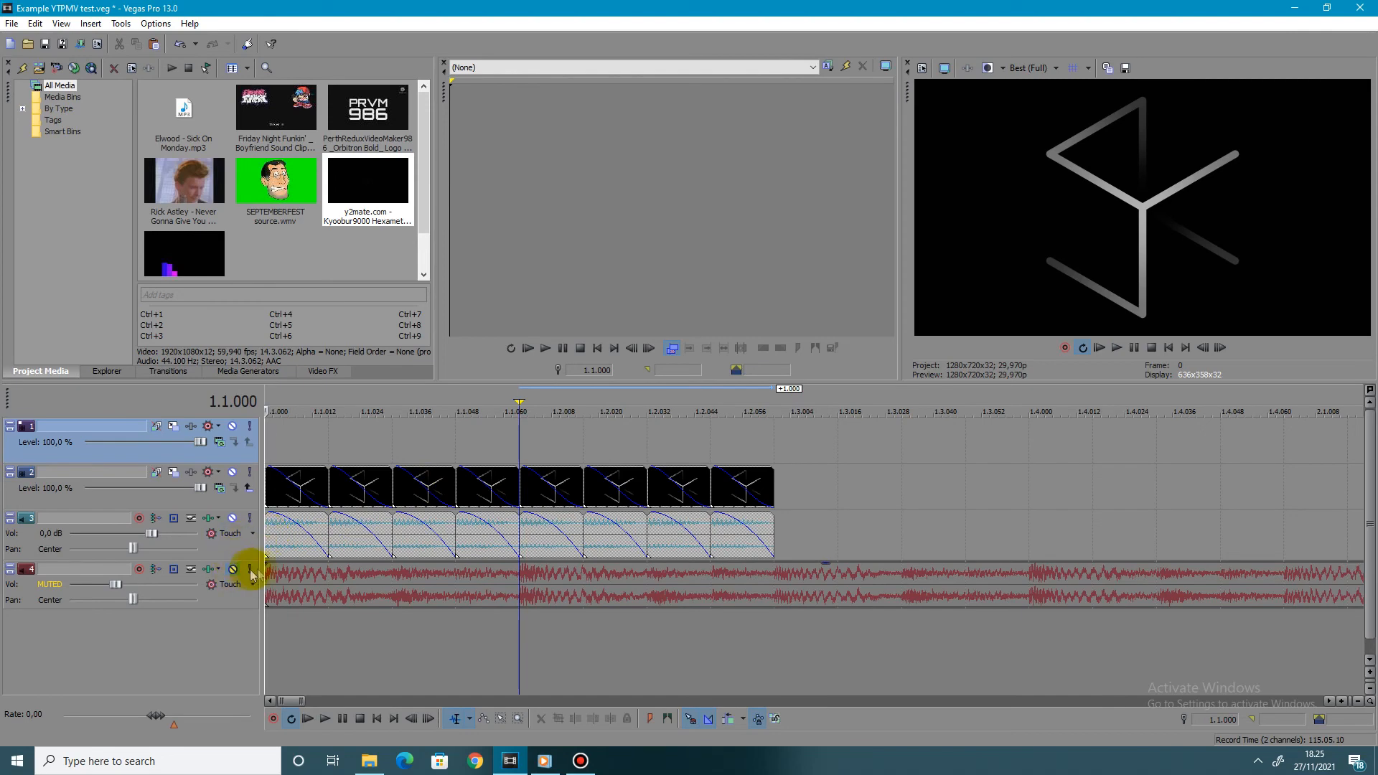
Save the project and select the first video clip on track 2
scroll(545, 488, down, 2)
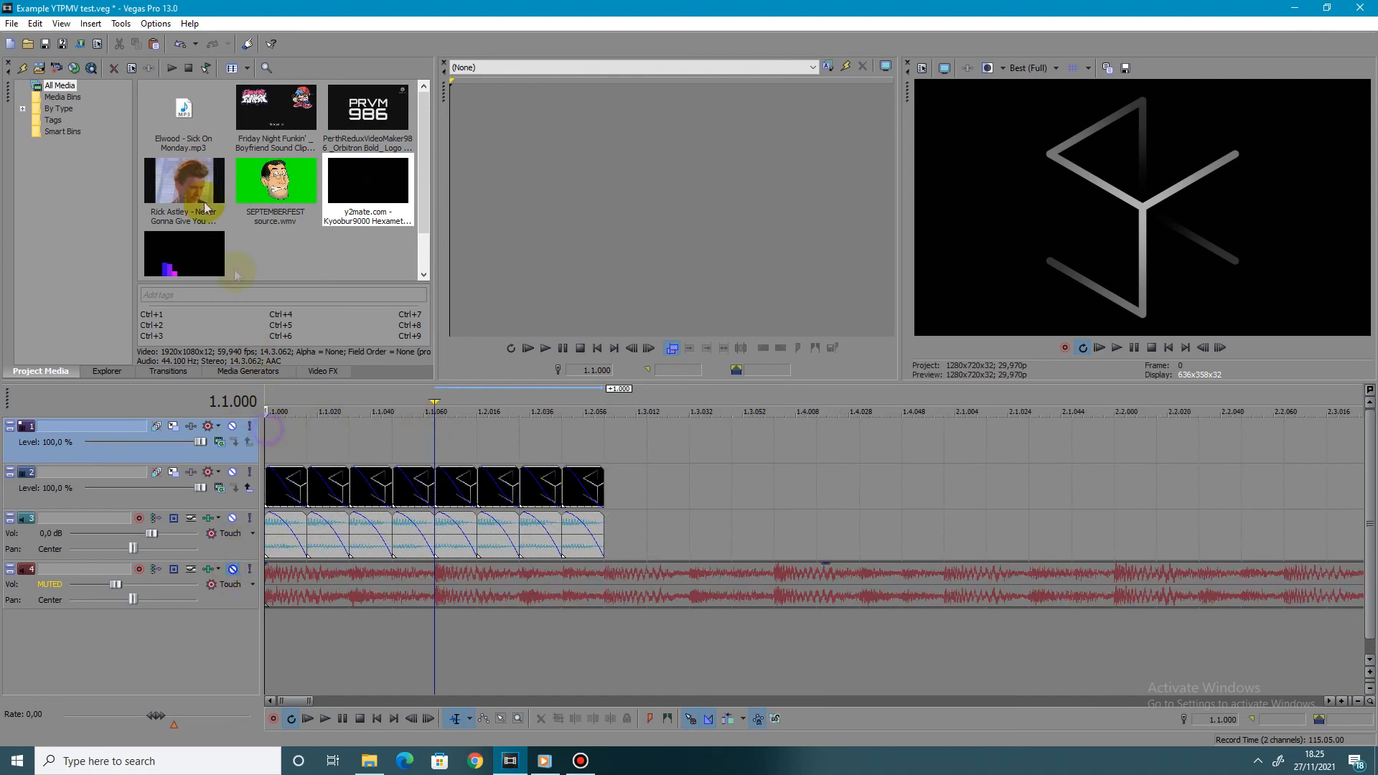
click(47, 44)
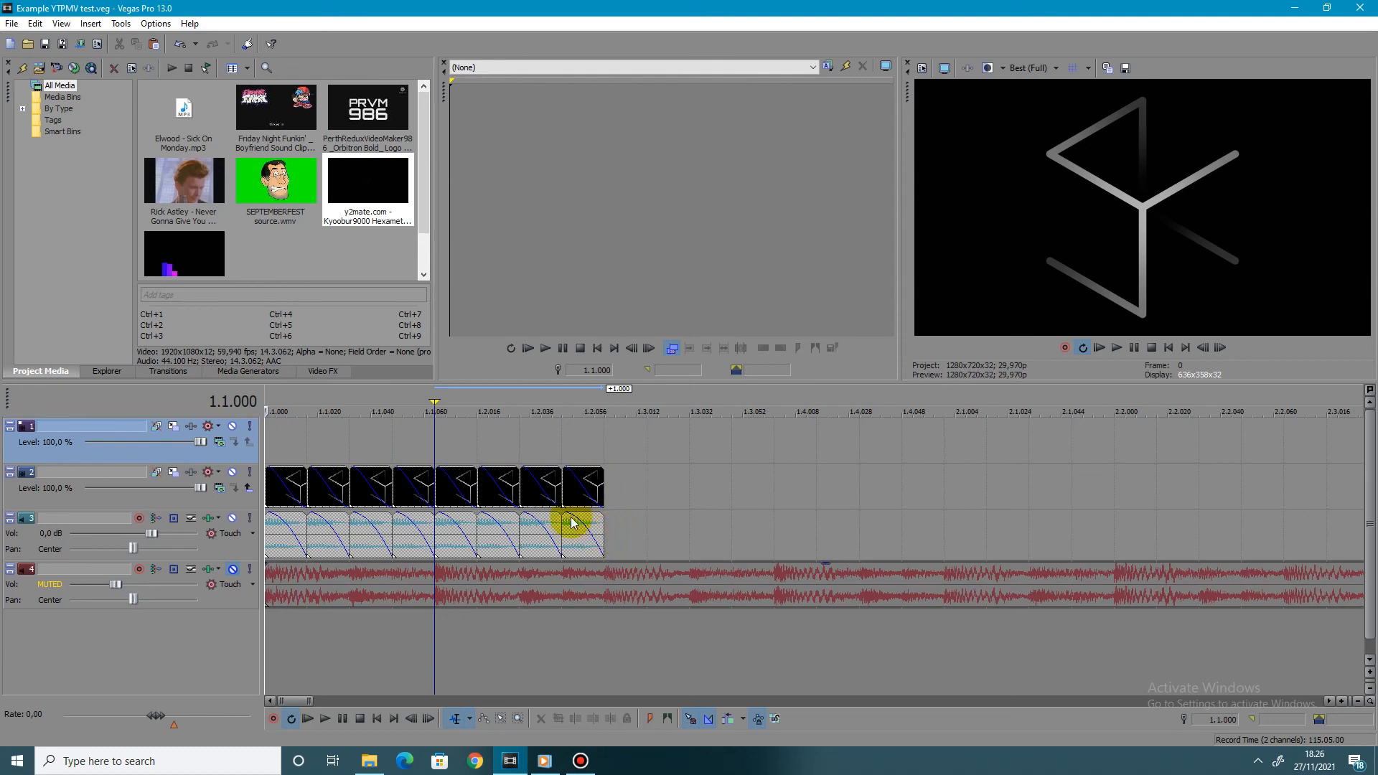
click(267, 494)
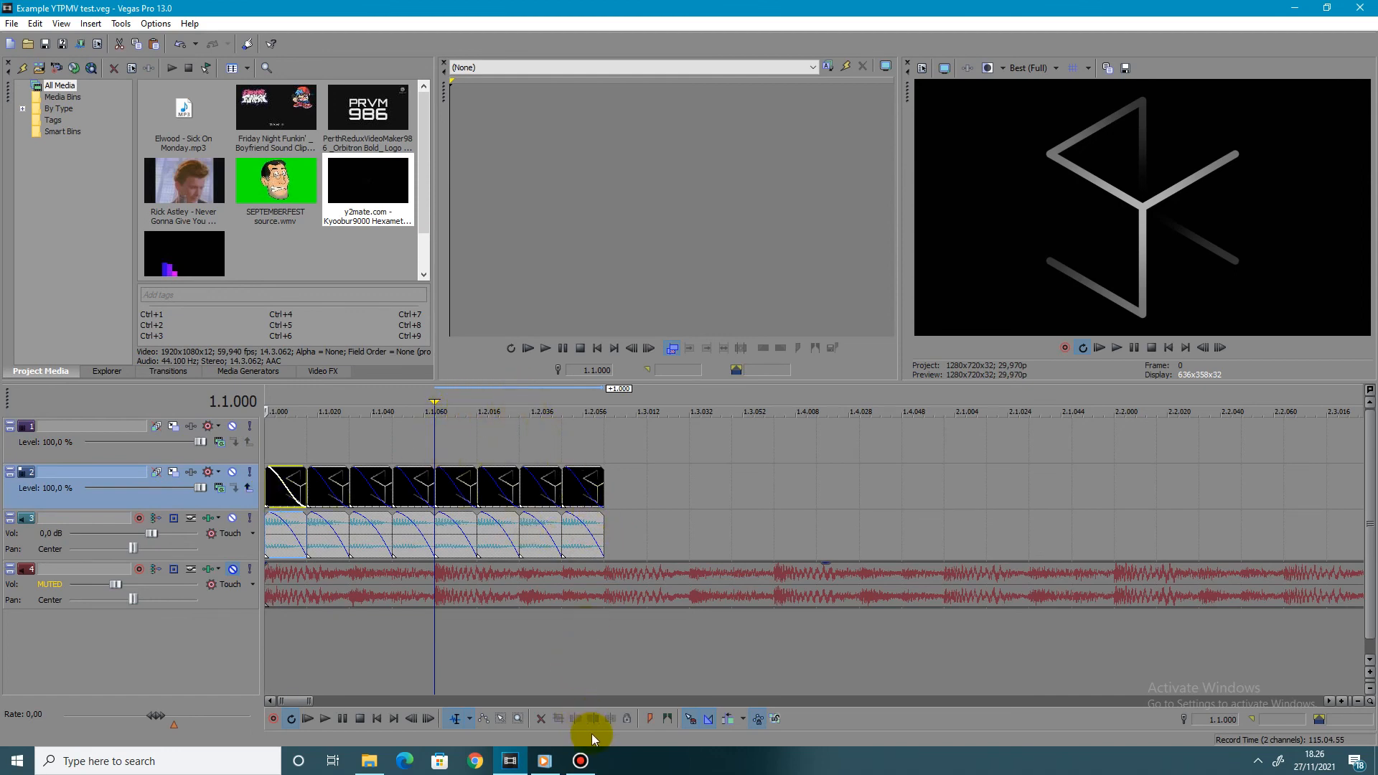
click(581, 760)
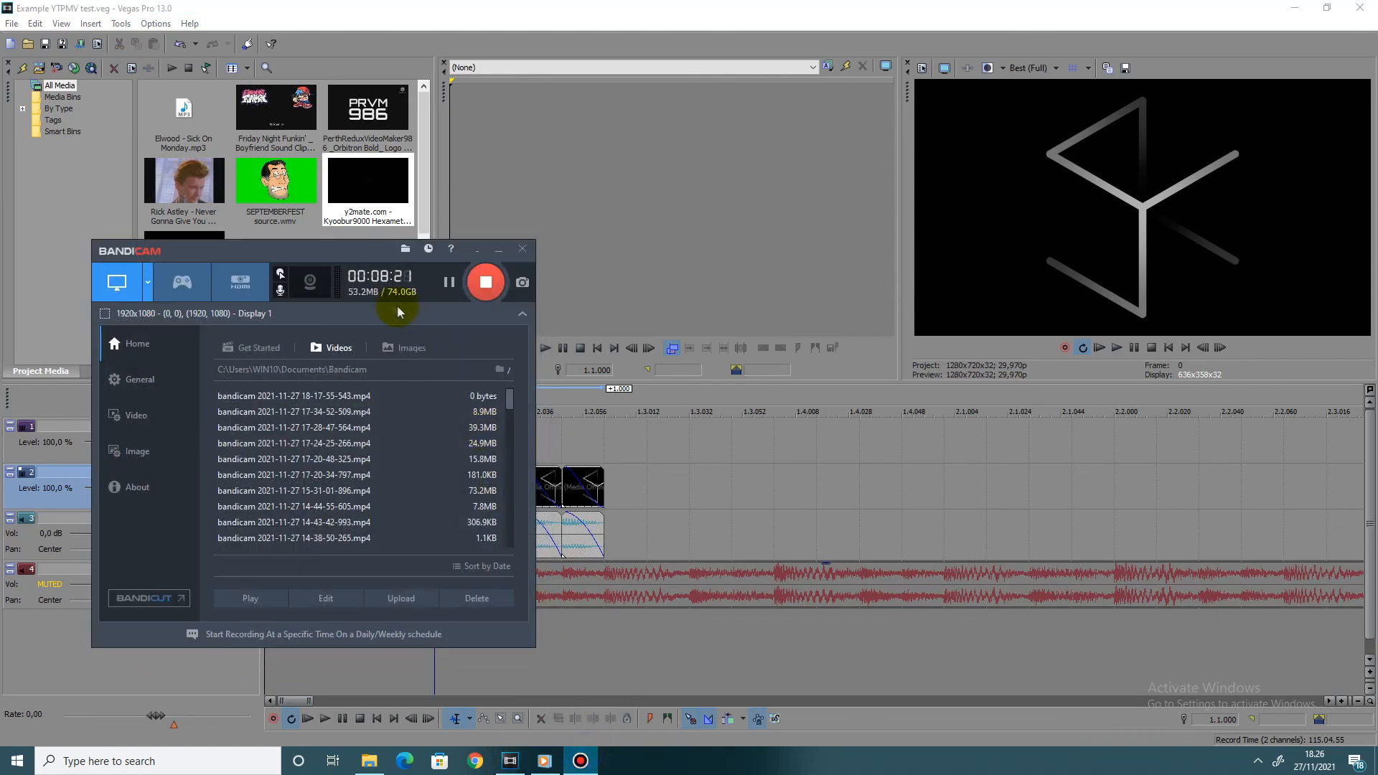
click(486, 282)
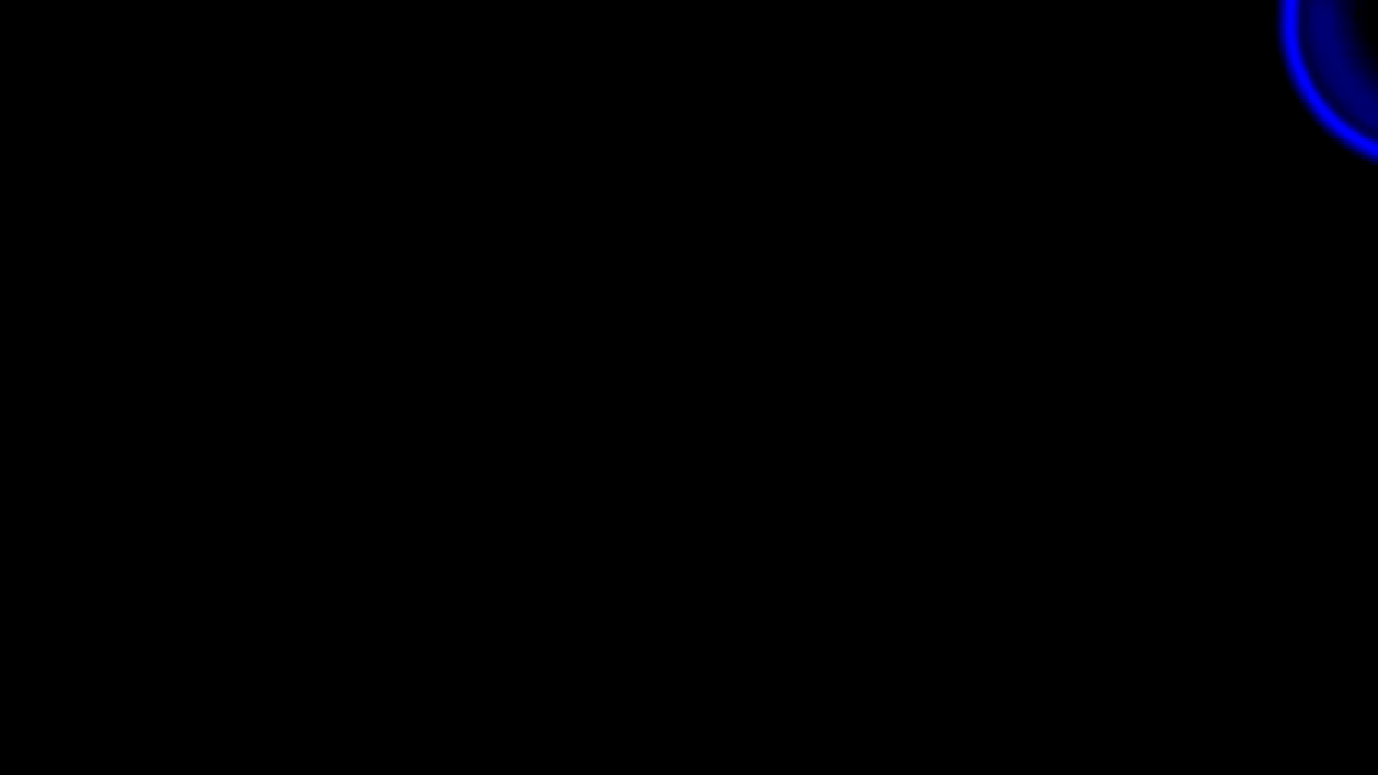